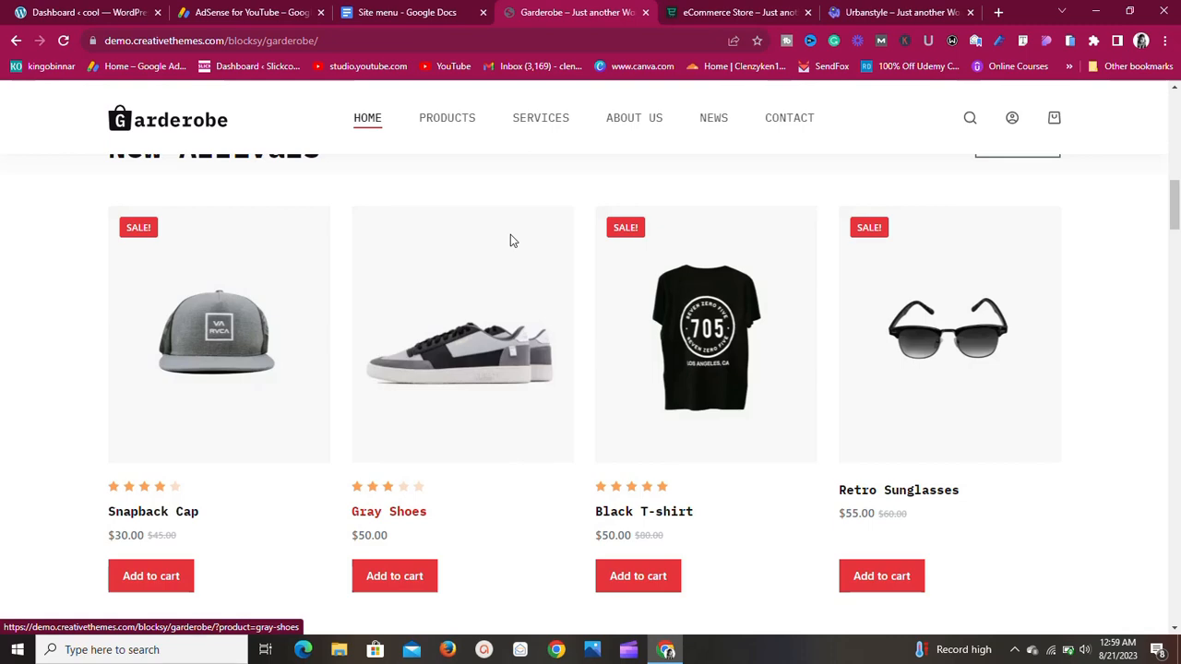
Examine the Garderobe demo store homepage, including its hero banner, New Arrivals, category tiles and Popular Products.
scroll(510, 240, down, 10)
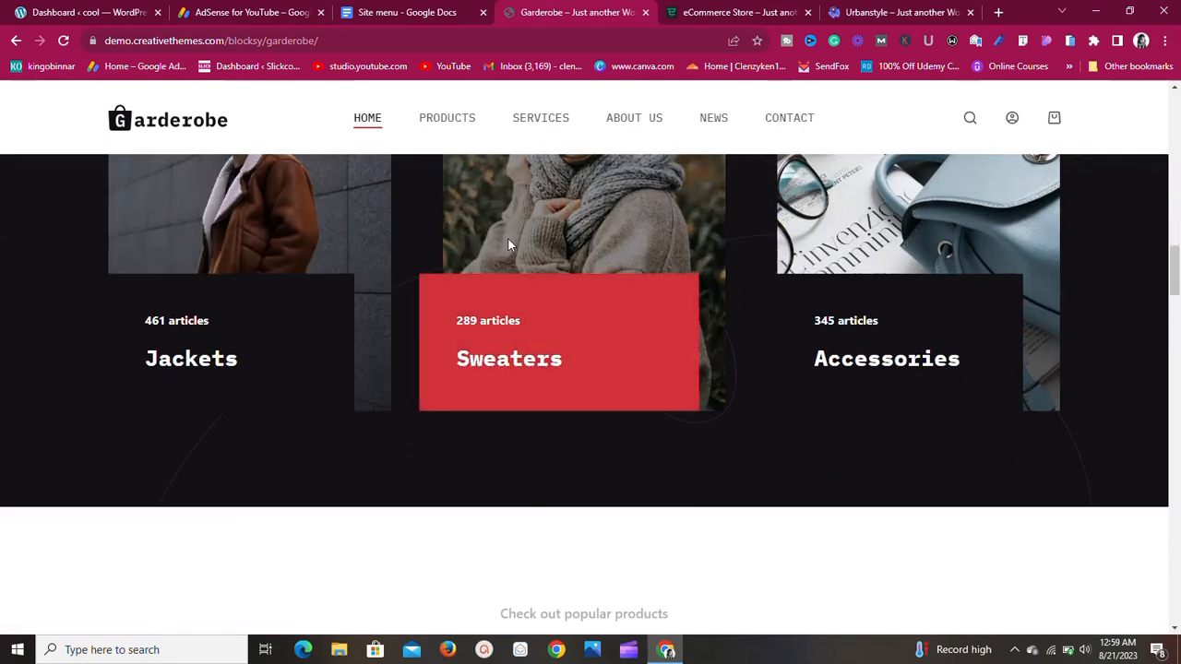
scroll(508, 245, up, 5)
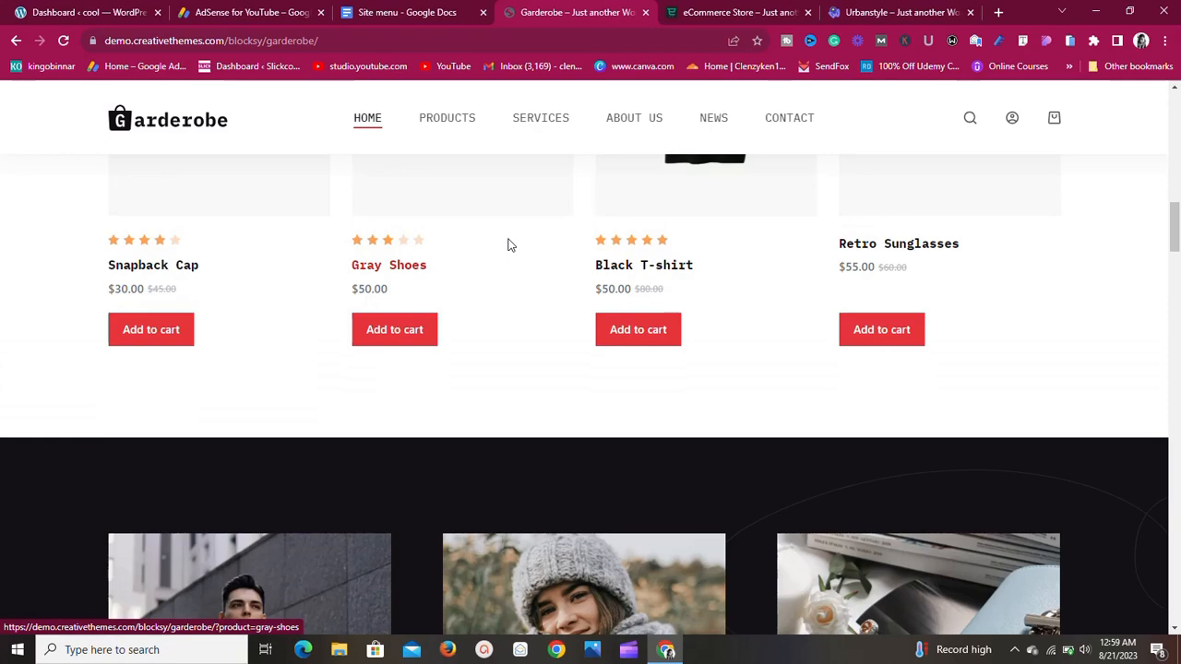
scroll(510, 243, up, 5)
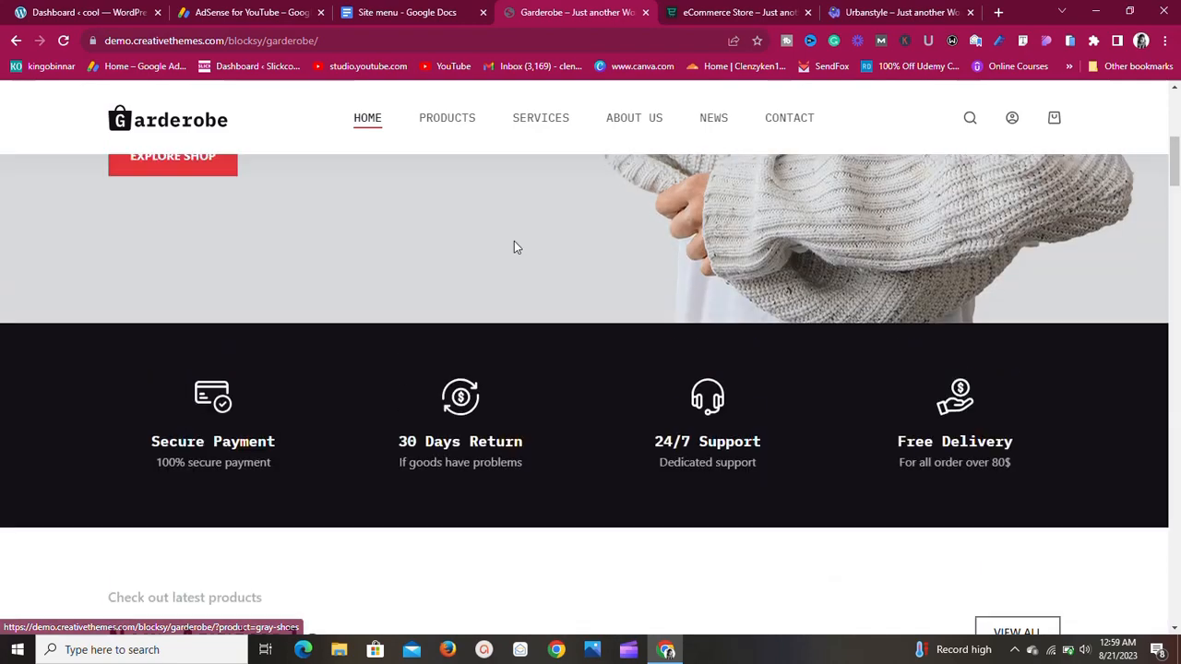
scroll(515, 245, up, 5)
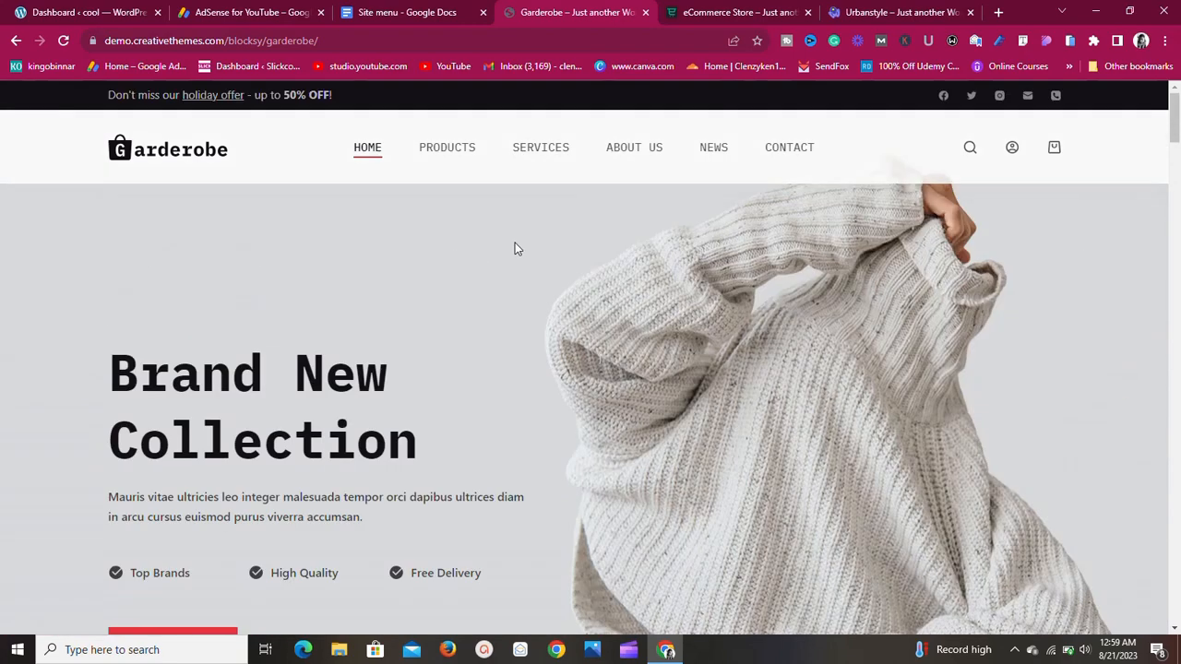
scroll(515, 243, down, 8)
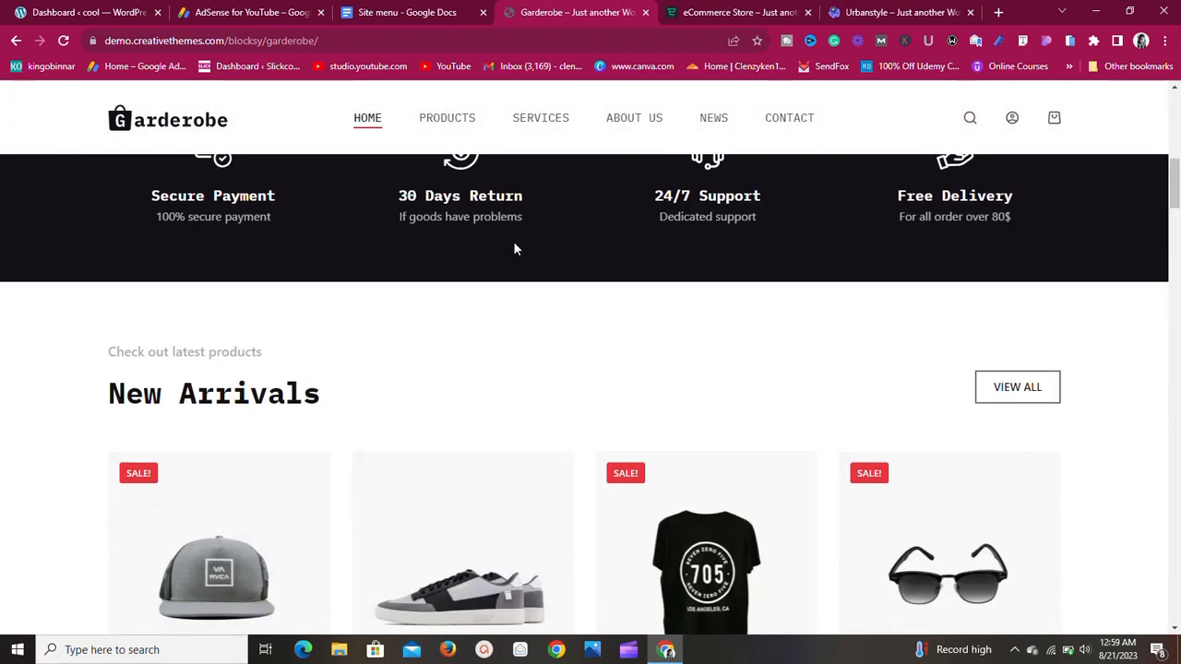
scroll(515, 249, down, 5)
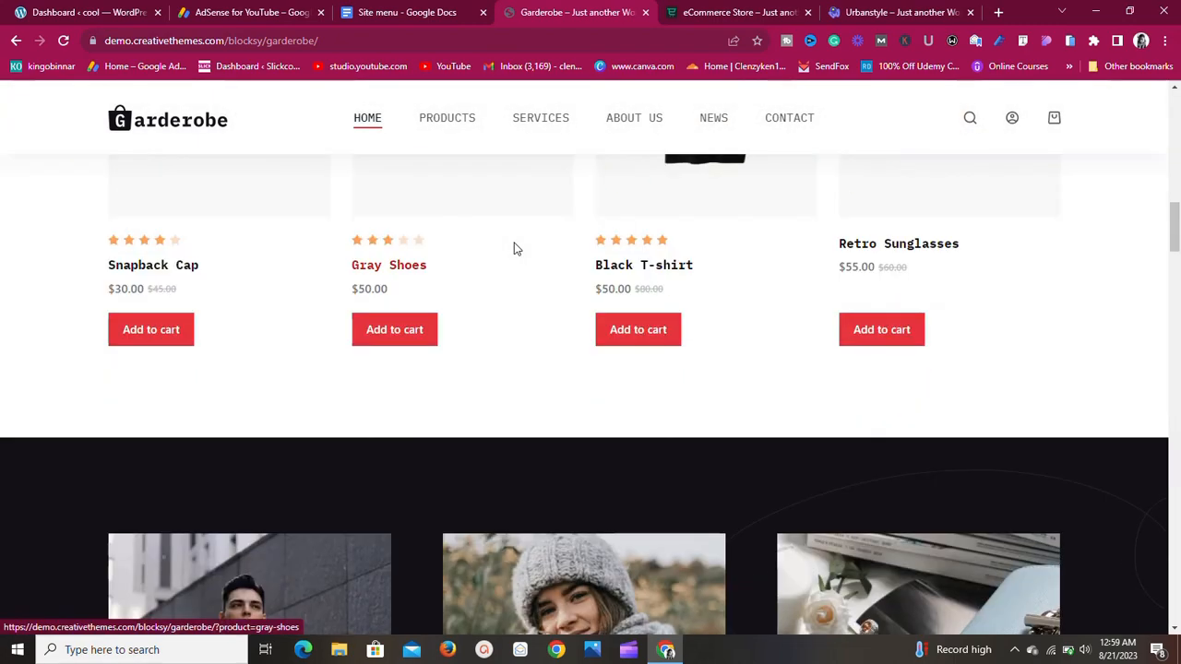
scroll(509, 390, up, 10)
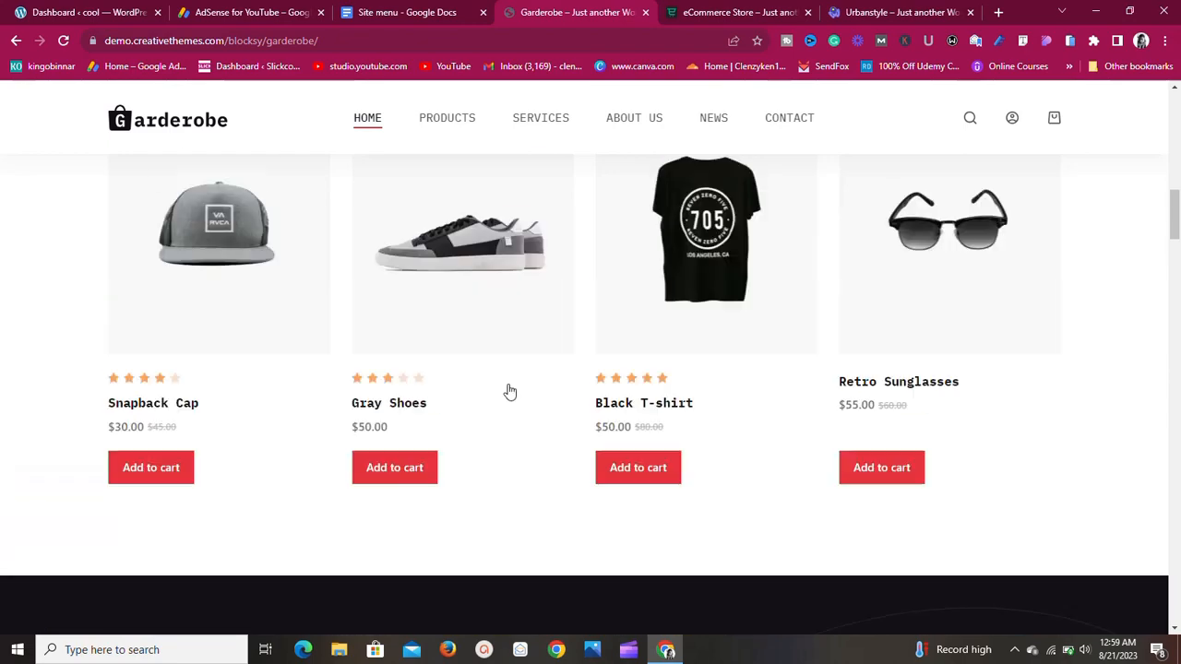
scroll(508, 390, up, 3)
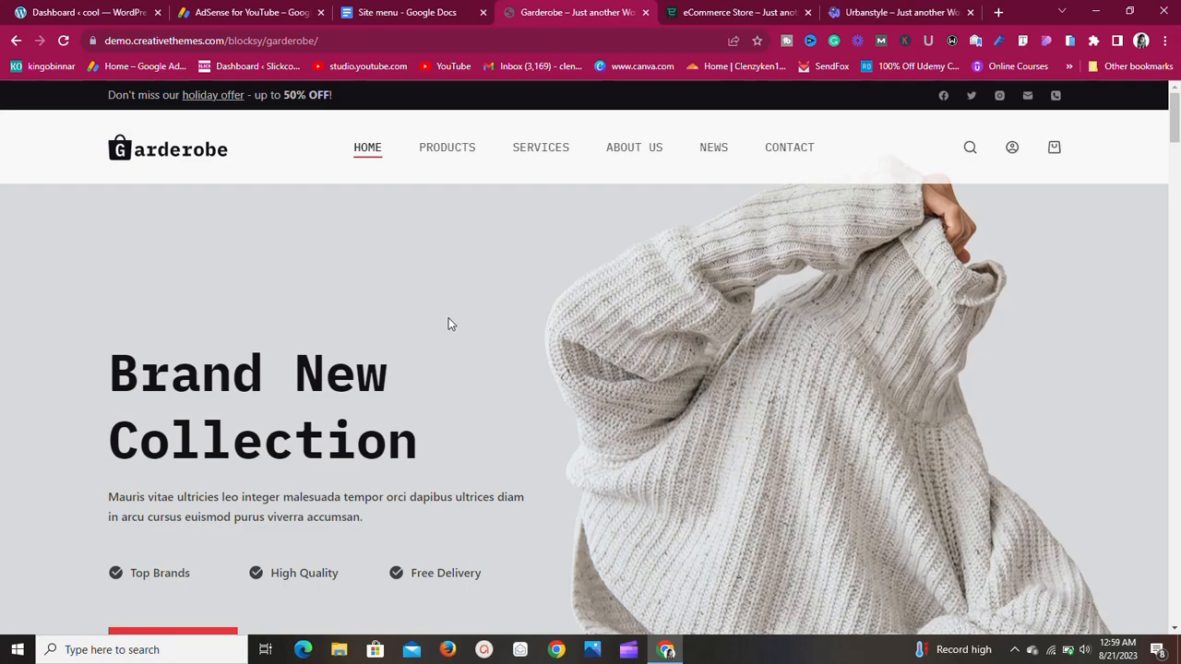
scroll(448, 318, down, 10)
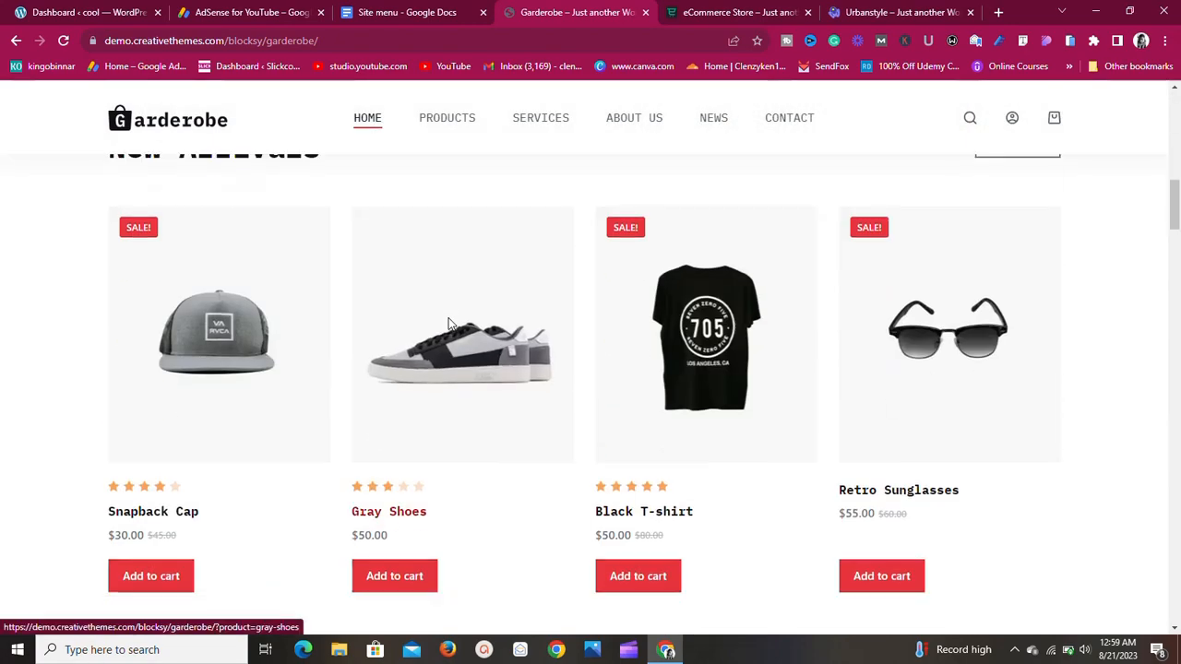
scroll(448, 322, down, 8)
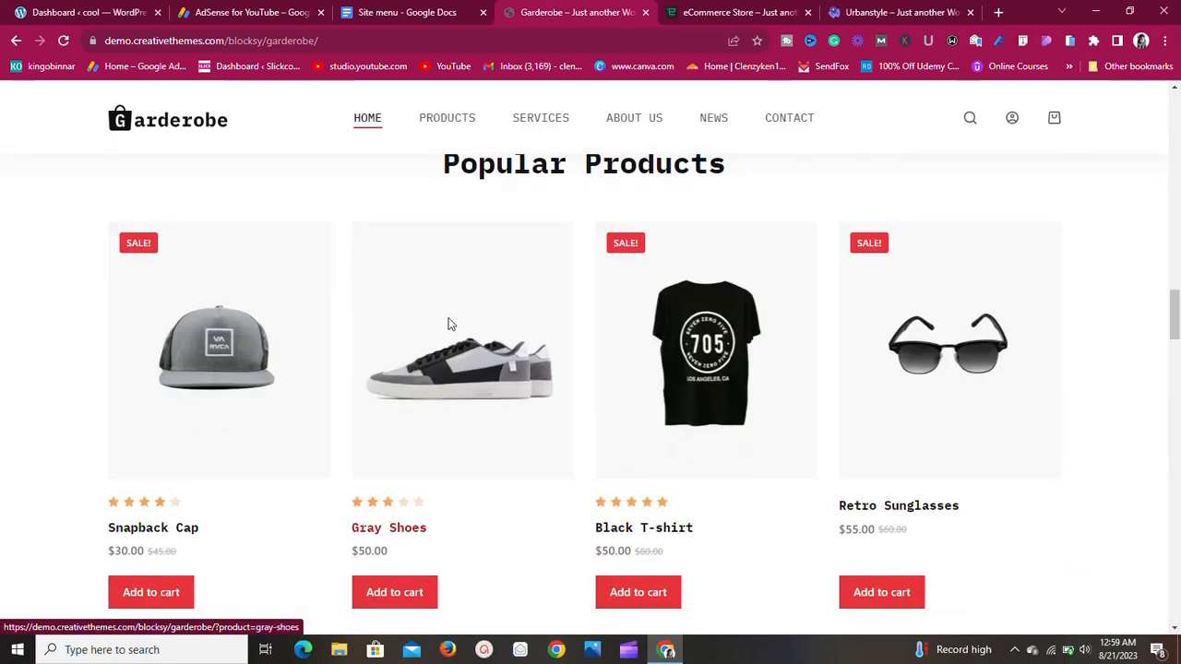
scroll(450, 324, up, 7)
scroll(450, 323, down, 7)
scroll(450, 324, up, 3)
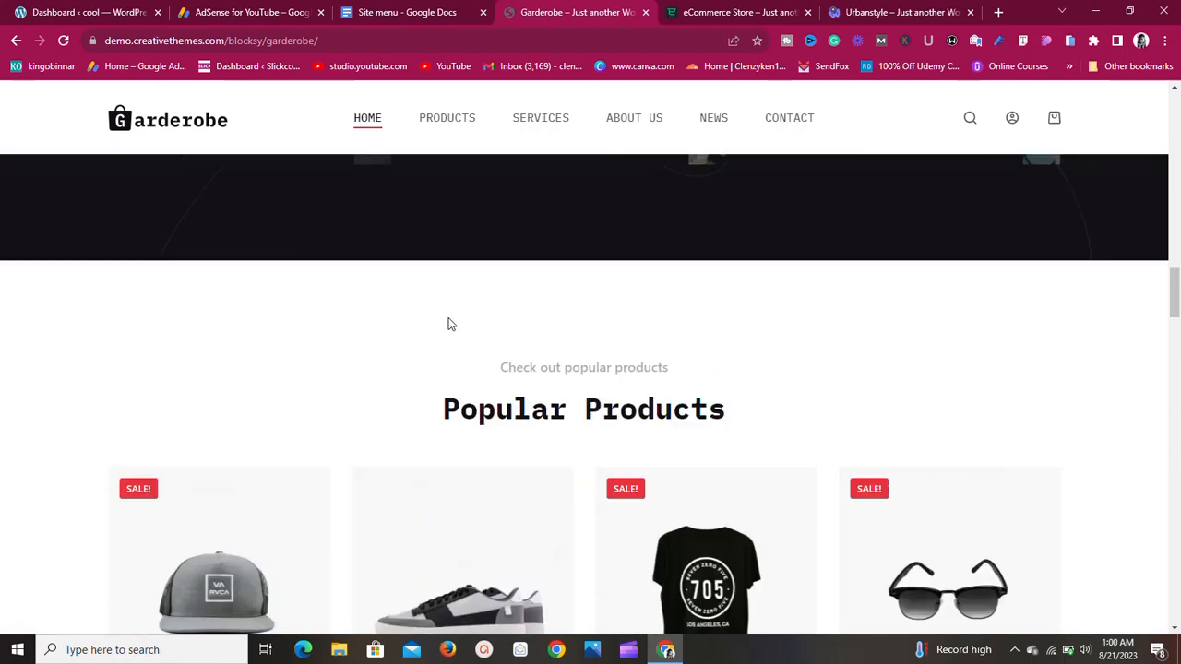
scroll(451, 324, up, 15)
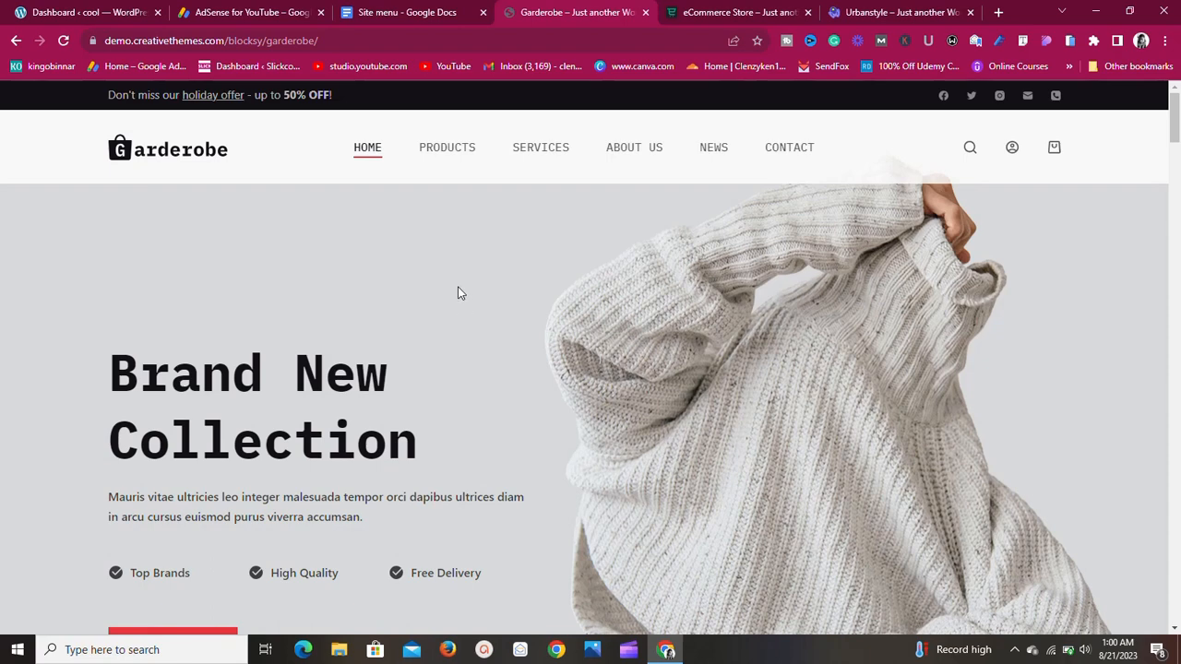
Look through the Kadence eCommerce Store demo's homepage and its Shop page of products.
click(683, 11)
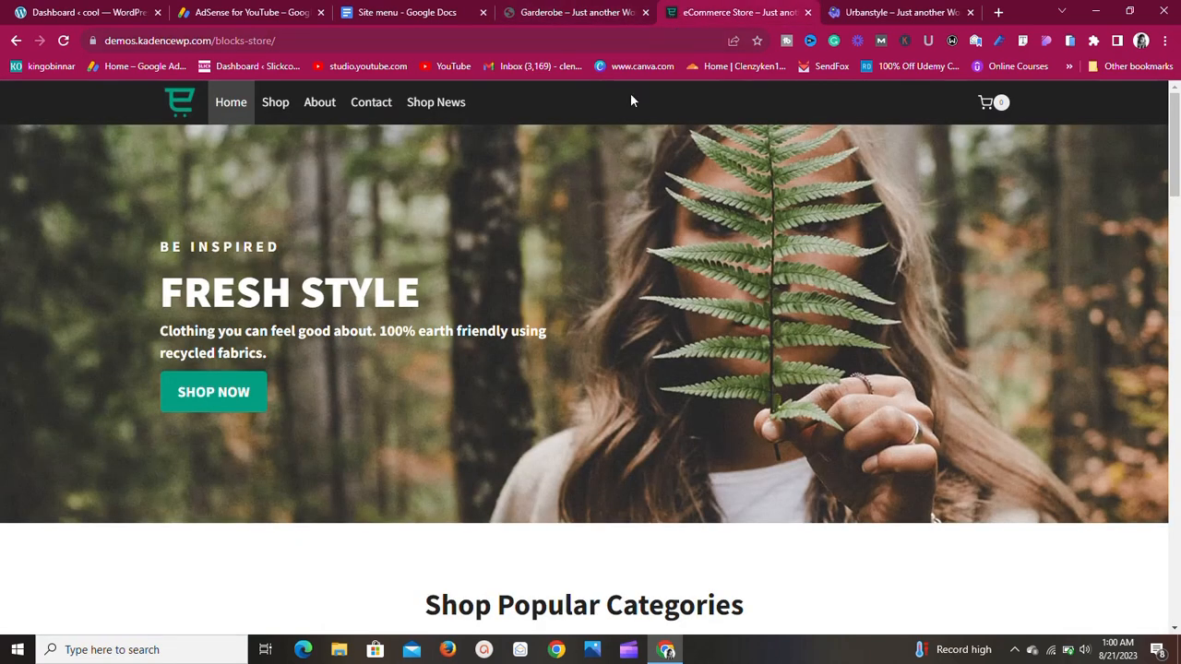
scroll(546, 248, down, 8)
scroll(546, 256, down, 7)
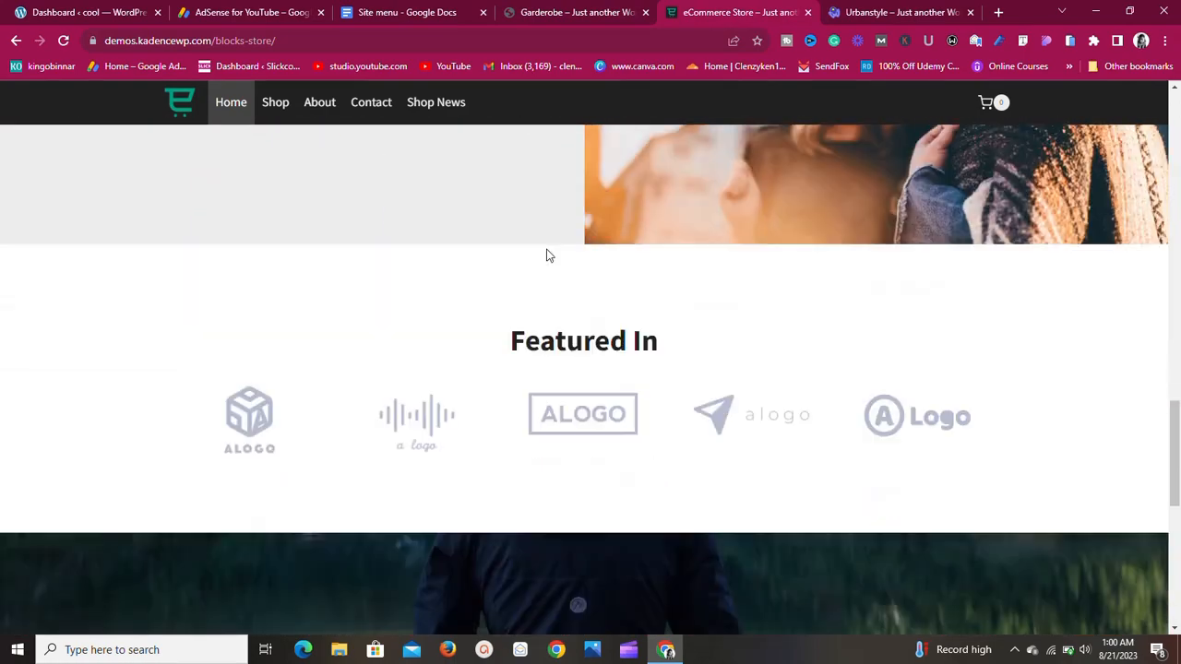
scroll(546, 255, up, 12)
click(276, 101)
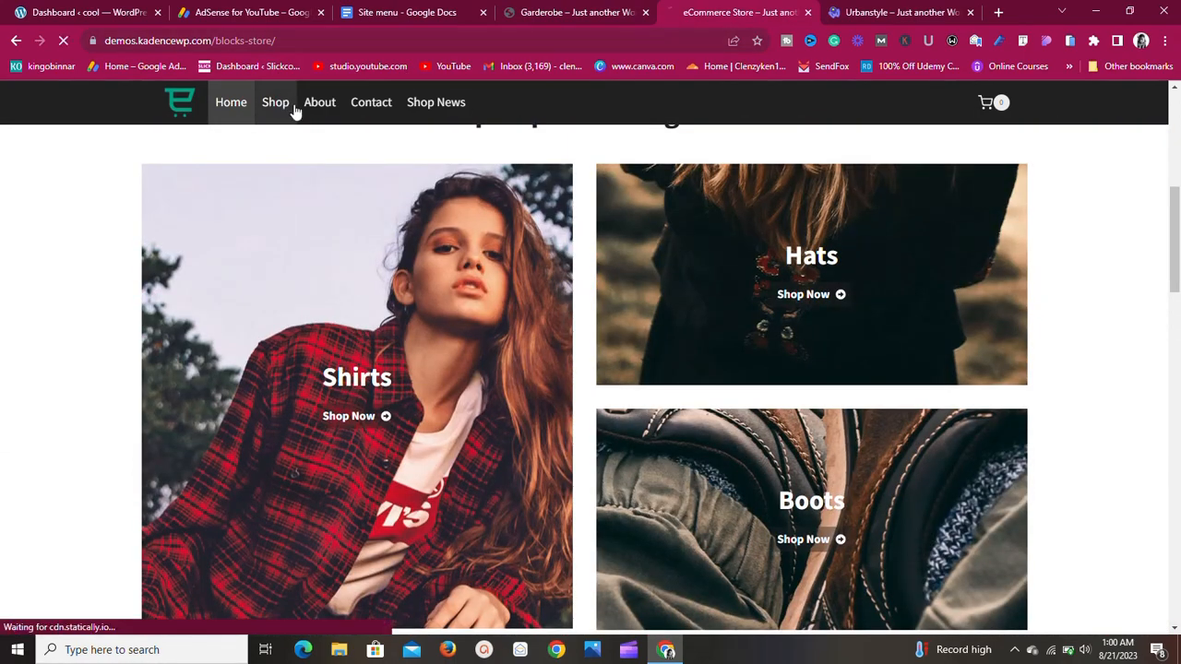
scroll(553, 189, down, 10)
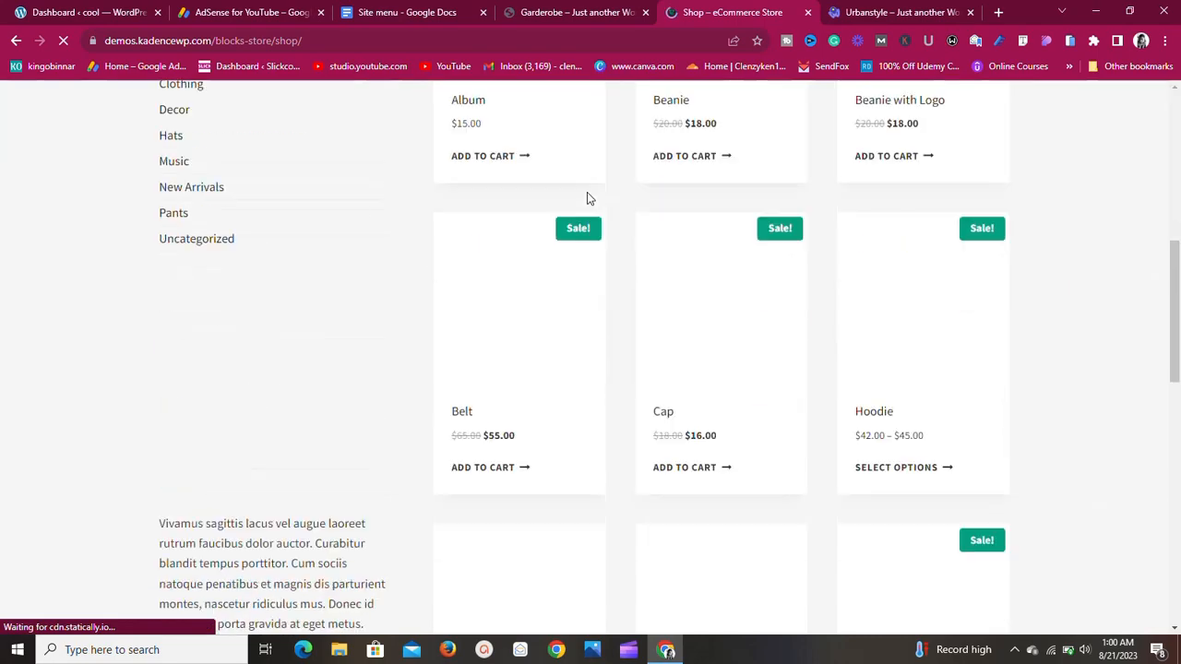
scroll(746, 348, up, 6)
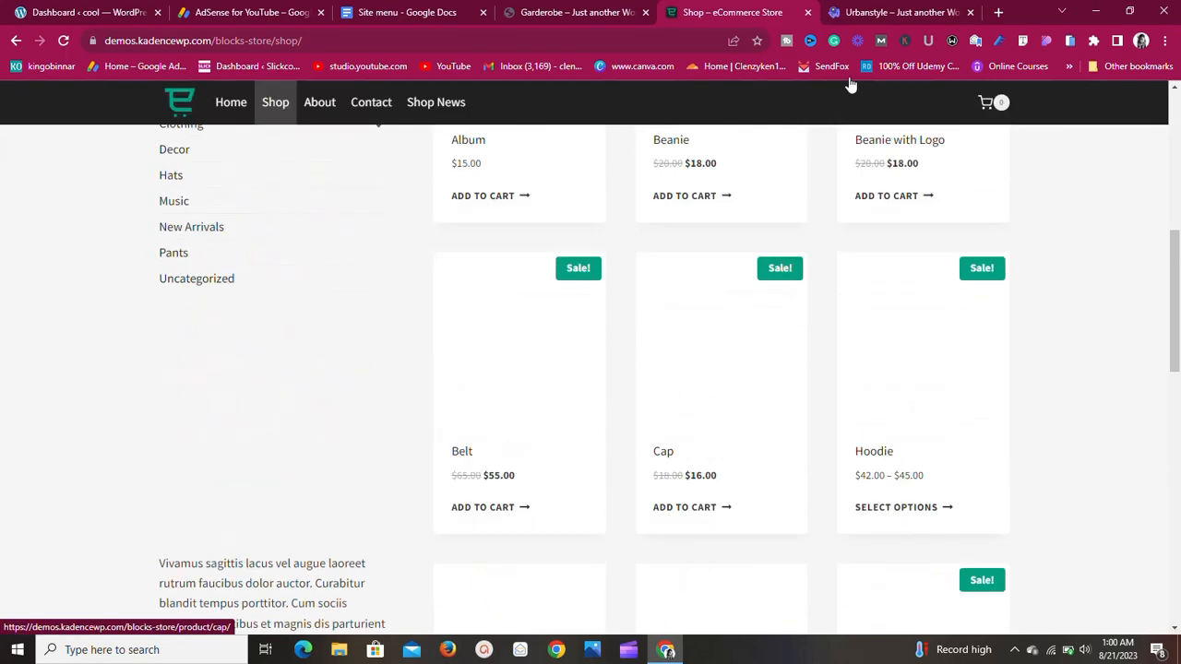
Look through the Urbanstyle demo store homepage, and bring up the Site menu document with the e-commerce website outline.
click(867, 12)
scroll(570, 273, down, 20)
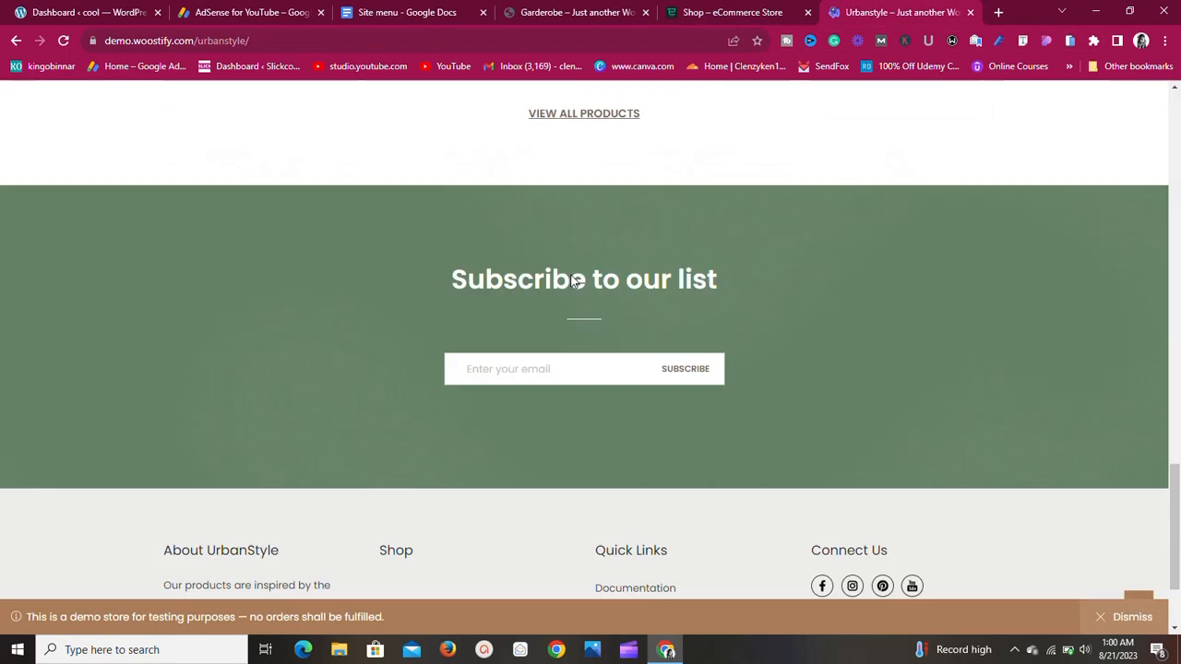
scroll(570, 273, up, 19)
scroll(570, 280, up, 2)
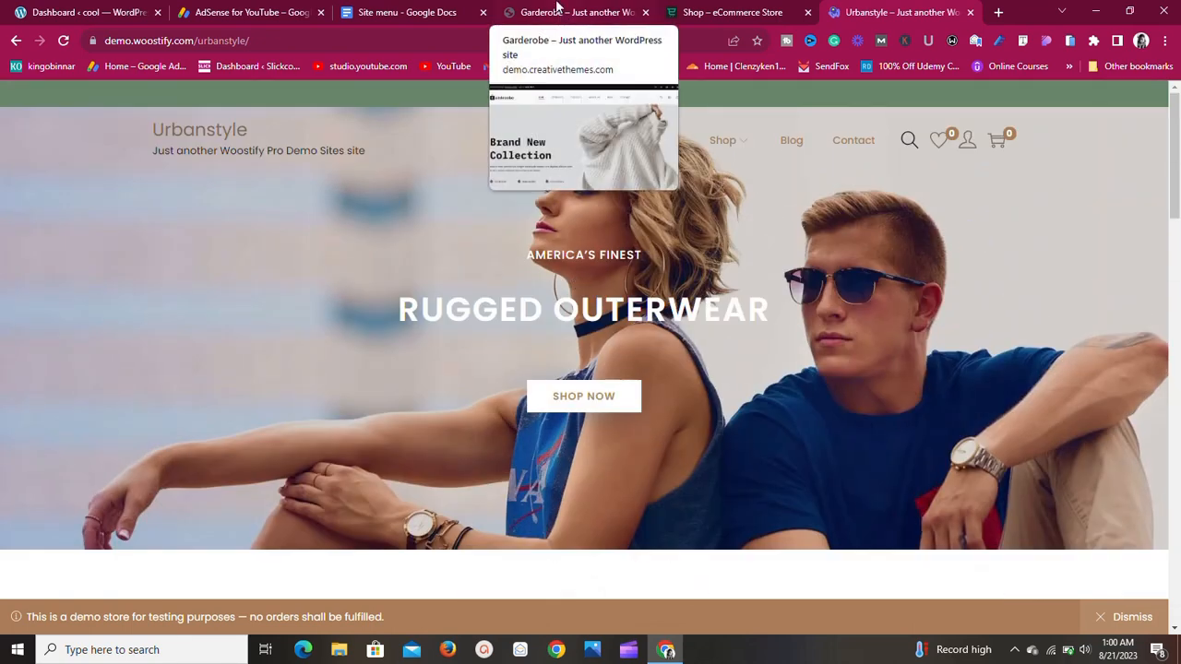
click(406, 12)
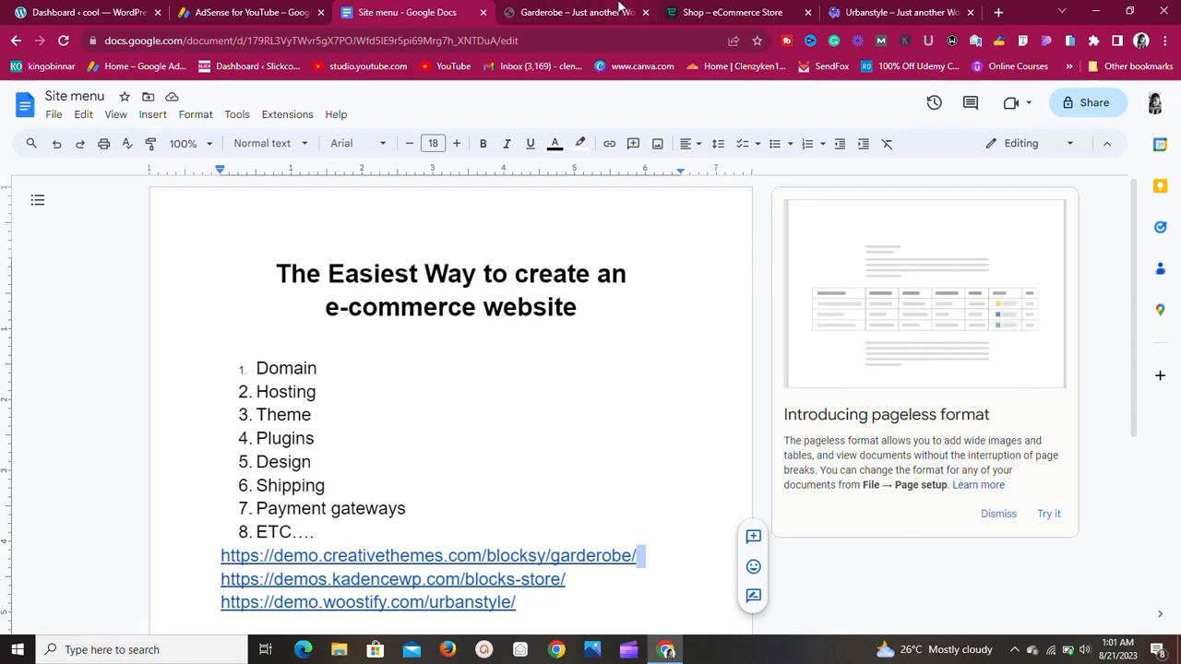
Open the namecheap.com website in a new browser tab.
click(994, 12)
text(name)
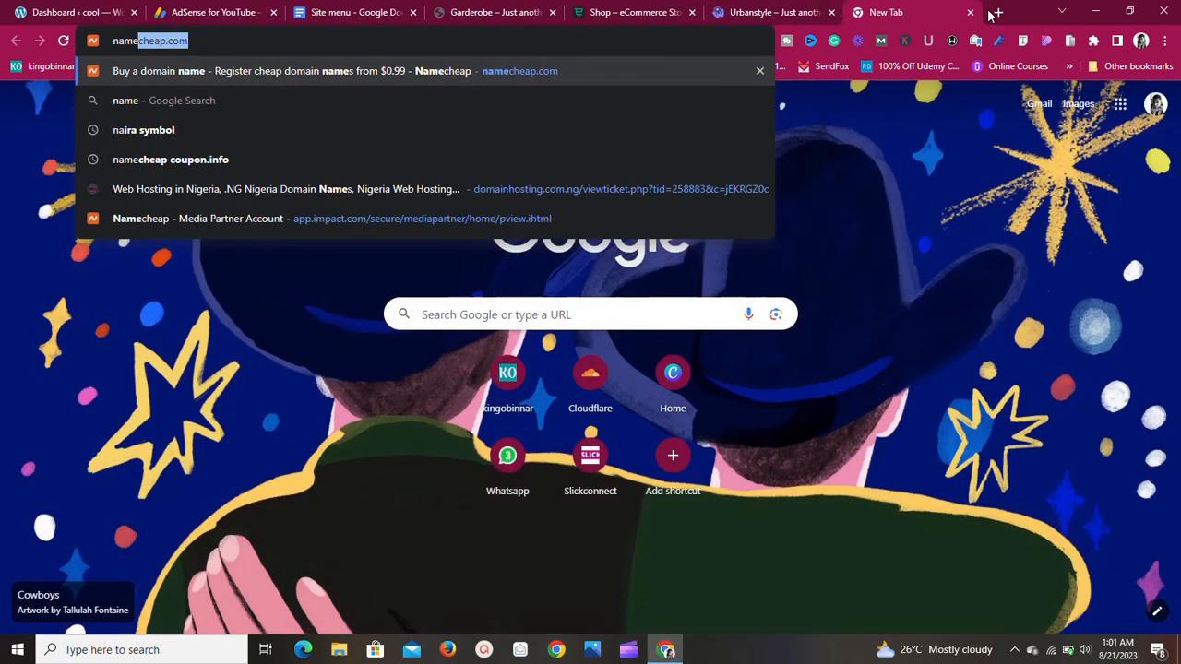
key(Return)
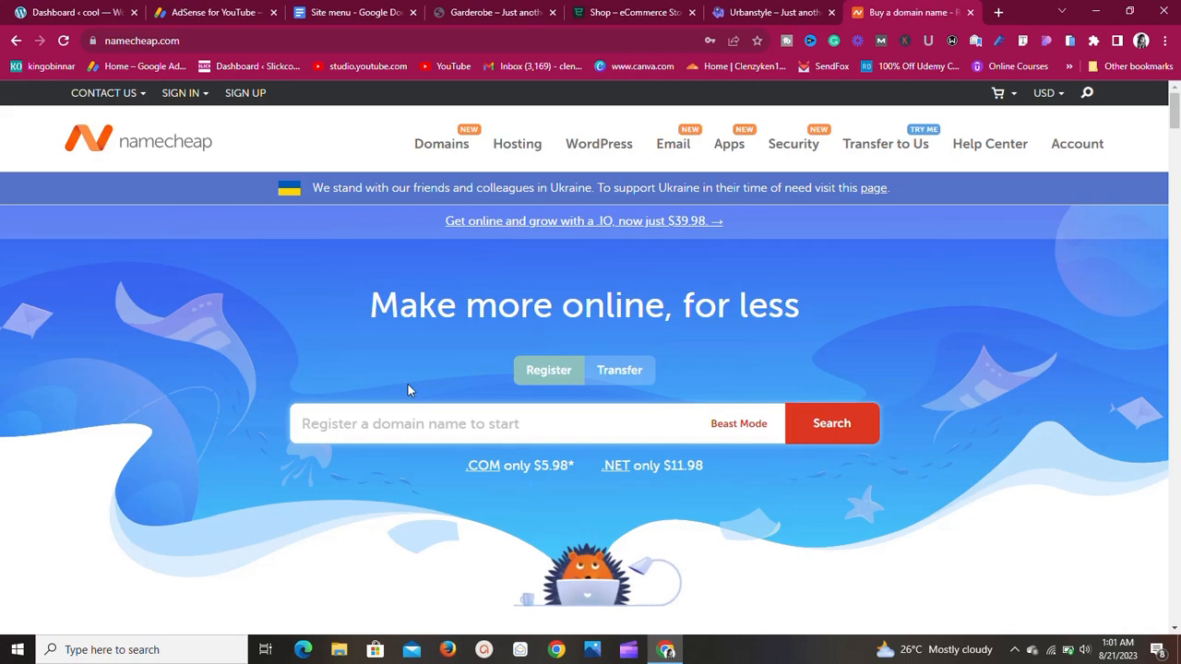
Search Namecheap for the domain name fgshhdhhshhahhjsjj.com.
click(401, 411)
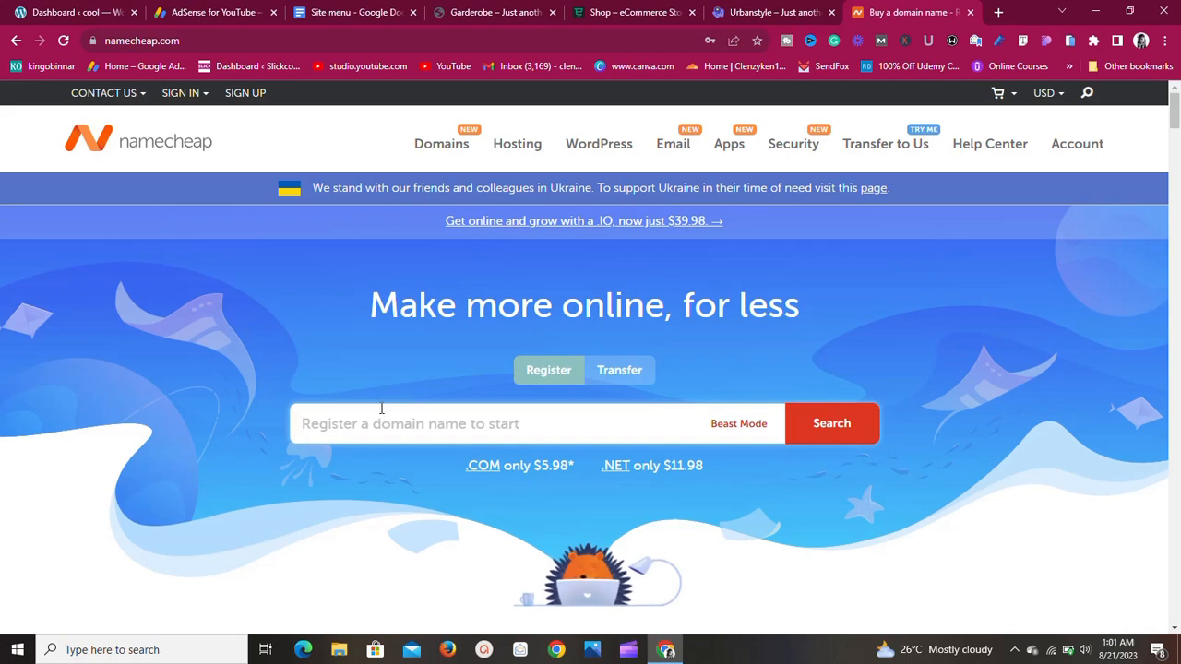
scroll(458, 292, down, 5)
scroll(457, 291, up, 5)
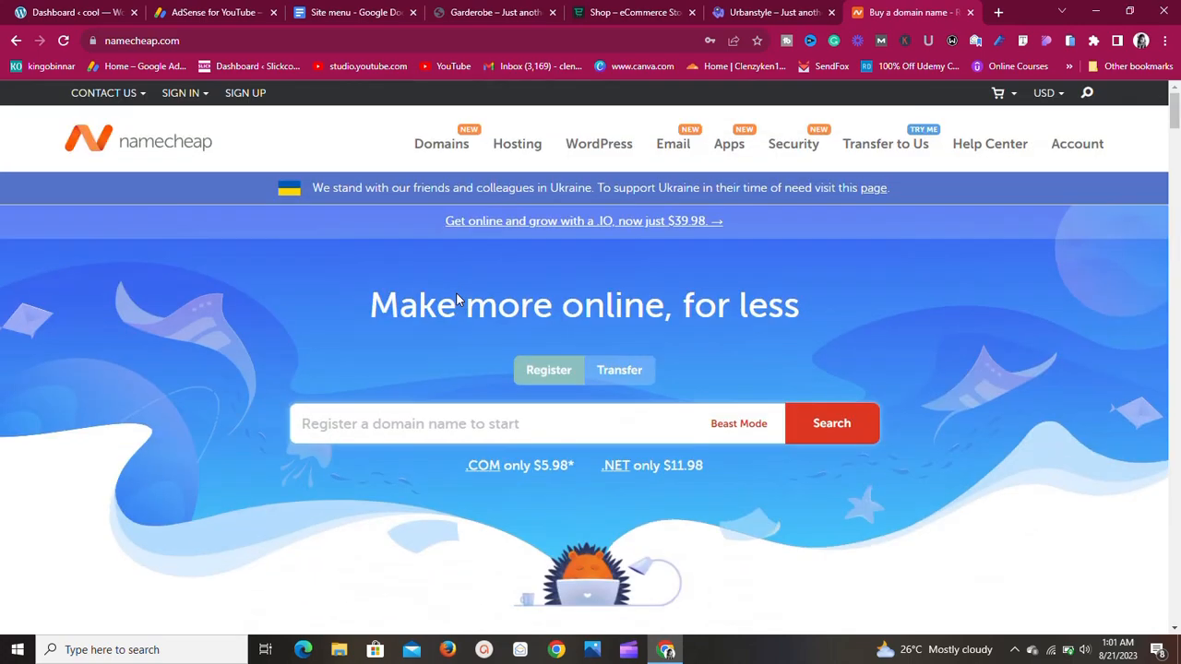
scroll(456, 292, down, 3)
scroll(457, 315, down, 4)
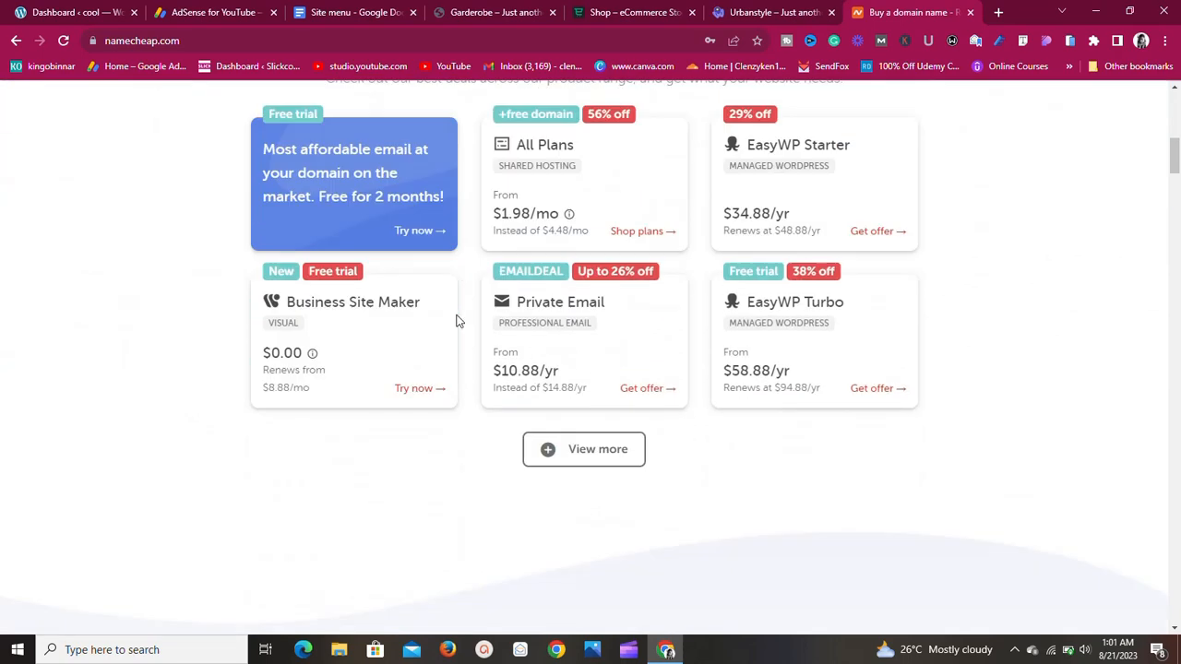
scroll(455, 319, up, 5)
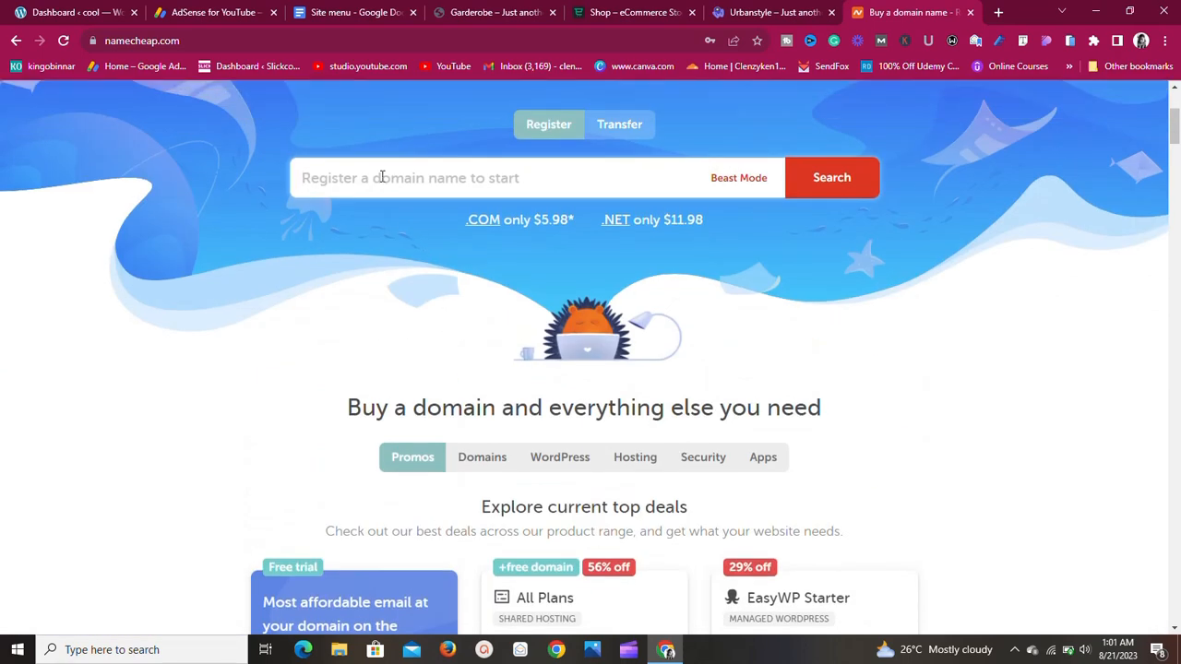
text(fgshhdhhsh)
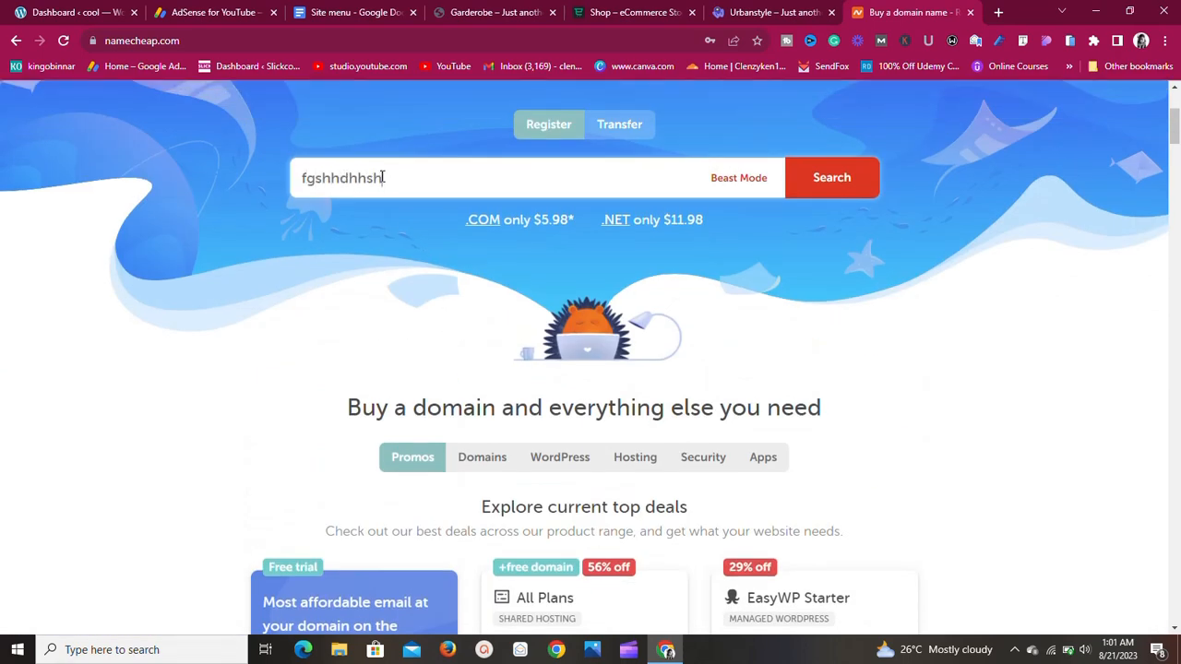
text(hahhjsjj.com)
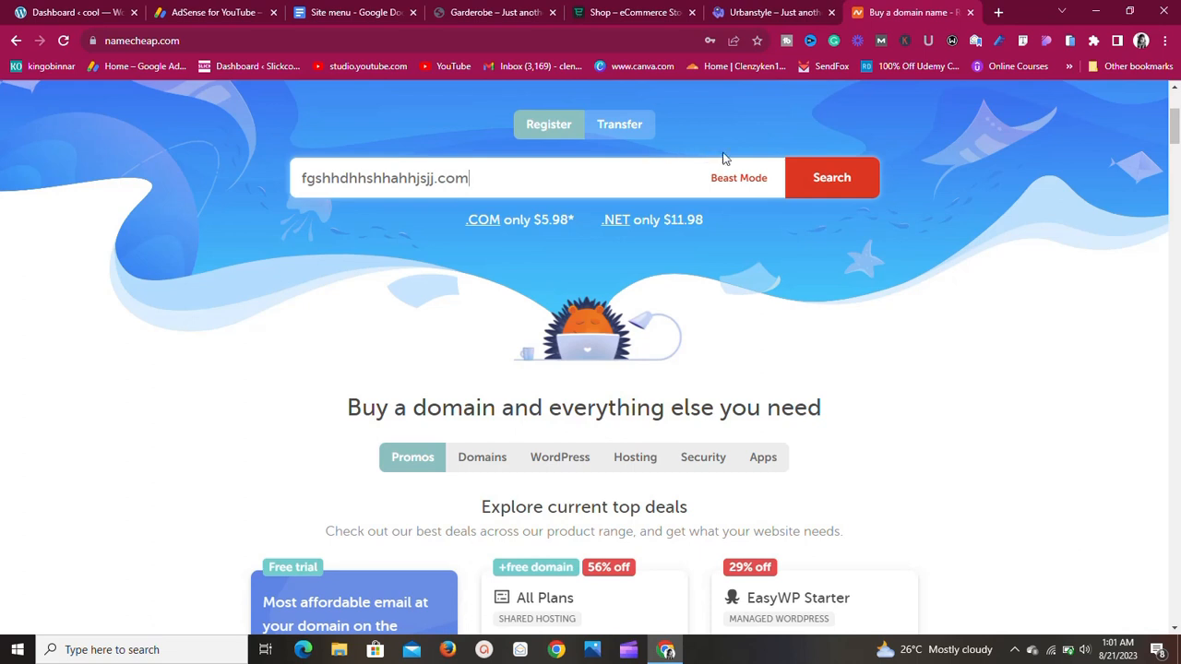
click(796, 179)
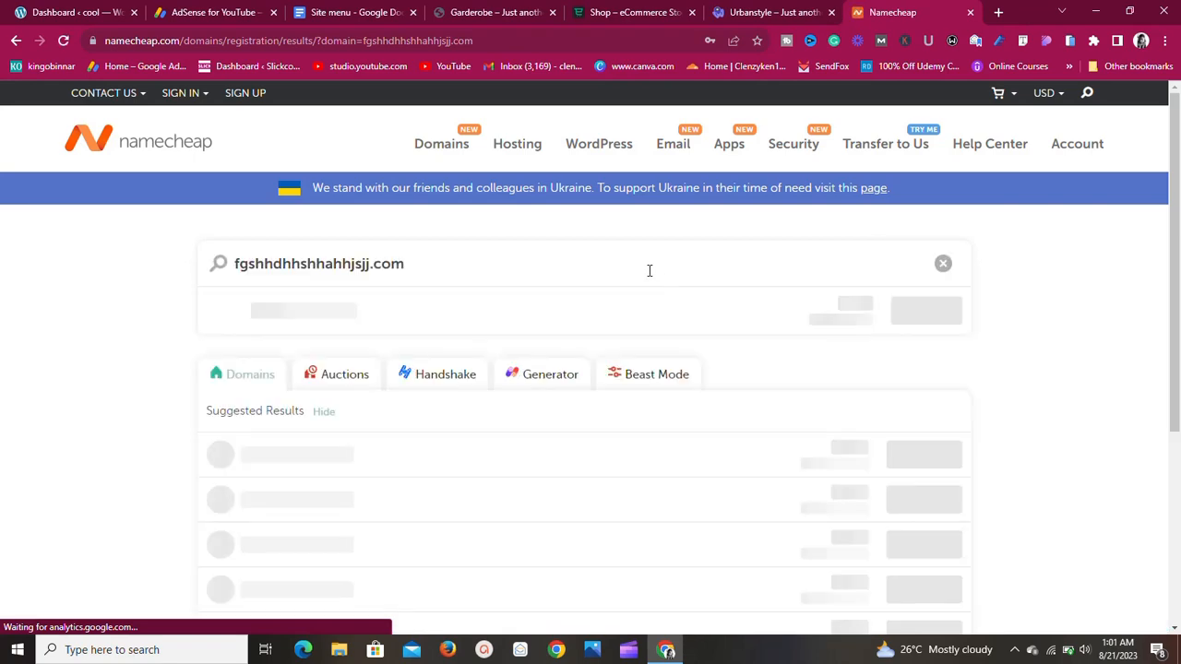
Review the domain availability and pricing results alongside the Domain and Hosting items in the Site menu document.
scroll(619, 293, down, 3)
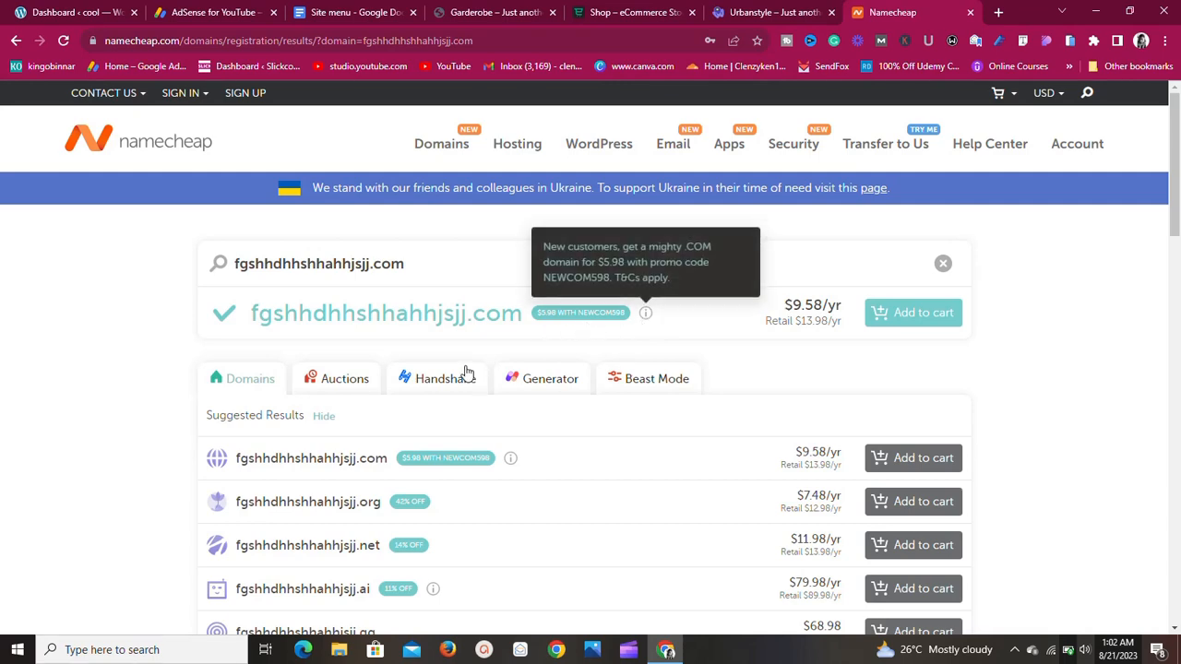
click(348, 11)
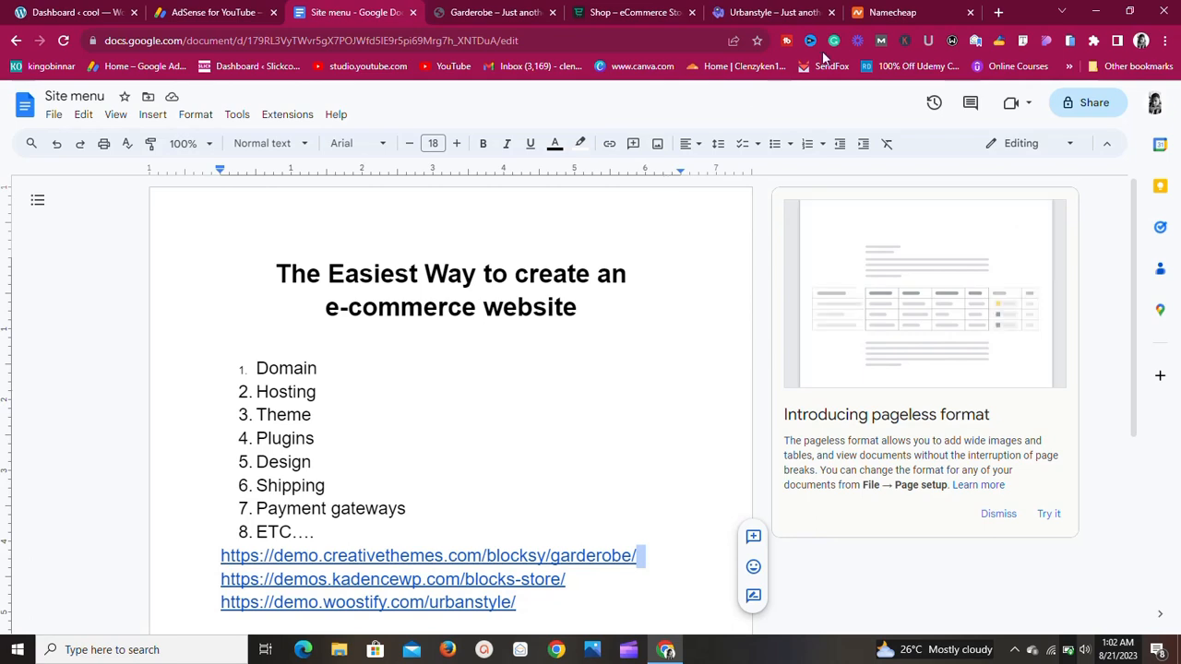
click(888, 13)
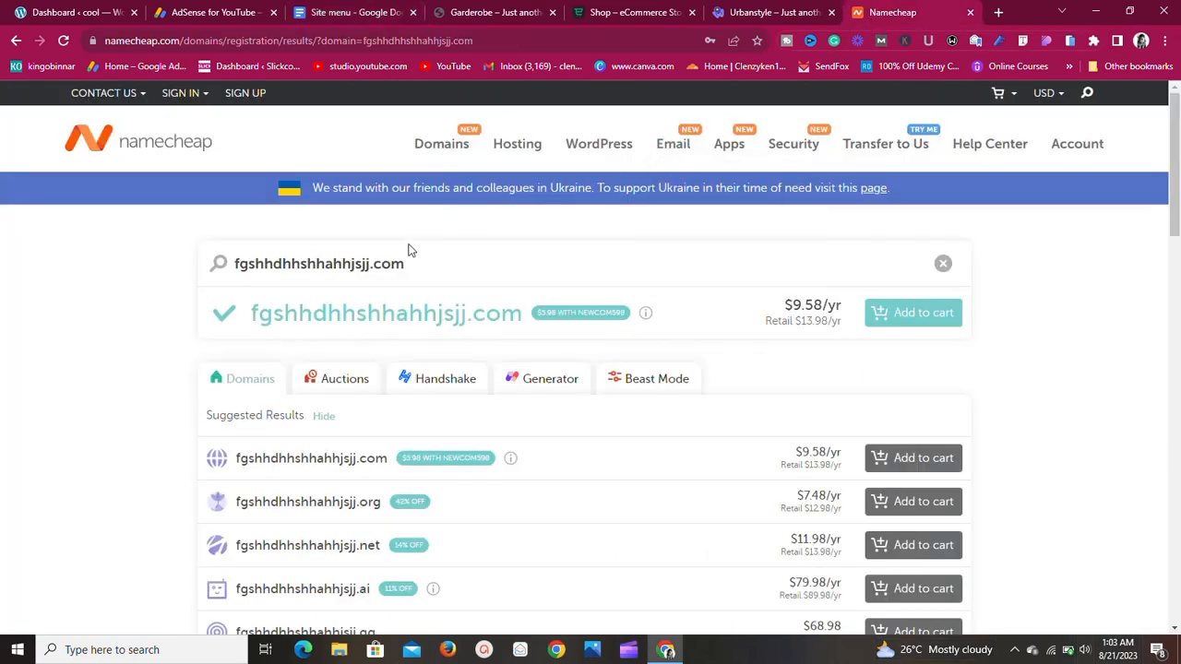
mouse_move(518, 147)
click(348, 8)
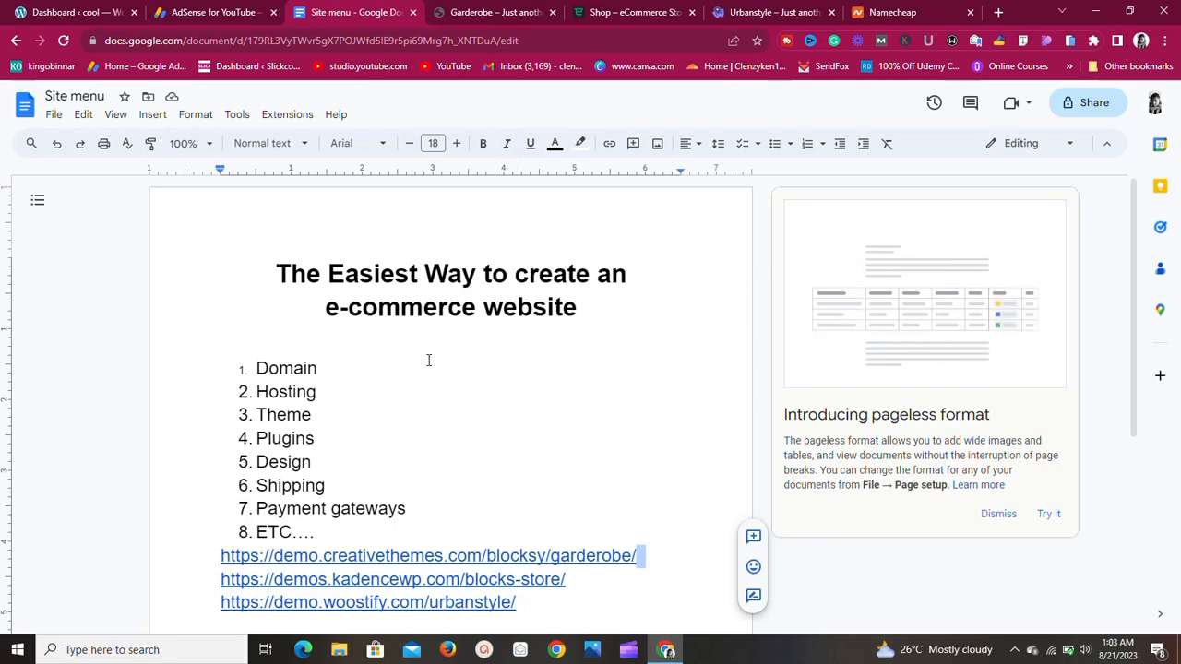
Return to the Garderobe demo store and examine the New Arrivals products on its homepage.
click(509, 10)
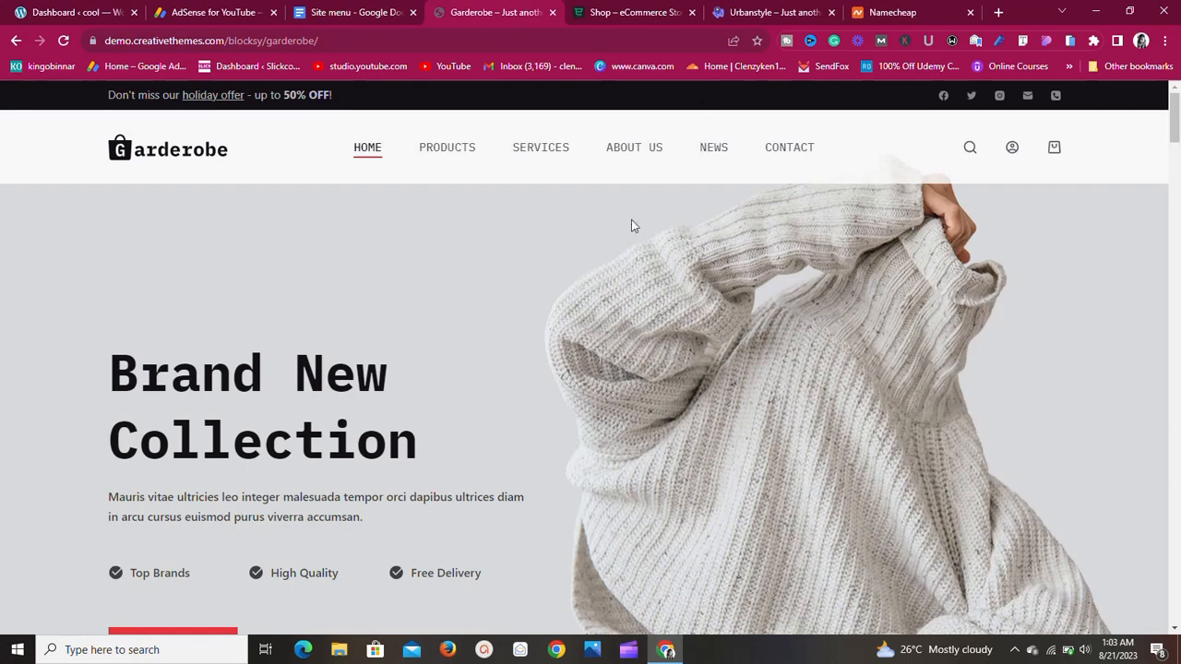
scroll(616, 232, down, 8)
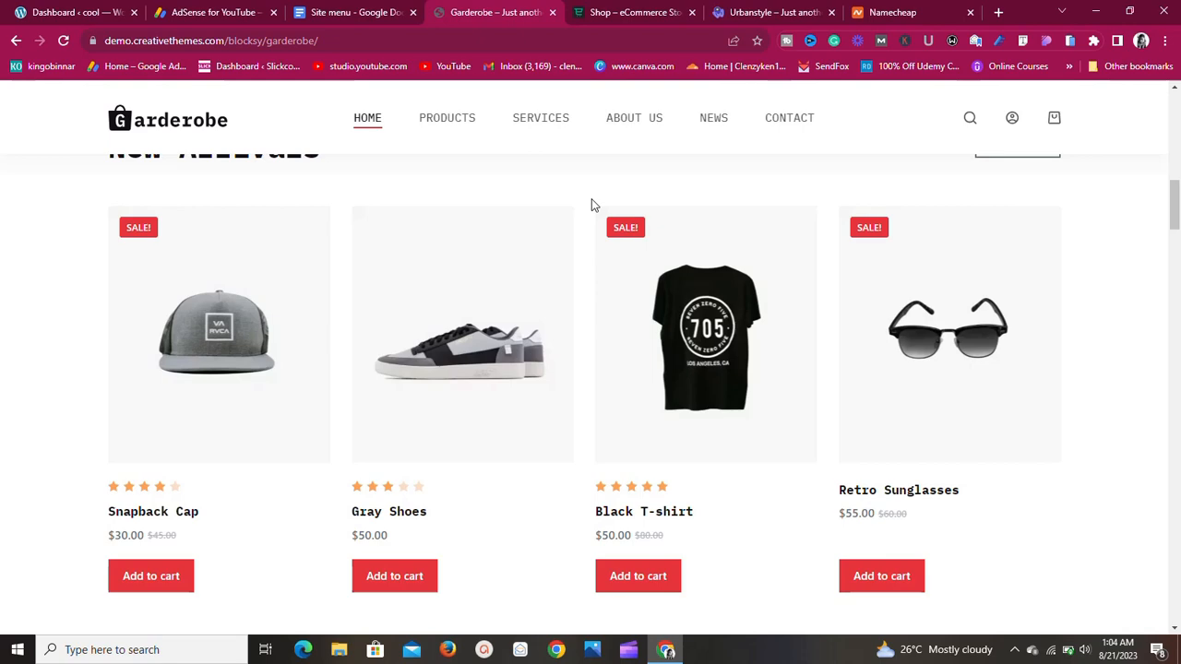
Review the header area of the Garderobe homepage and the domain search results on Namecheap.
scroll(523, 284, up, 3)
scroll(523, 286, up, 5)
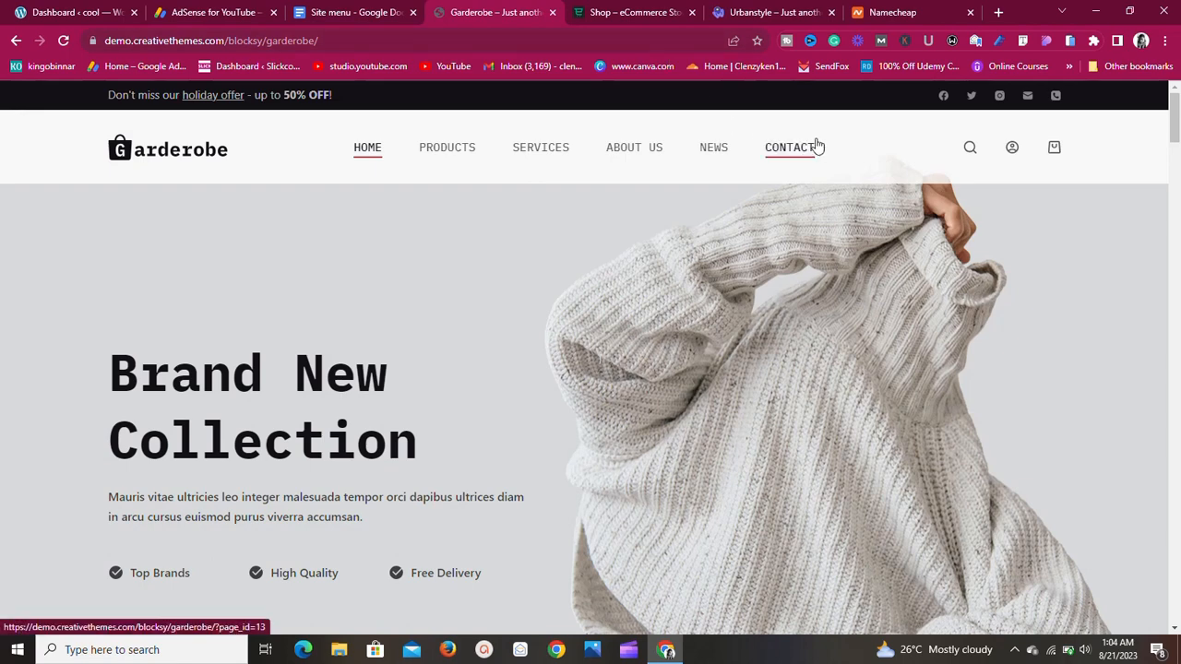
click(932, 11)
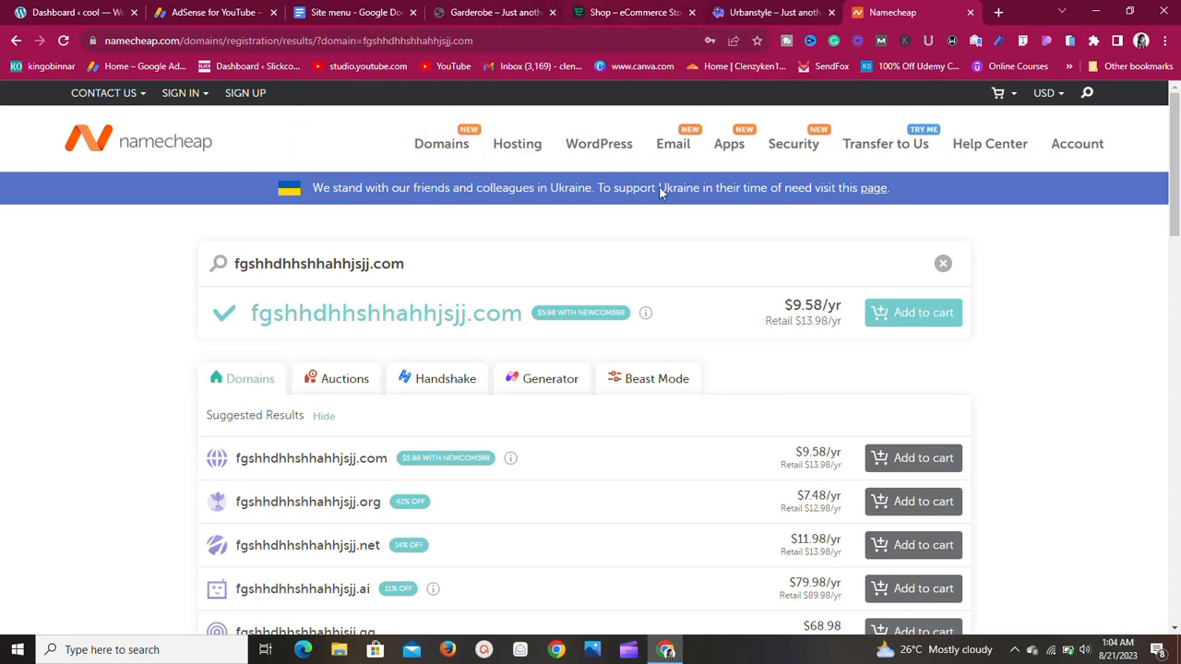
Review the Site menu outline and look over the Garderobe homepage from its product section back up to the header.
click(367, 11)
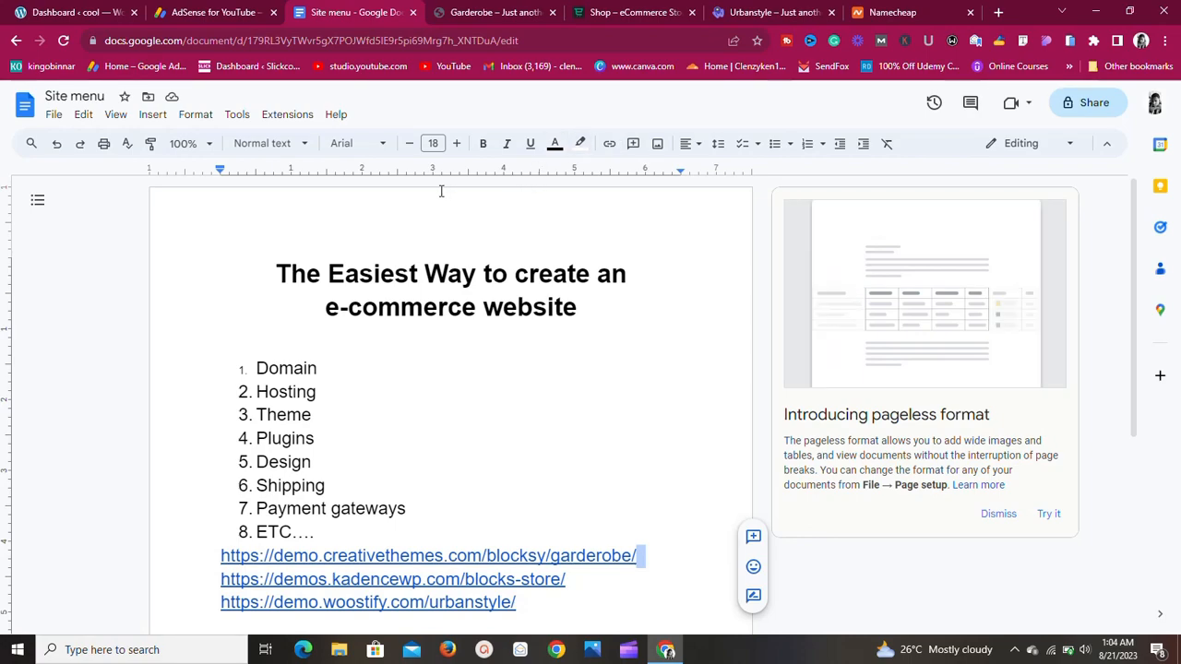
click(443, 11)
scroll(514, 172, down, 10)
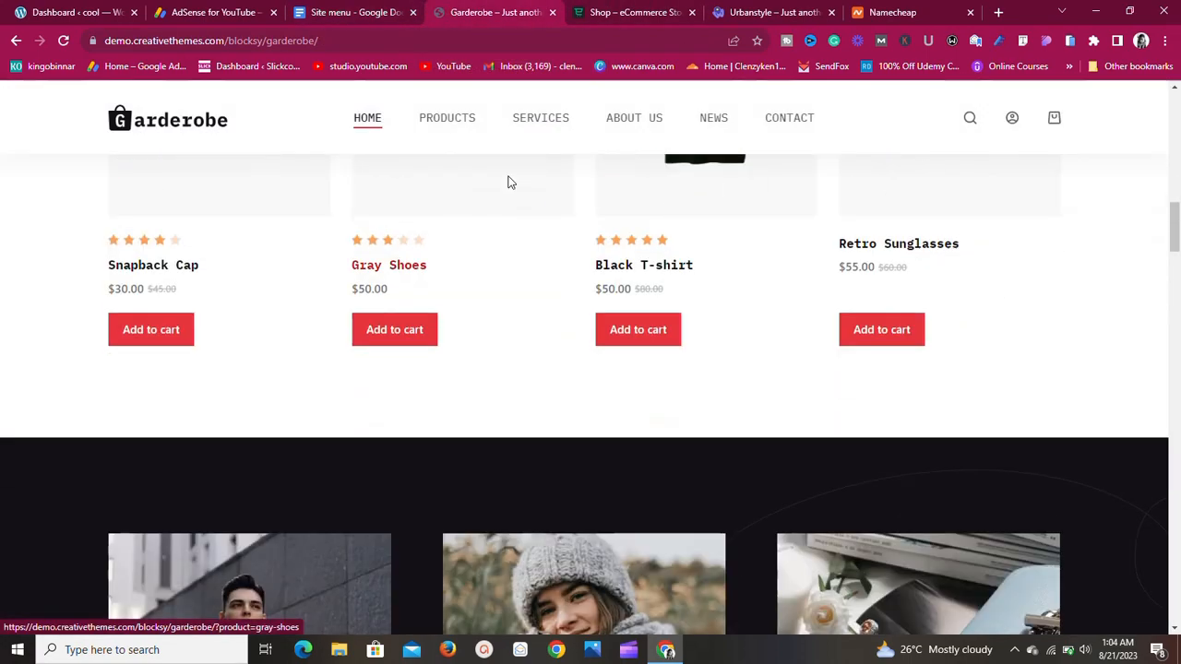
scroll(509, 182, up, 9)
scroll(508, 182, up, 2)
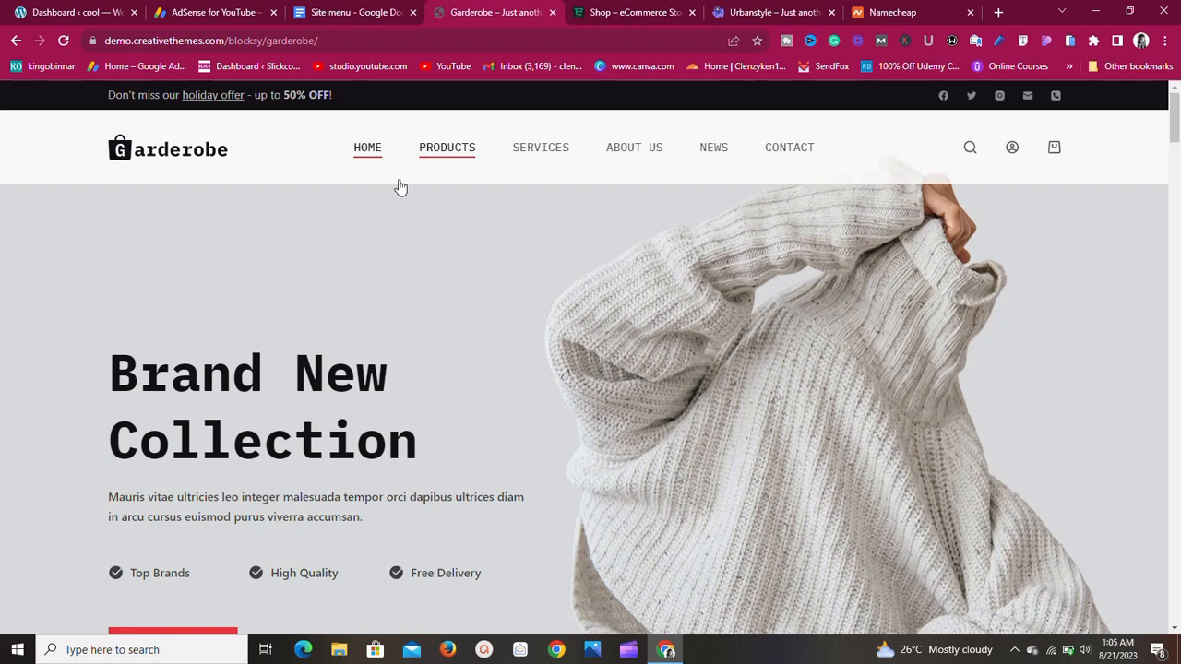
Switch to the WordPress dashboard of coolstore1.tk and look through all of its widgets.
click(46, 11)
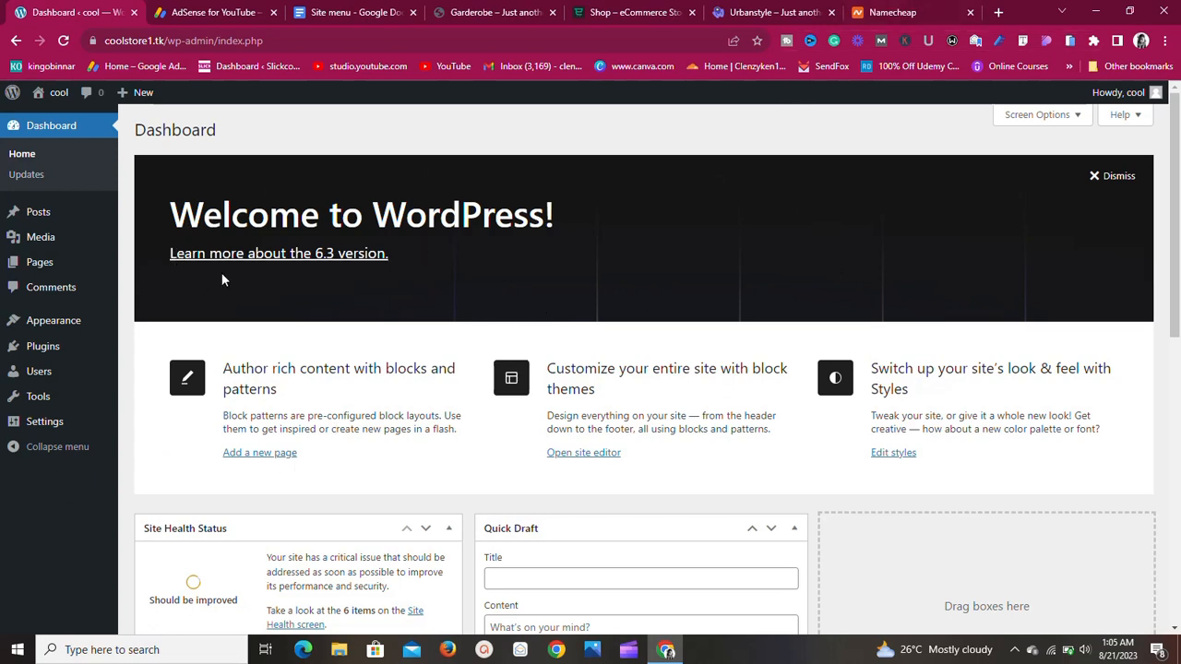
scroll(809, 255, down, 15)
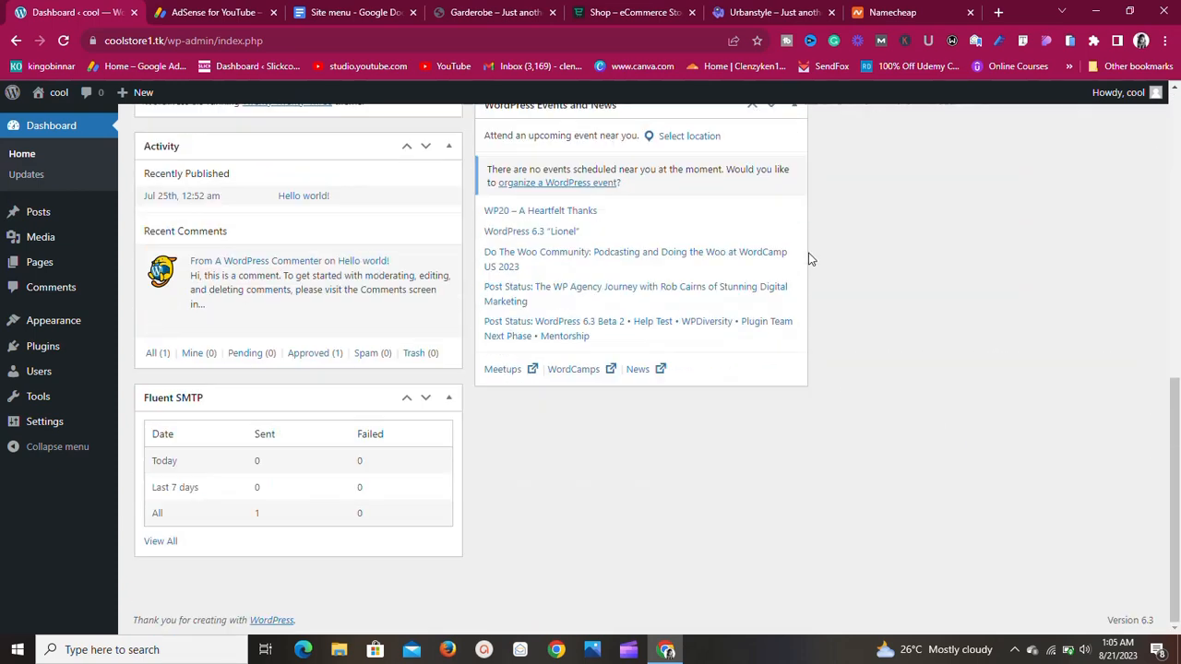
scroll(808, 259, up, 15)
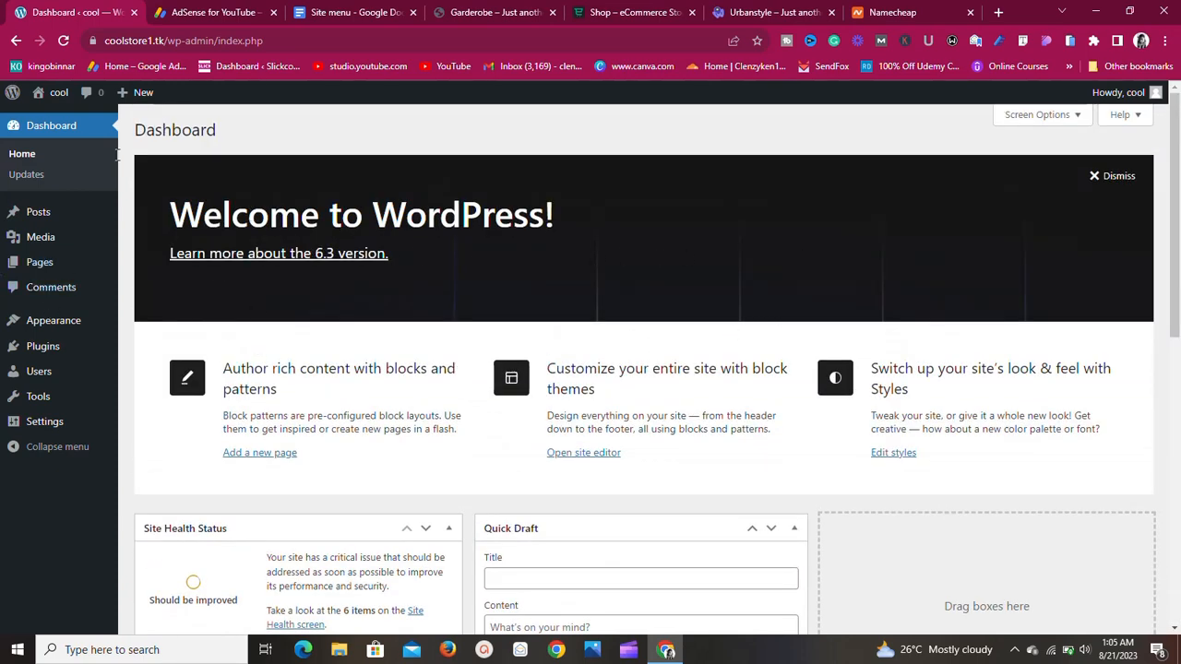
Open the live coolstore1.tk site in a new browser tab and look over its default homepage.
right_click(58, 108)
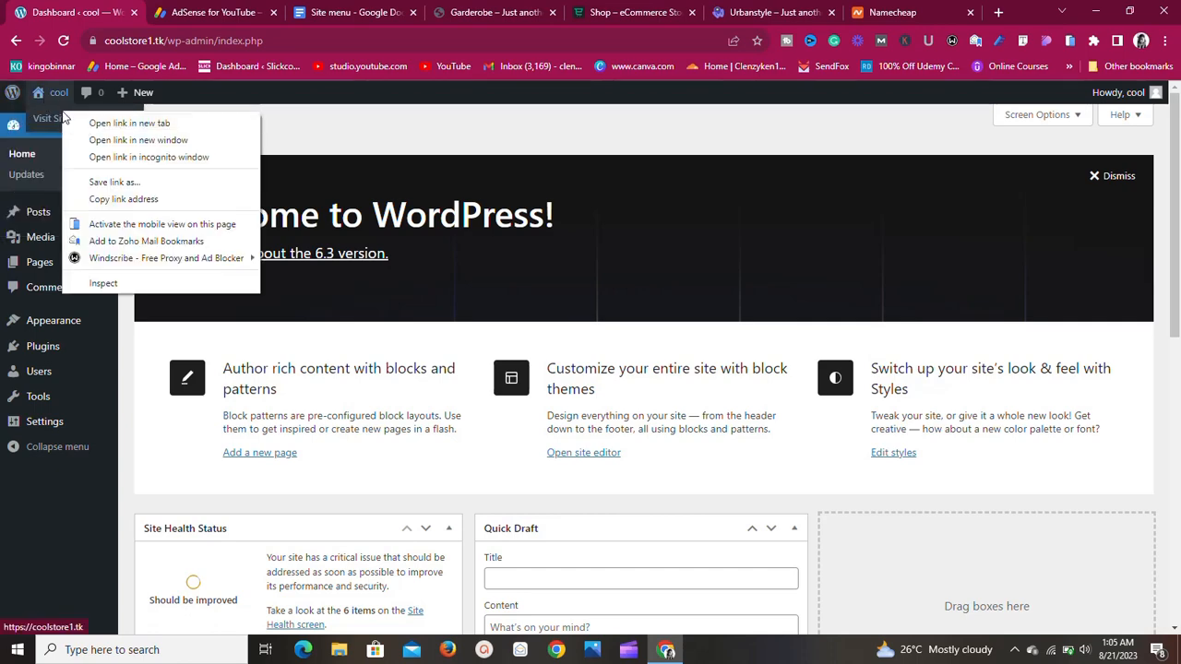
click(102, 120)
click(170, 14)
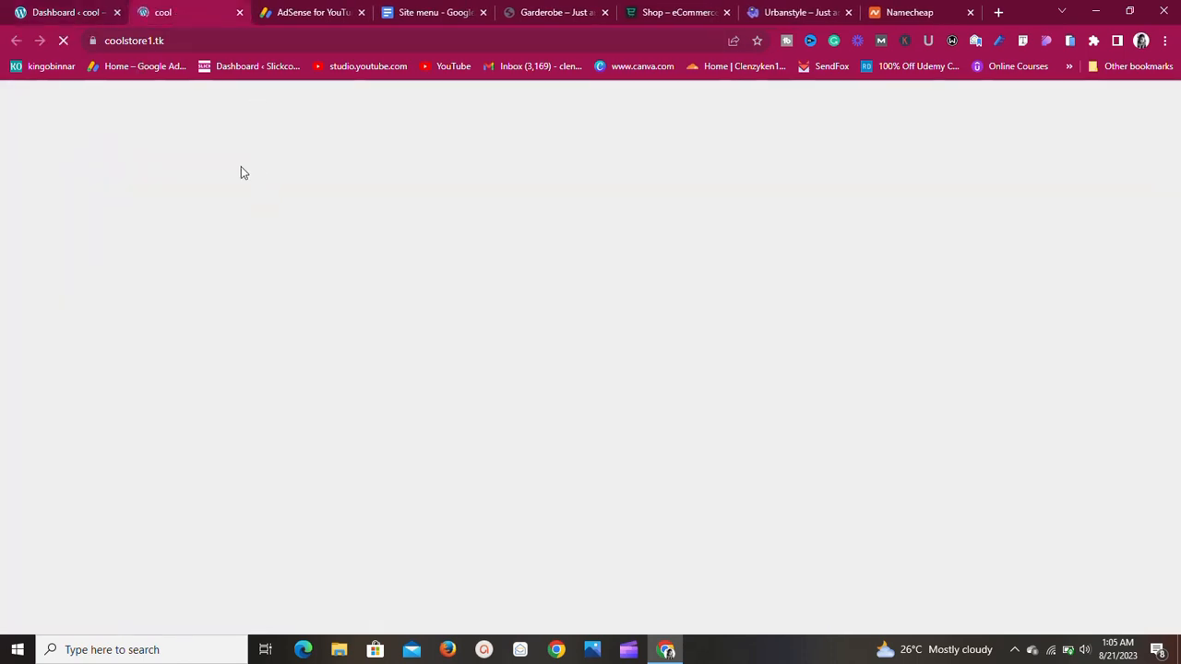
scroll(417, 275, down, 3)
scroll(416, 274, up, 3)
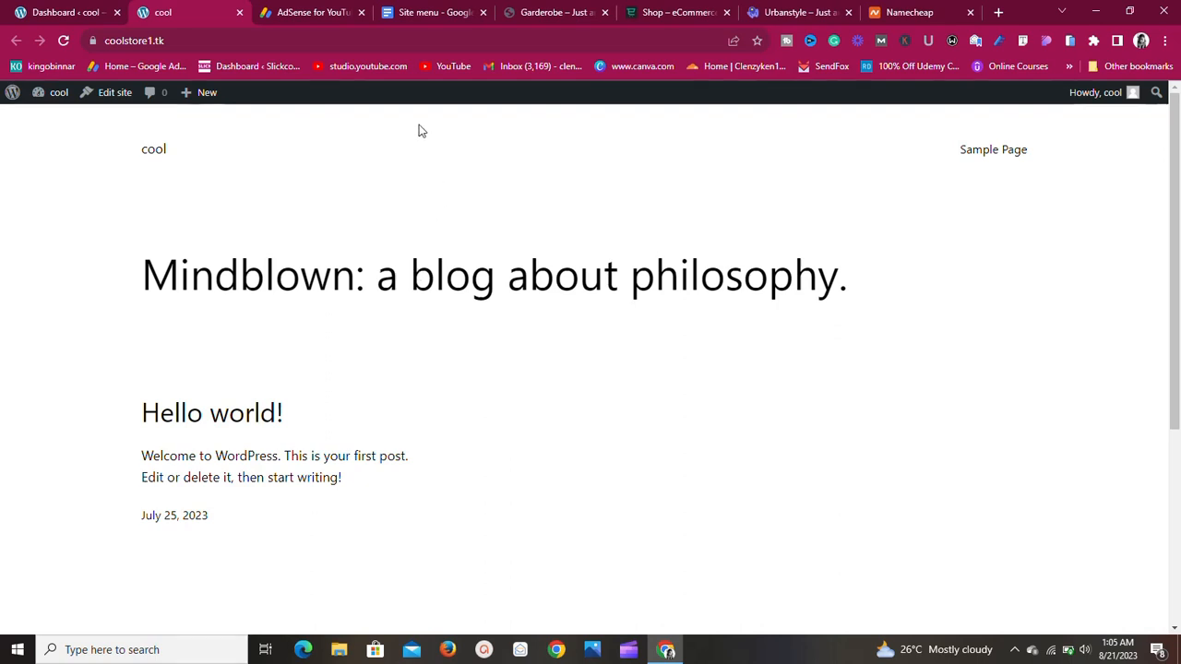
Look through the Garderobe demo homepage from its hero section down to the footer.
click(558, 12)
scroll(490, 175, down, 10)
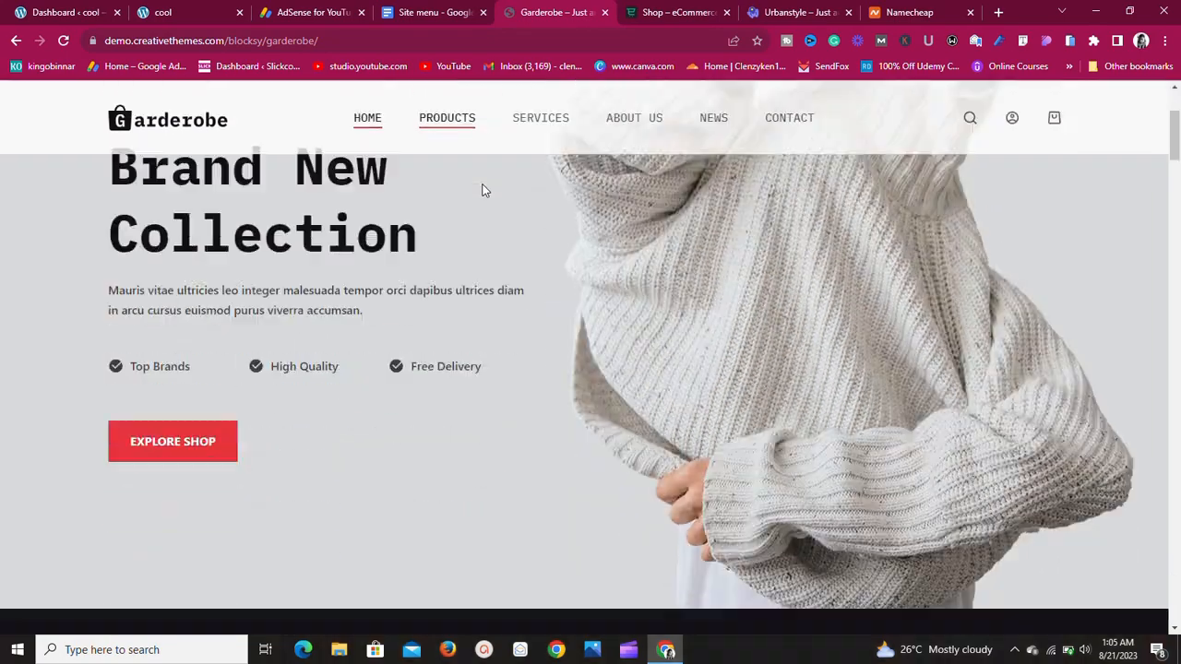
scroll(484, 185, up, 3)
scroll(492, 265, down, 3)
scroll(492, 265, down, 20)
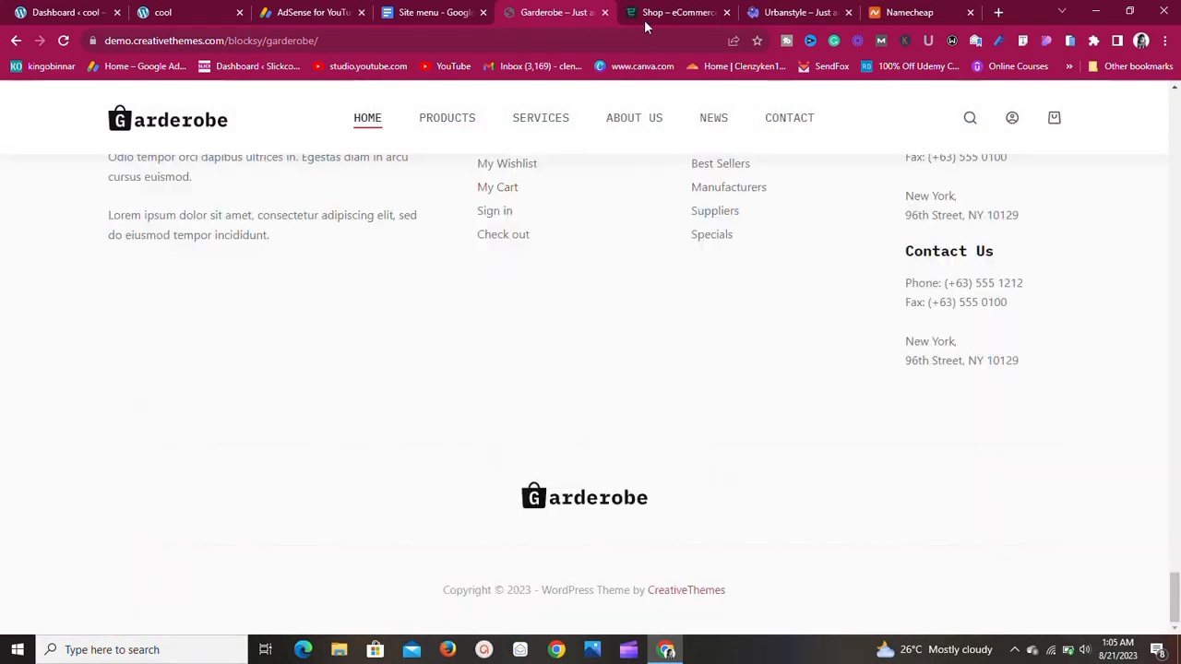
Examine the Kadence demo store's Shop page, including its product grid, filters and header banner.
click(644, 19)
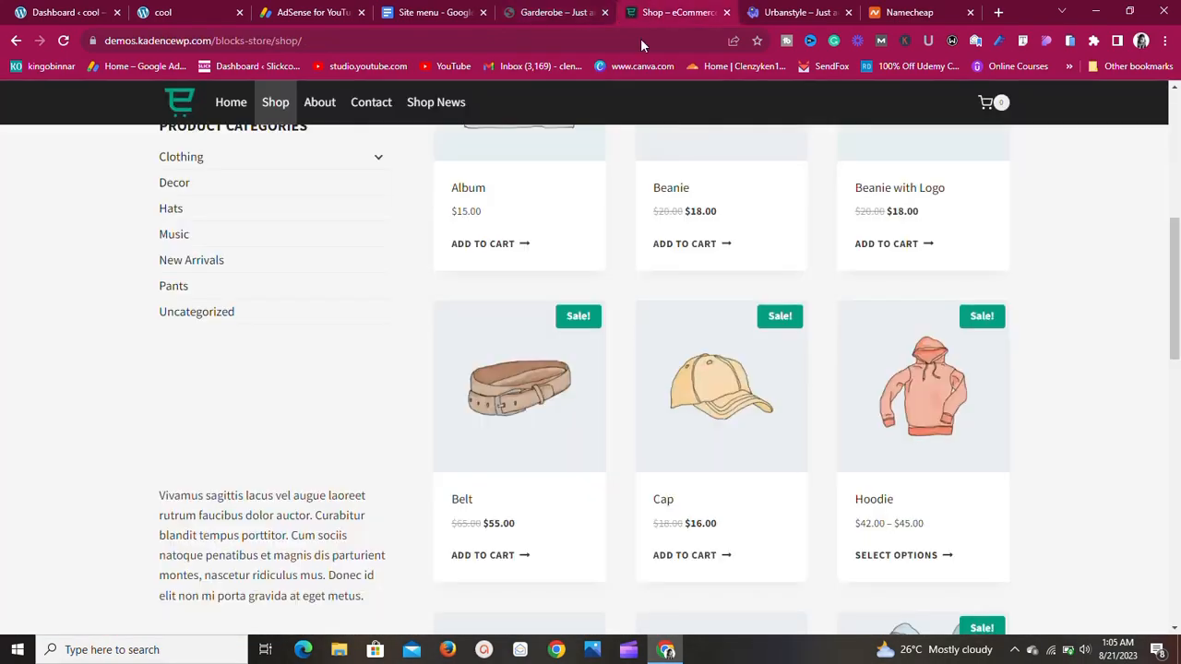
scroll(535, 333, down, 6)
scroll(535, 332, up, 11)
scroll(535, 330, down, 6)
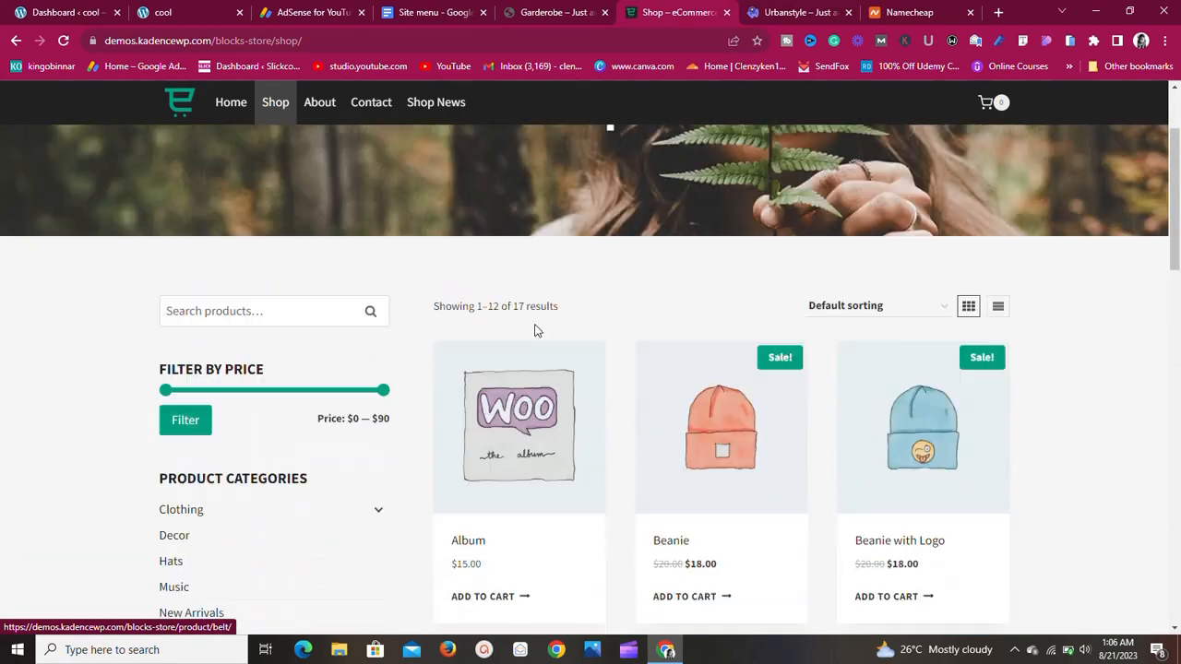
scroll(535, 330, up, 7)
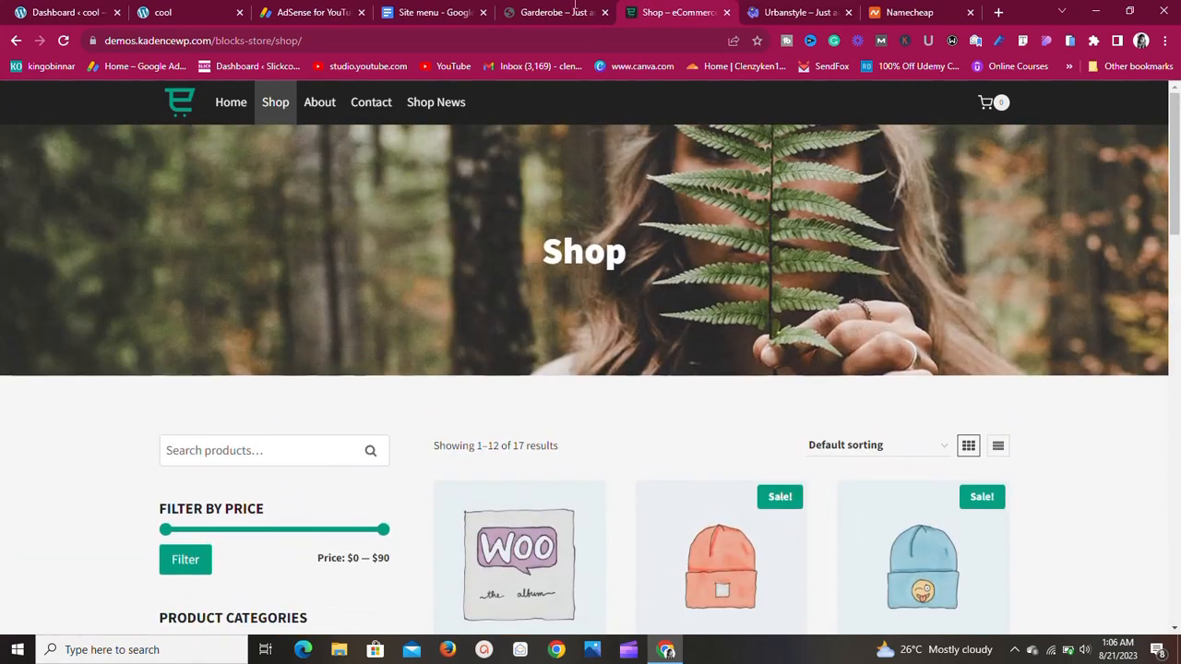
Revisit the Garderobe product sections, then check the Site menu outline and the WordPress dashboard.
click(551, 12)
scroll(439, 277, up, 8)
scroll(439, 267, up, 20)
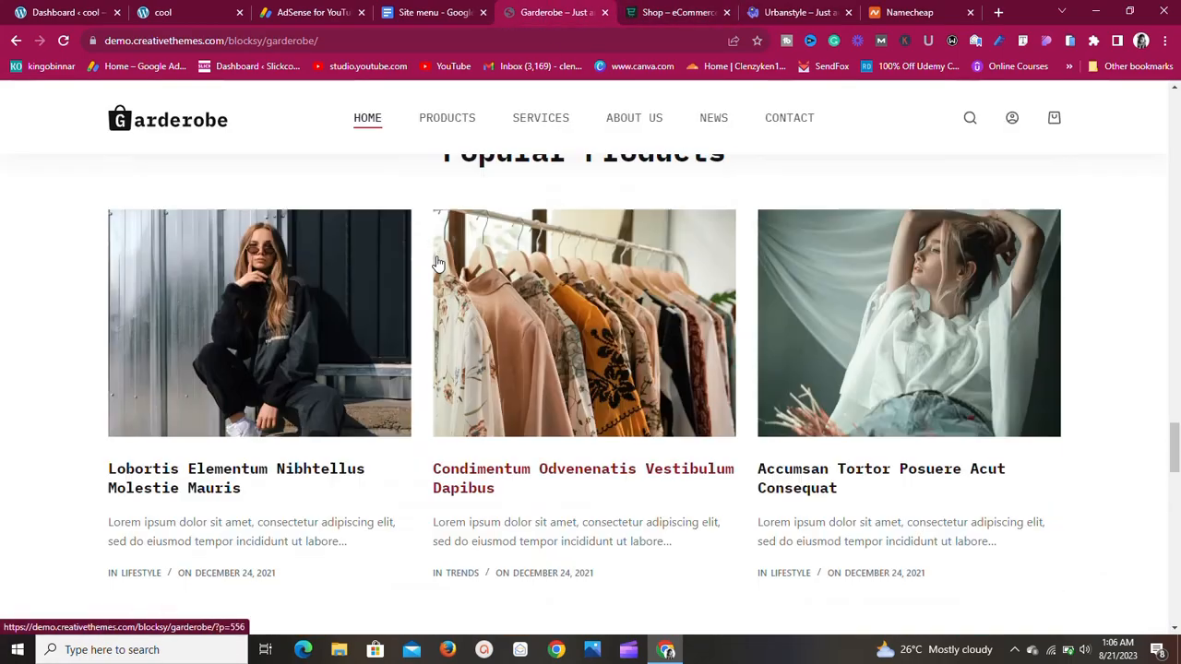
scroll(437, 262, down, 5)
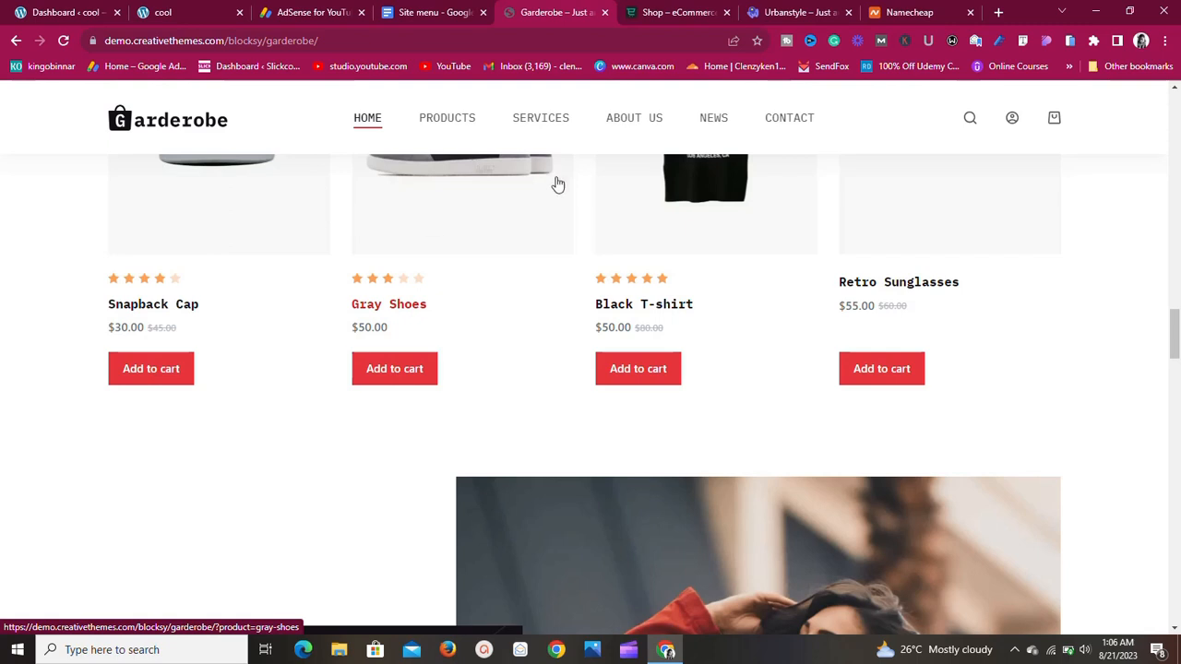
click(433, 11)
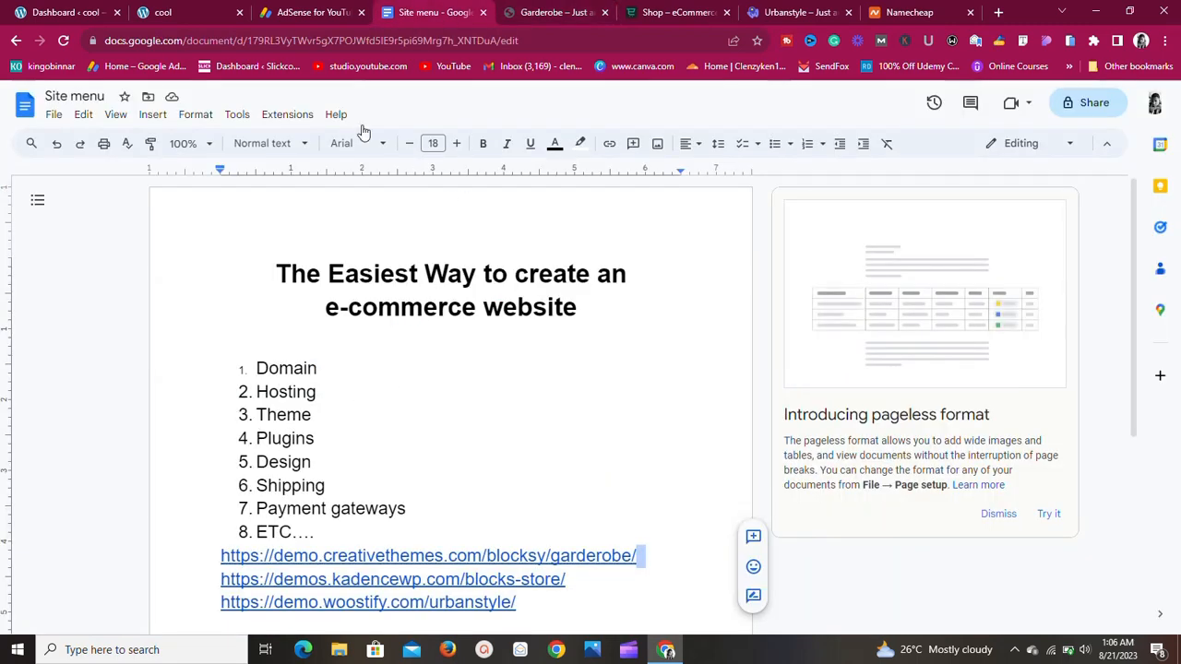
click(32, 12)
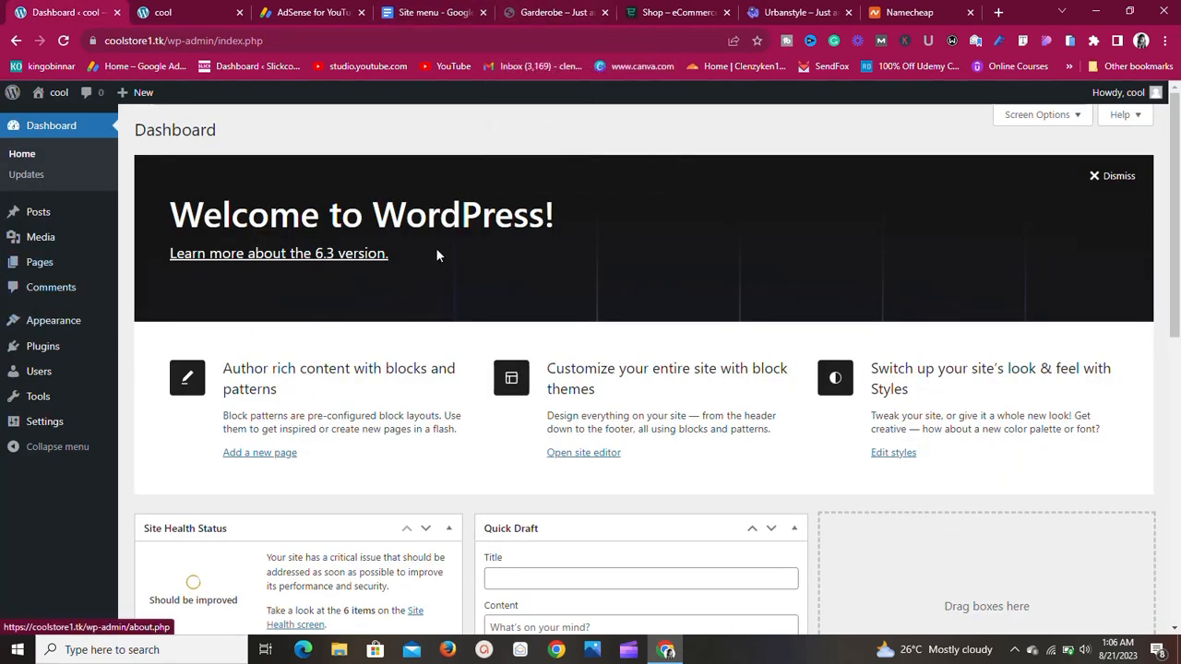
Compare the Kadence Shop page with the Garderobe homepage, checking Garderobe's product listings and hero section.
click(649, 9)
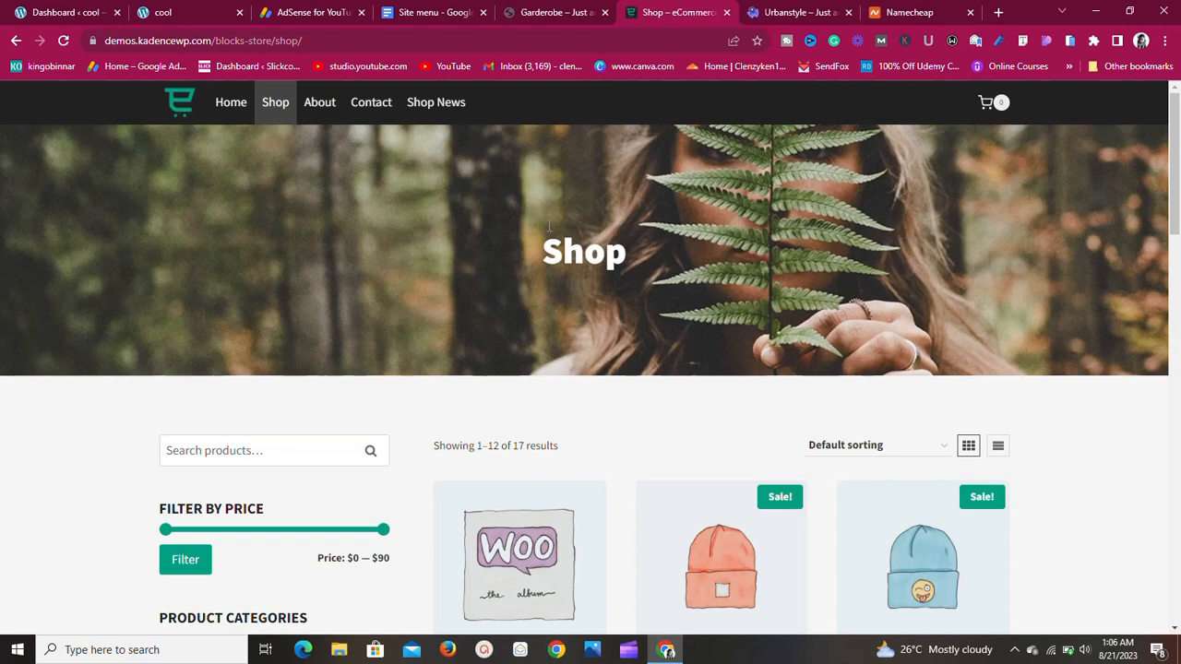
click(563, 12)
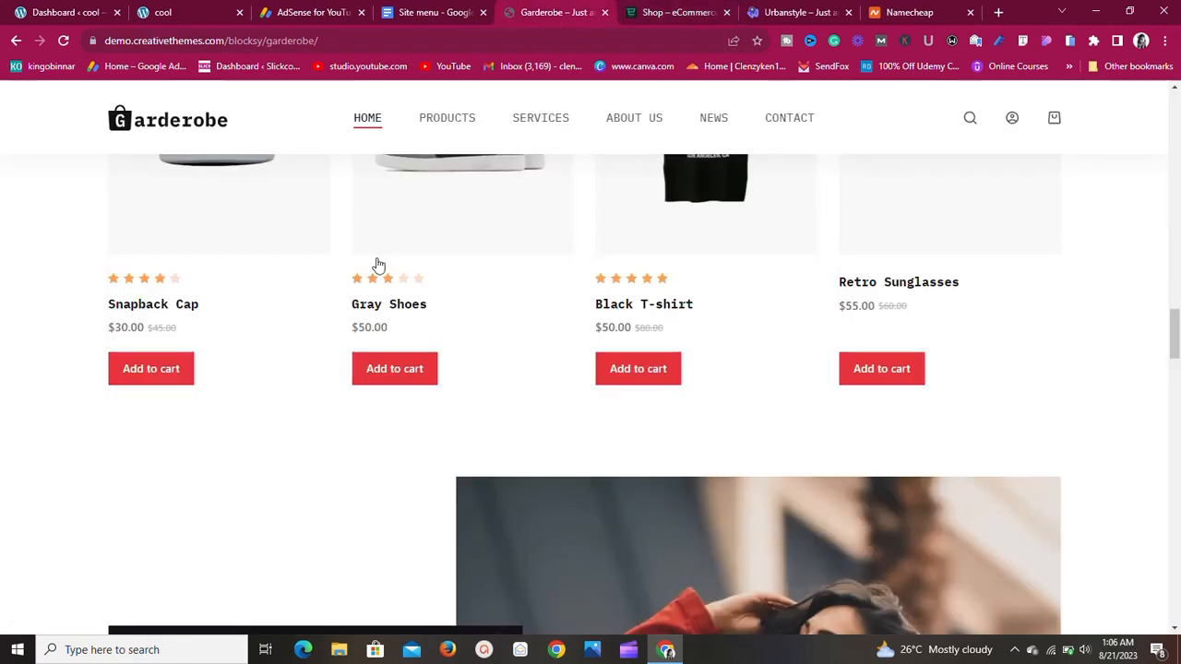
scroll(635, 342, down, 5)
scroll(632, 337, up, 5)
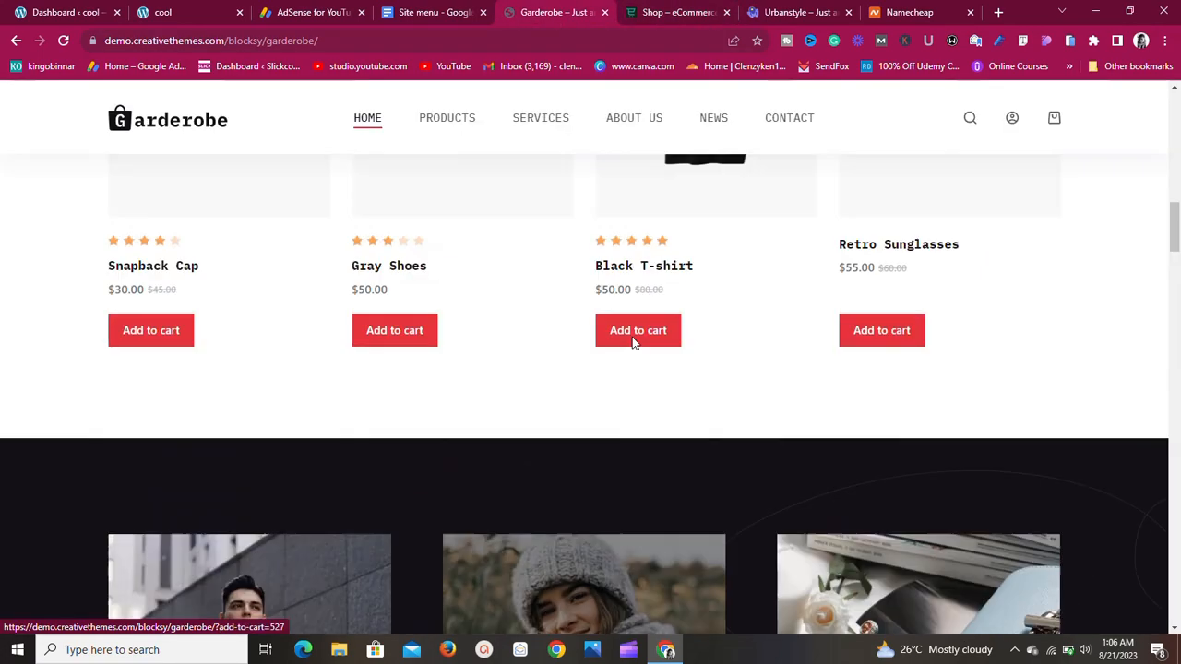
scroll(628, 343, up, 8)
scroll(629, 330, up, 5)
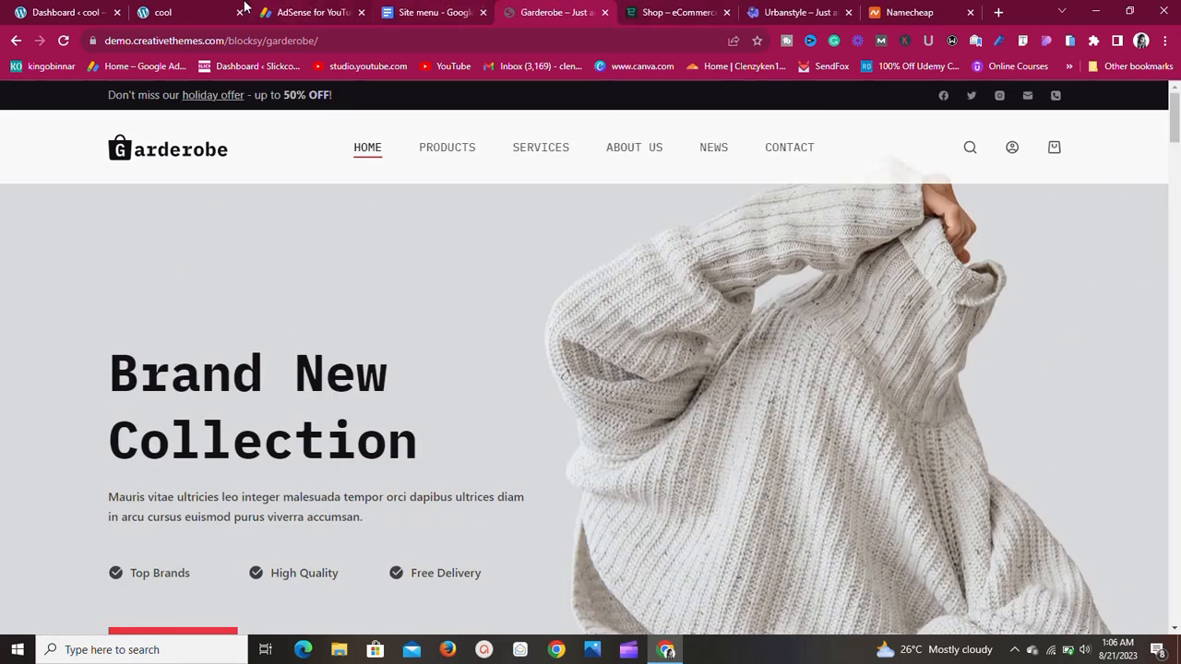
Open the Add Themes page in the WordPress admin of coolstore1.tk.
click(44, 11)
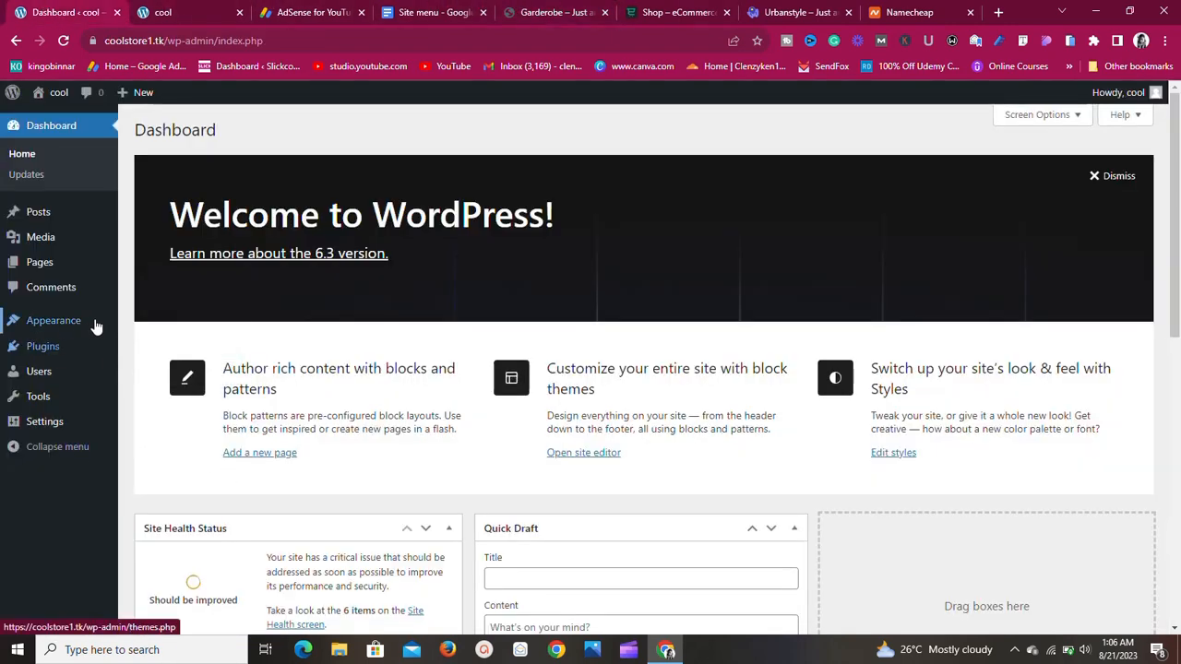
mouse_move(86, 322)
click(154, 325)
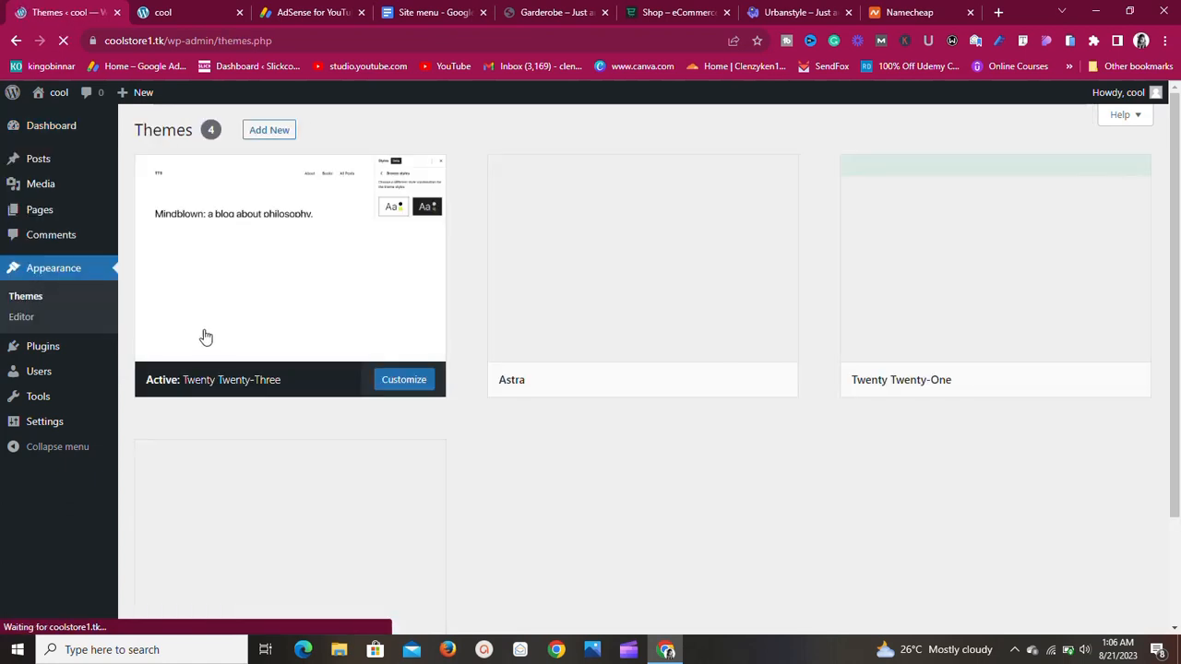
click(271, 129)
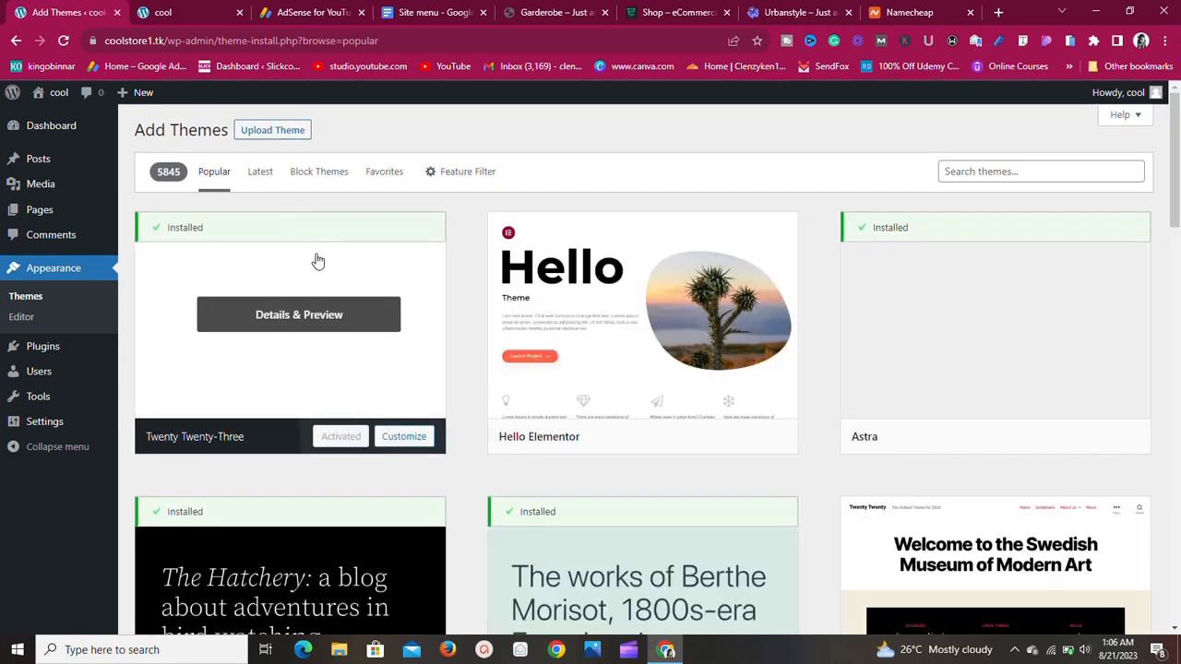
Browse the popular WordPress themes available to install, such as OceanWP, Kadence, Neve and GeneratePress.
scroll(634, 251, down, 14)
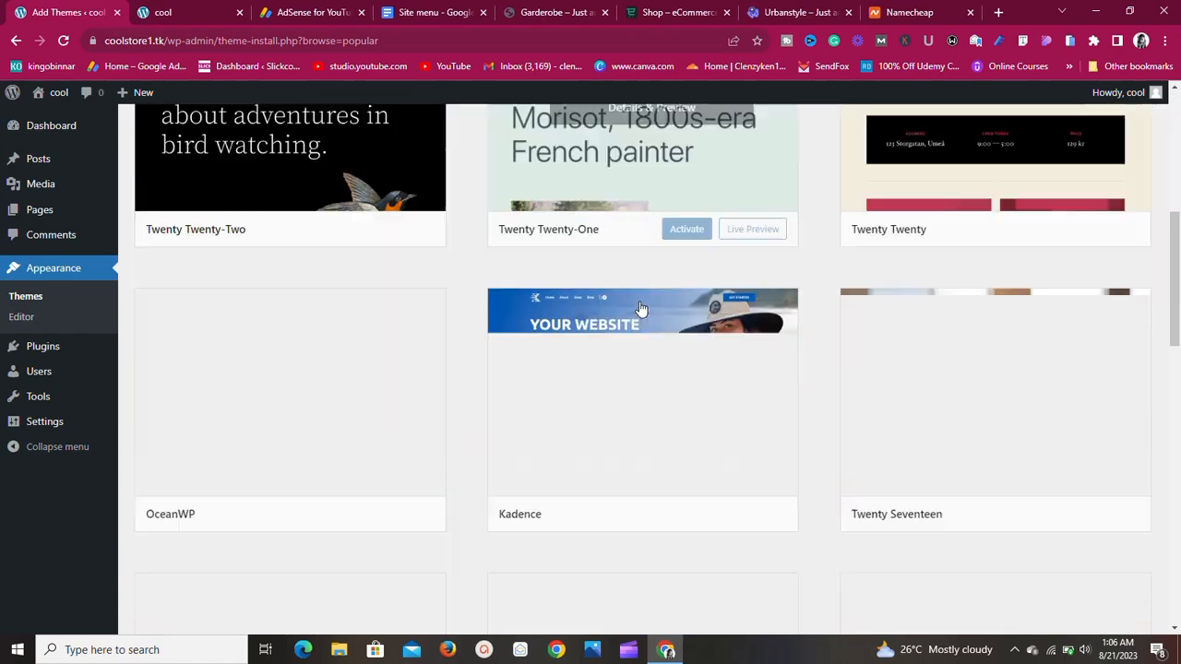
scroll(605, 328, up, 14)
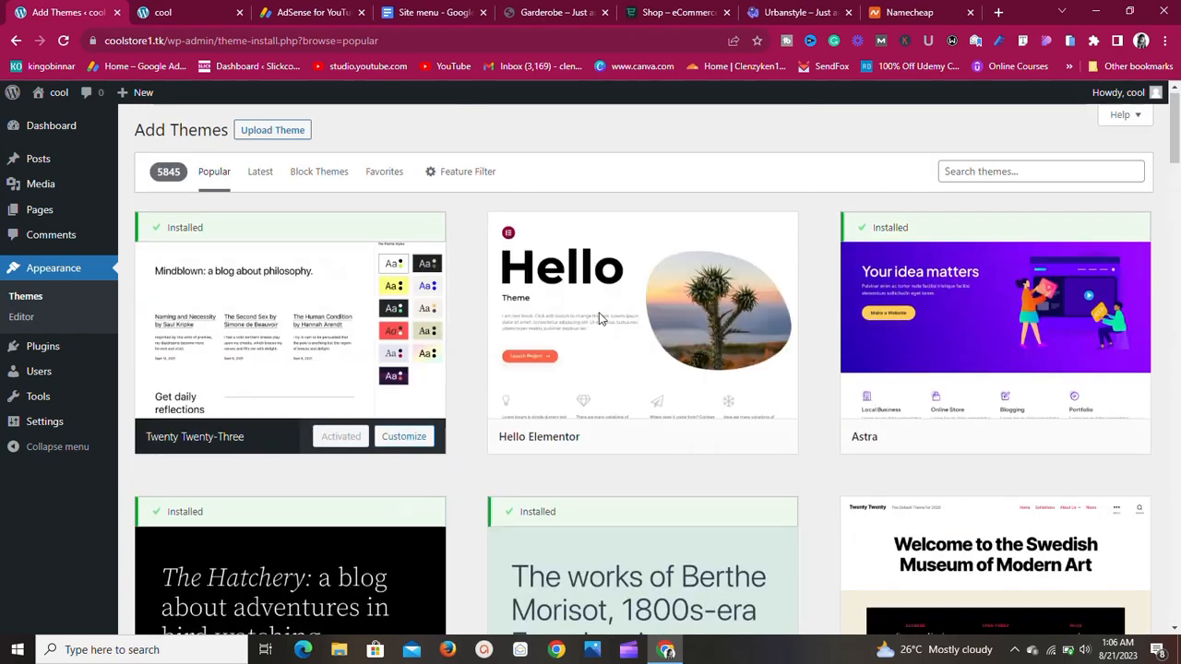
scroll(673, 355, down, 16)
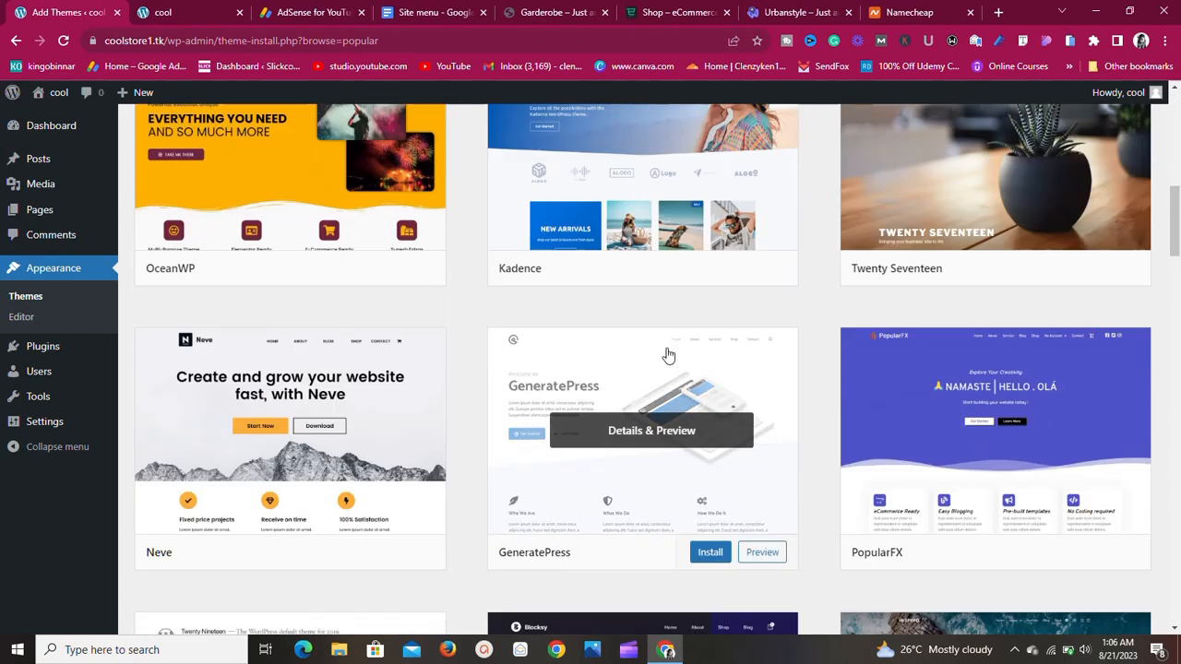
scroll(664, 355, up, 5)
scroll(664, 355, up, 7)
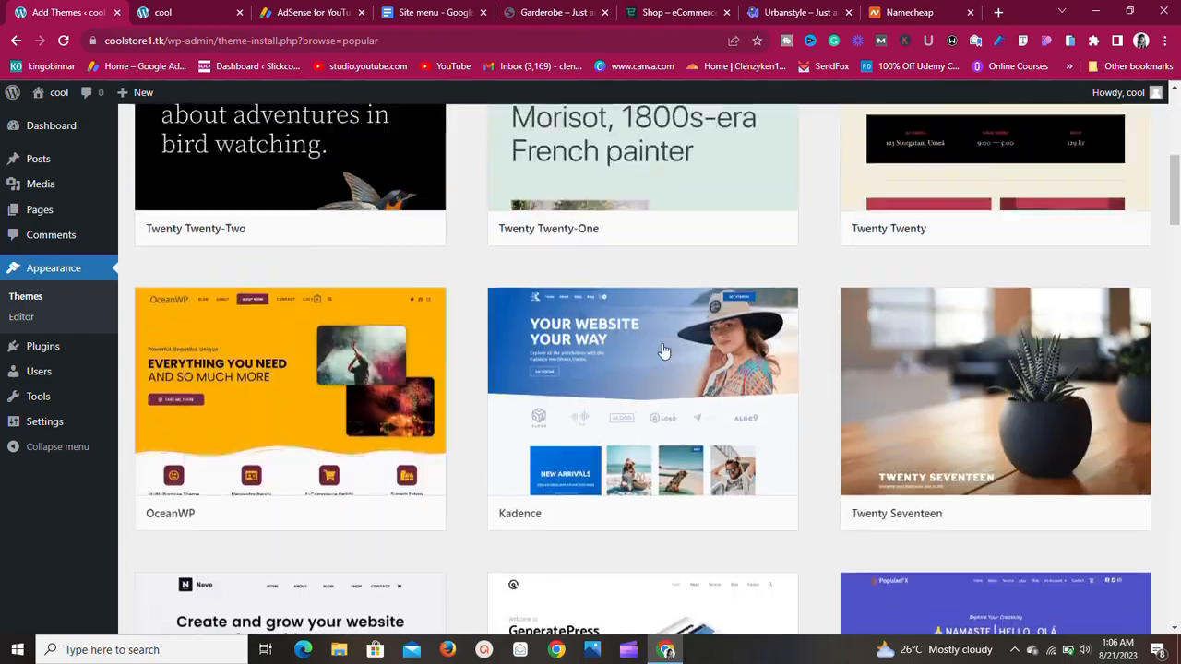
scroll(664, 355, up, 5)
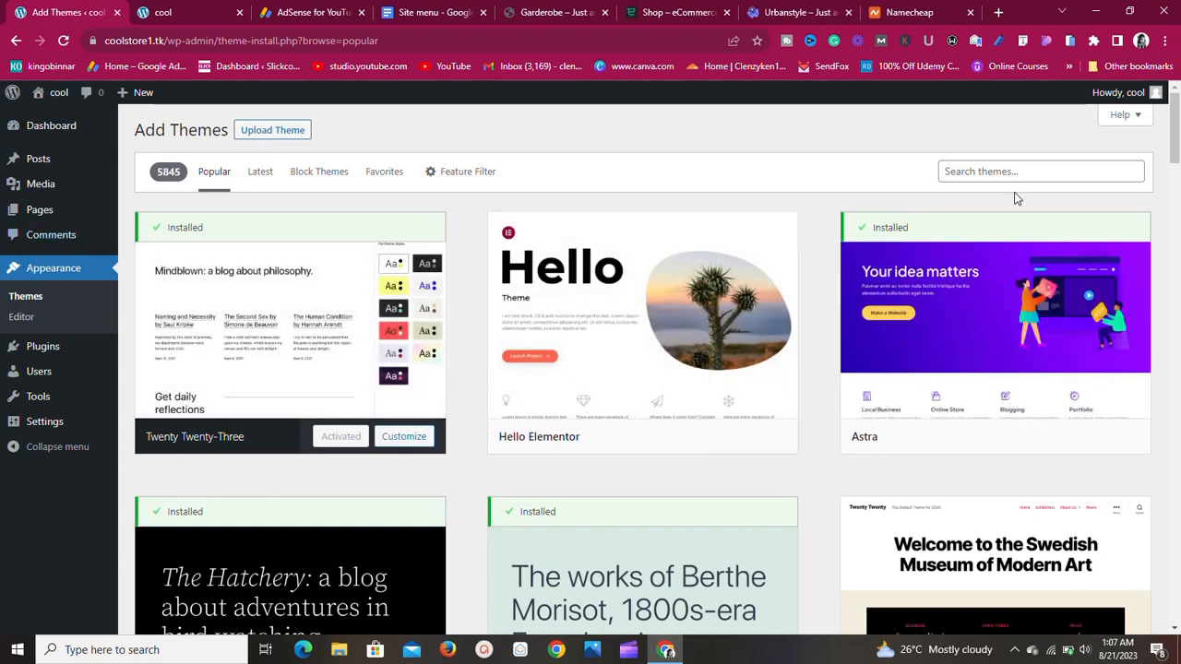
Search the WordPress theme directory for blocksy.
click(992, 173)
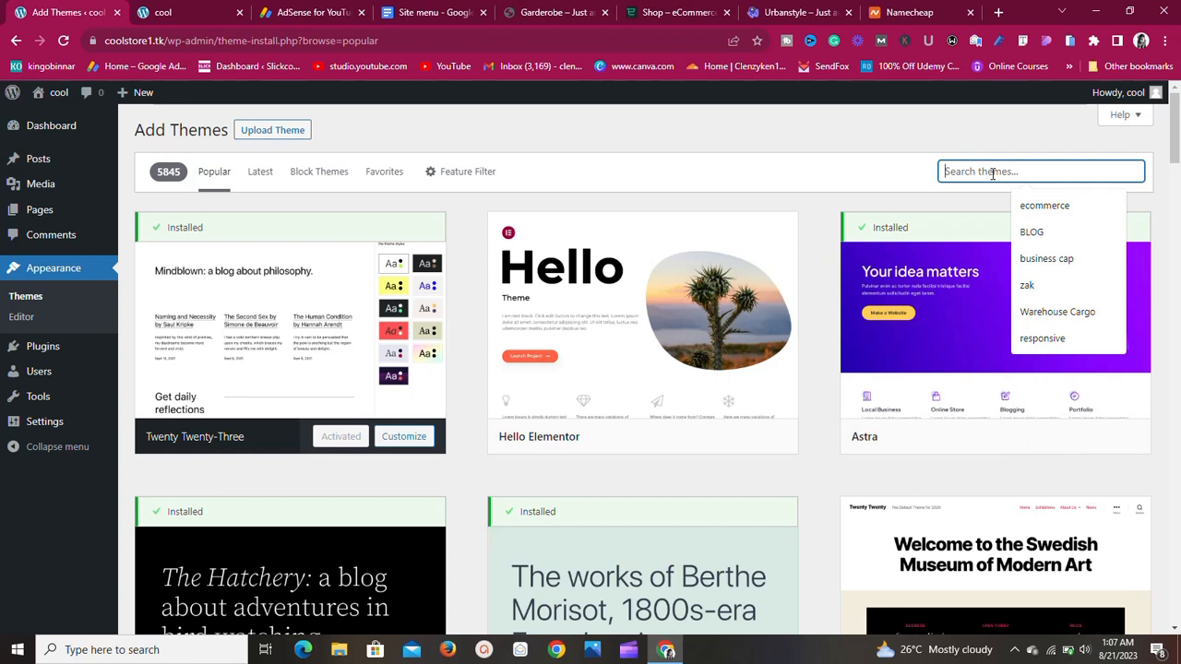
text(blo)
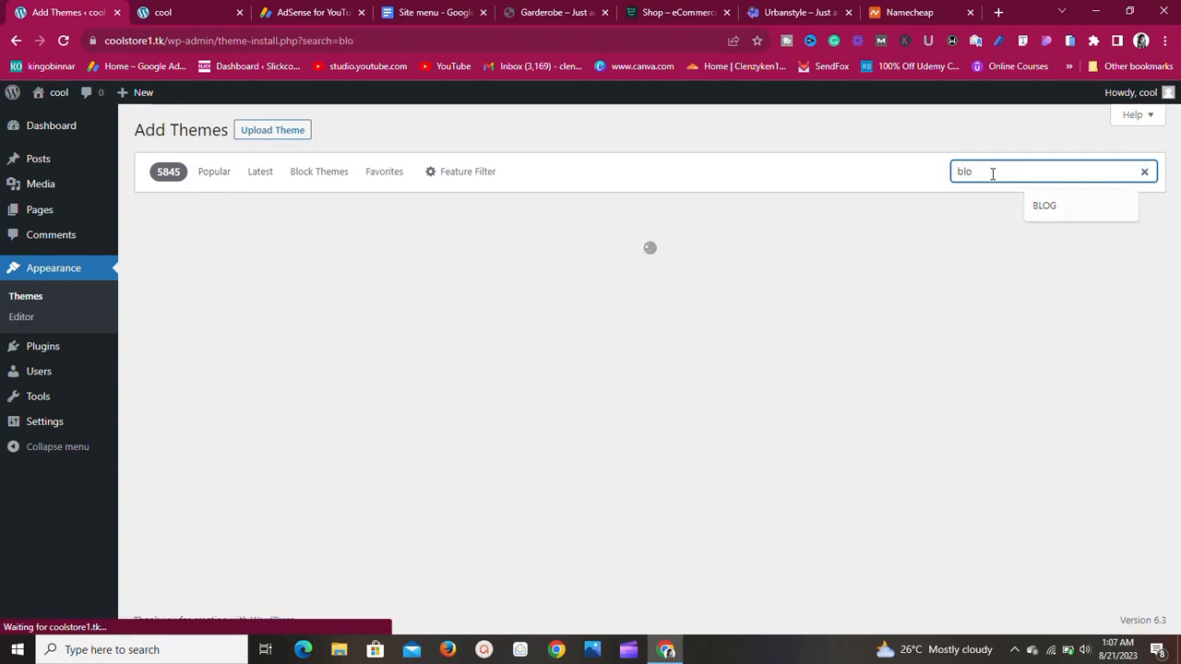
text(cksy)
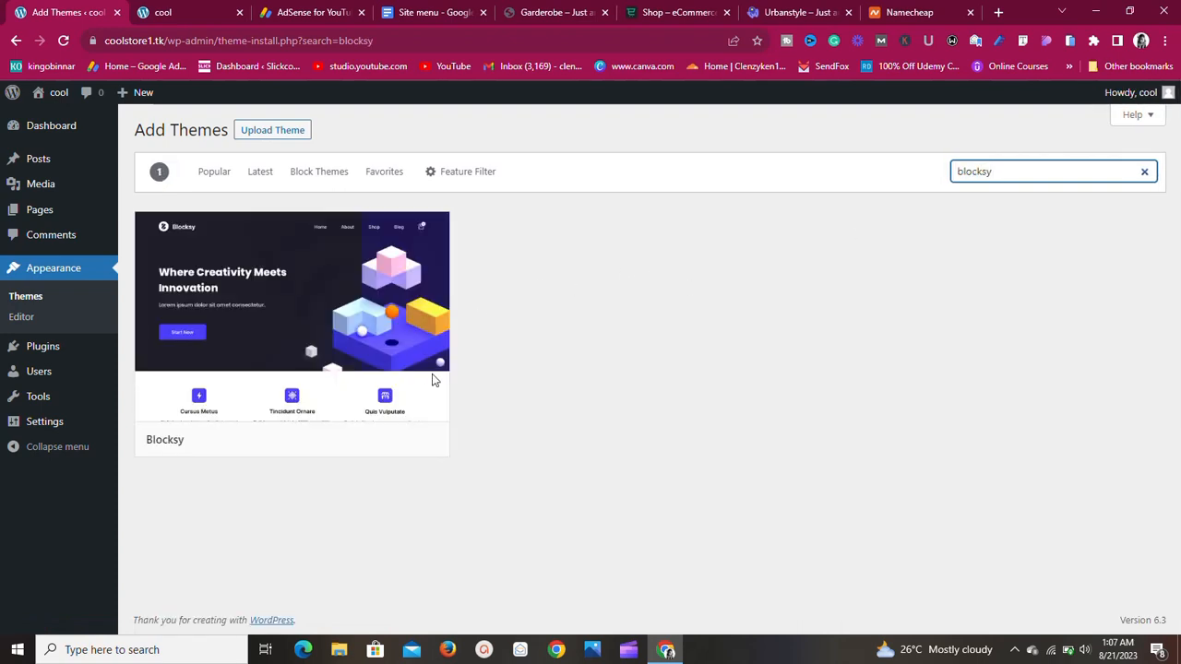
Install and activate the Blocksy theme together with its recommended Blocksy Companion plugin.
mouse_move(431, 381)
mouse_move(234, 431)
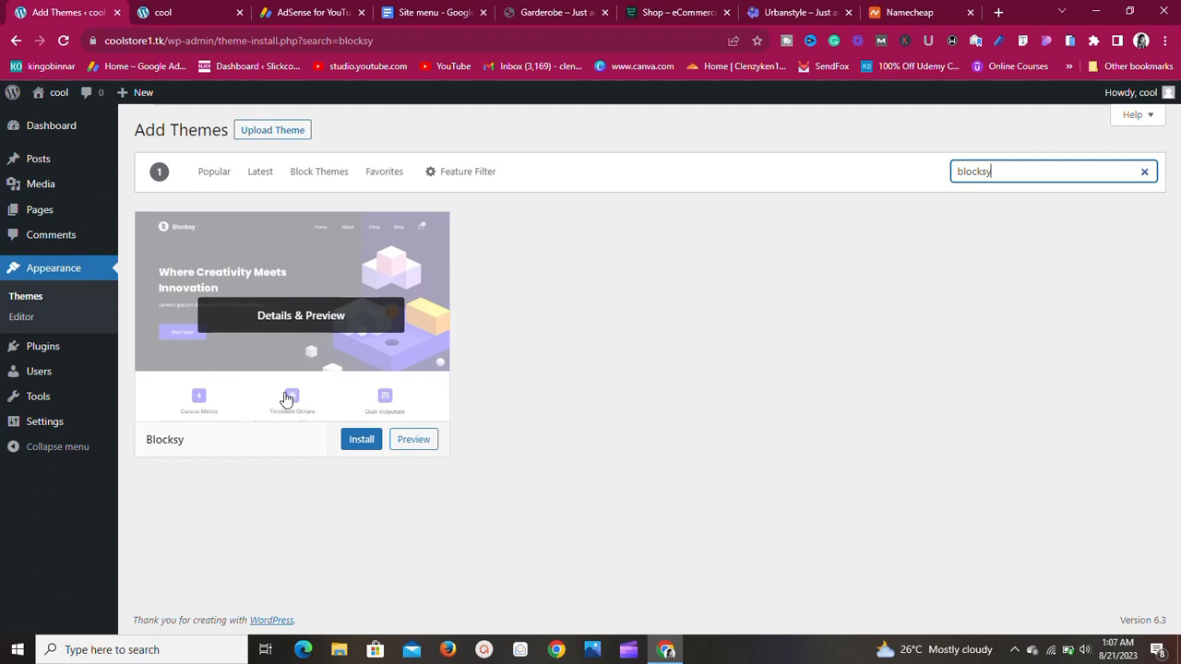
click(355, 443)
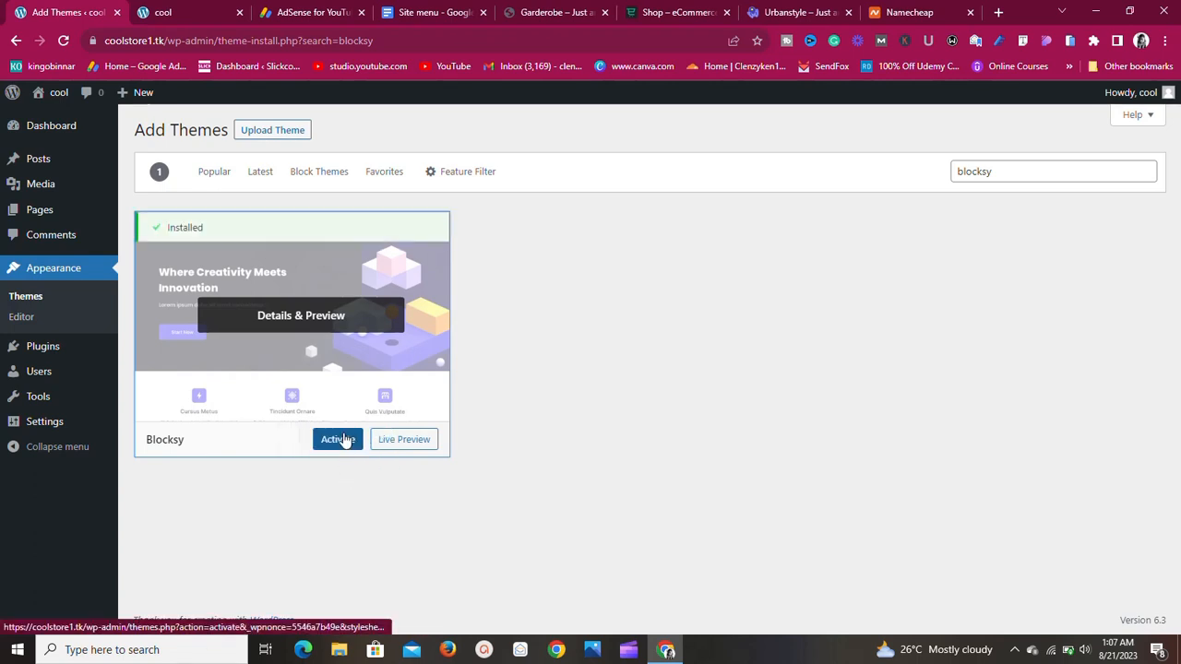
click(338, 440)
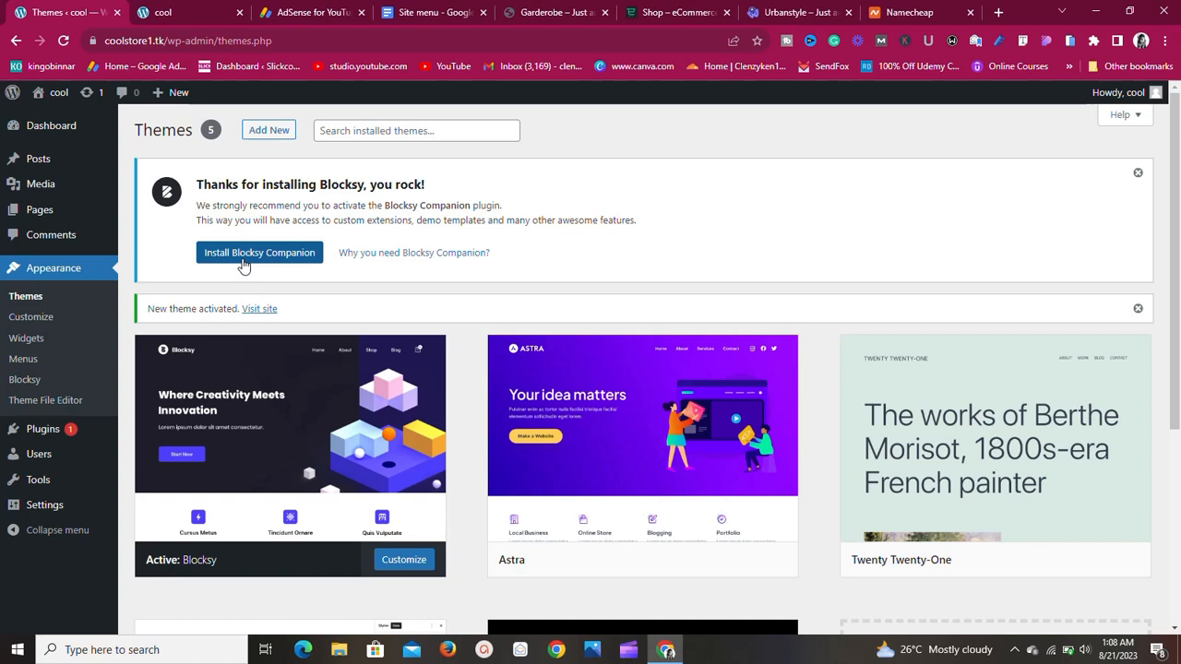
mouse_move(307, 411)
click(269, 262)
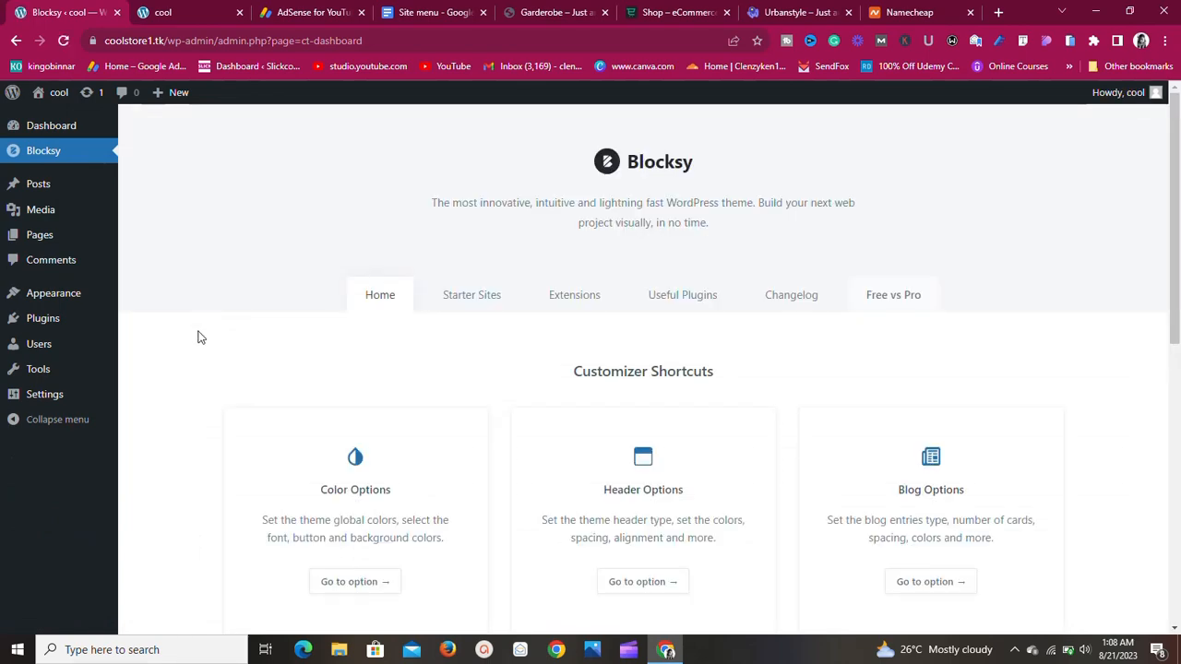
Look over the customizer shortcuts on the Blocksy dashboard and open its Starter Sites collection.
scroll(385, 341, down, 6)
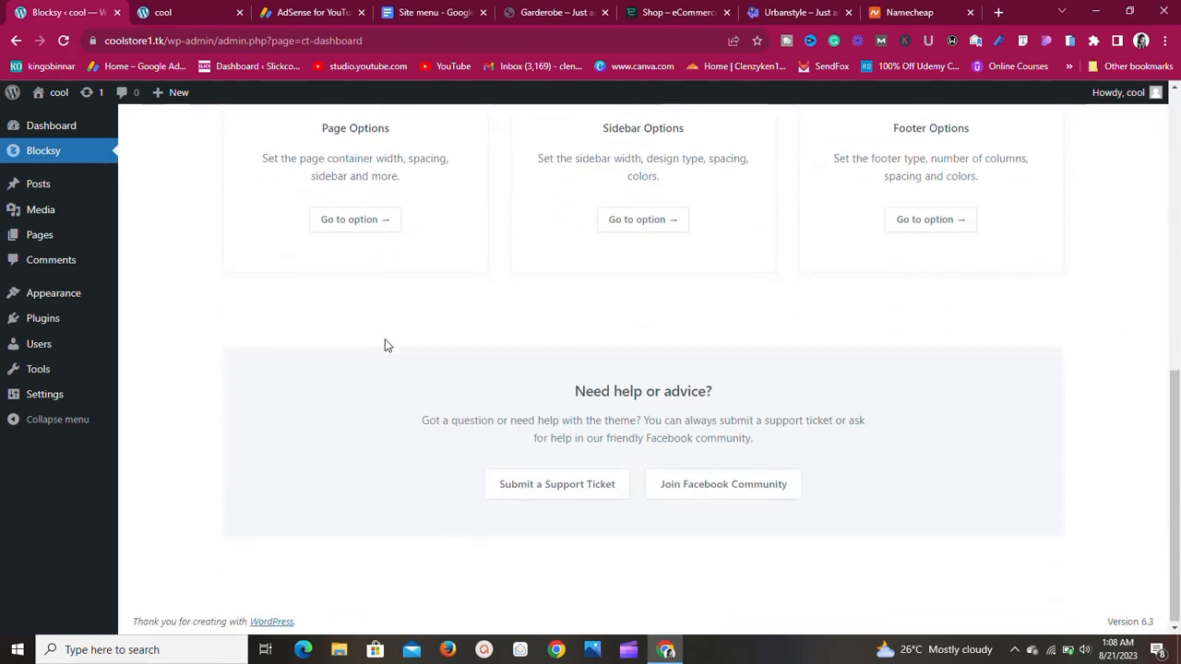
scroll(385, 343, up, 5)
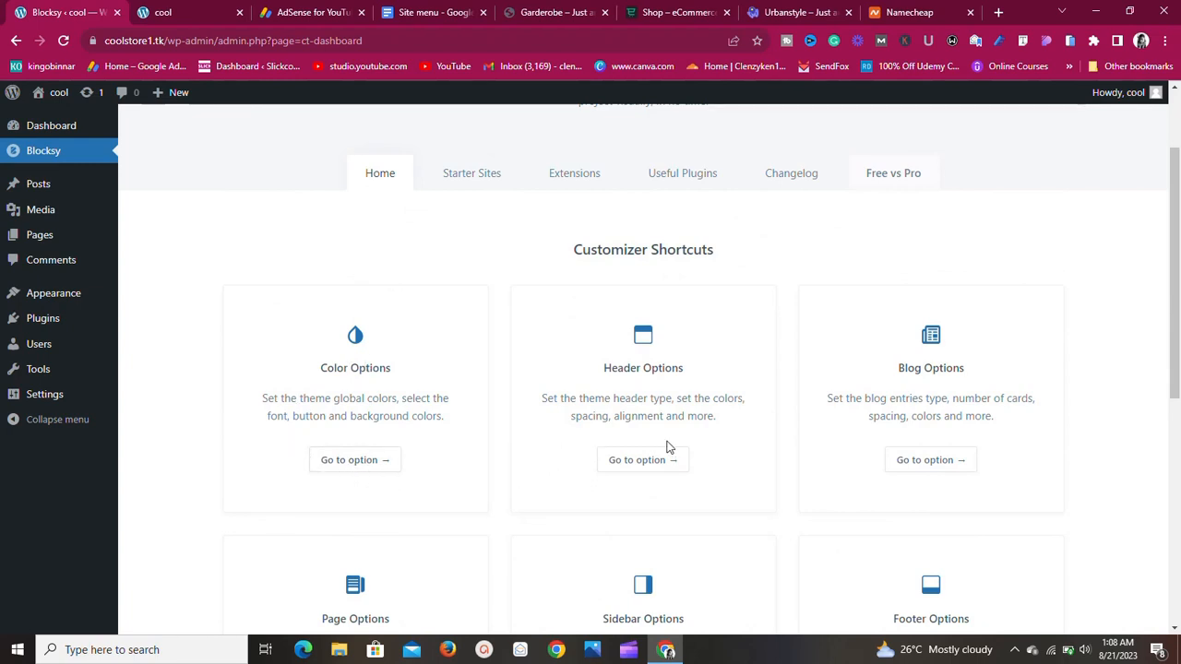
scroll(692, 486, down, 3)
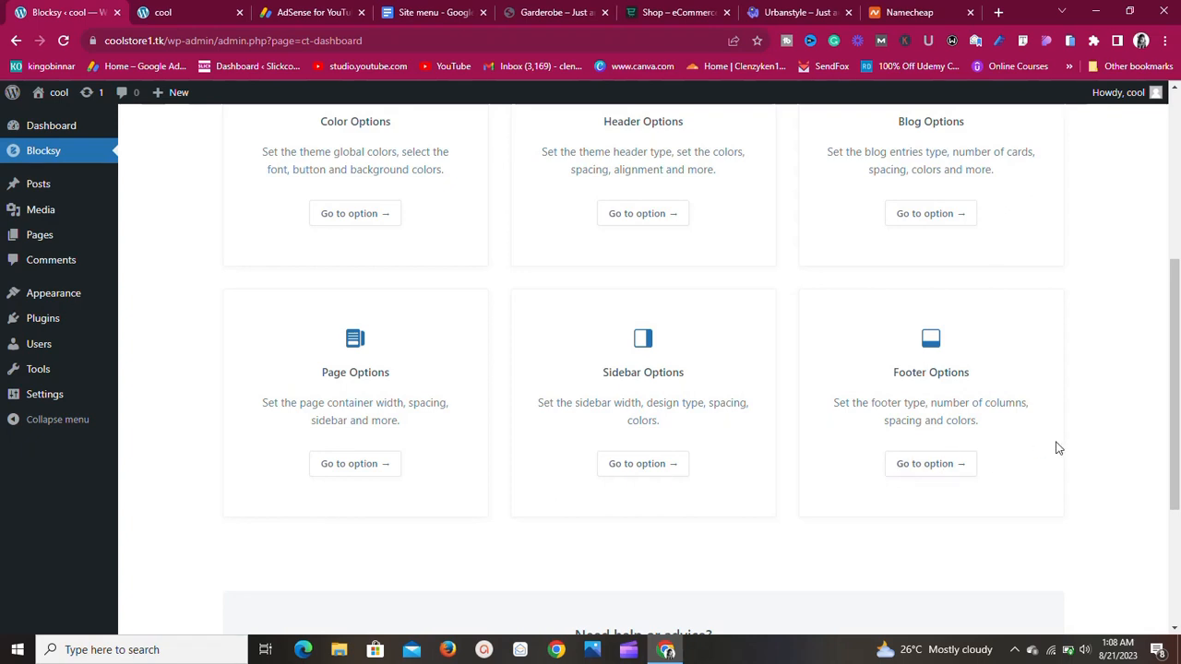
scroll(558, 447, up, 4)
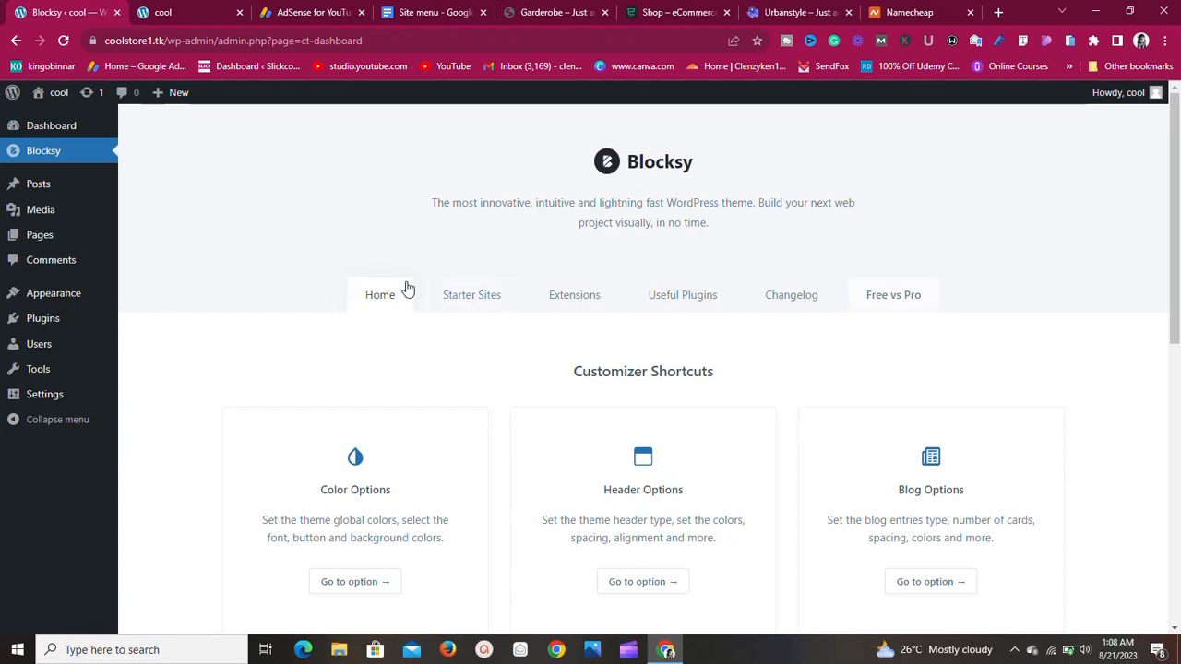
click(472, 301)
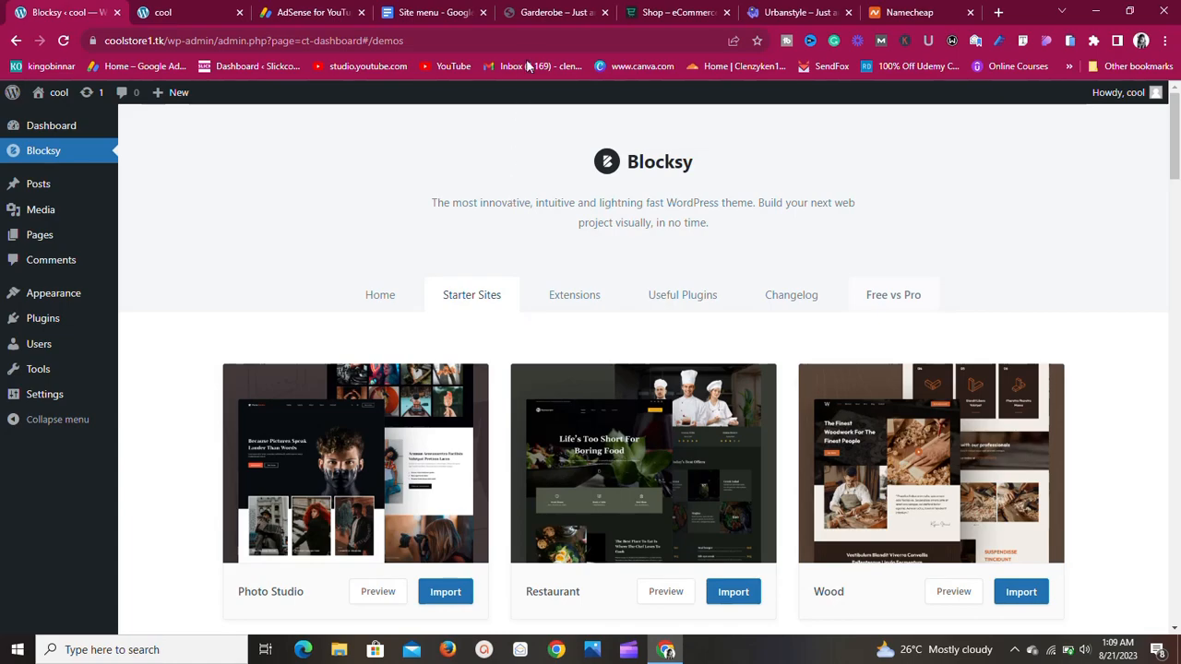
Review the Garderobe demo homepage, examining its product sections, sale area and hero banner.
click(546, 10)
scroll(379, 308, down, 10)
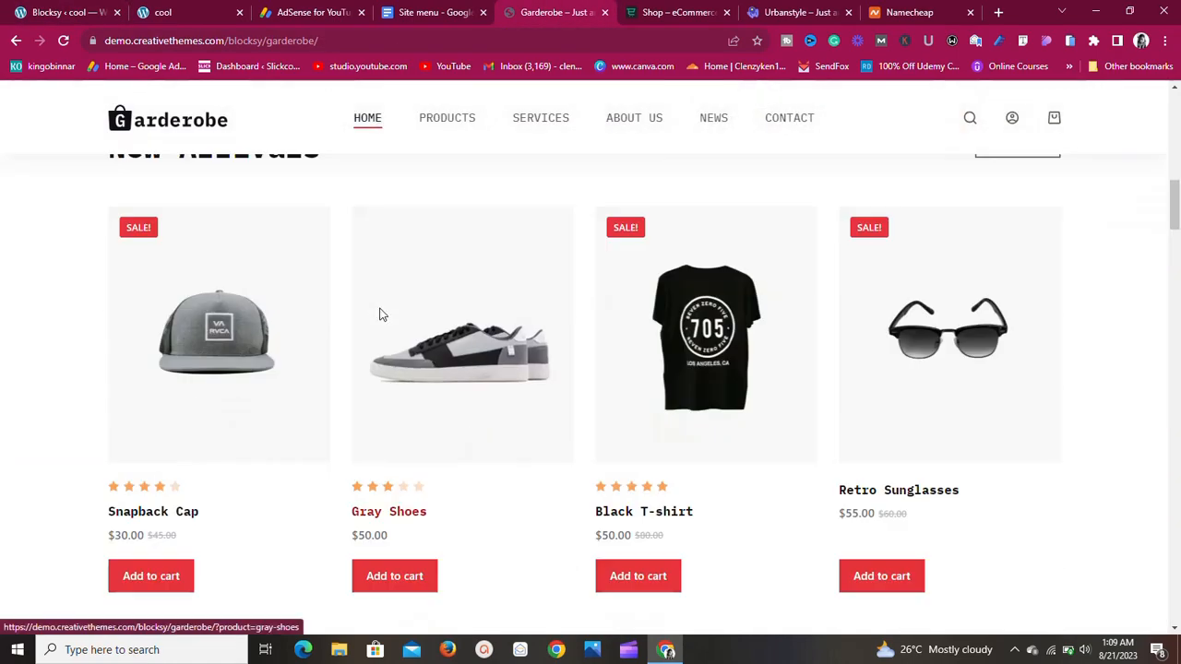
scroll(379, 308, up, 4)
scroll(381, 317, down, 10)
scroll(381, 316, down, 12)
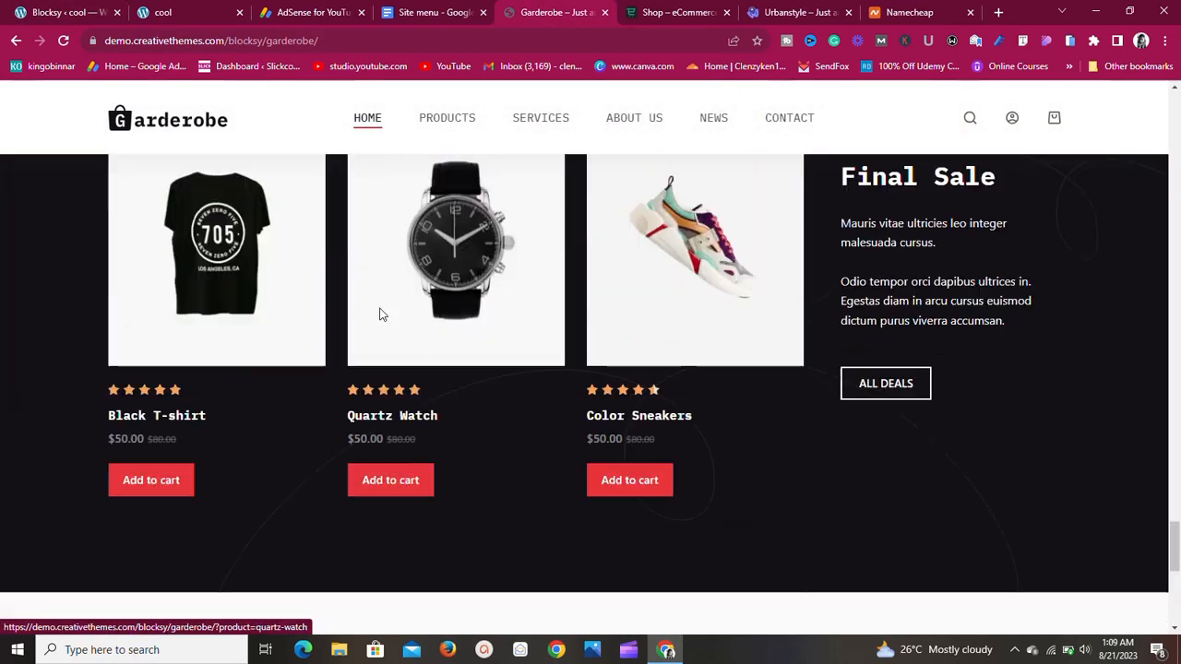
scroll(380, 314, up, 6)
scroll(380, 314, down, 4)
scroll(366, 286, up, 14)
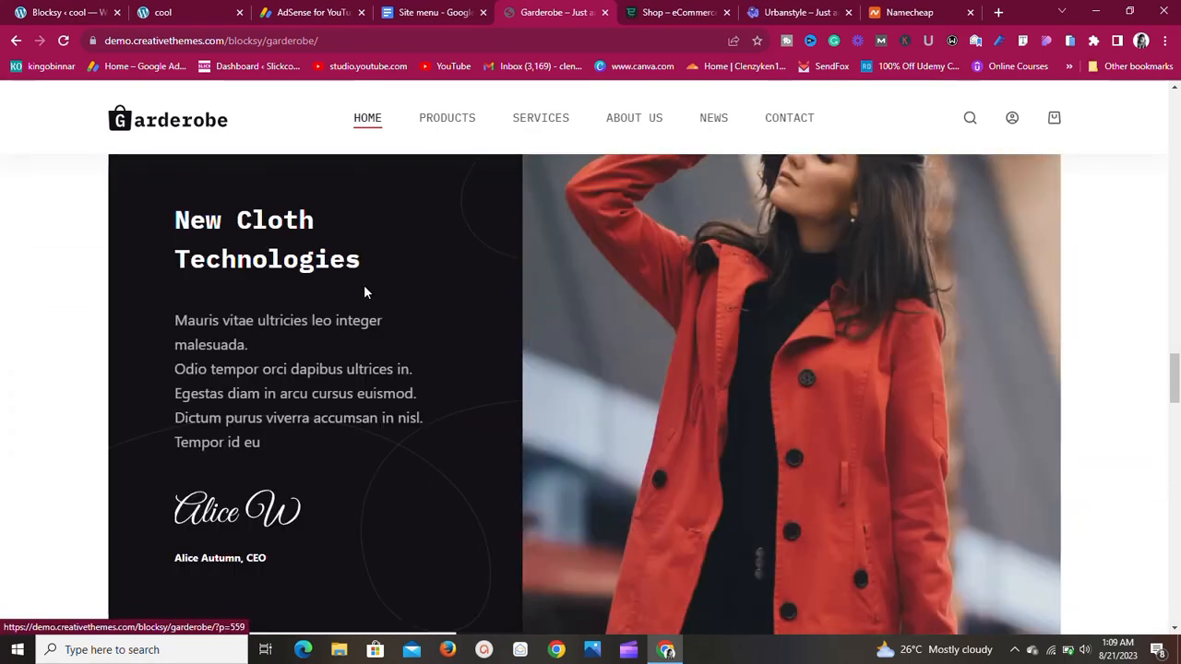
scroll(383, 259, up, 6)
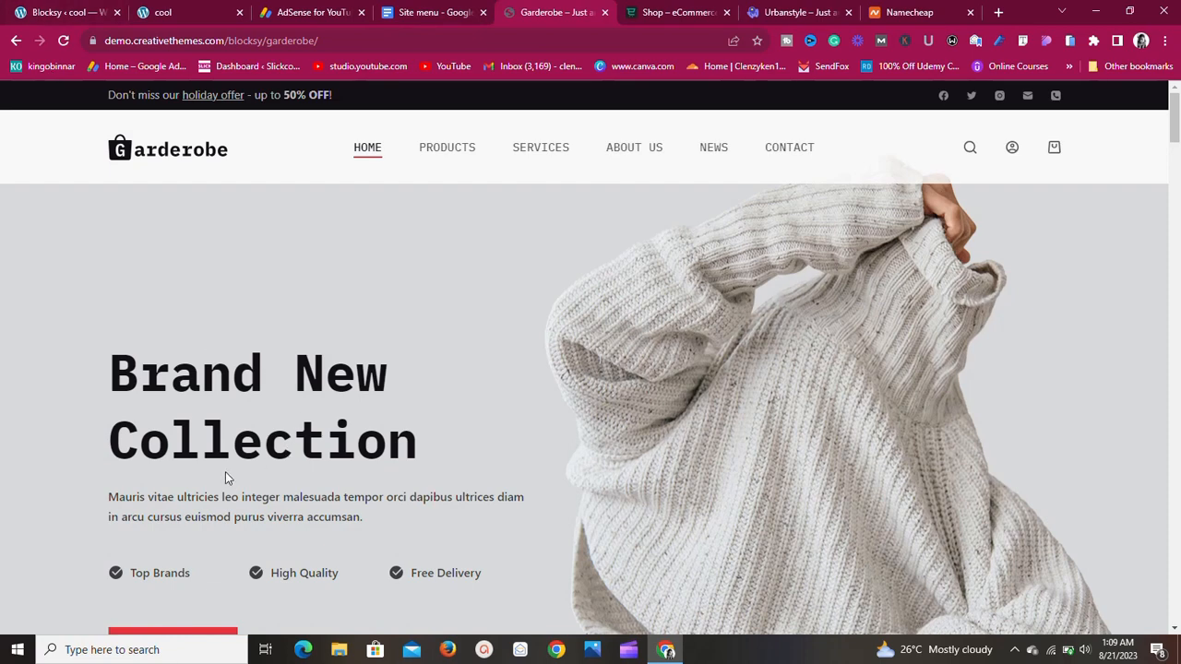
Browse the Blocksy starter sites to locate the Garderobe template and the page builders it supports.
click(37, 13)
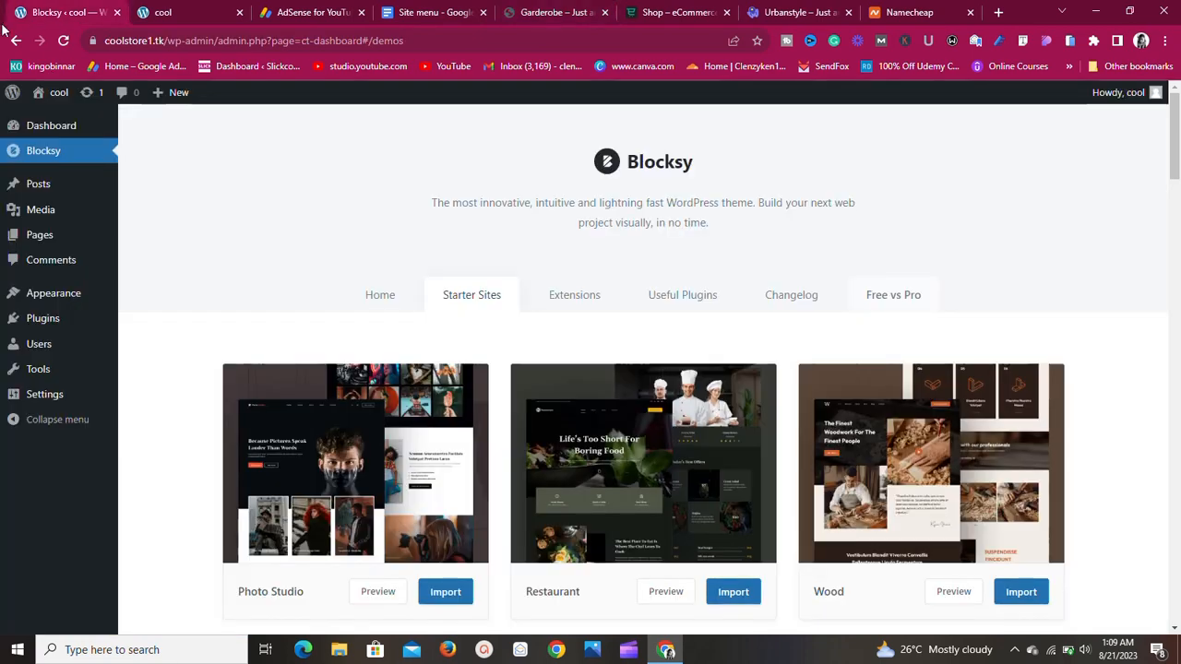
scroll(496, 363, down, 6)
scroll(499, 369, up, 6)
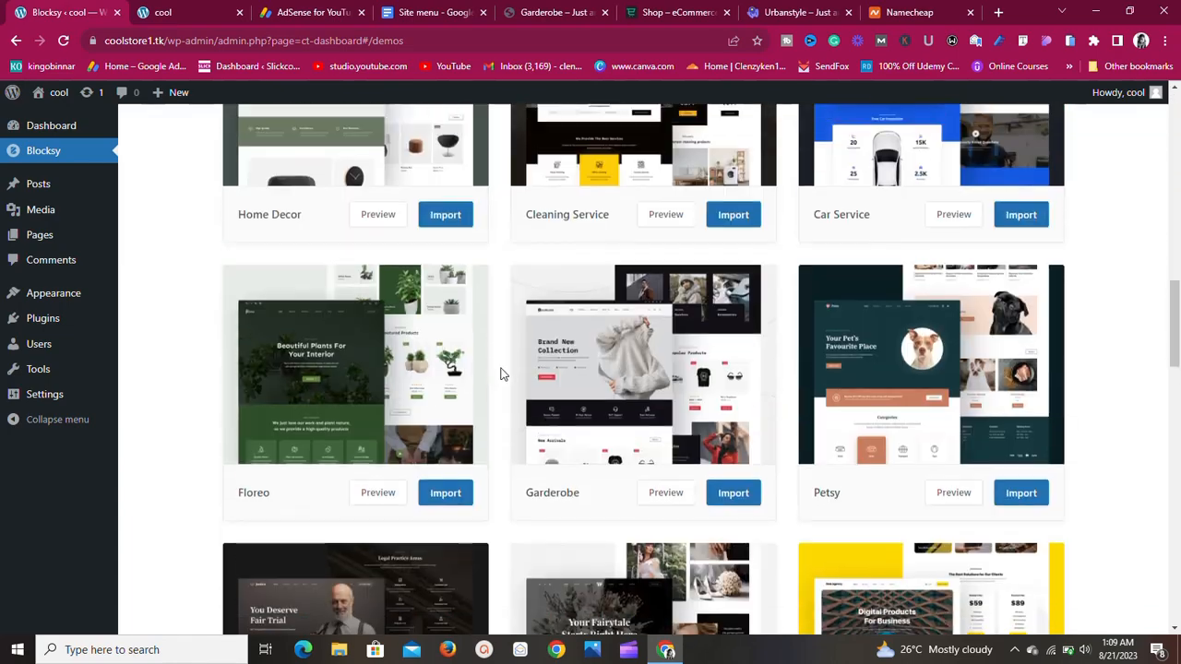
scroll(664, 351, down, 15)
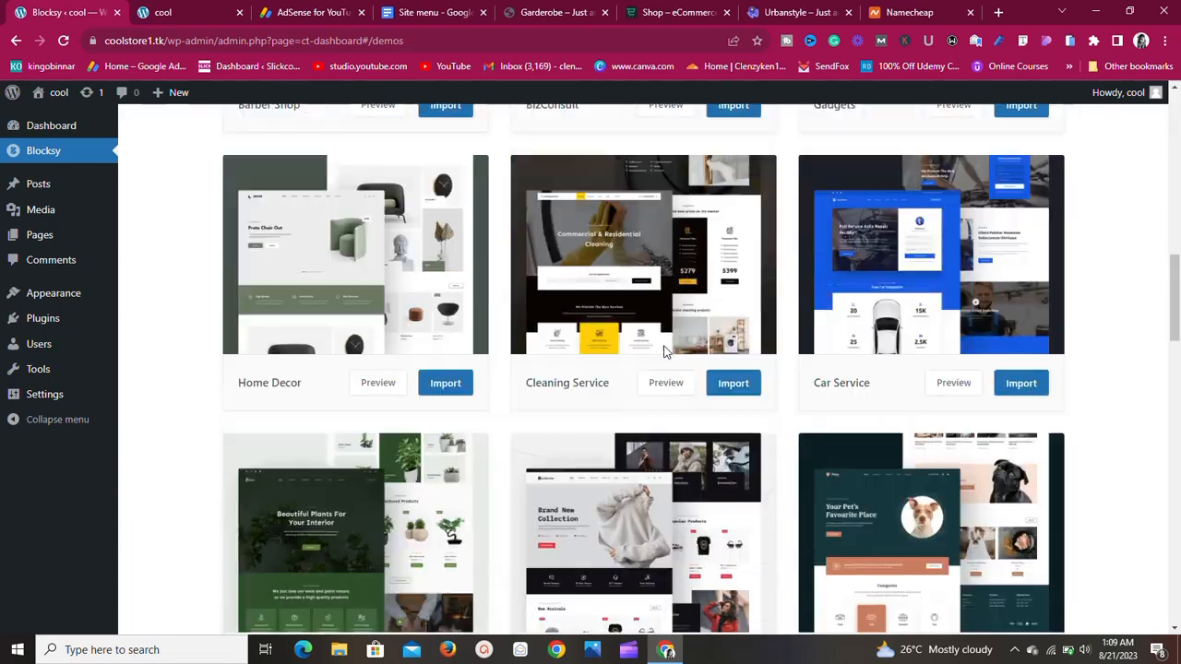
scroll(646, 369, up, 8)
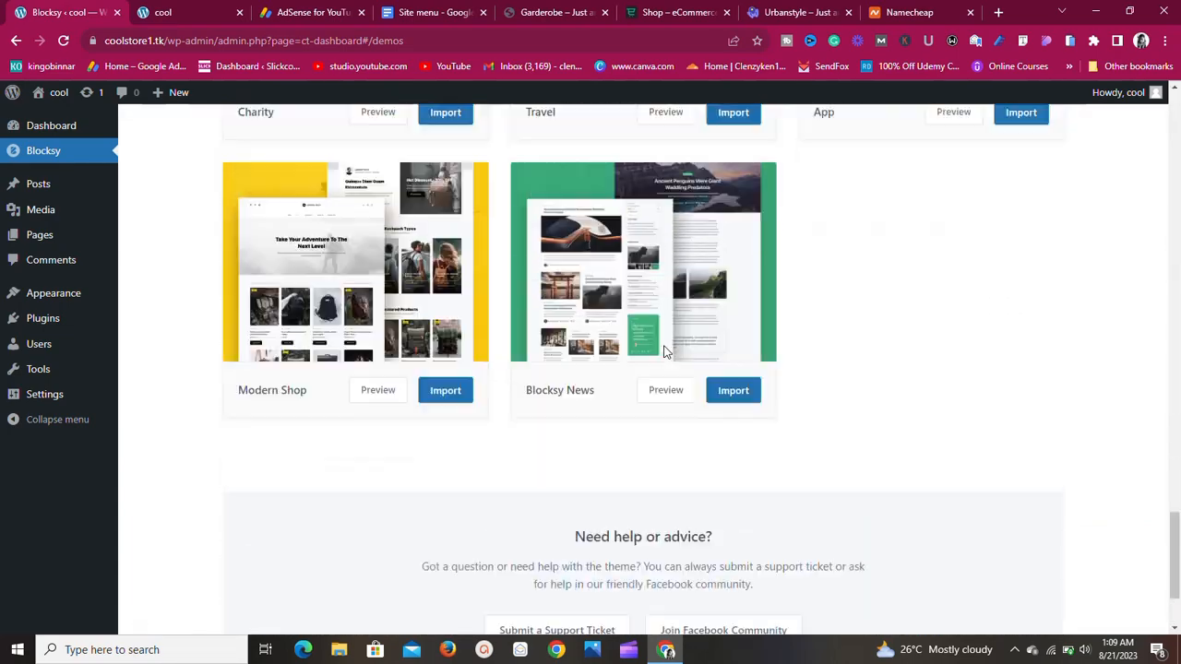
scroll(604, 388, up, 8)
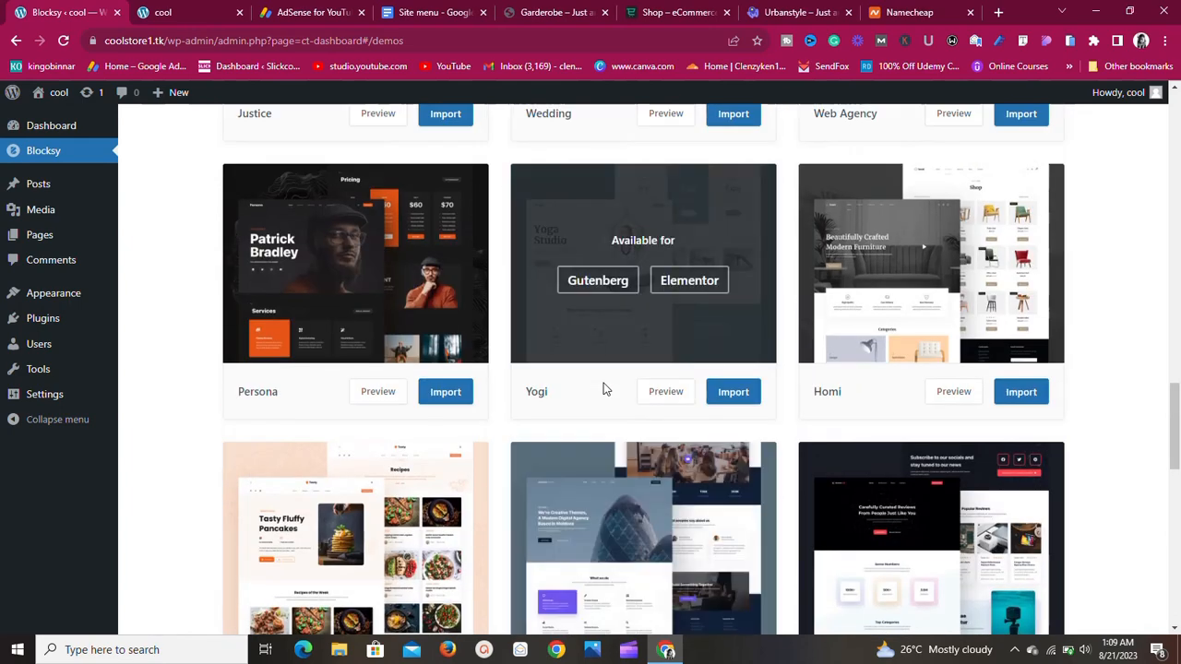
scroll(601, 390, up, 3)
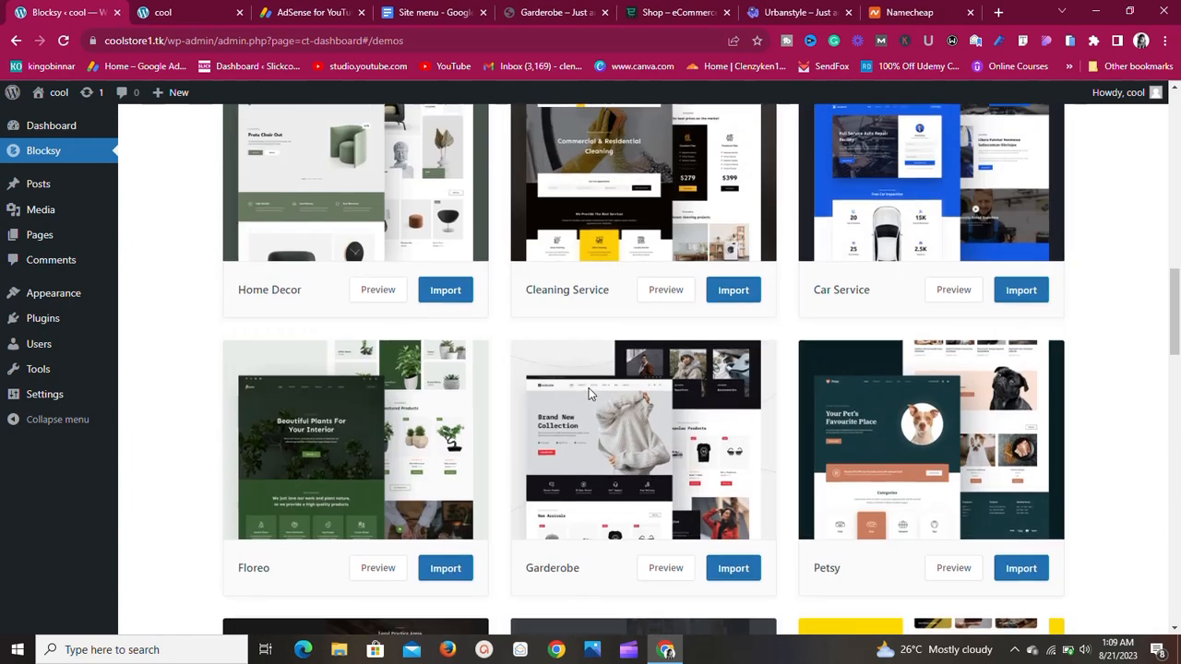
scroll(644, 551, down, 3)
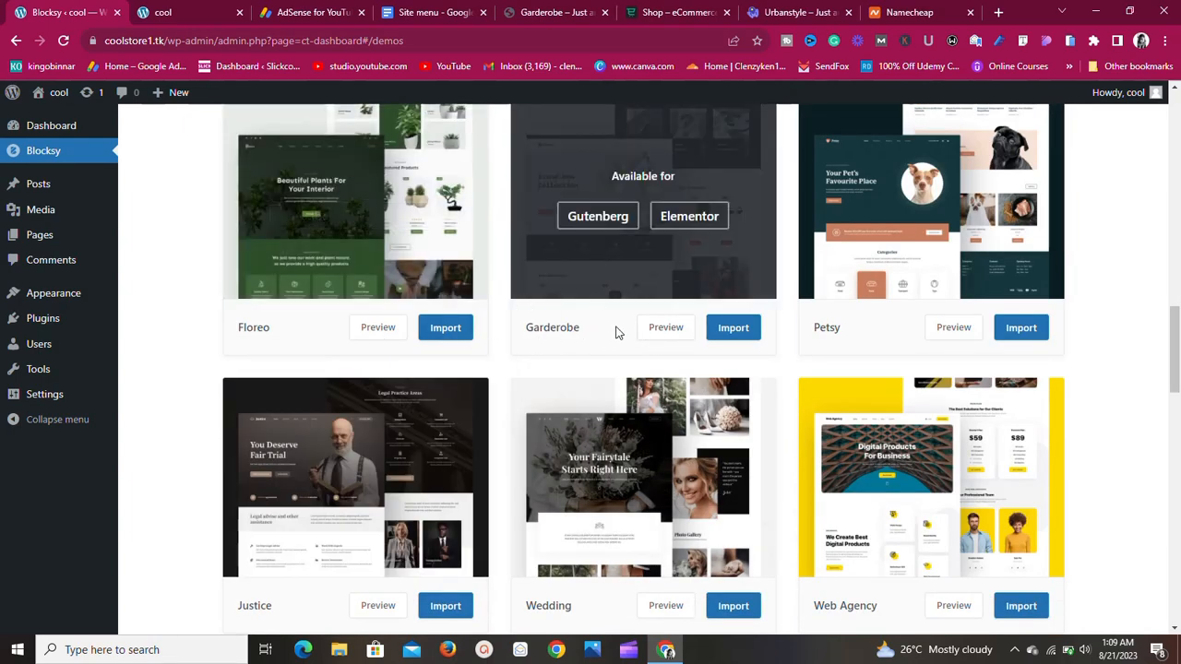
scroll(623, 247, up, 3)
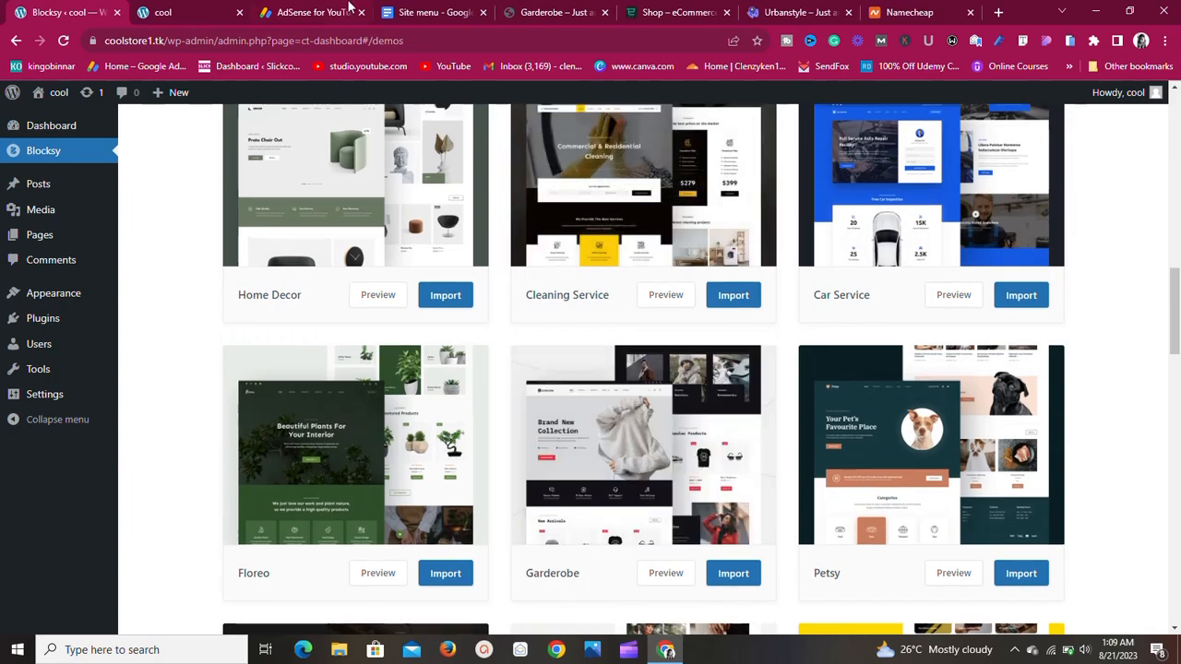
Check the Garderobe demo homepage against the starter site template of the same name.
click(543, 12)
scroll(540, 438, down, 6)
scroll(525, 453, up, 6)
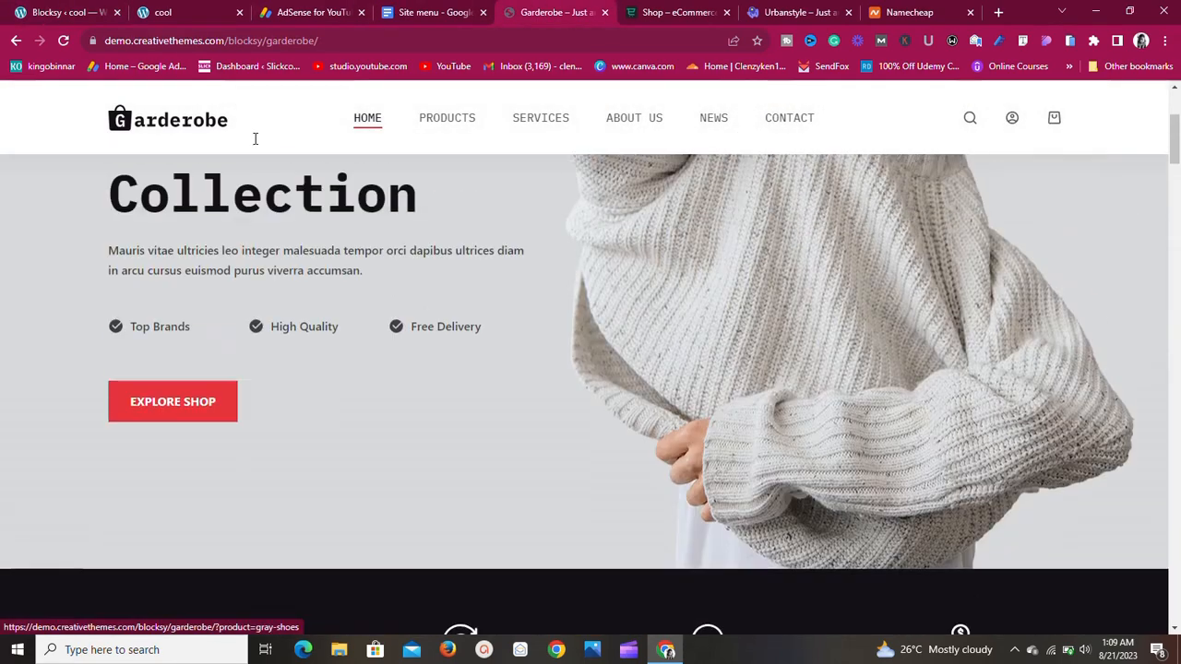
Start importing the Garderobe starter site on coolstore1.tk with the Install Child Theme option enabled.
click(66, 12)
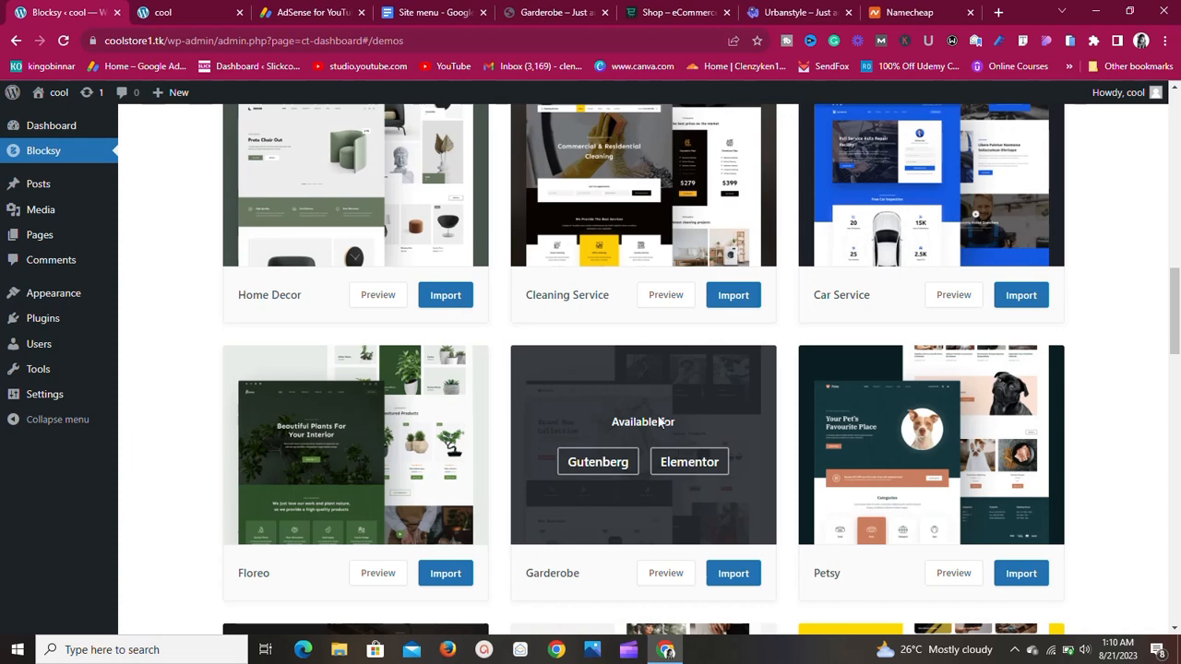
click(733, 581)
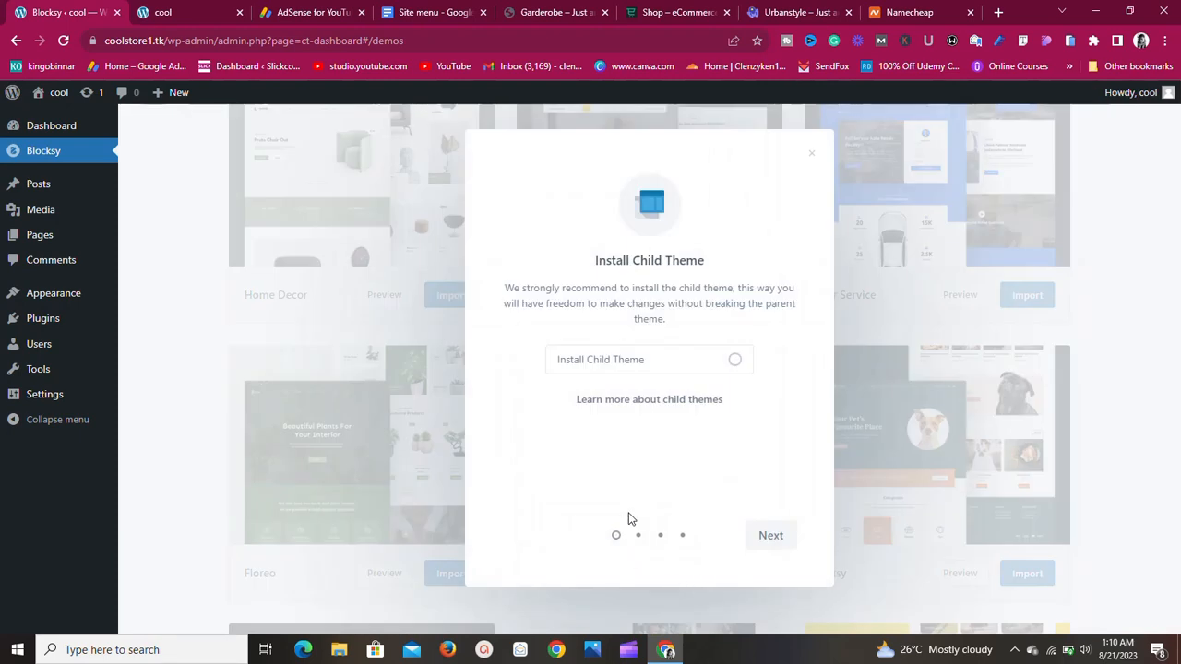
click(734, 362)
click(773, 536)
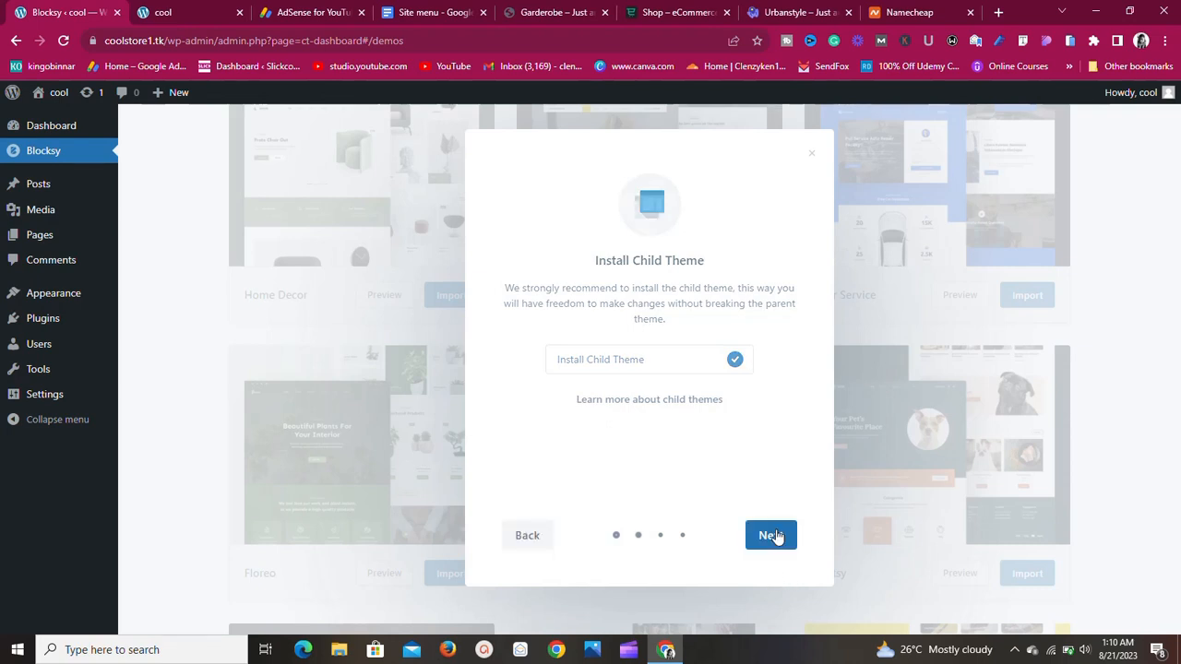
click(773, 536)
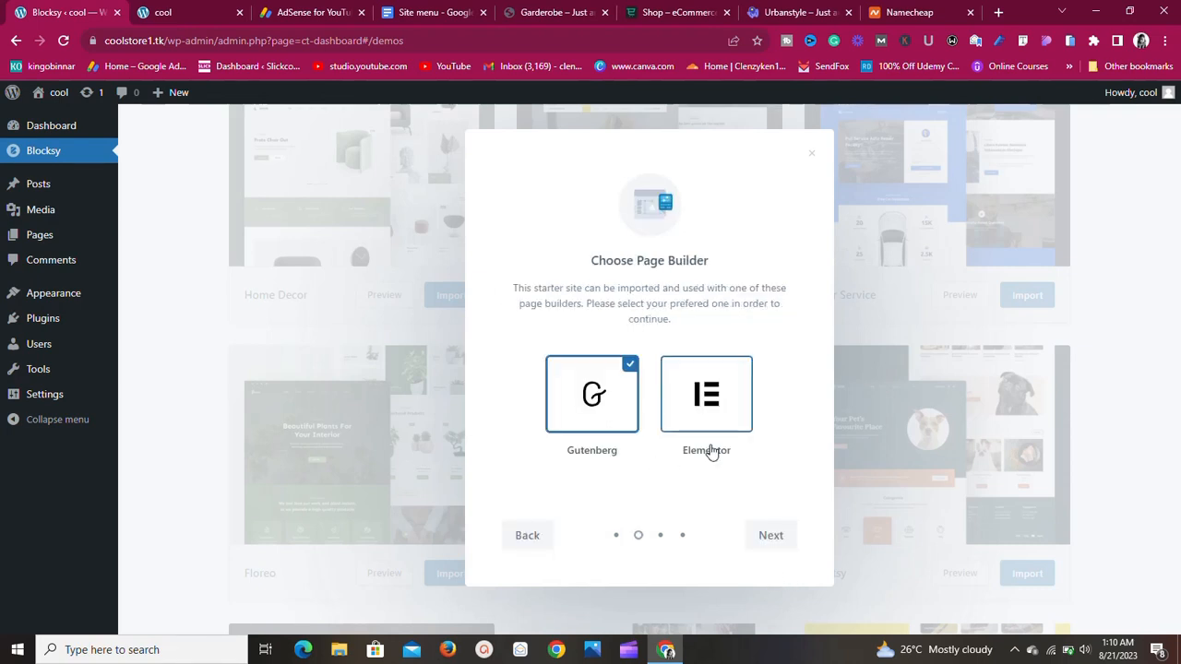
Choose Elementor as the page builder and install the starter site with Elementor, WooCommerce, WPForms, options, widgets, content and Clean Install.
click(704, 414)
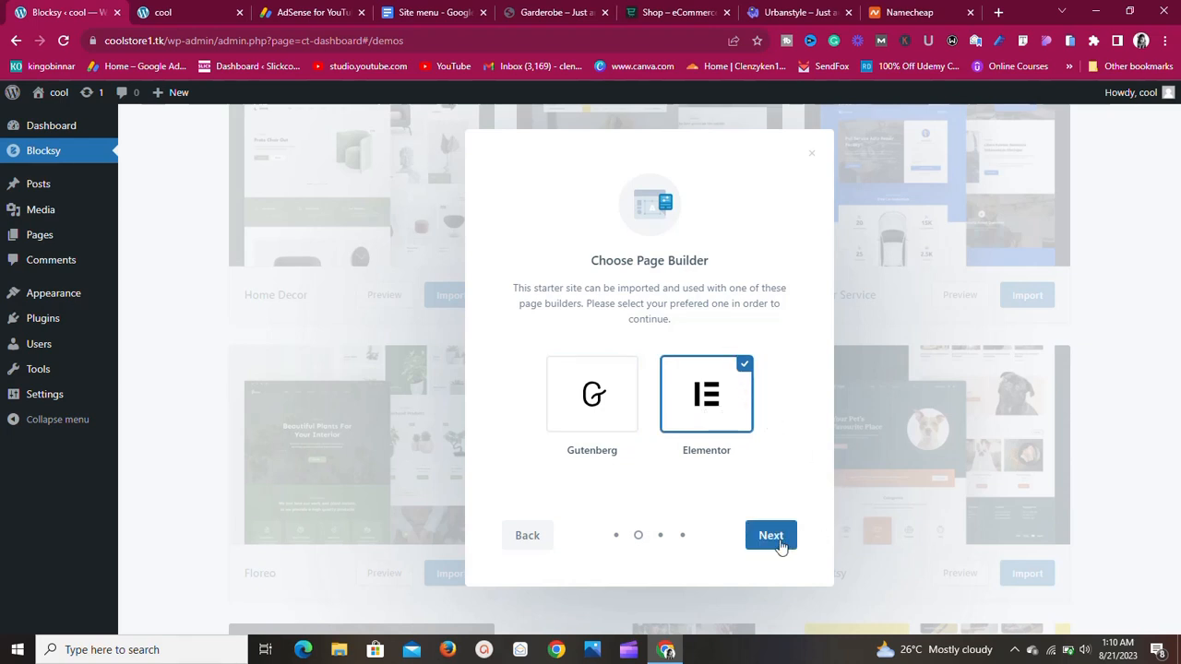
click(780, 545)
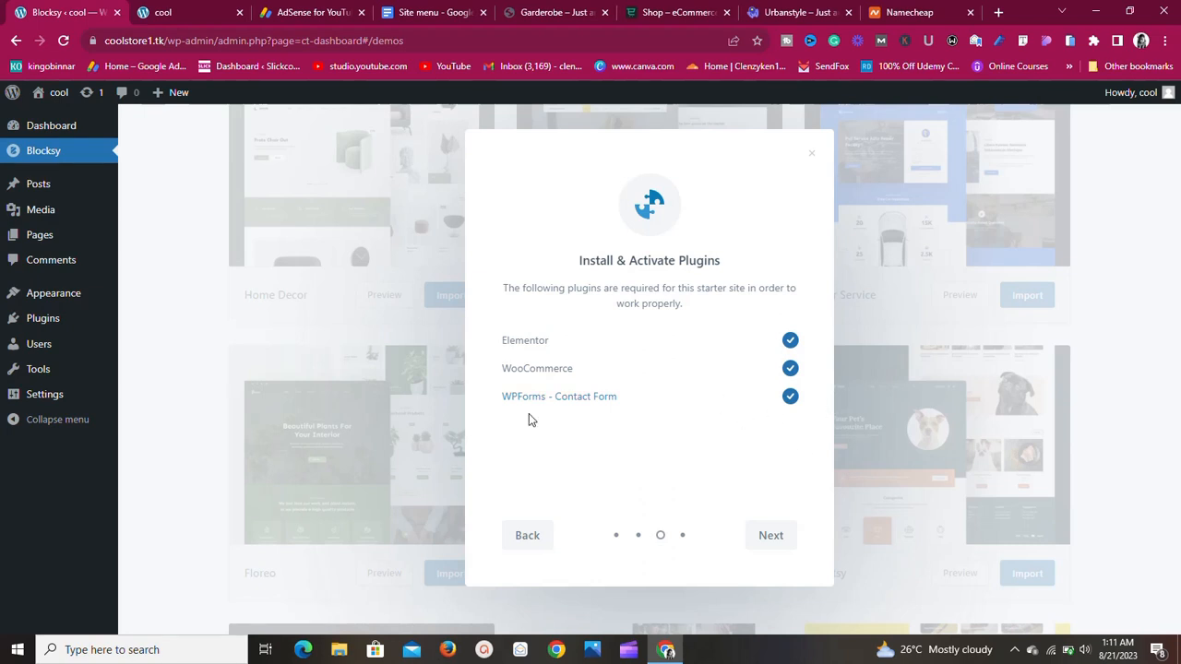
click(782, 543)
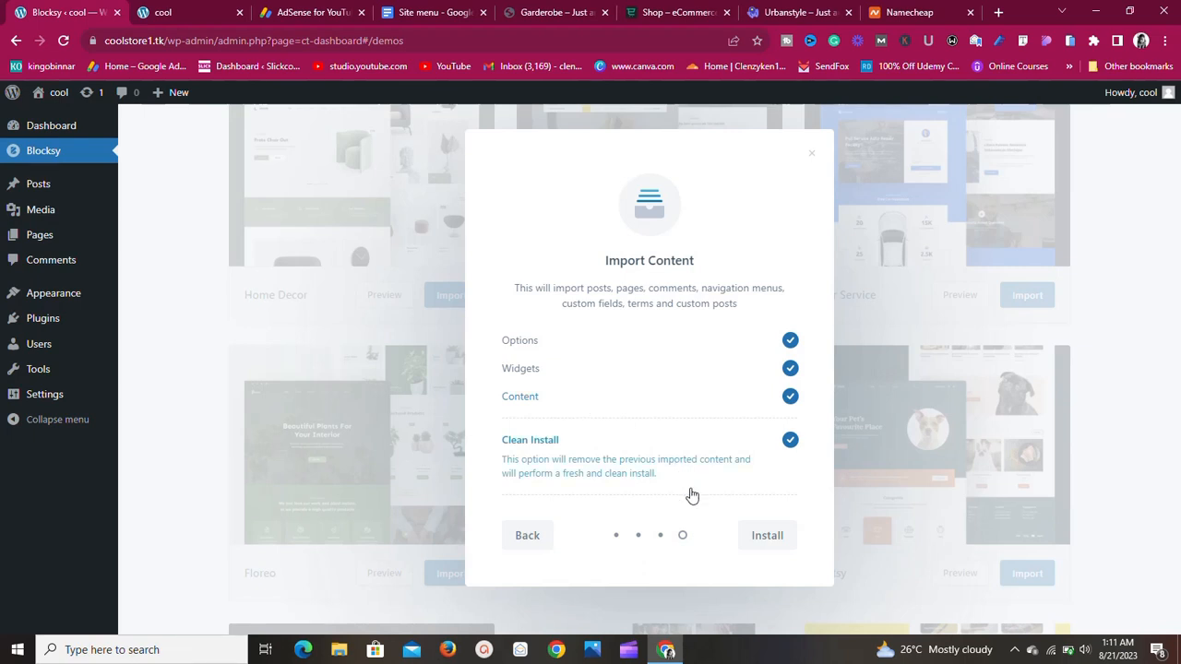
click(764, 538)
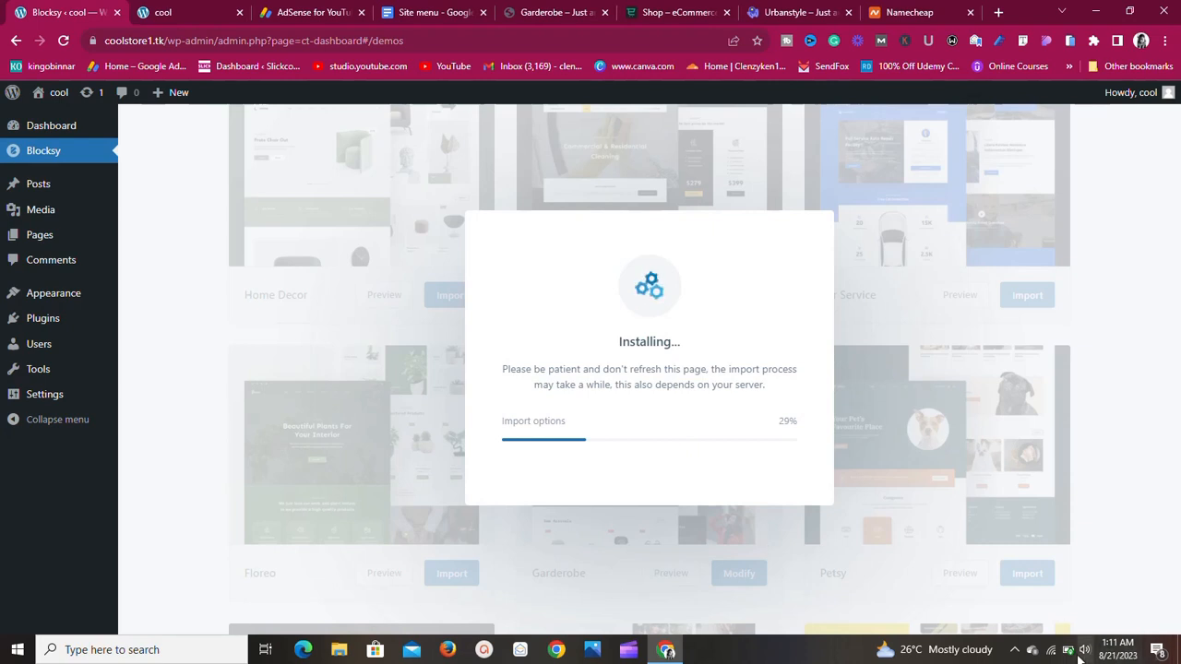
click(1014, 650)
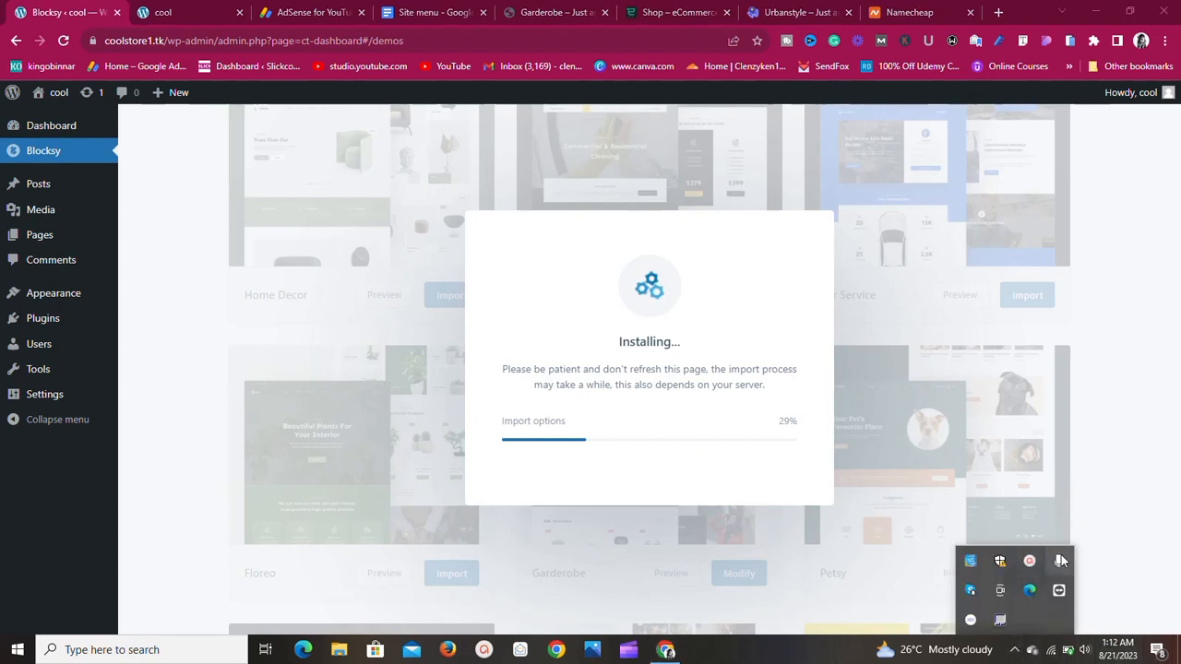
click(1060, 560)
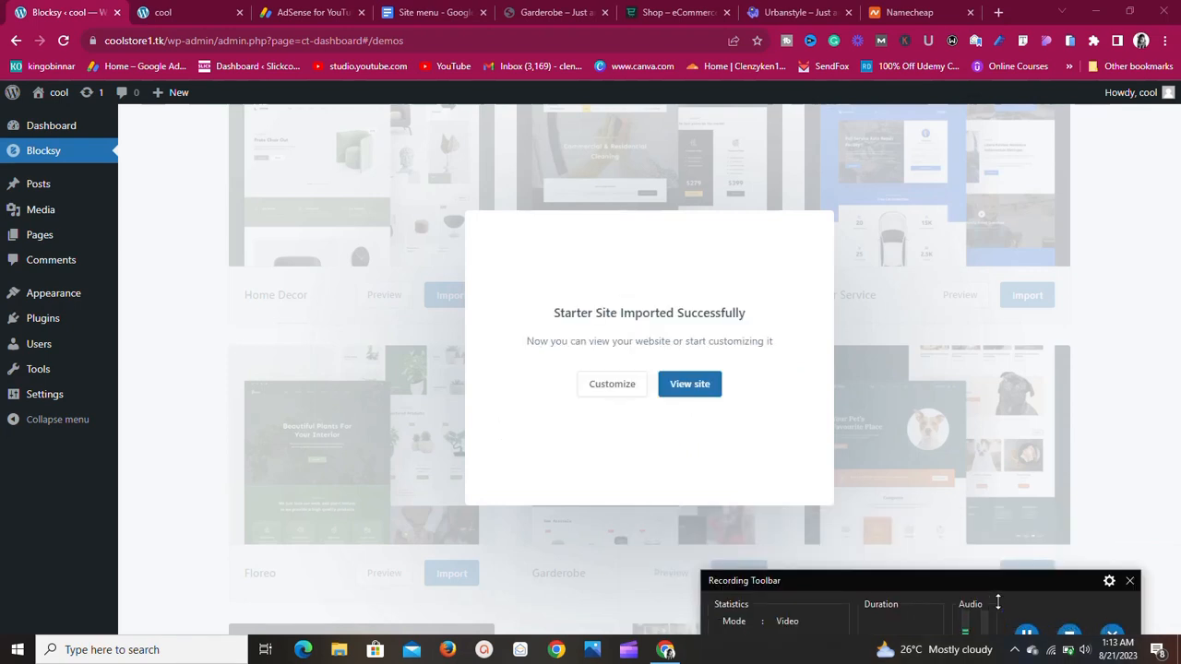
drag(975, 582, 997, 616)
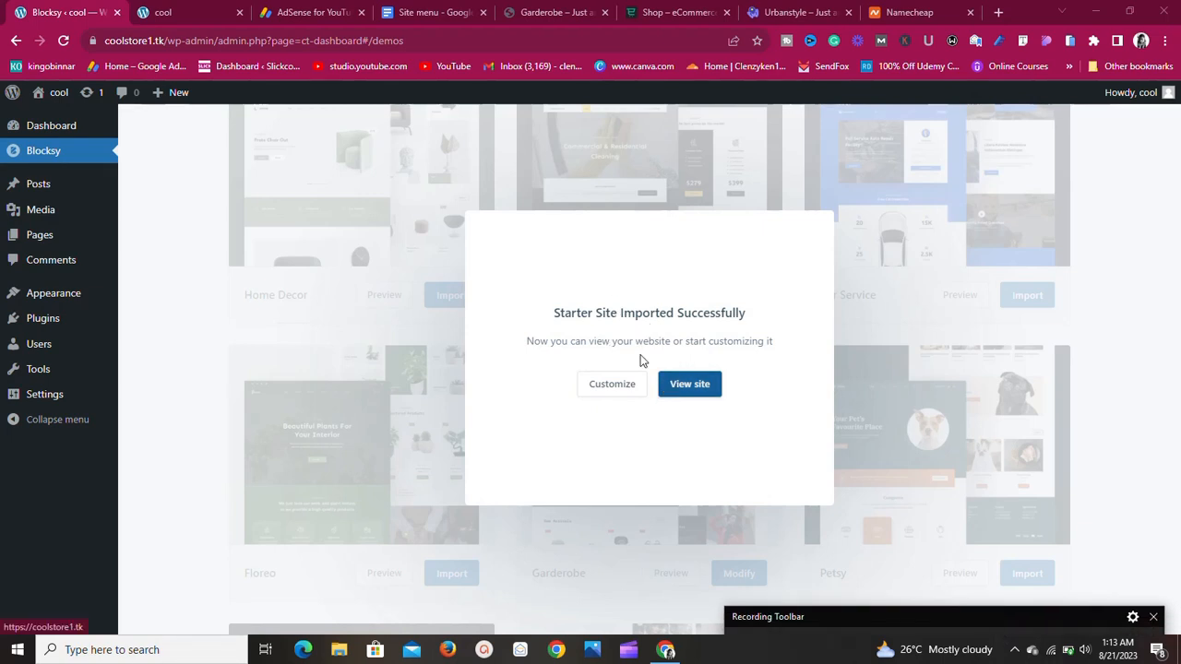
View the imported coolstore1.tk website in a new browser tab.
right_click(690, 384)
click(765, 388)
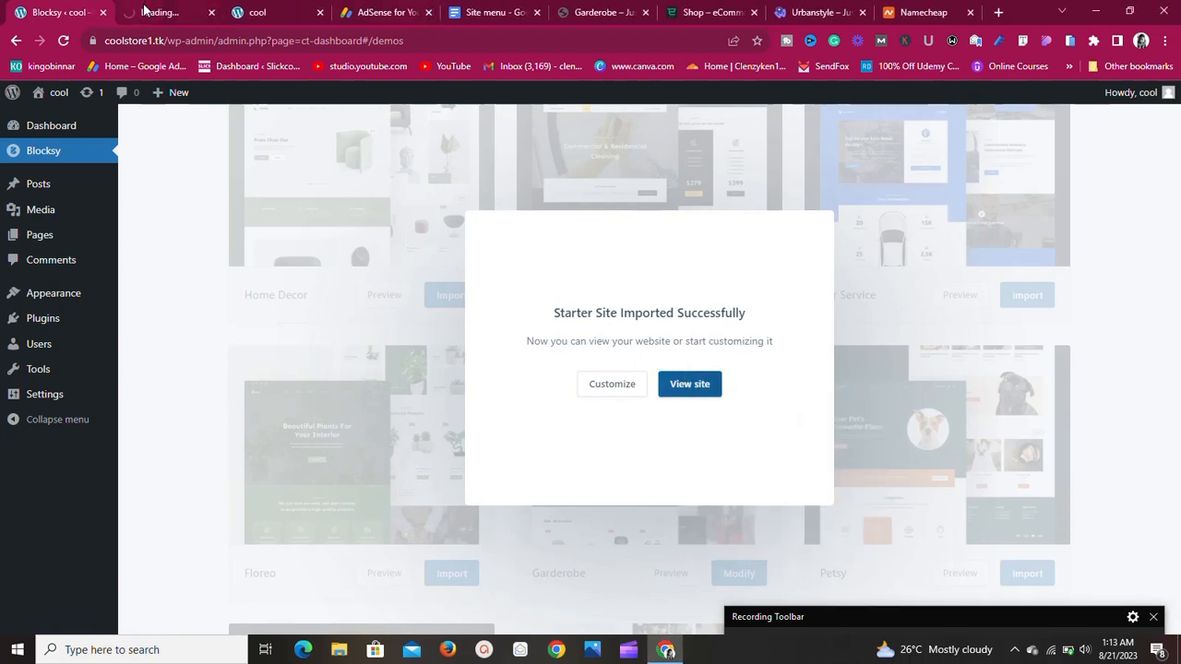
click(184, 12)
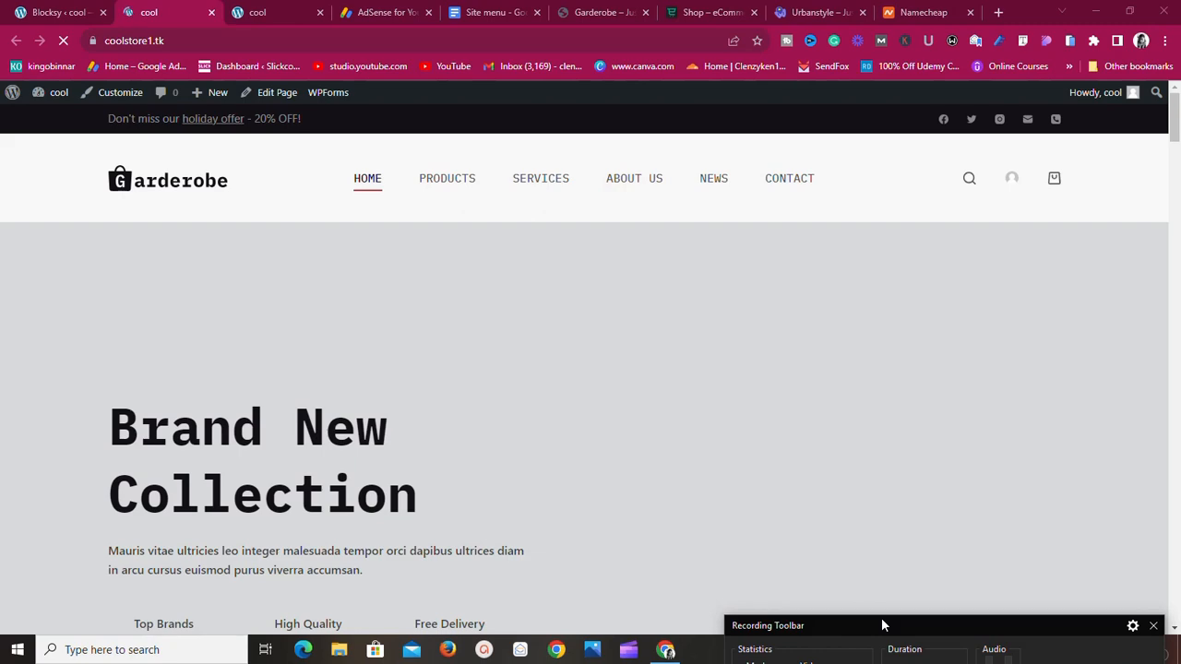
Examine the imported coolstore1.tk homepage from the hero banner through products, blog posts and final sale to the footer.
drag(881, 617, 890, 654)
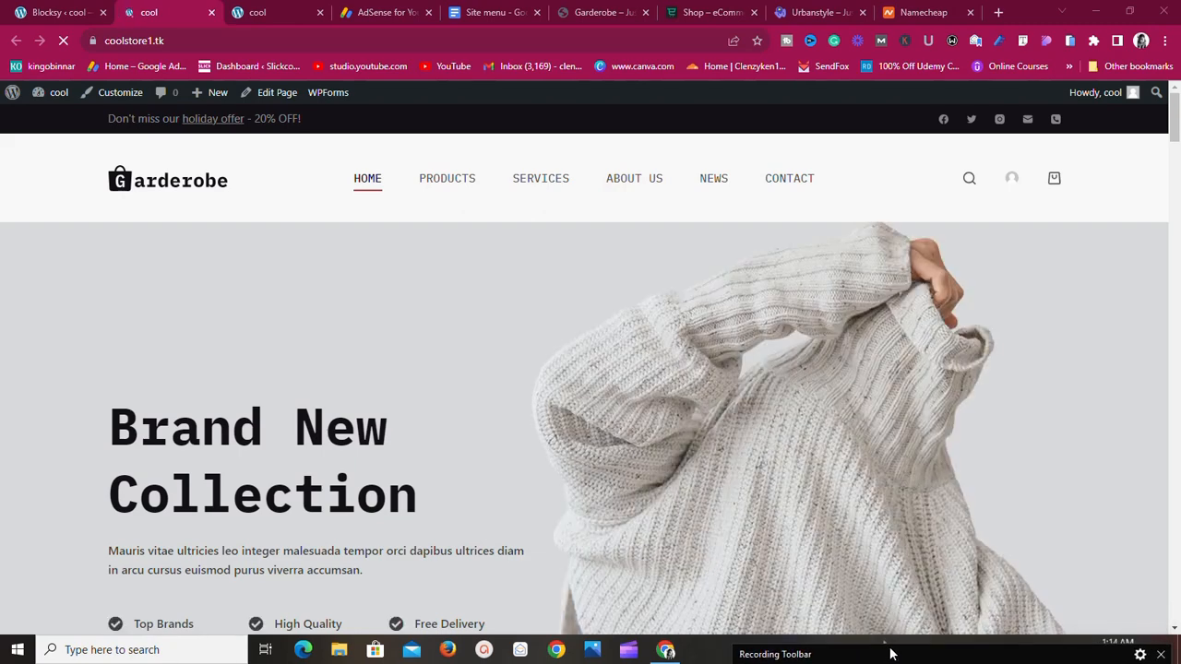
scroll(453, 313, down, 6)
scroll(453, 316, down, 10)
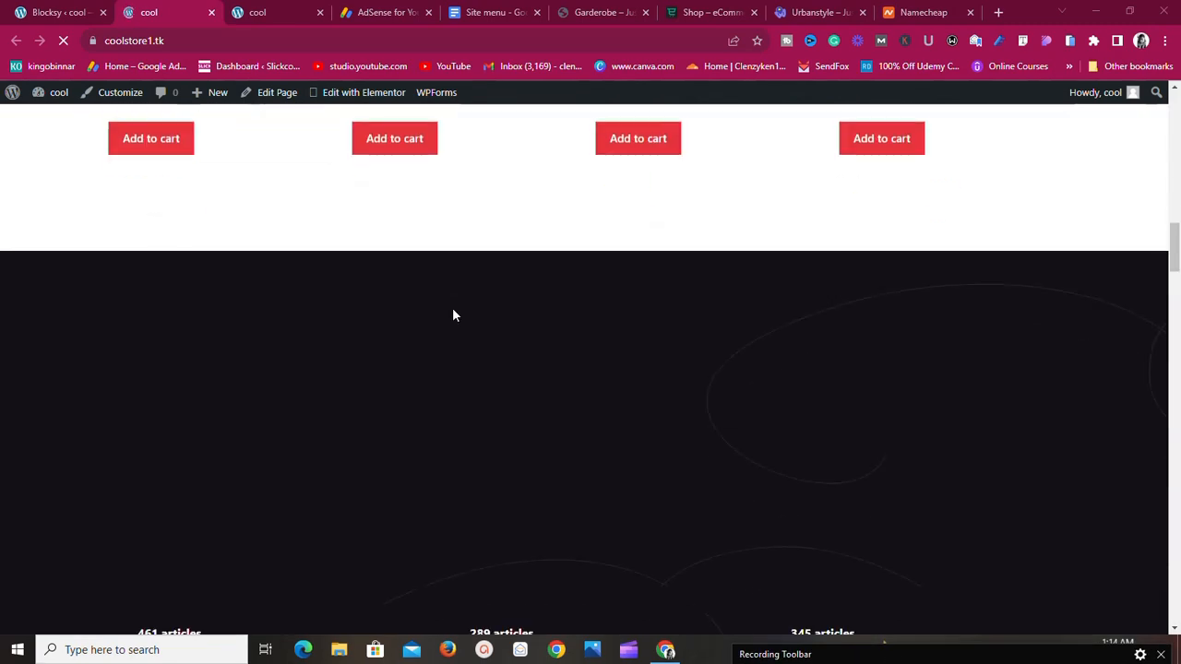
scroll(454, 314, up, 5)
scroll(455, 315, up, 10)
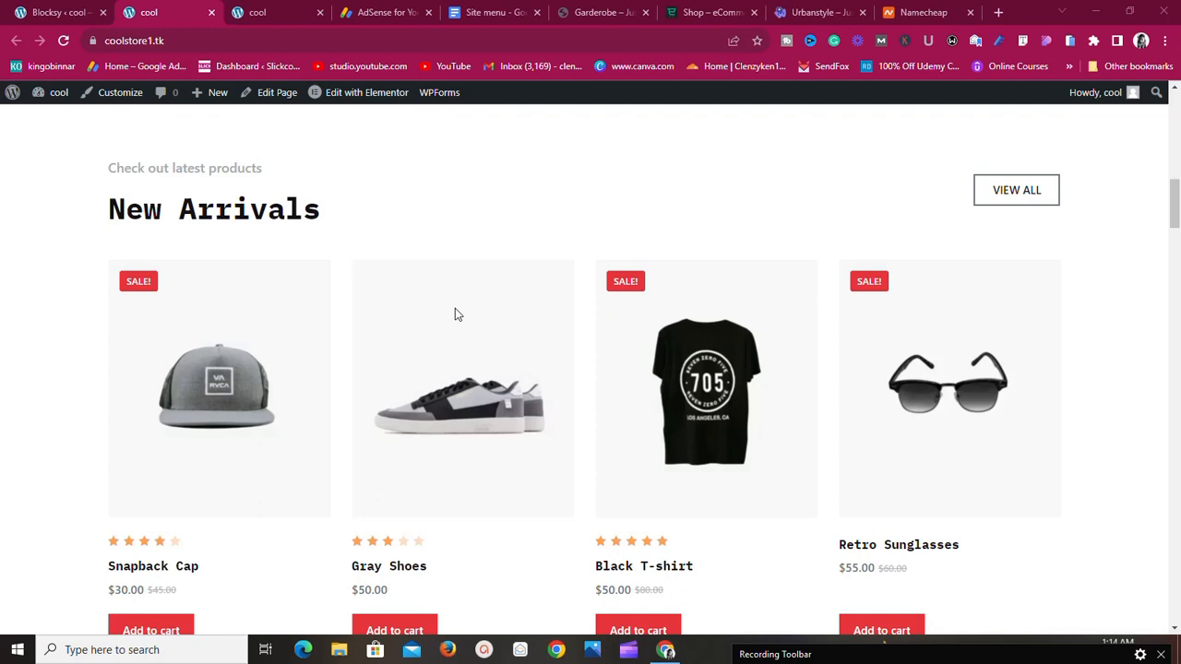
scroll(455, 314, down, 10)
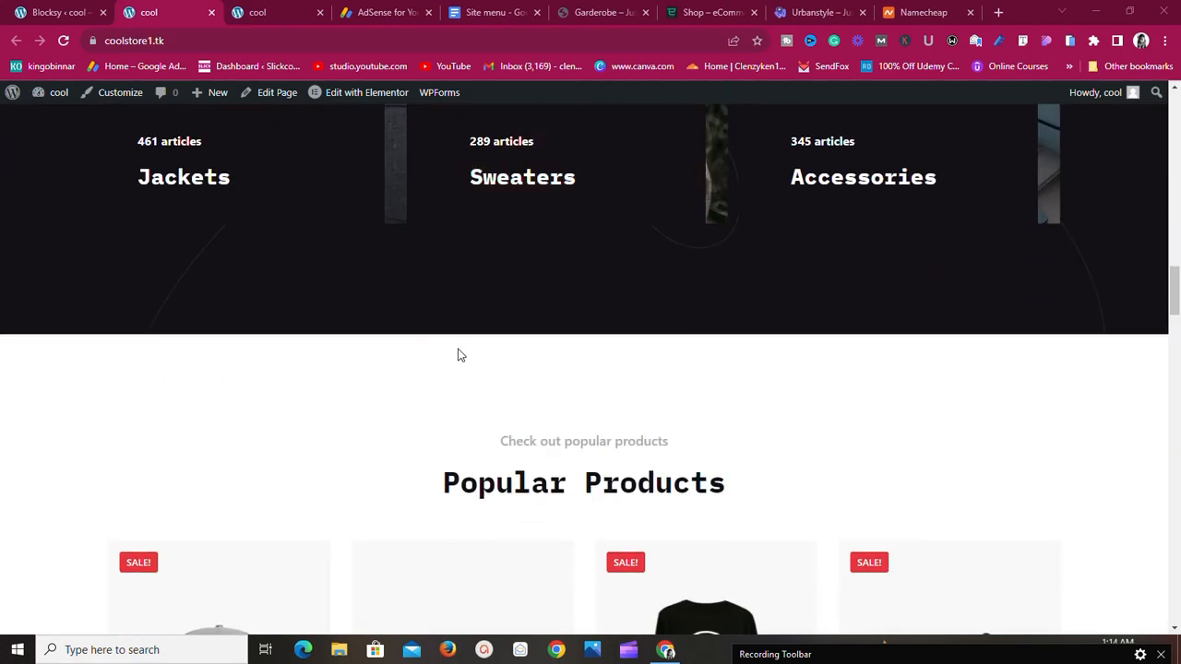
scroll(456, 360, down, 8)
scroll(446, 367, down, 8)
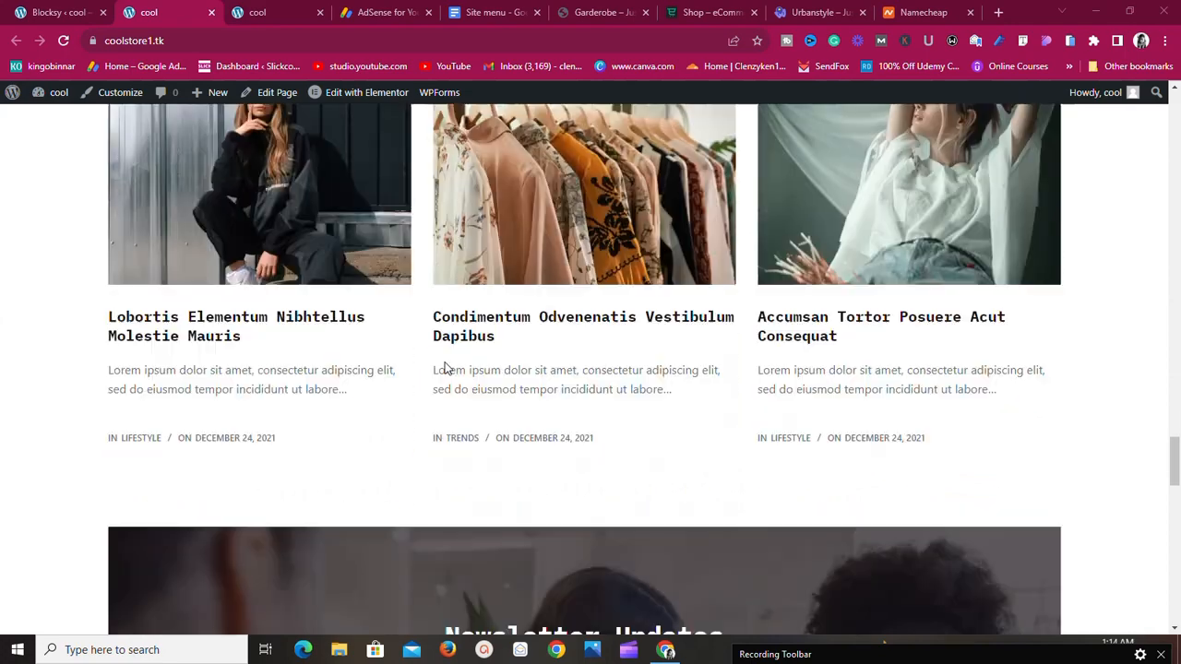
scroll(445, 369, down, 6)
scroll(443, 367, up, 10)
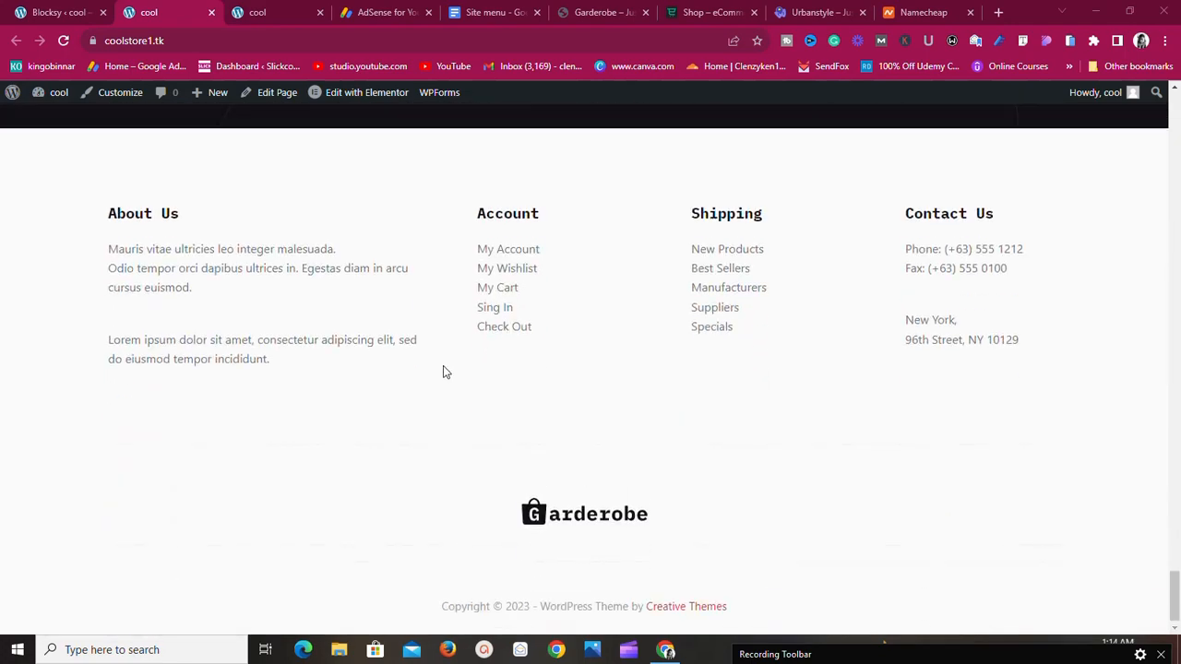
scroll(439, 367, down, 5)
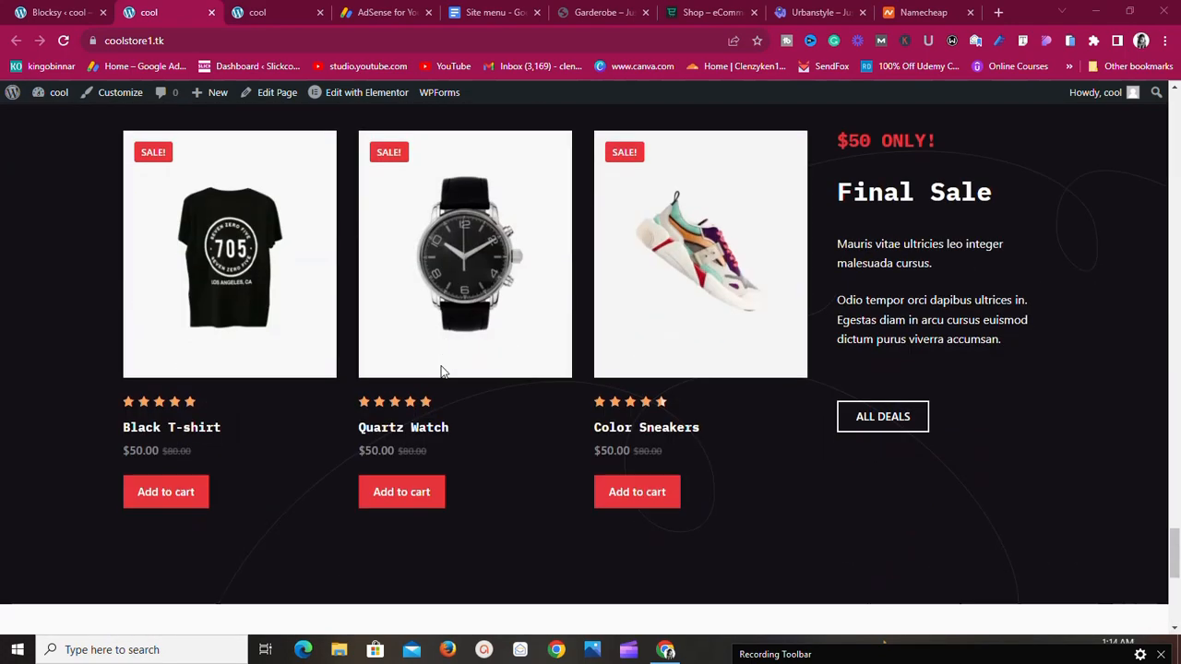
scroll(441, 372, down, 5)
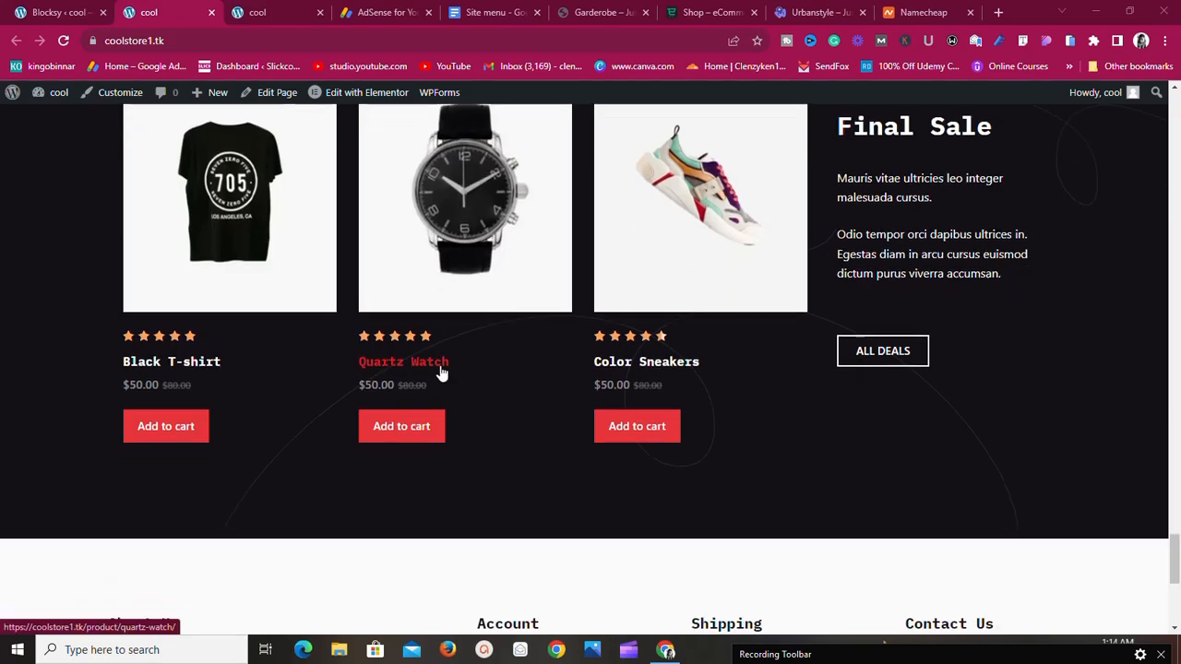
scroll(441, 372, up, 10)
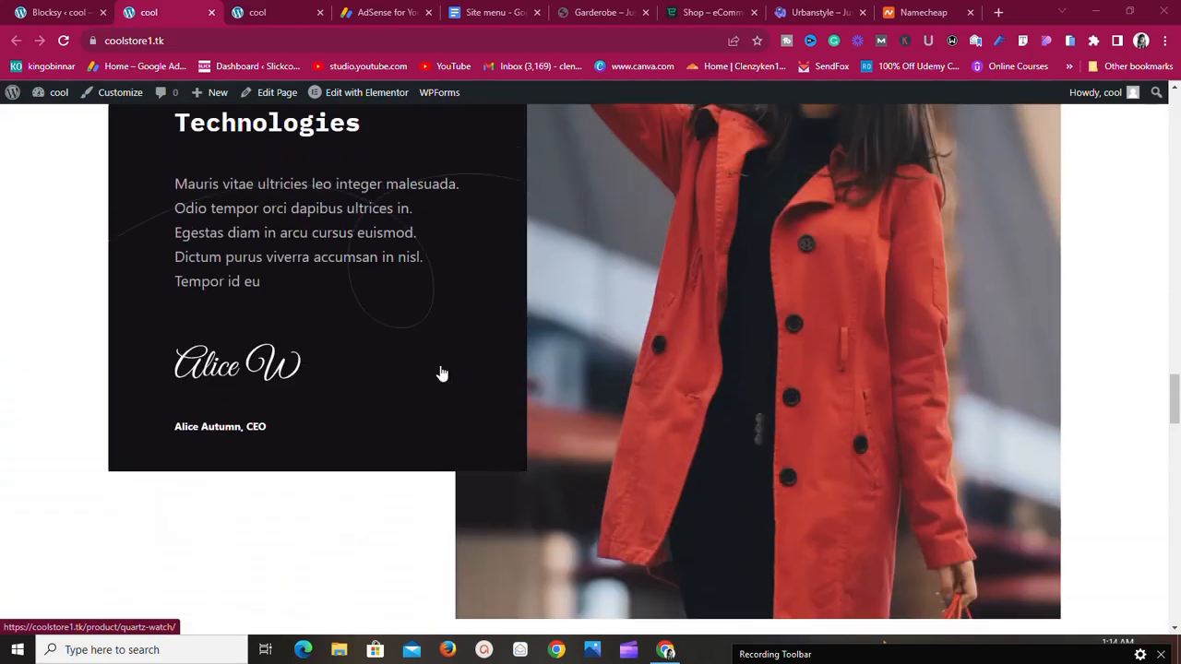
scroll(441, 373, up, 10)
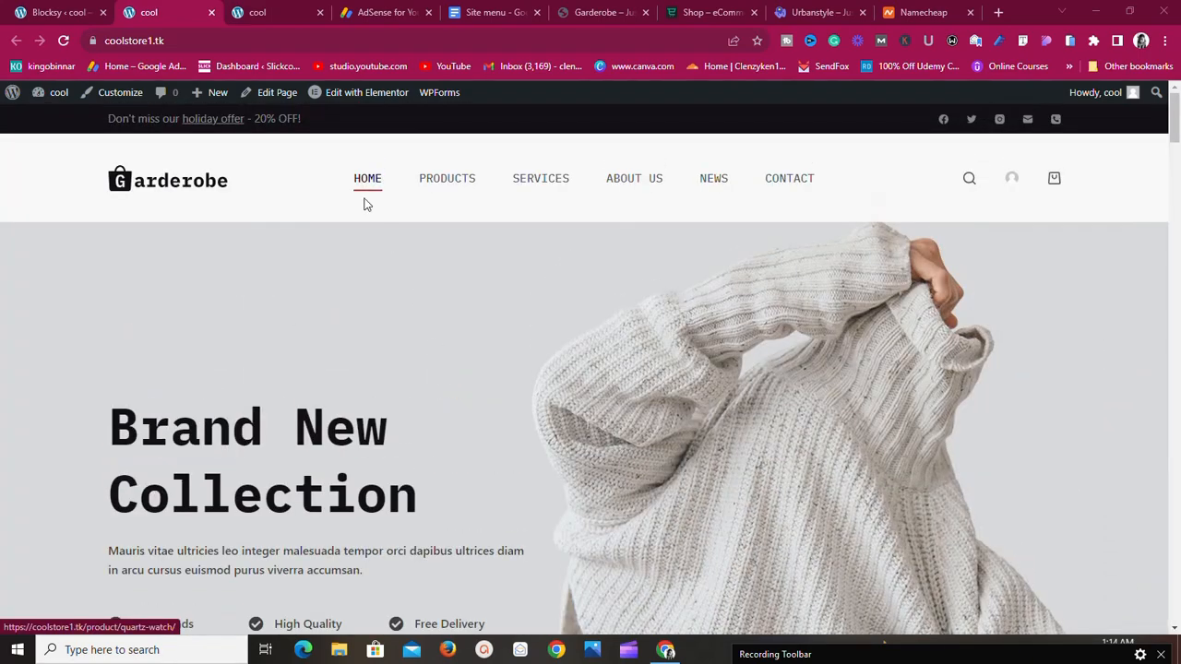
Reload the coolstore1.tk page still showing the default WordPress blog and look through the imported homepage sections.
click(238, 12)
scroll(600, 392, down, 3)
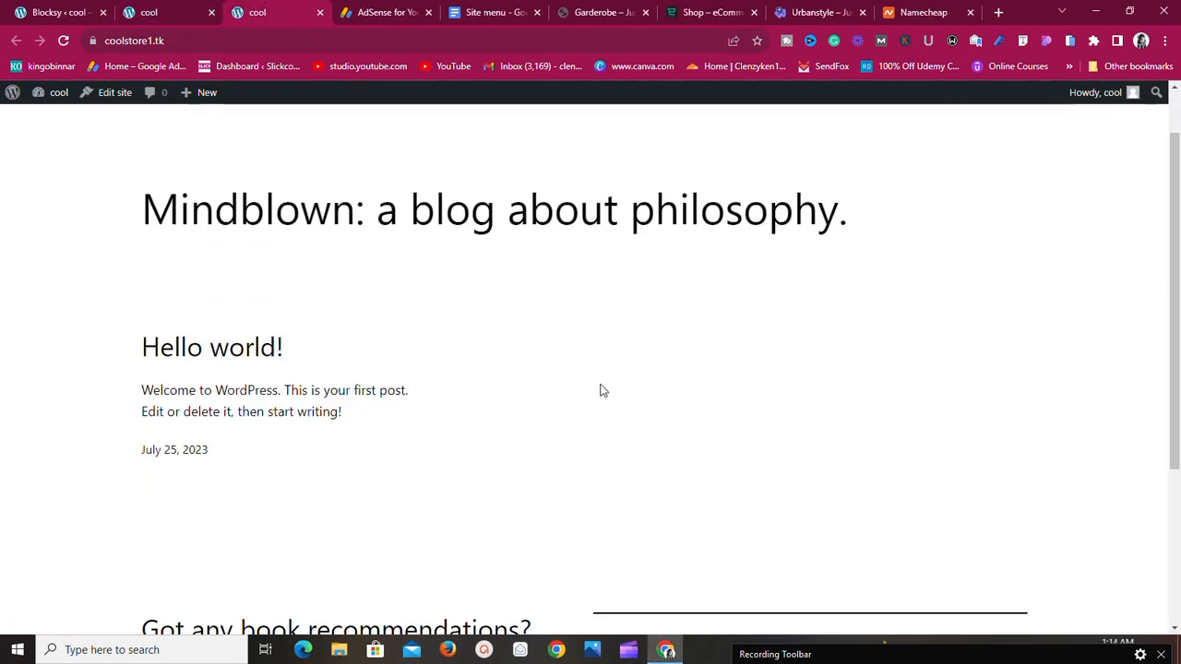
scroll(623, 396, up, 3)
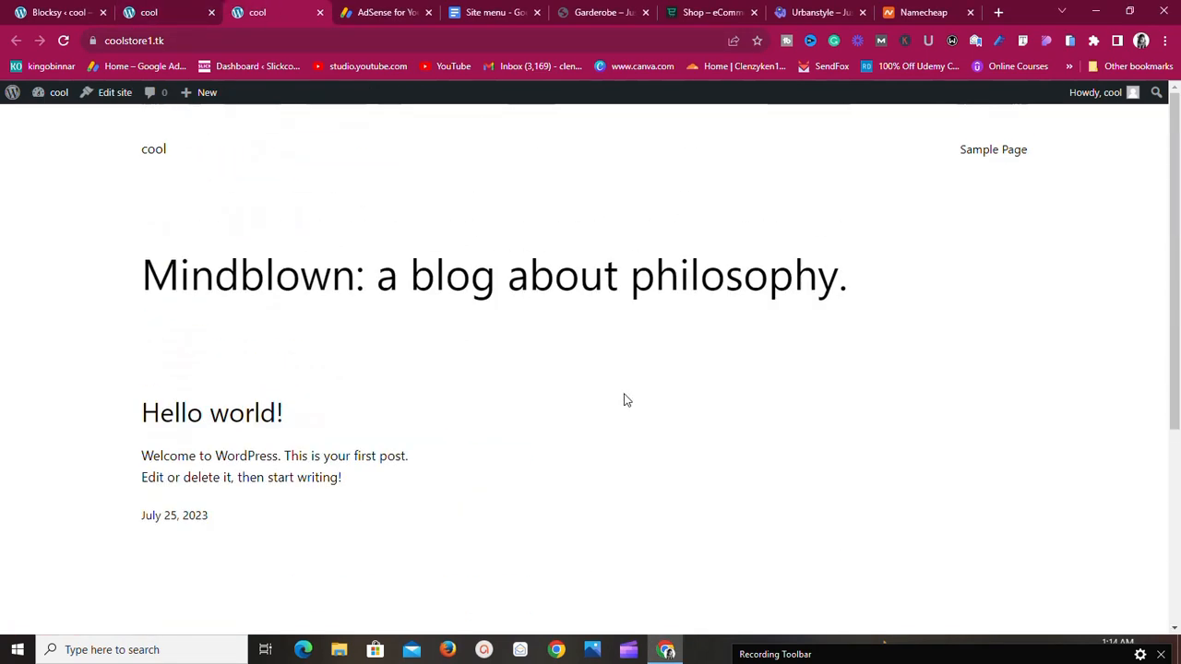
click(63, 40)
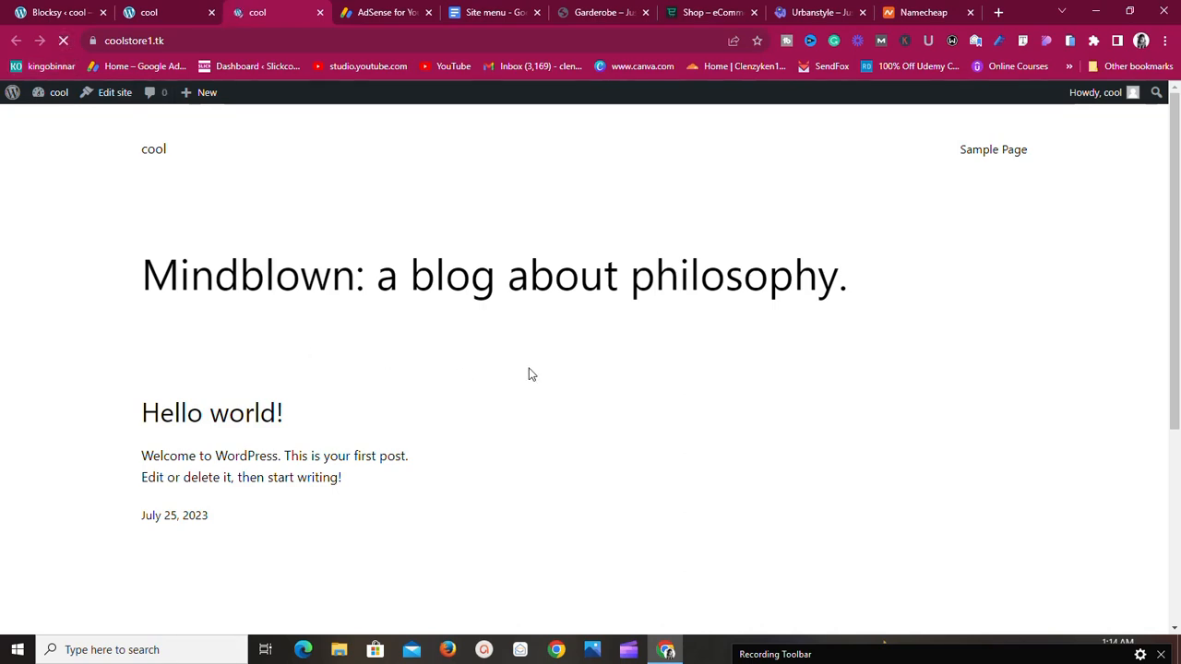
scroll(630, 368, down, 3)
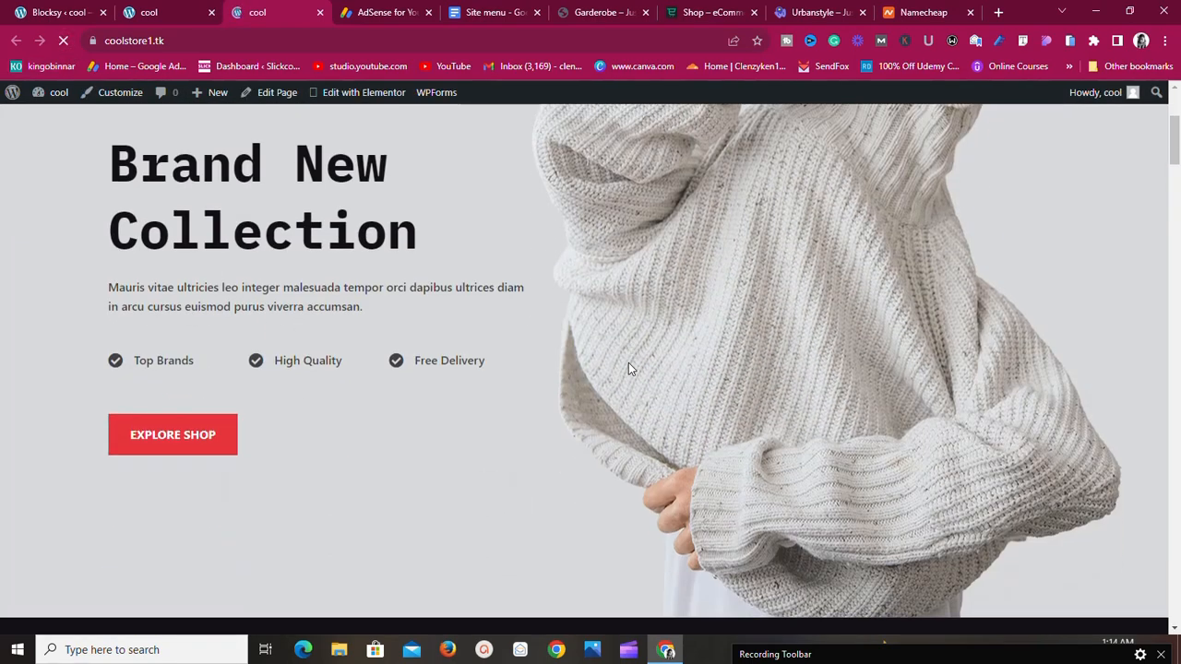
scroll(628, 367, down, 15)
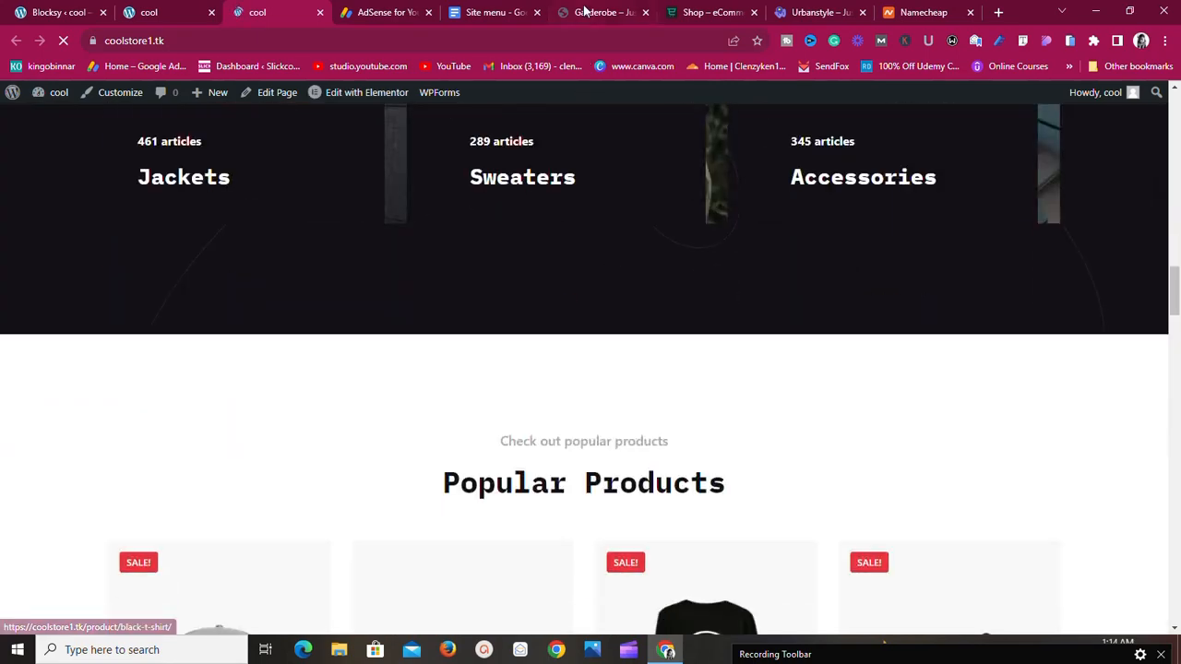
Compare the original Garderobe demo homepage with the reloaded coolstore1.tk homepage.
click(583, 11)
scroll(645, 315, down, 3)
scroll(663, 313, up, 5)
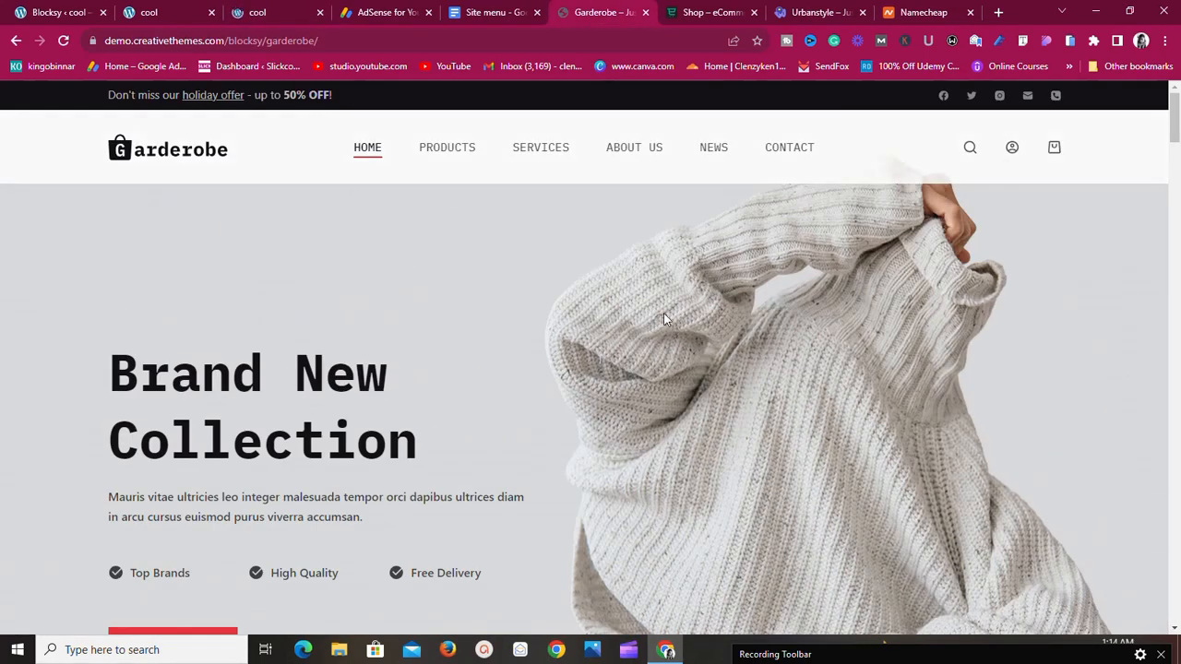
click(263, 12)
scroll(553, 231, down, 5)
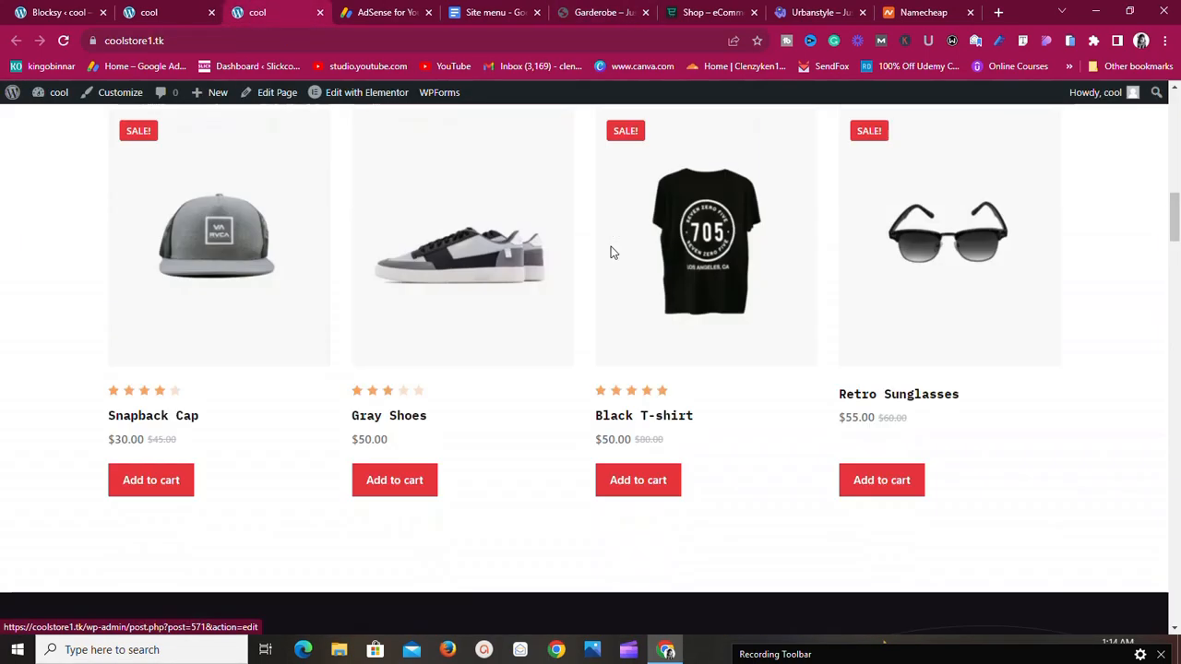
scroll(609, 244, up, 3)
scroll(610, 245, up, 3)
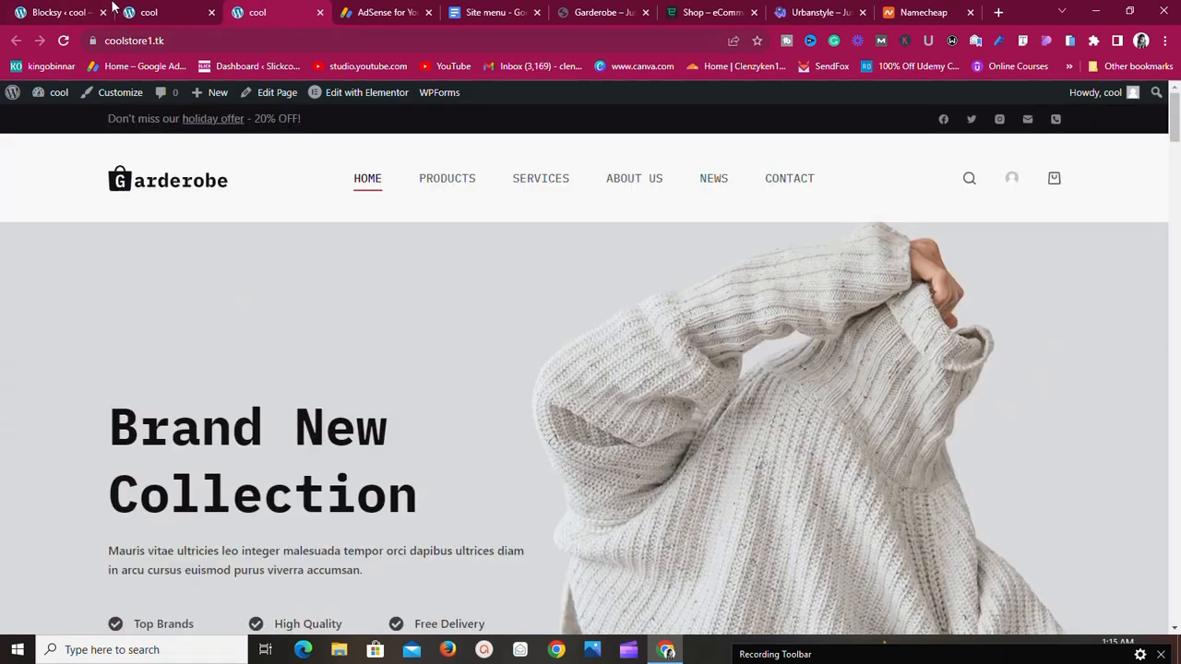
Return to the Blocksy dashboard and dismiss the starter site import dialog.
click(56, 12)
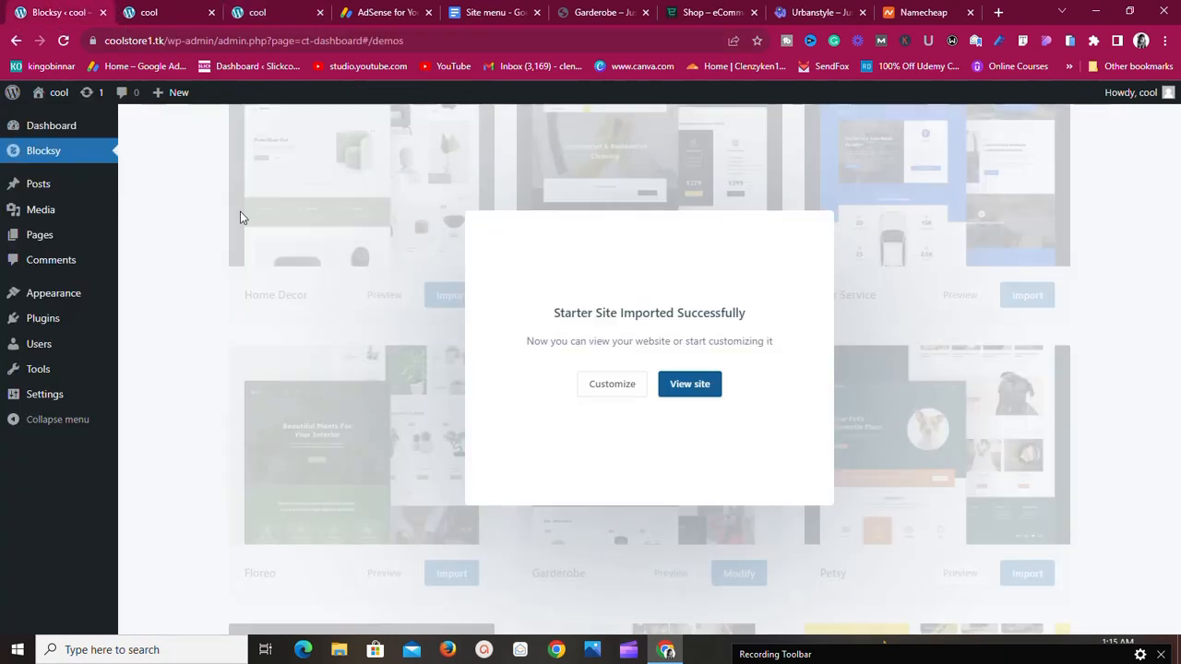
click(897, 317)
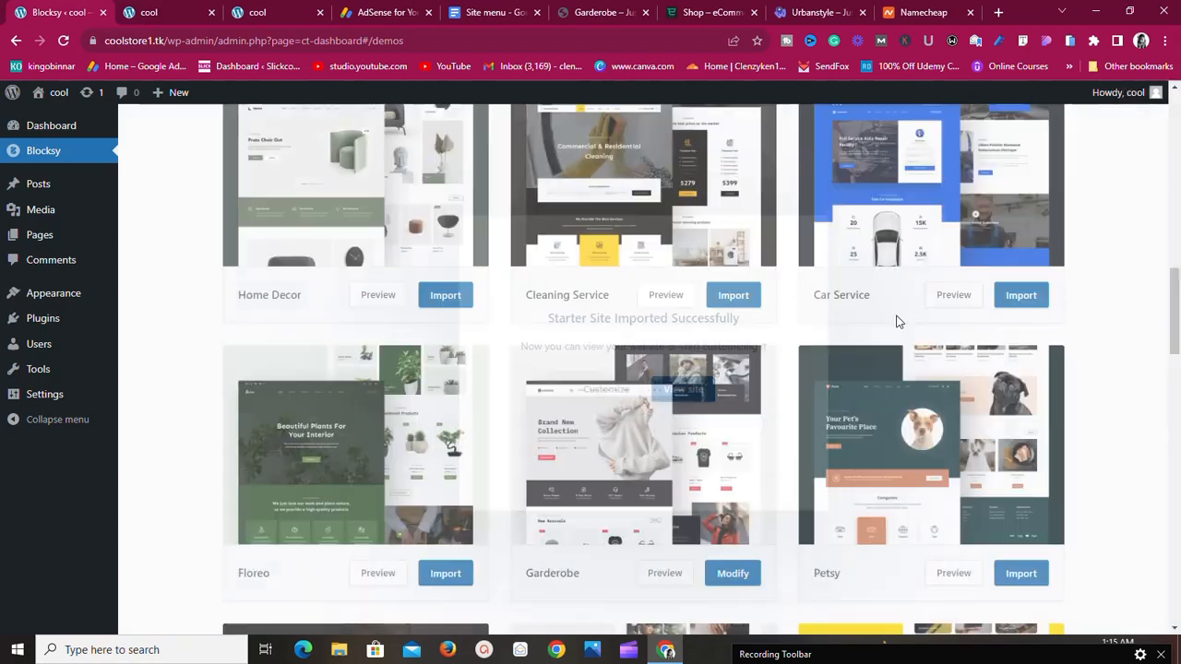
scroll(633, 379, up, 10)
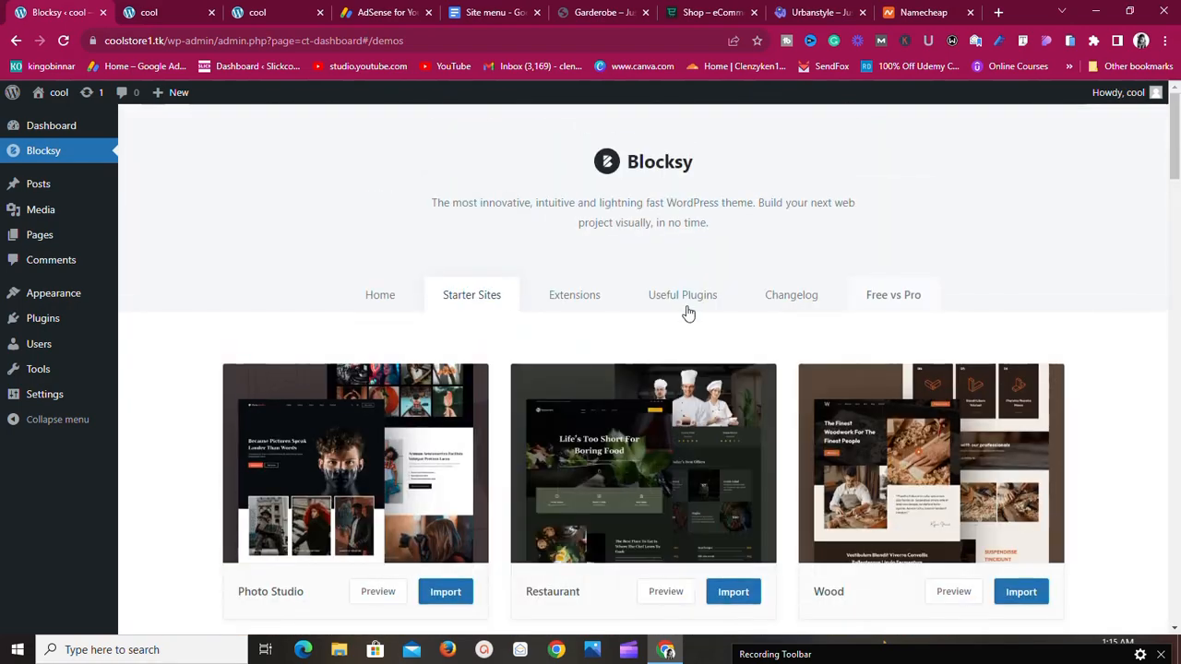
Review Blocksy's Useful Plugins, checking which ones are installed and which are available.
click(680, 300)
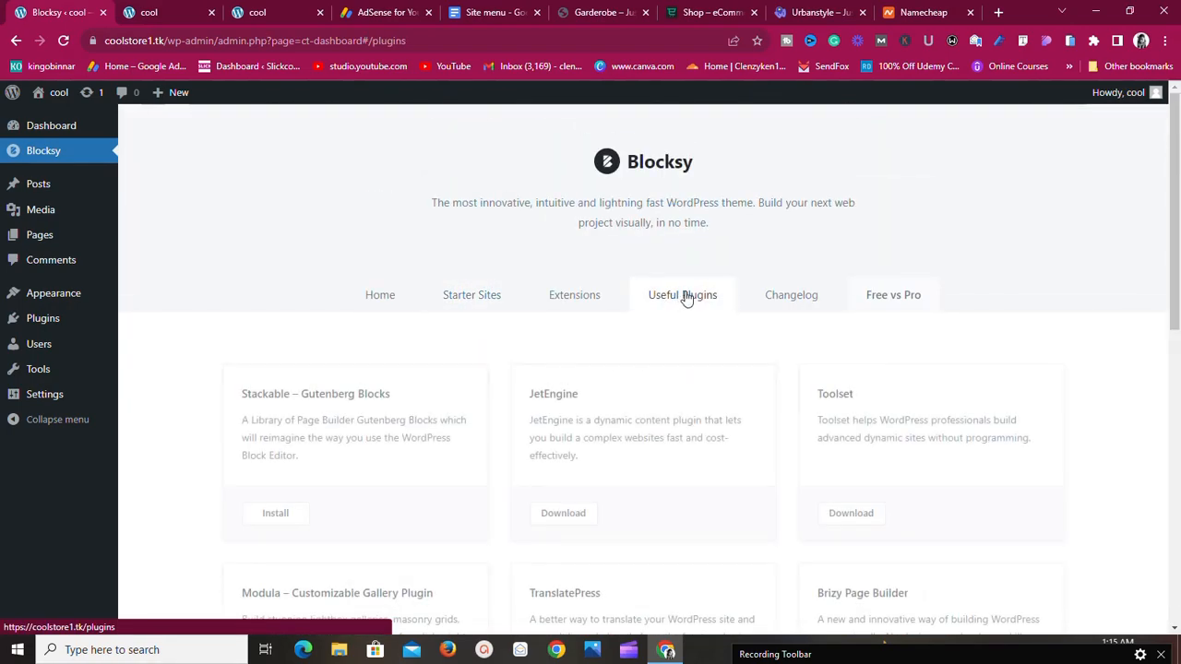
scroll(683, 387, down, 7)
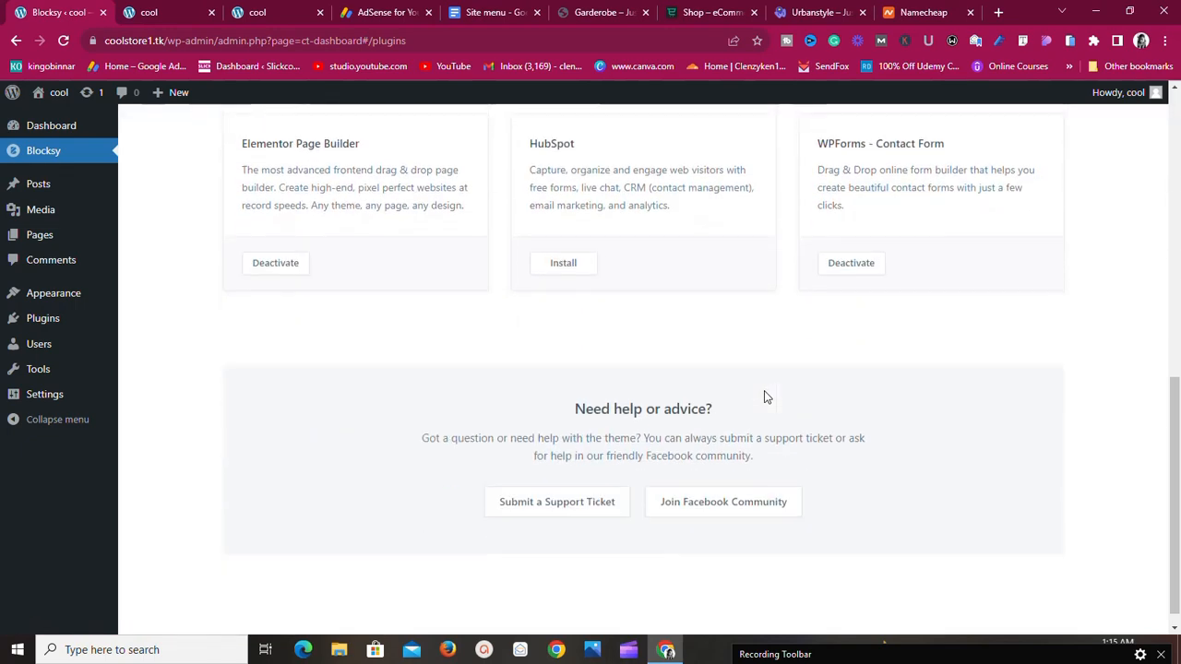
scroll(765, 397, up, 3)
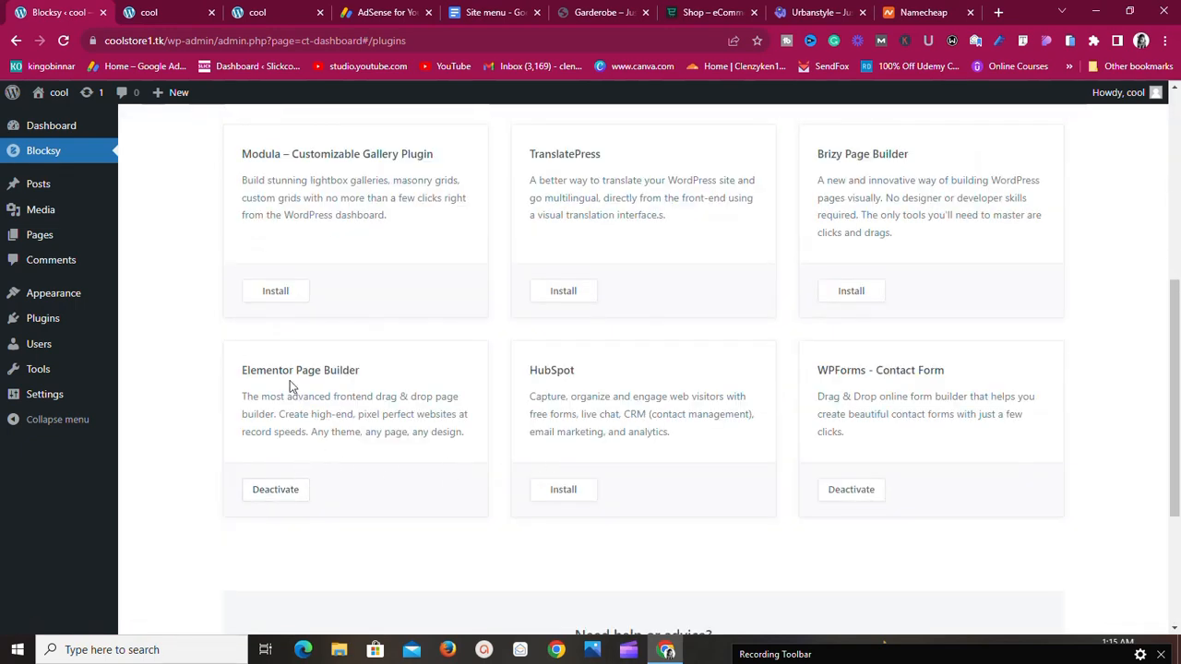
scroll(316, 493, up, 2)
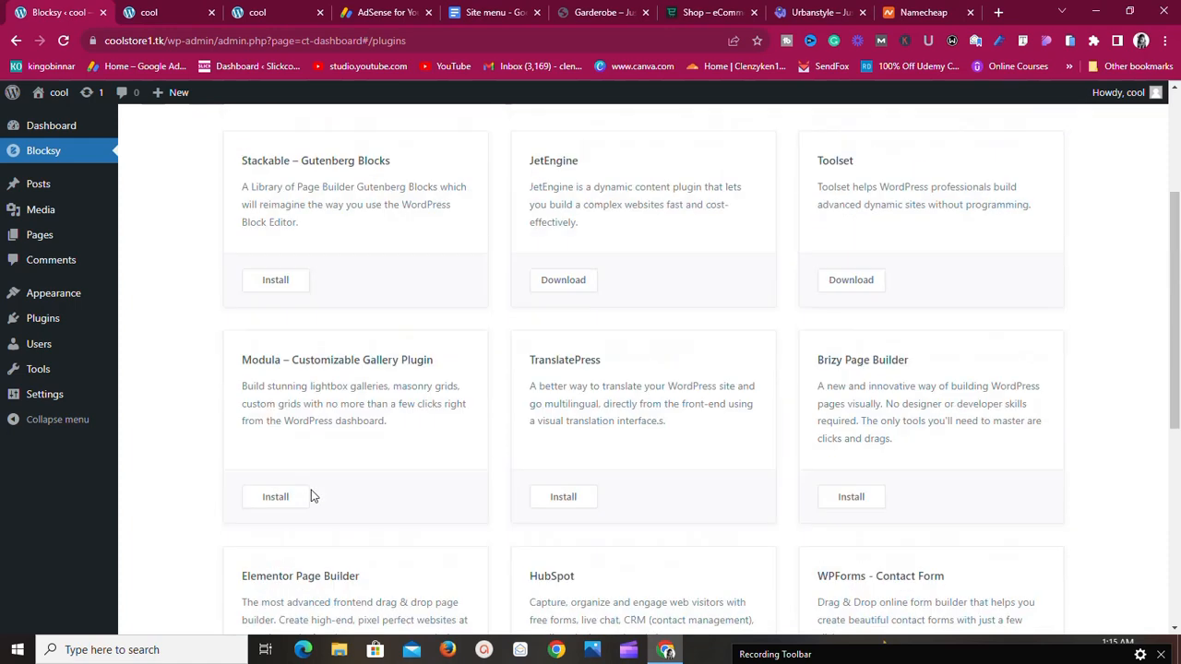
scroll(310, 496, up, 1)
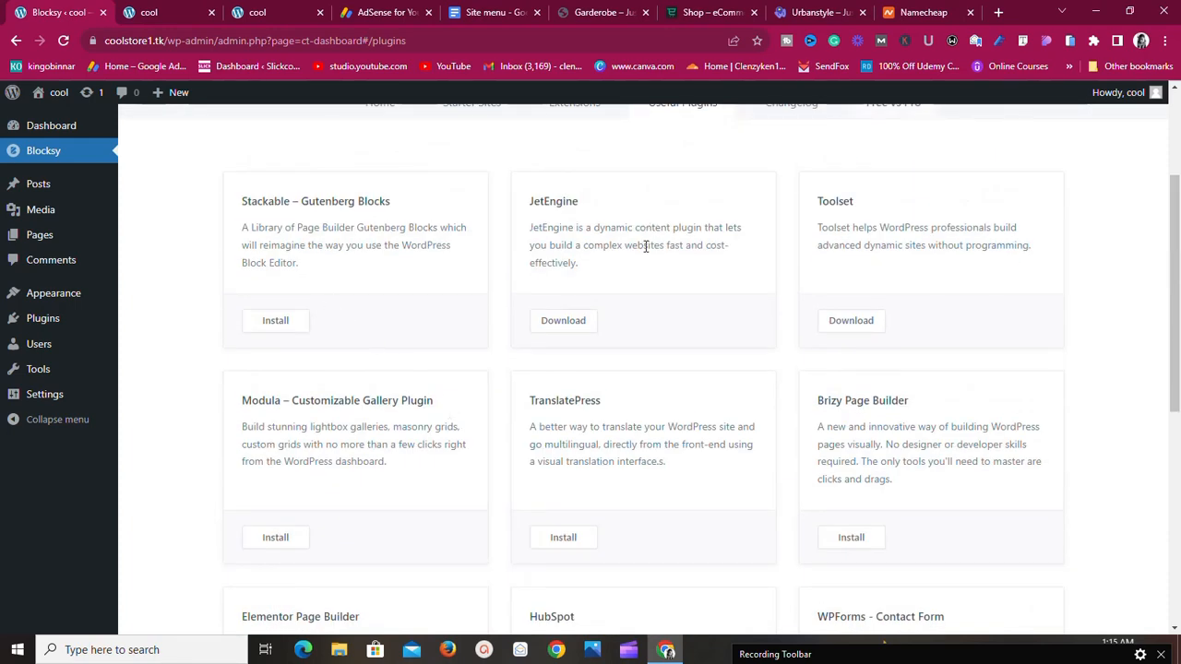
scroll(756, 263, up, 2)
scroll(754, 271, down, 5)
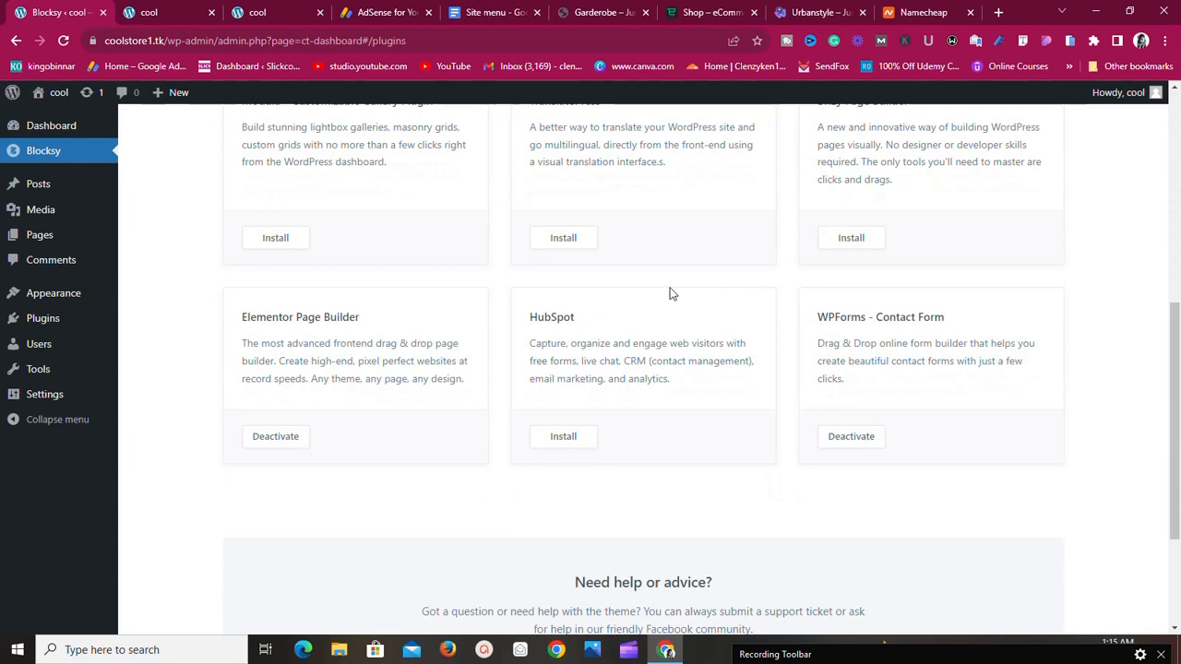
scroll(804, 353, down, 2)
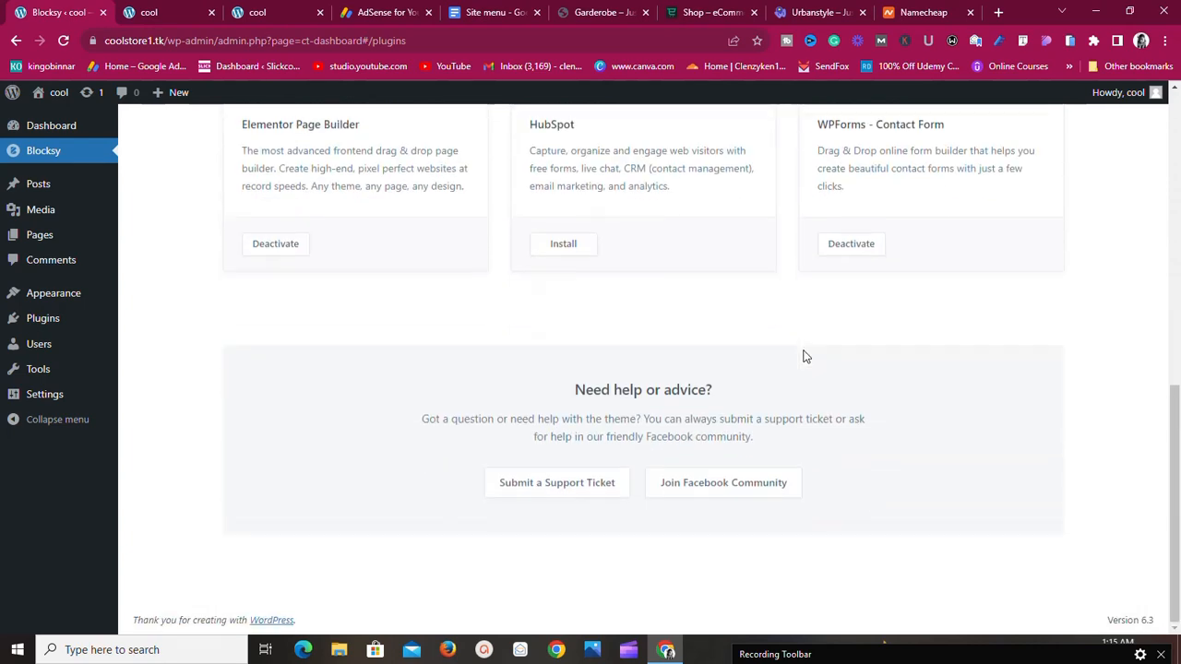
scroll(796, 342, up, 7)
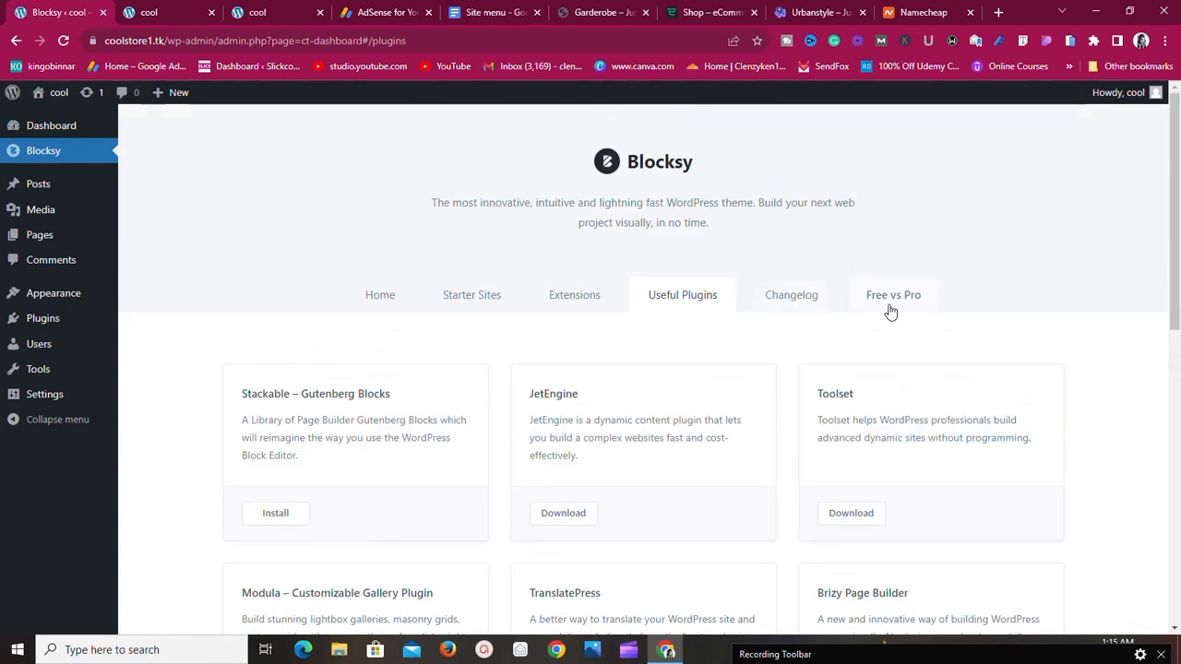
View the Blocksy theme changelog.
click(809, 309)
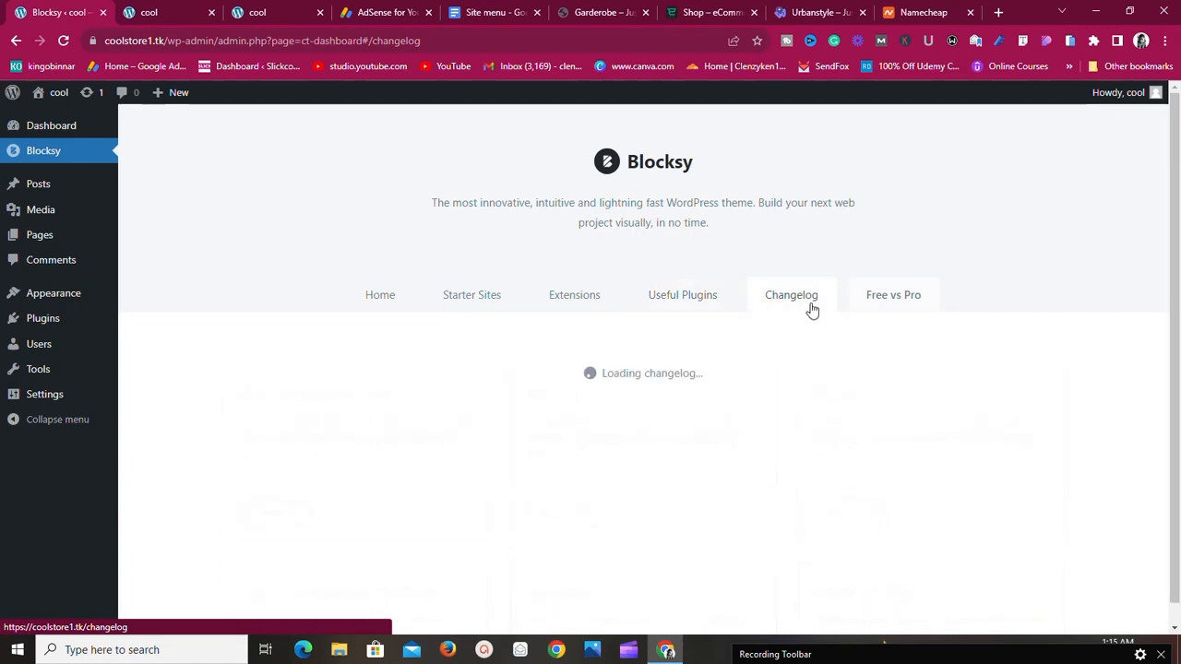
scroll(656, 342, down, 3)
scroll(478, 369, up, 3)
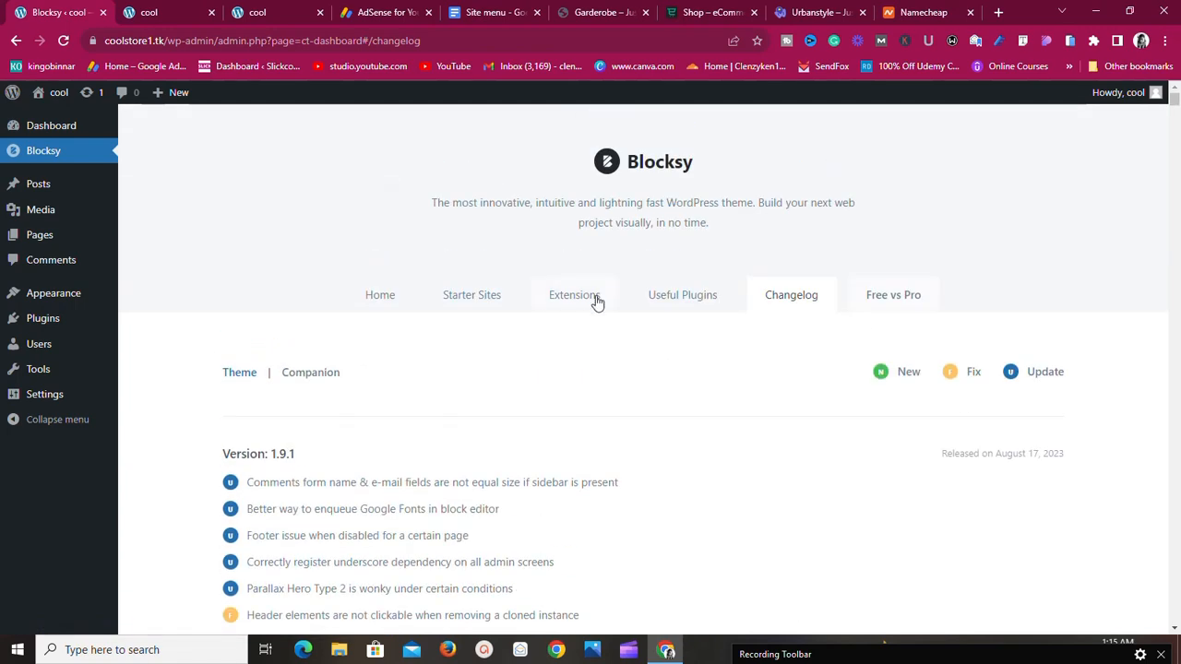
Activate the free Cookies Consent extension in Blocksy.
click(576, 298)
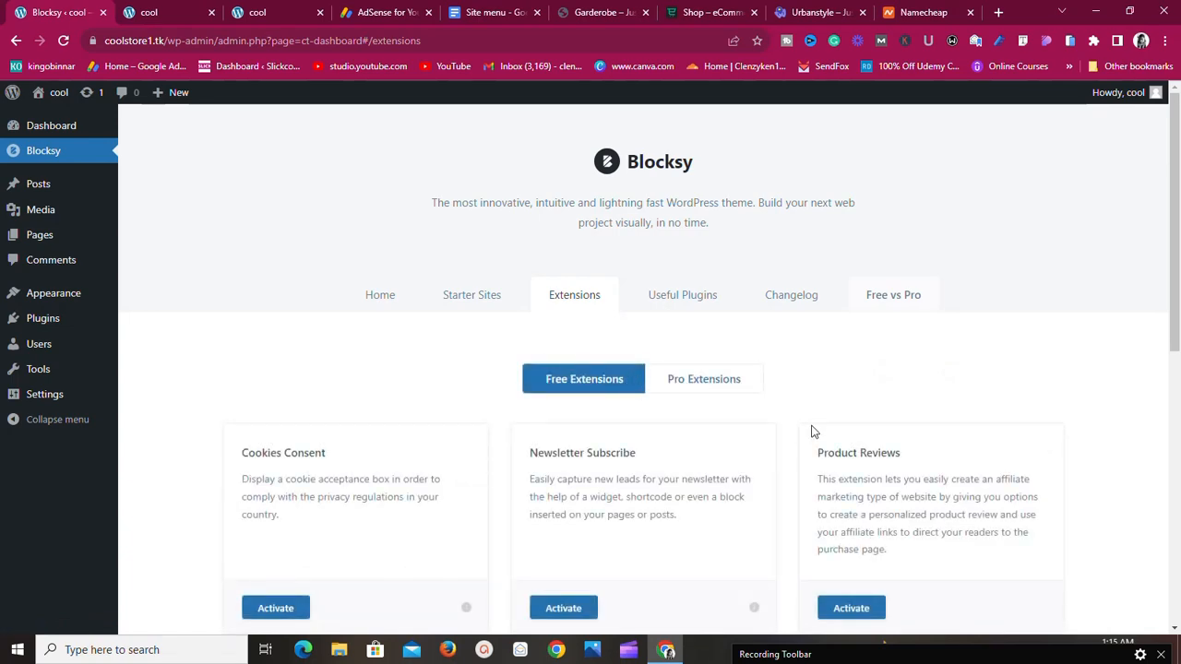
scroll(812, 431, down, 5)
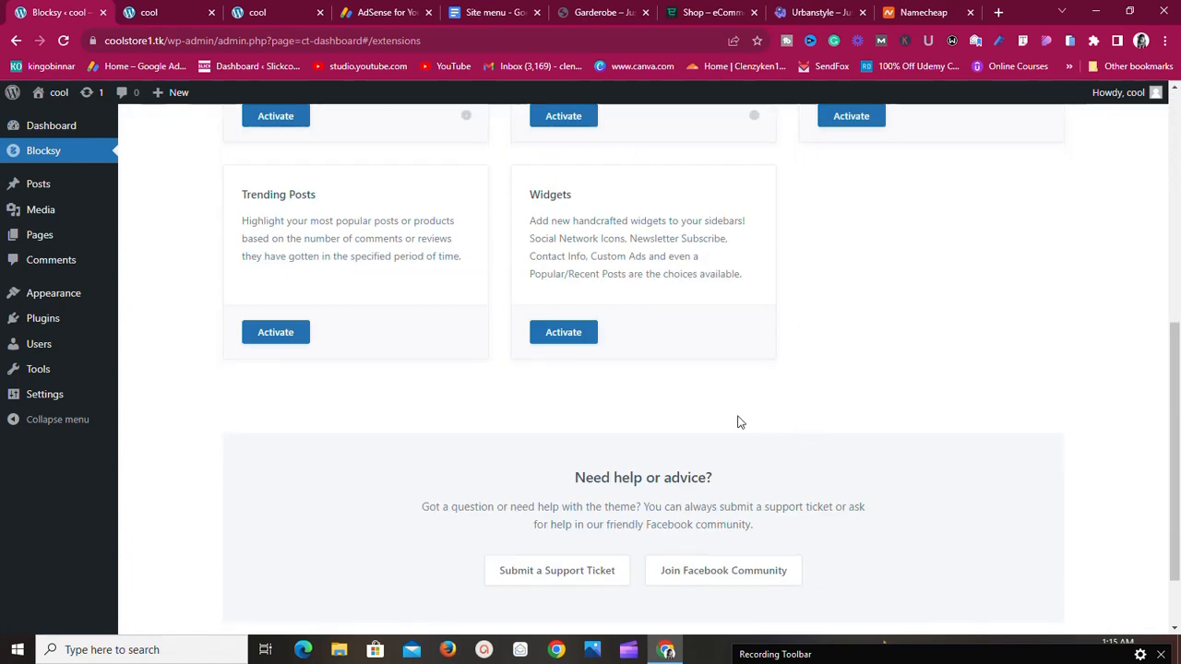
scroll(483, 351, up, 3)
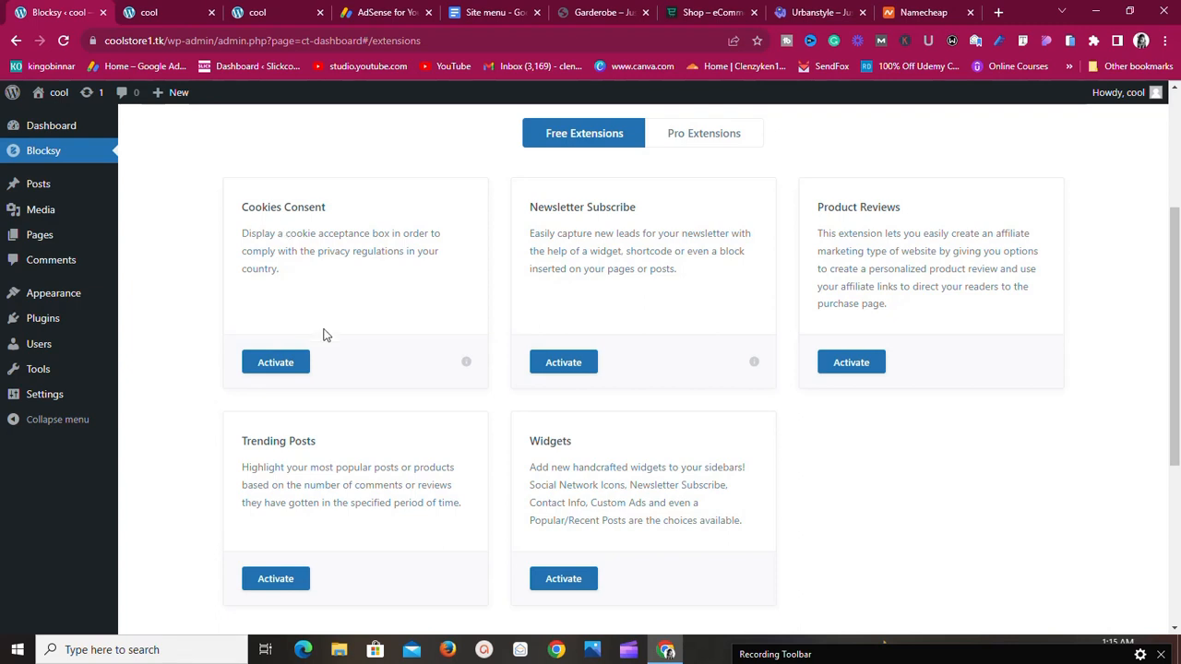
click(276, 362)
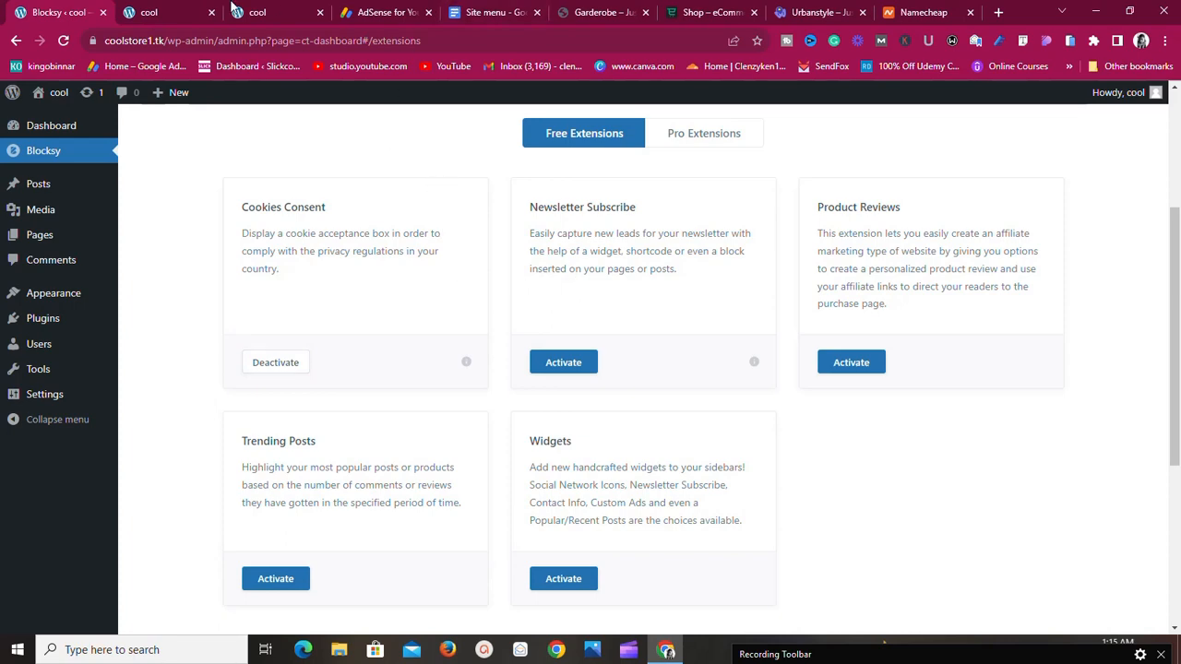
Reload the store's front page to check the cookie consent notice, and return to Blocksy's extensions page.
click(236, 12)
click(63, 41)
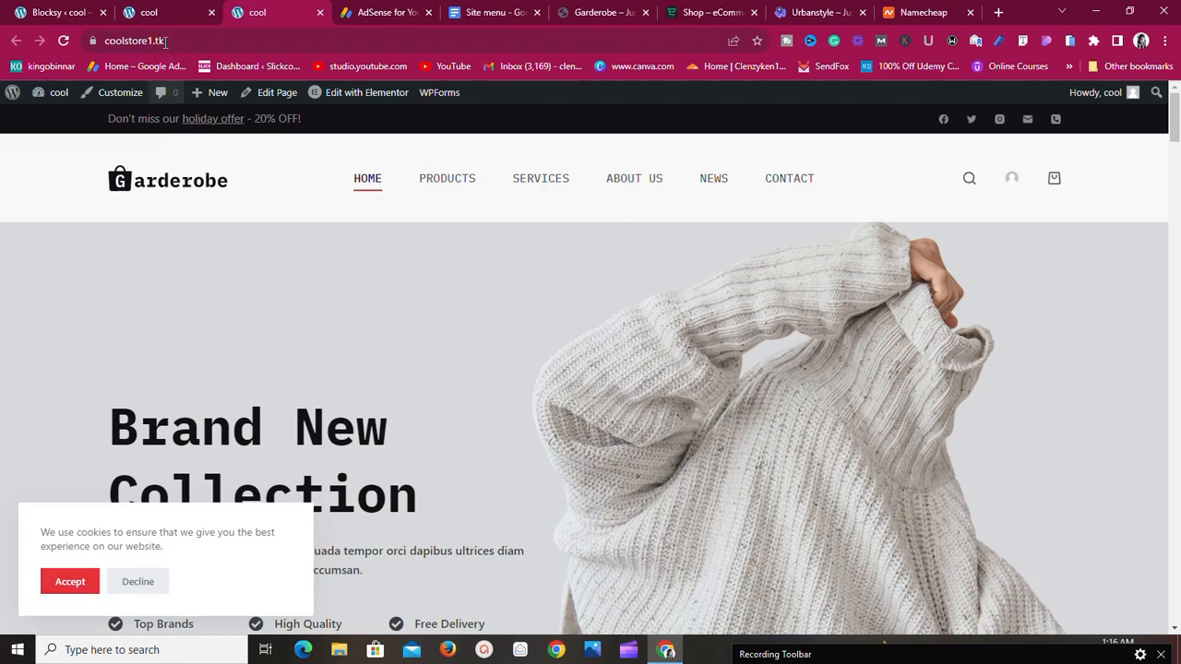
click(17, 9)
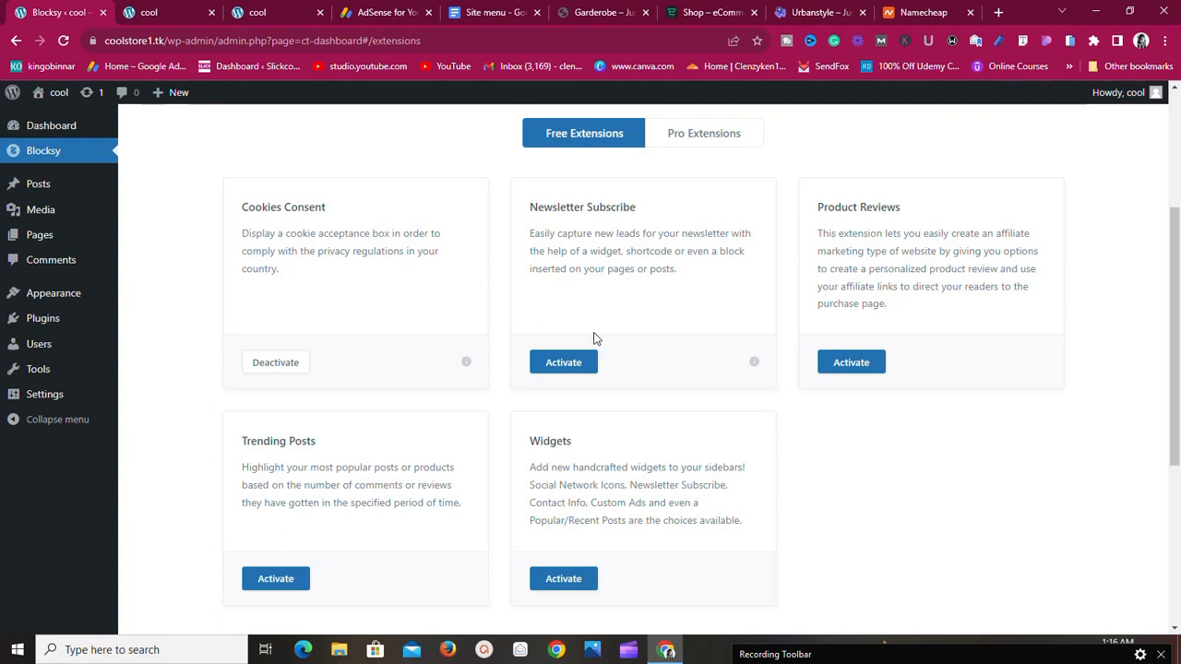
scroll(626, 381, up, 3)
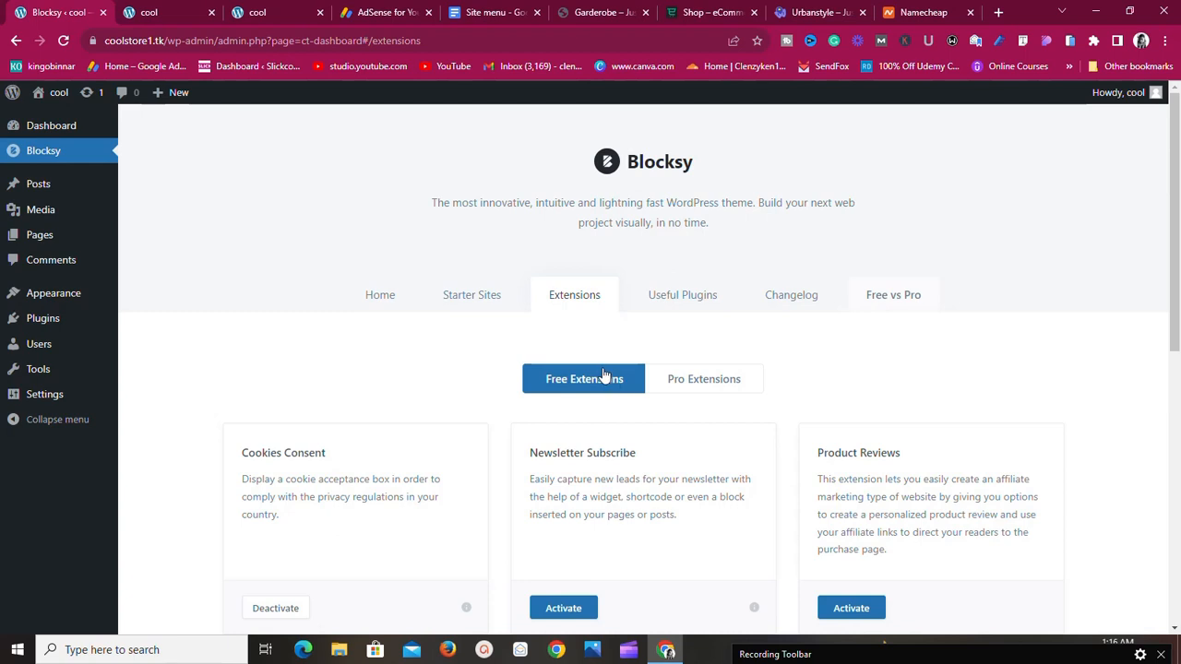
Check the Site menu outline in Google Docs and look through the store's home page sections.
click(128, 9)
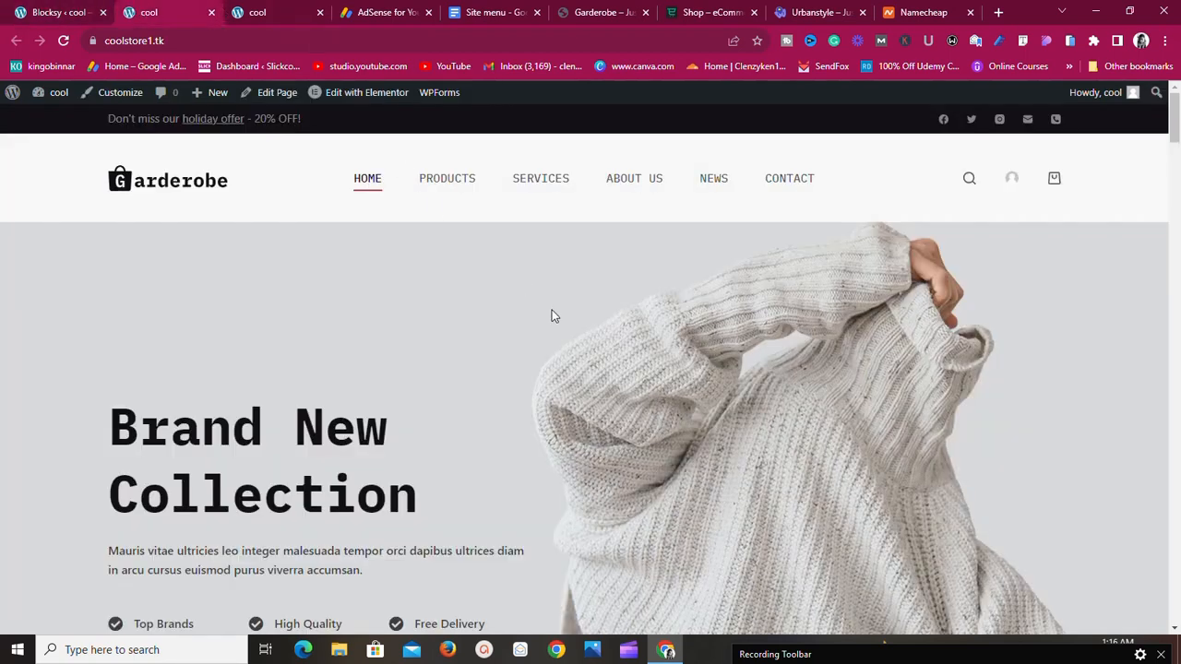
click(471, 11)
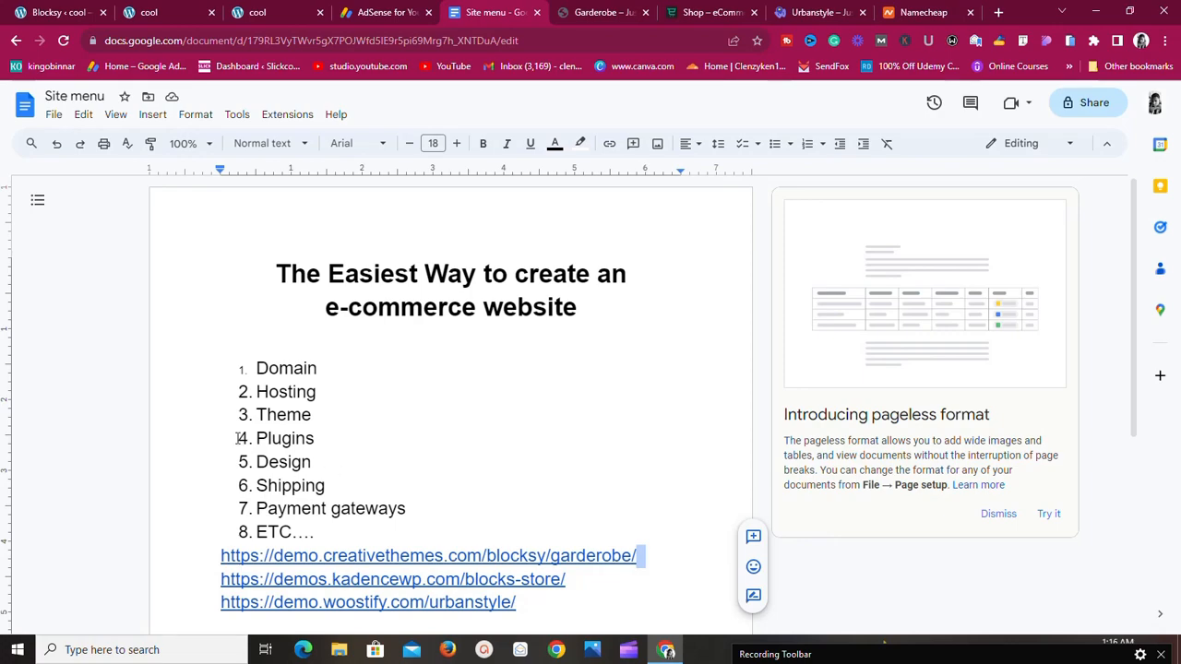
click(37, 8)
click(148, 8)
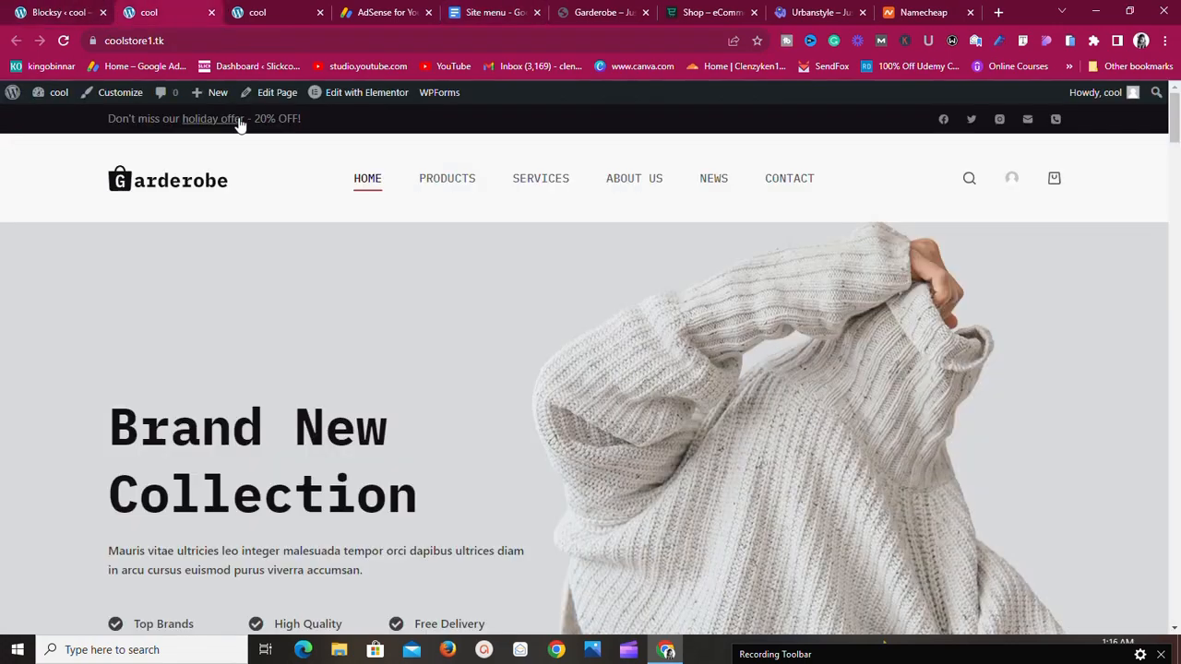
scroll(411, 267, down, 1)
scroll(411, 270, up, 1)
scroll(813, 374, down, 5)
scroll(813, 374, down, 20)
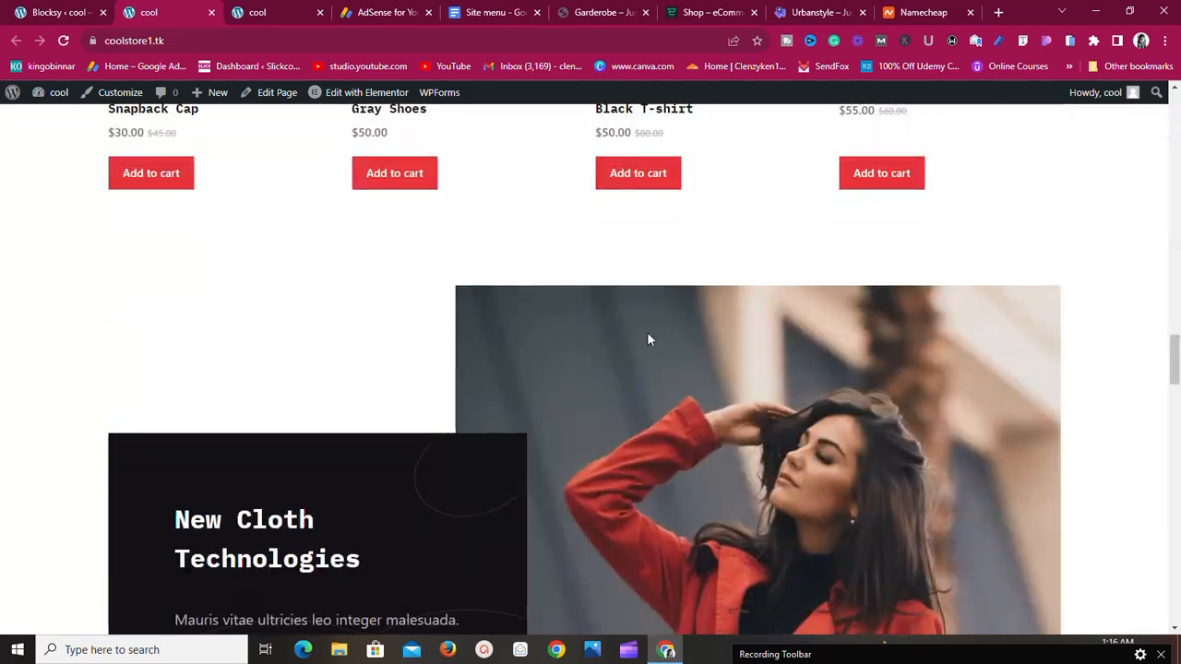
scroll(649, 332, up, 20)
scroll(625, 304, up, 5)
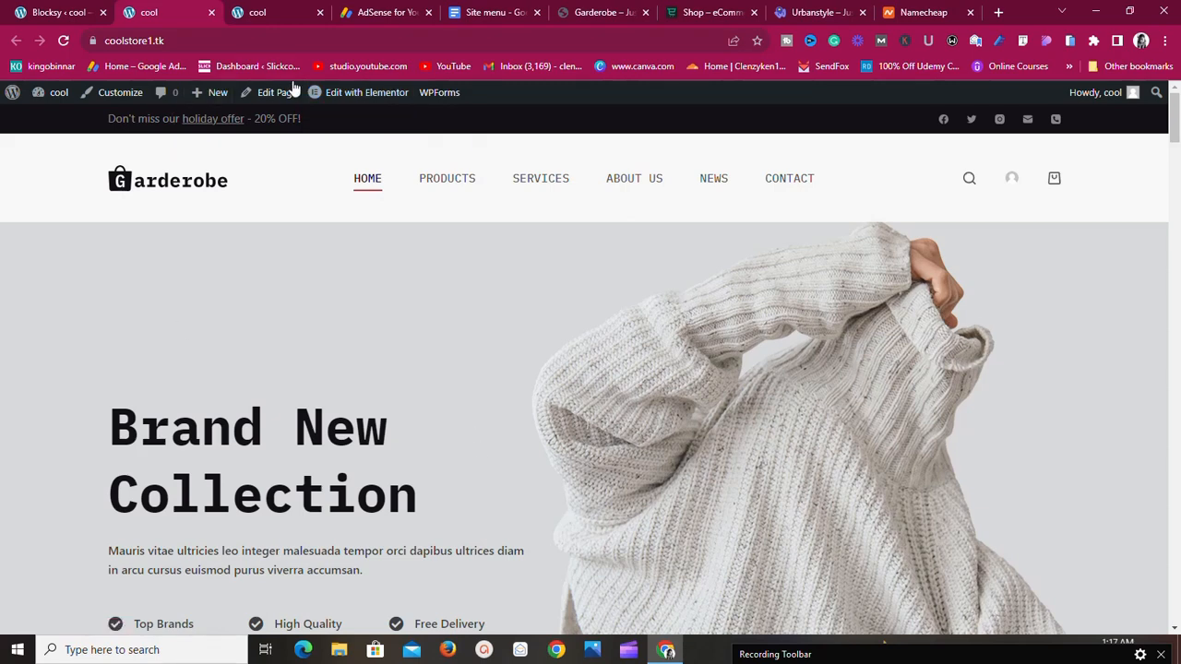
Open the home page for editing with Elementor, recreate the site's default kit and save the Elementor Tools settings.
click(361, 96)
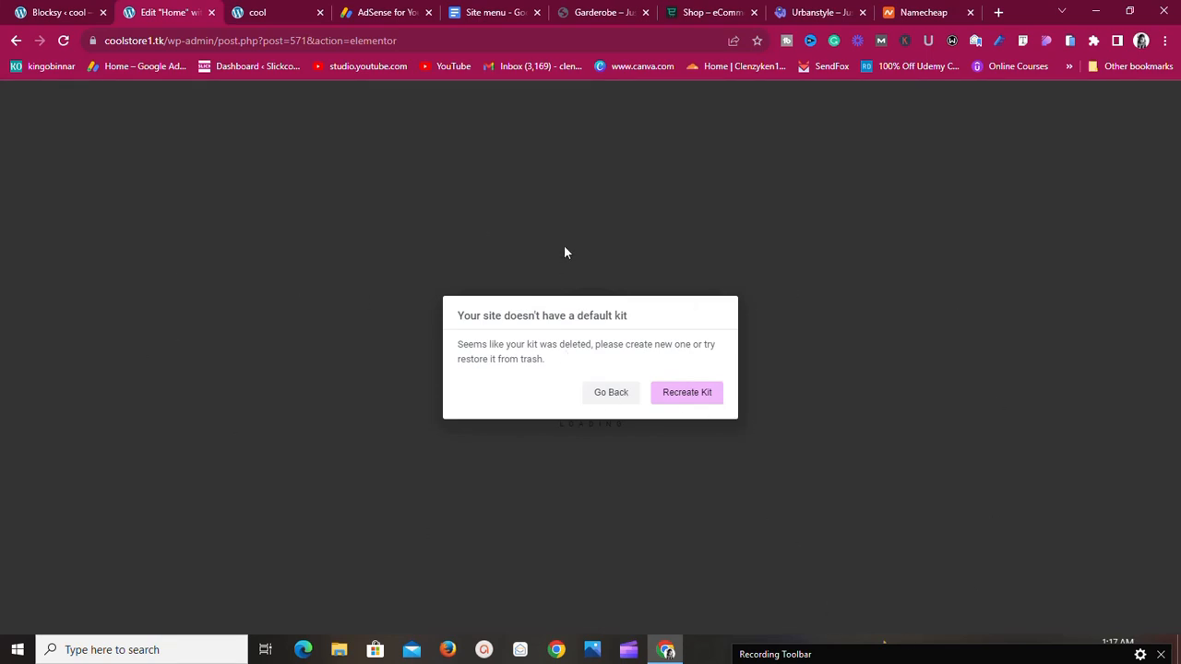
click(698, 398)
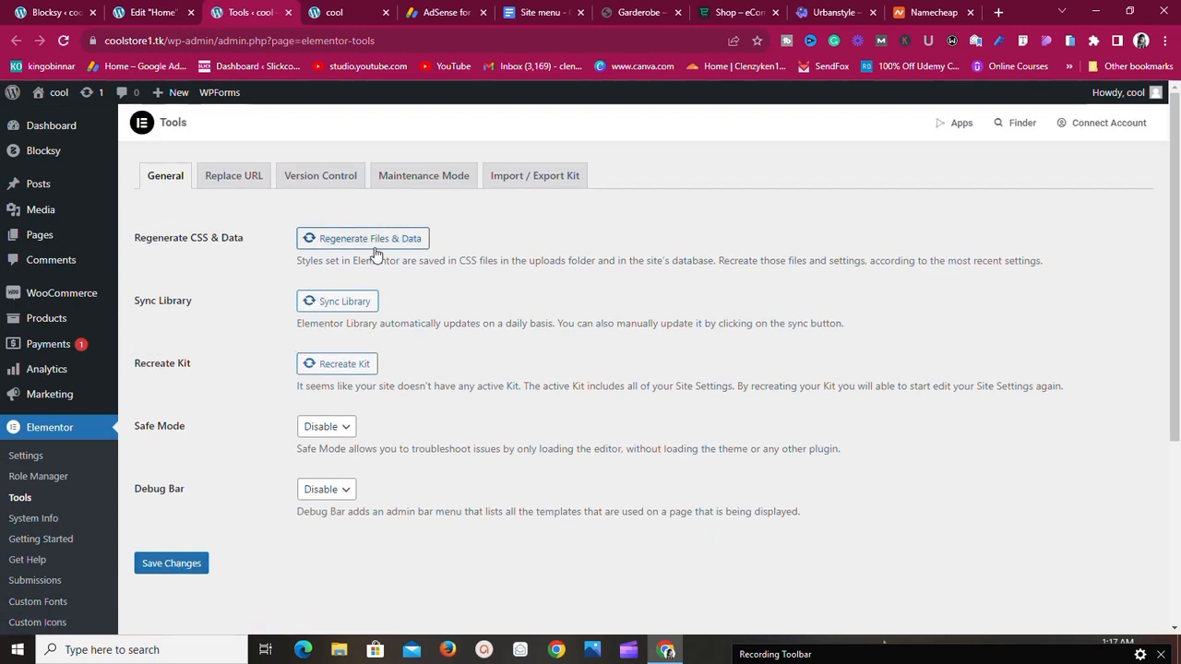
click(342, 368)
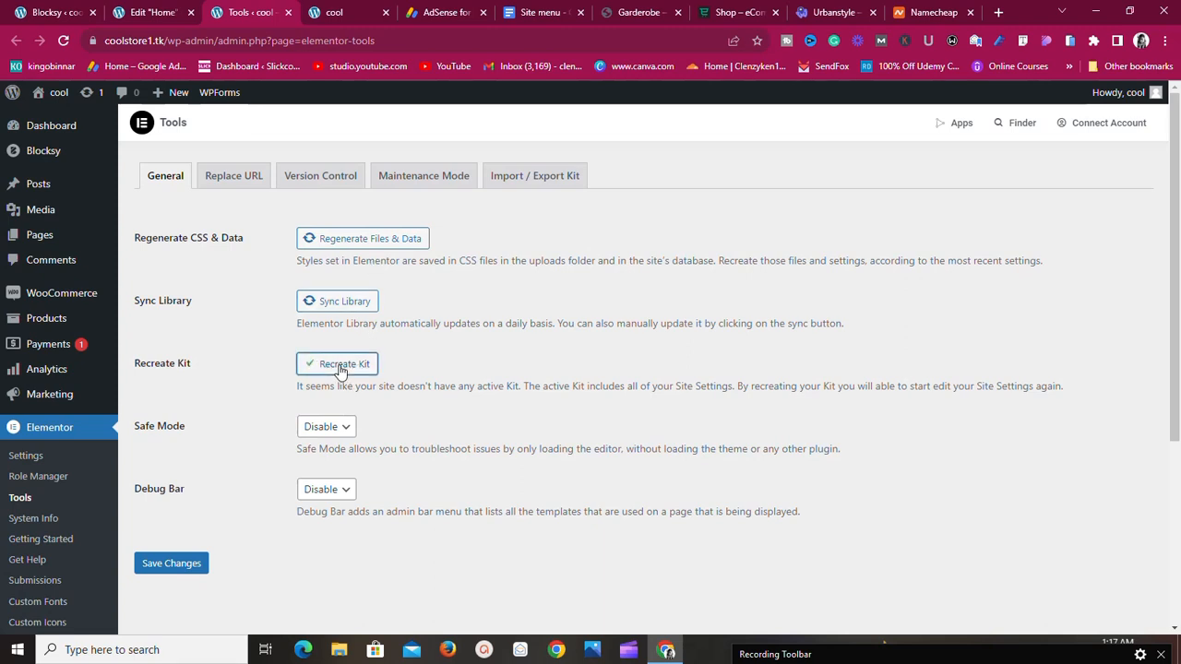
click(180, 565)
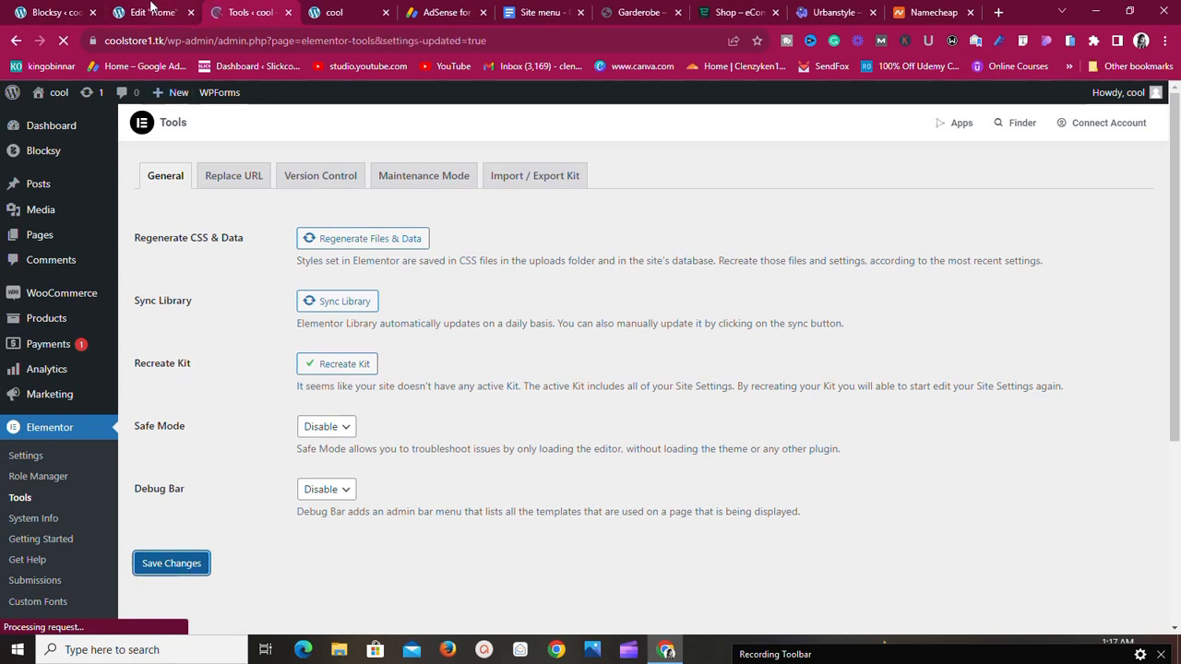
Open the live site from the Elementor Tools page, load its home page in the Elementor editor and close the Navigator.
click(149, 11)
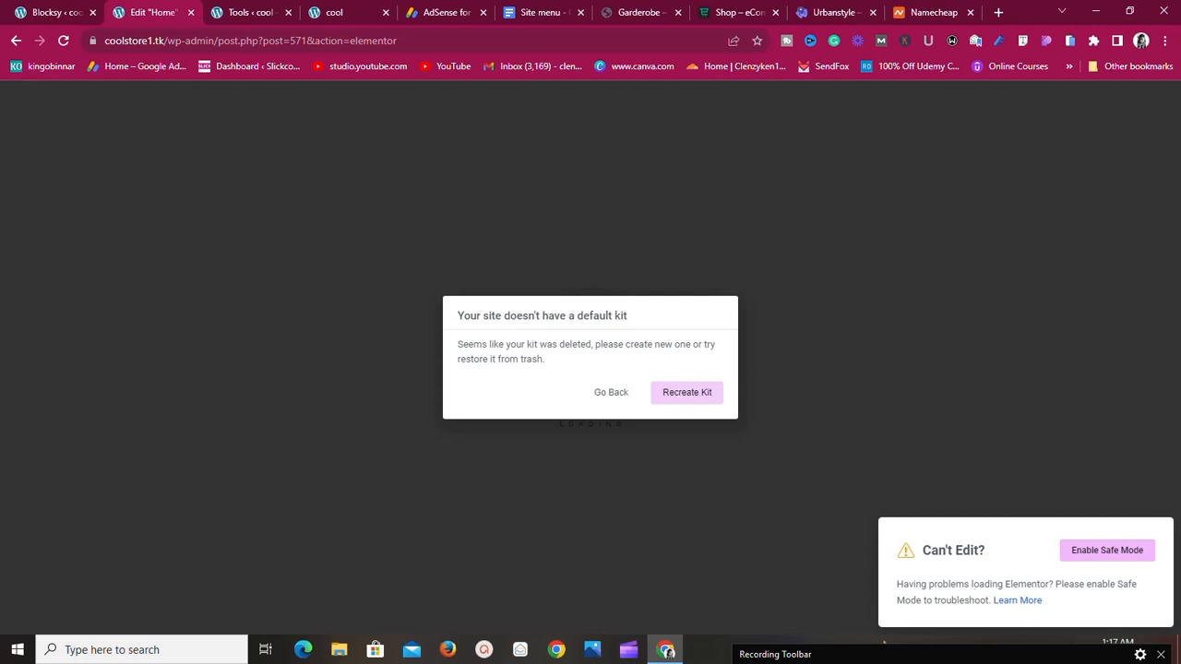
click(269, 11)
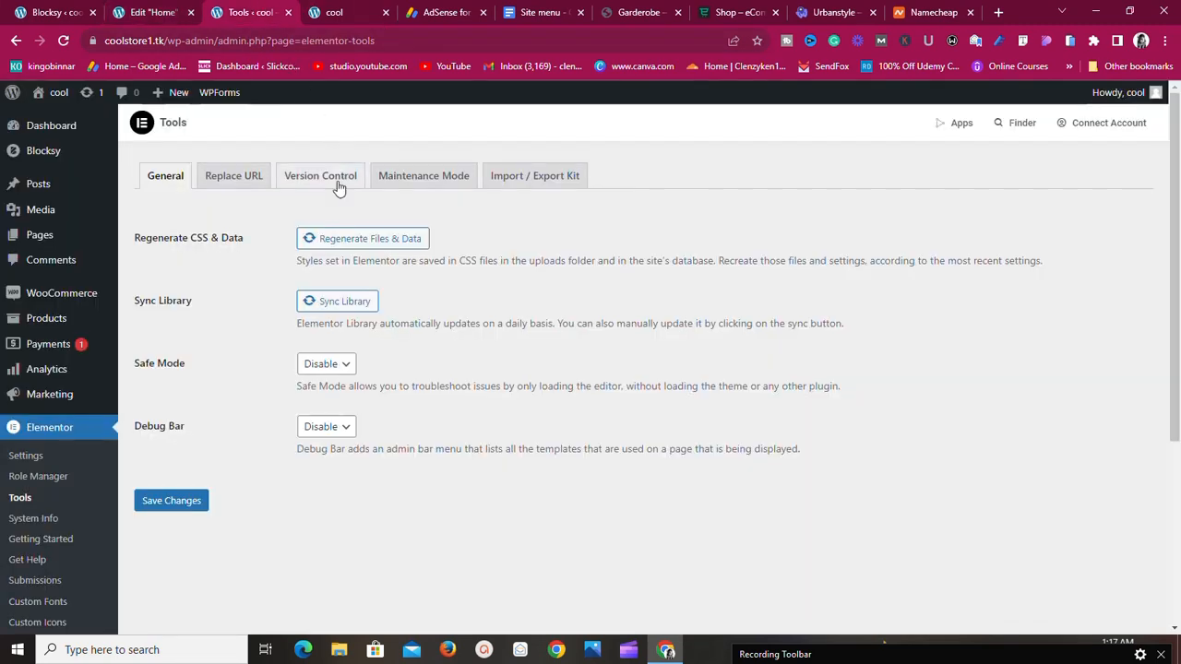
mouse_move(49, 107)
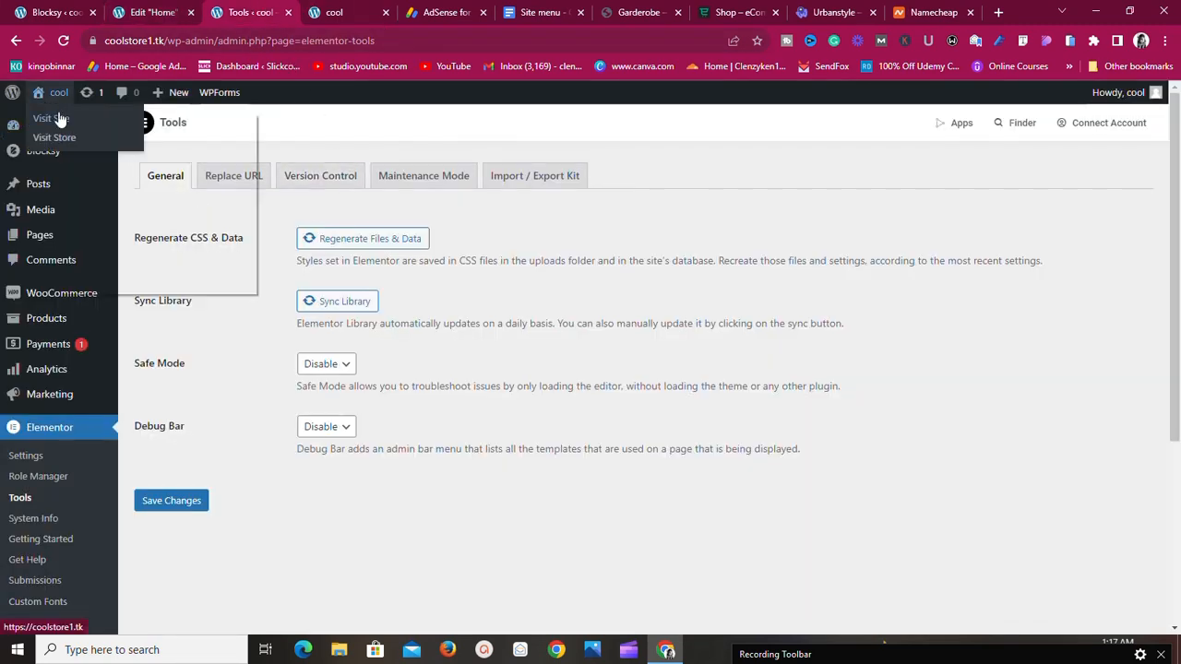
middle_click(66, 119)
click(304, 9)
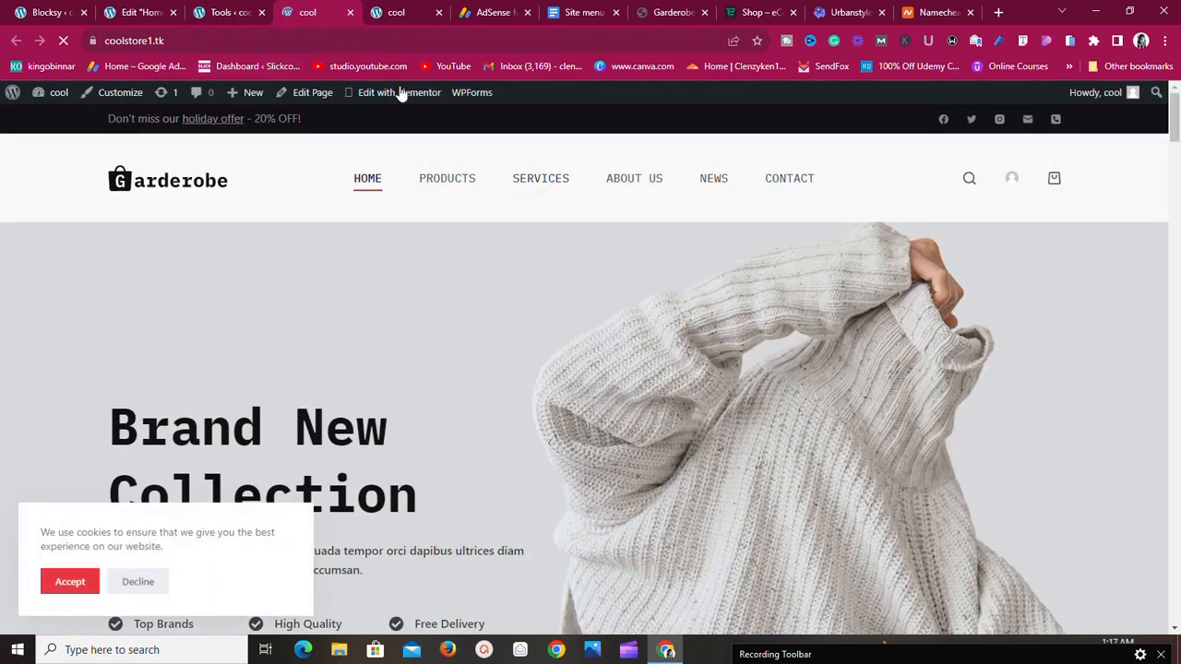
mouse_move(400, 97)
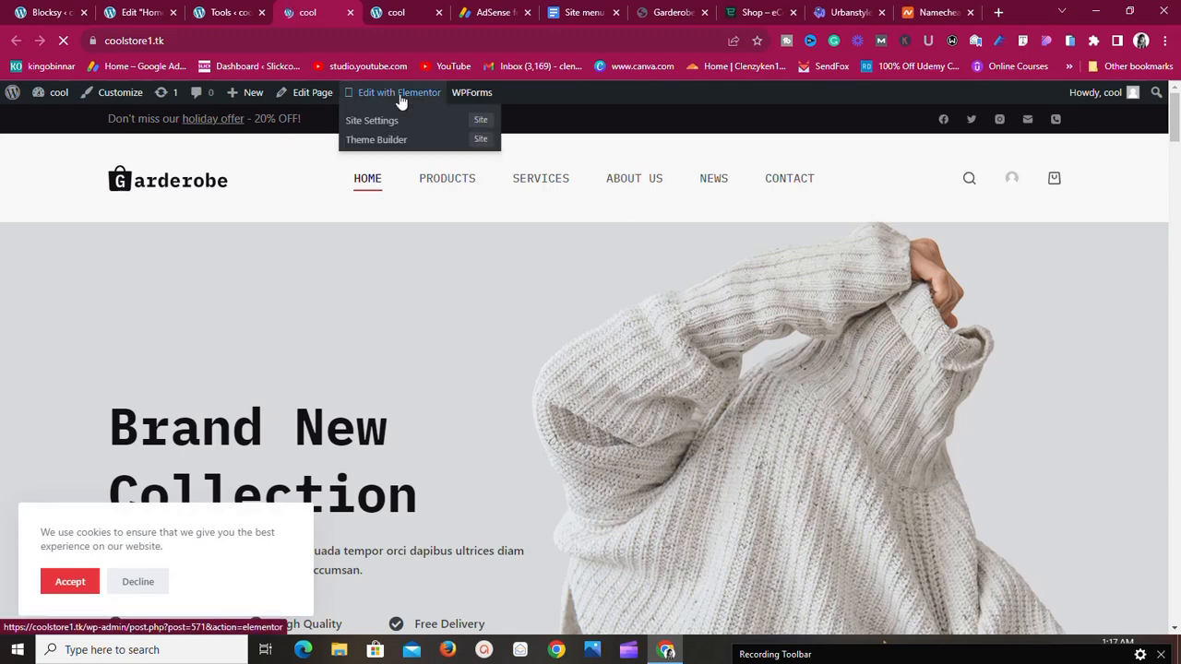
click(401, 100)
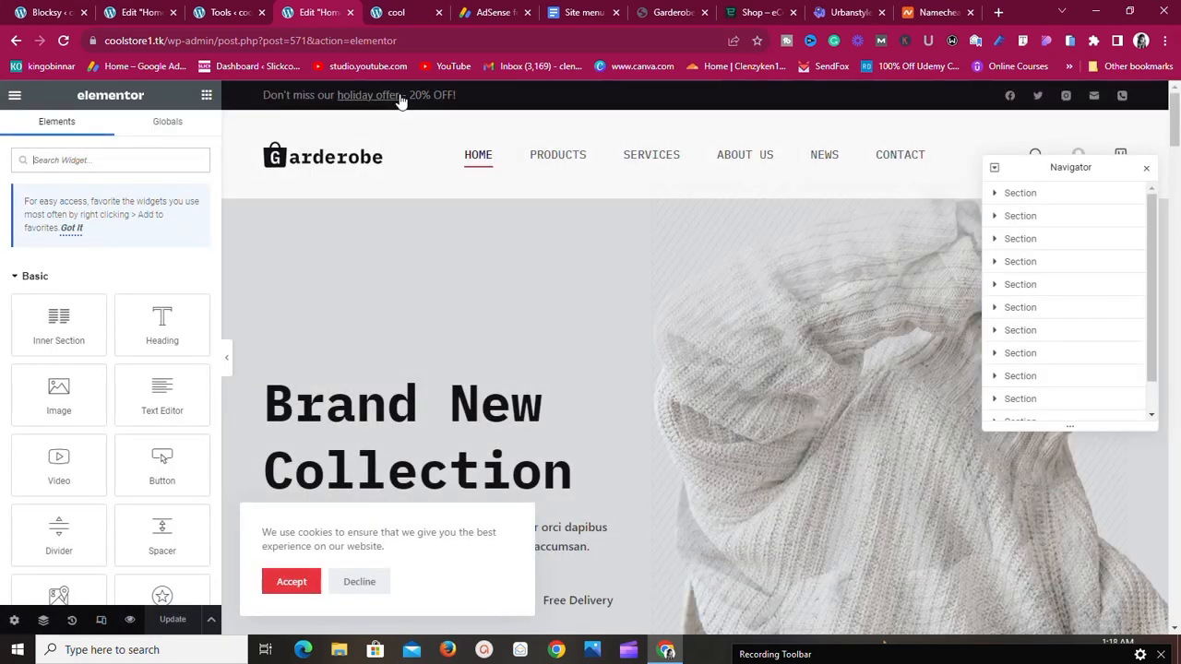
click(1149, 171)
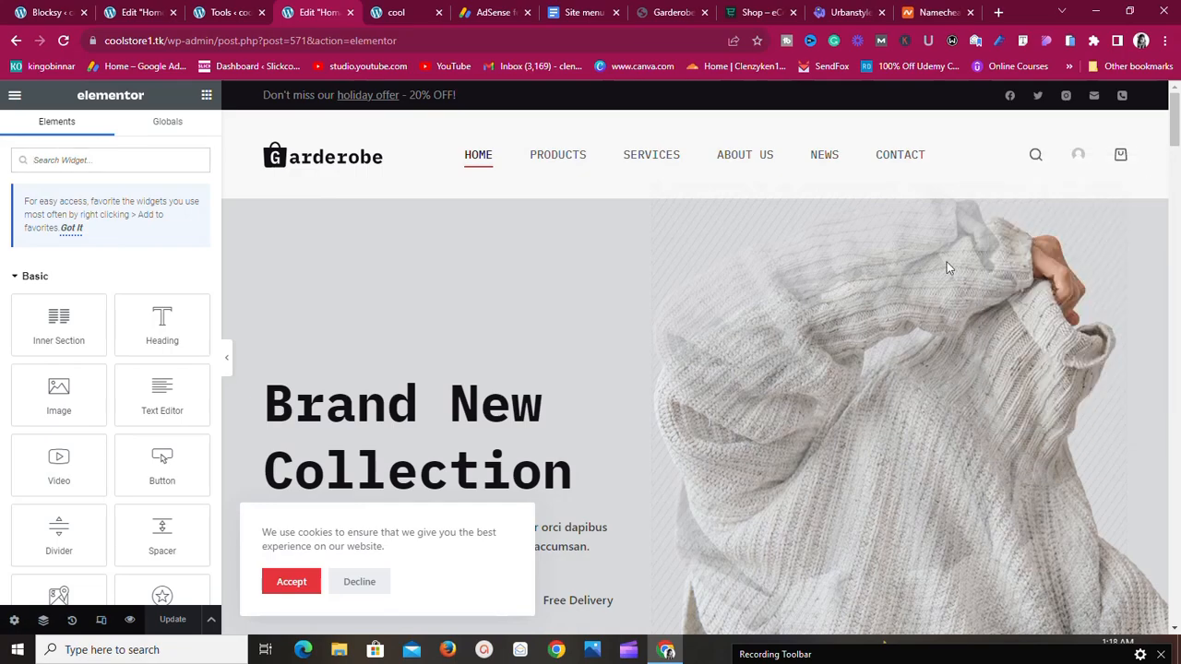
Set the hero heading on the home page to "Brand New Collection Available" and accept the cookie notice in the preview.
scroll(459, 378, down, 12)
scroll(458, 373, up, 12)
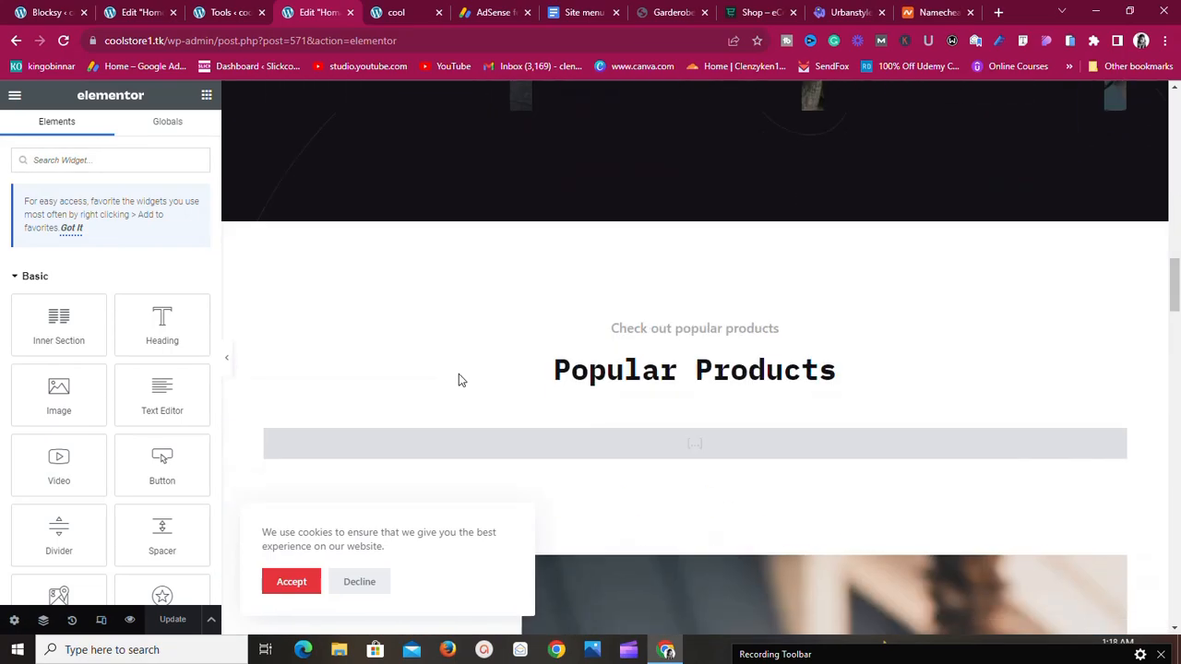
scroll(395, 385, down, 3)
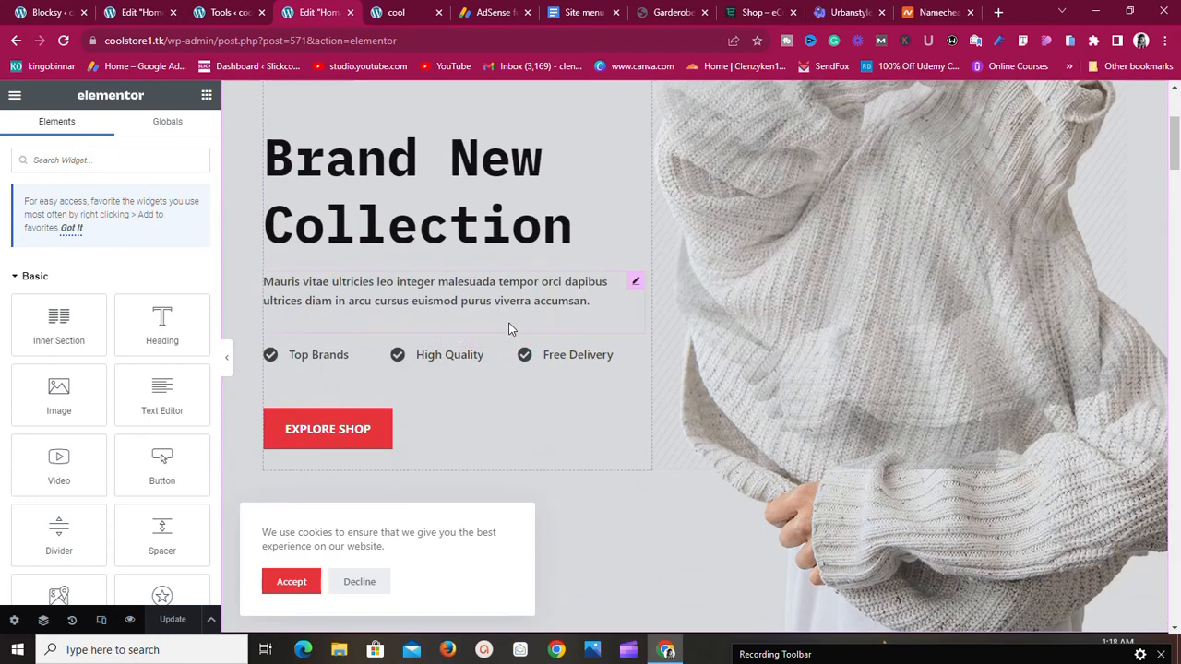
scroll(526, 377, up, 3)
click(535, 388)
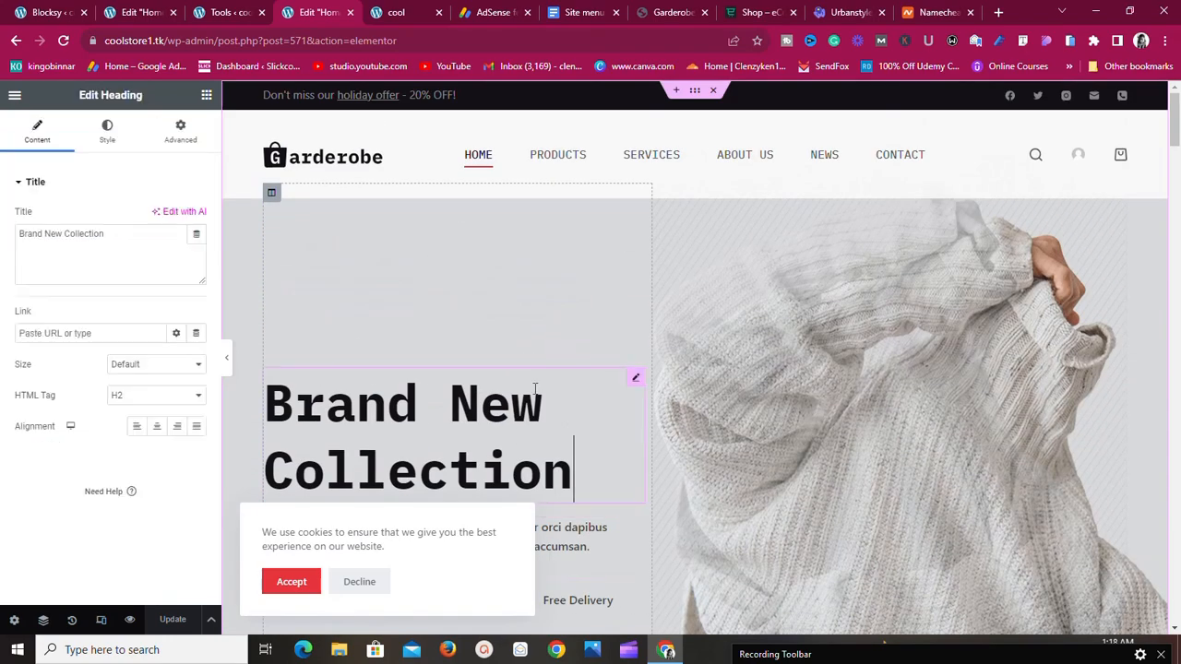
click(37, 239)
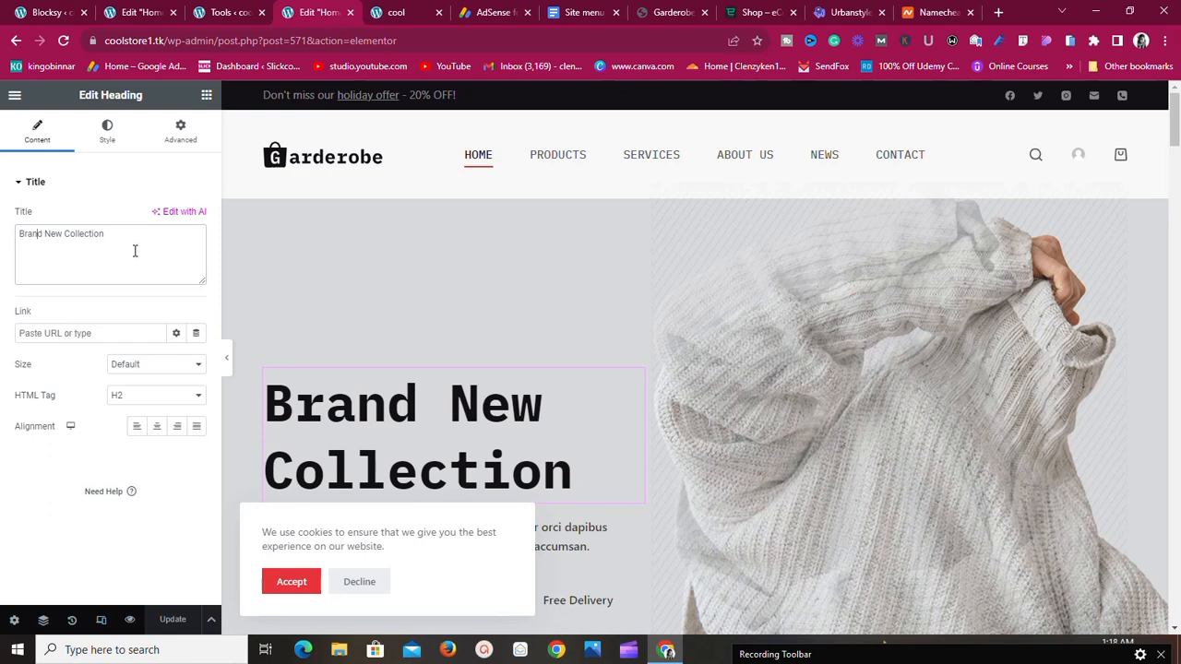
key(BackSpace)
key(BackSpace)
key(BackSpace)
key(BackSpace)
key(BackSpace)
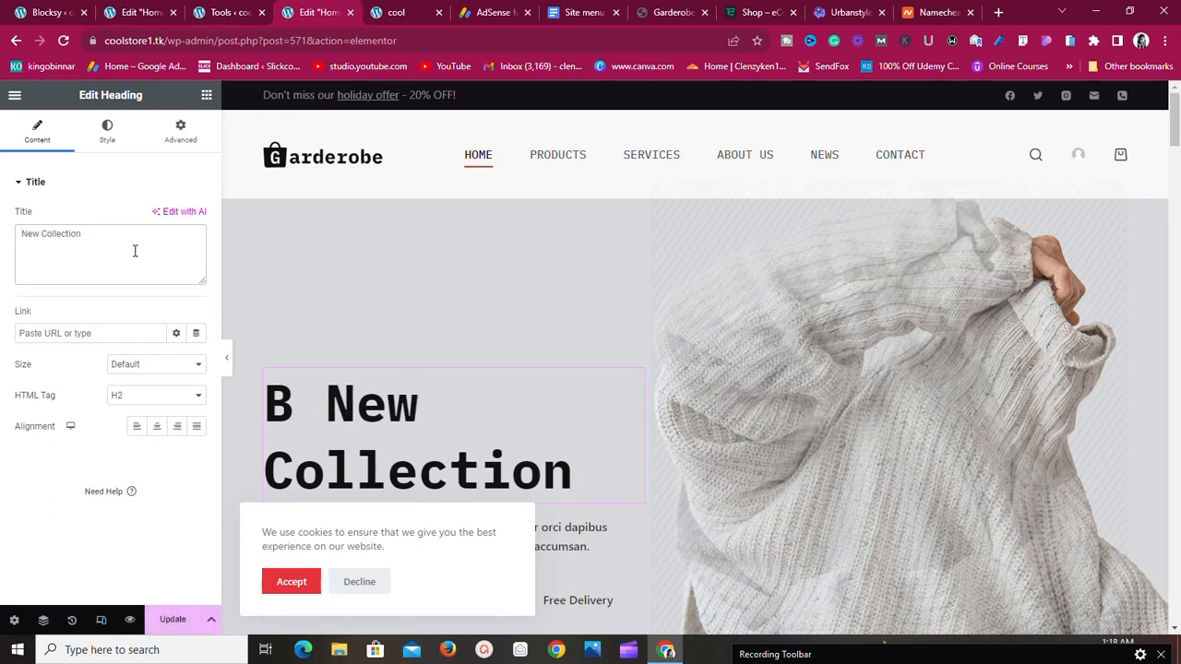
text(Brand)
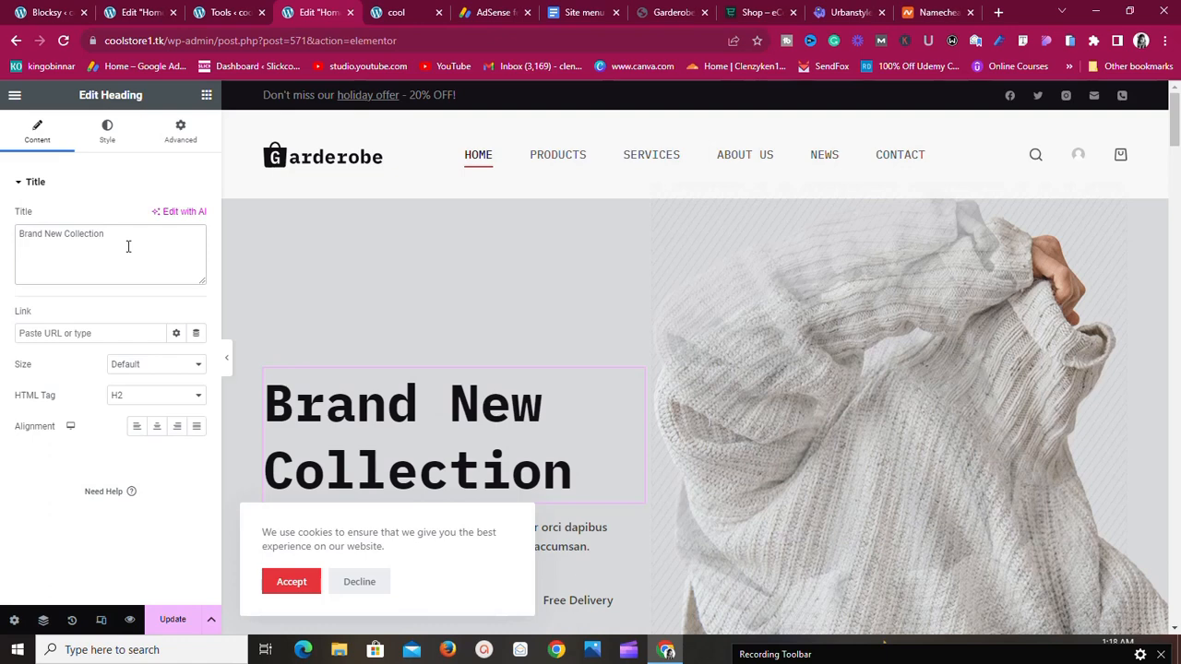
text(Available)
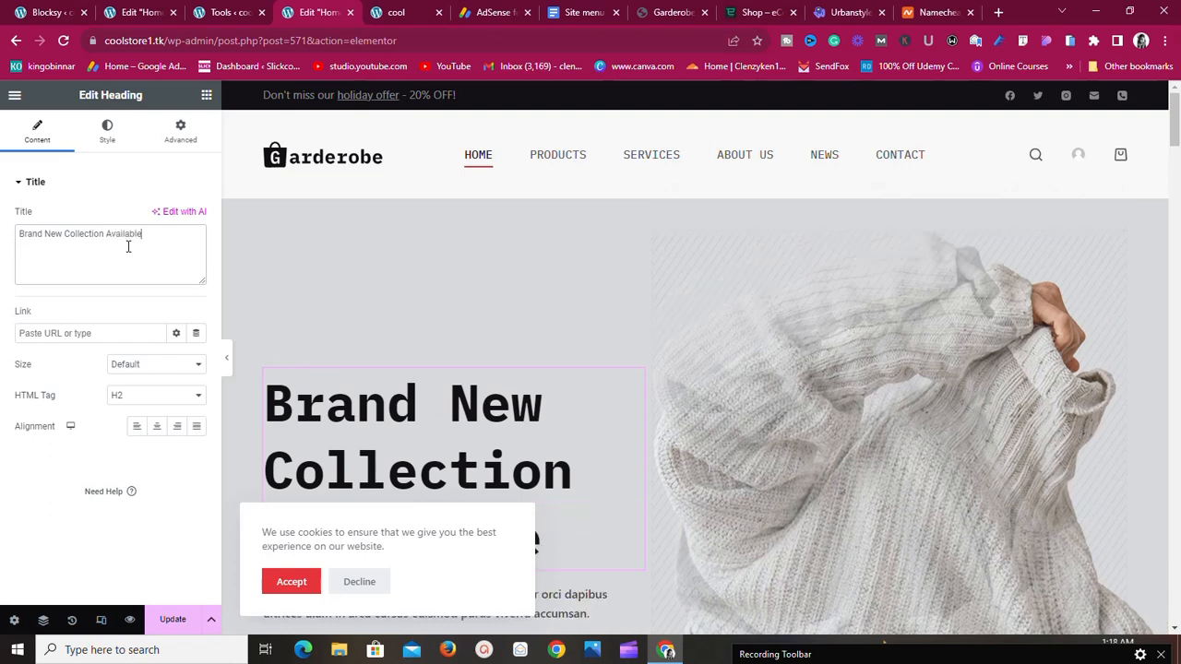
click(291, 582)
Examine the editing options of the hero paragraph, the feature row, the Top Brands icon box and the hero image.
scroll(715, 510, down, 3)
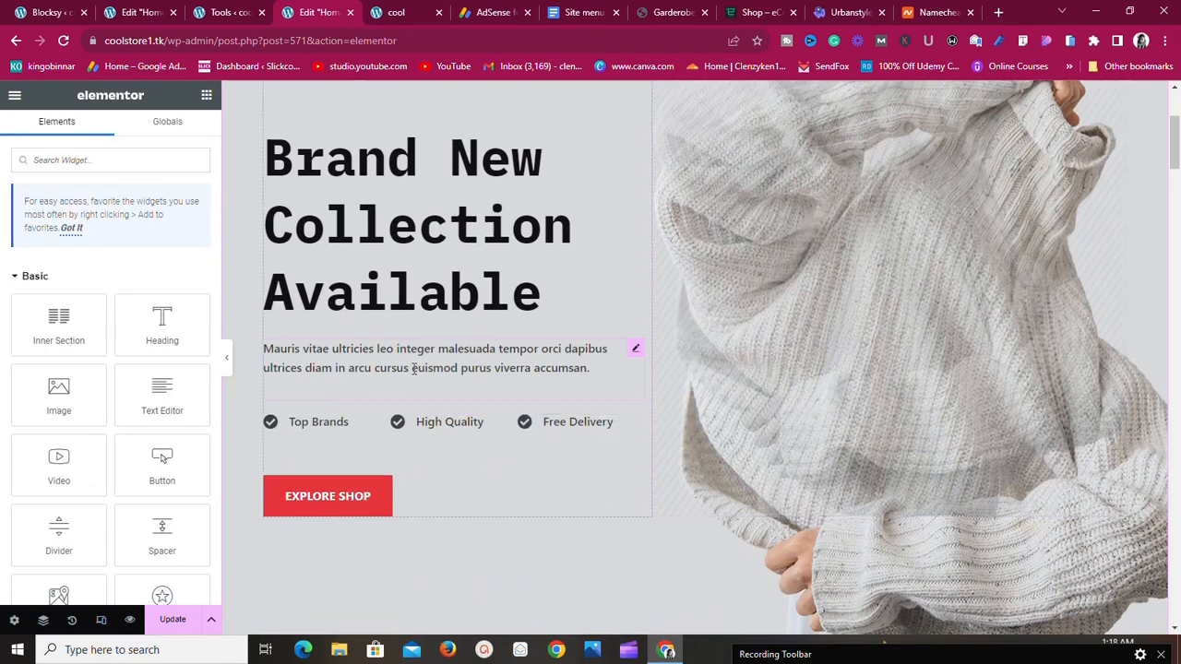
scroll(412, 369, up, 3)
scroll(355, 304, down, 6)
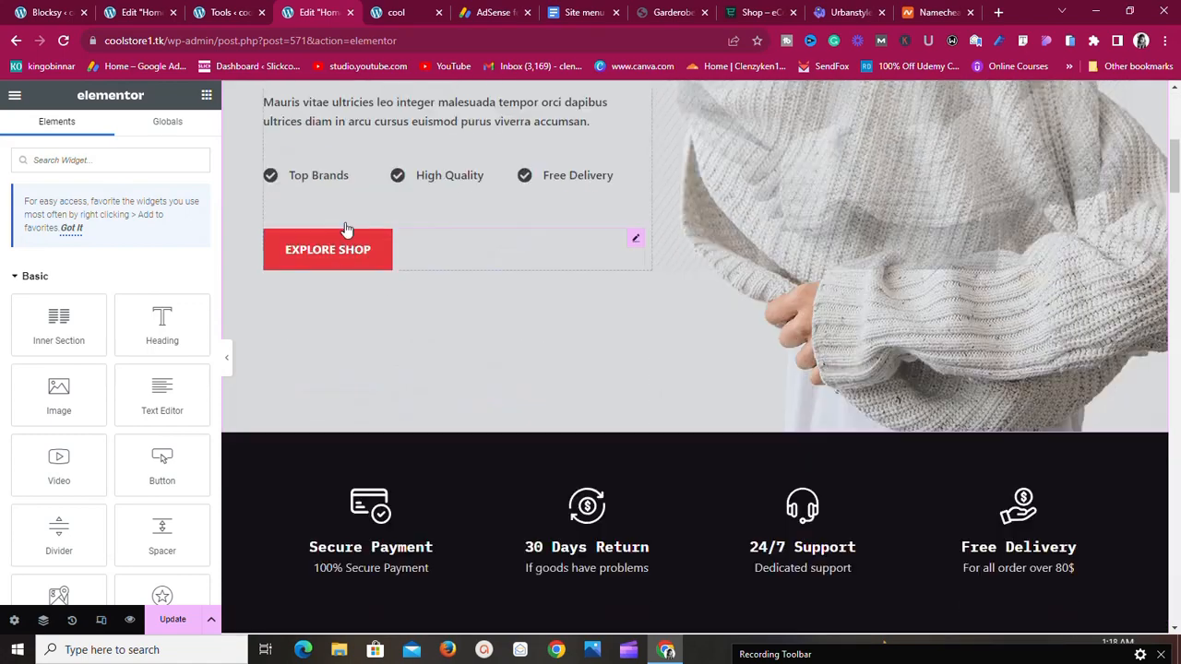
scroll(388, 176, up, 3)
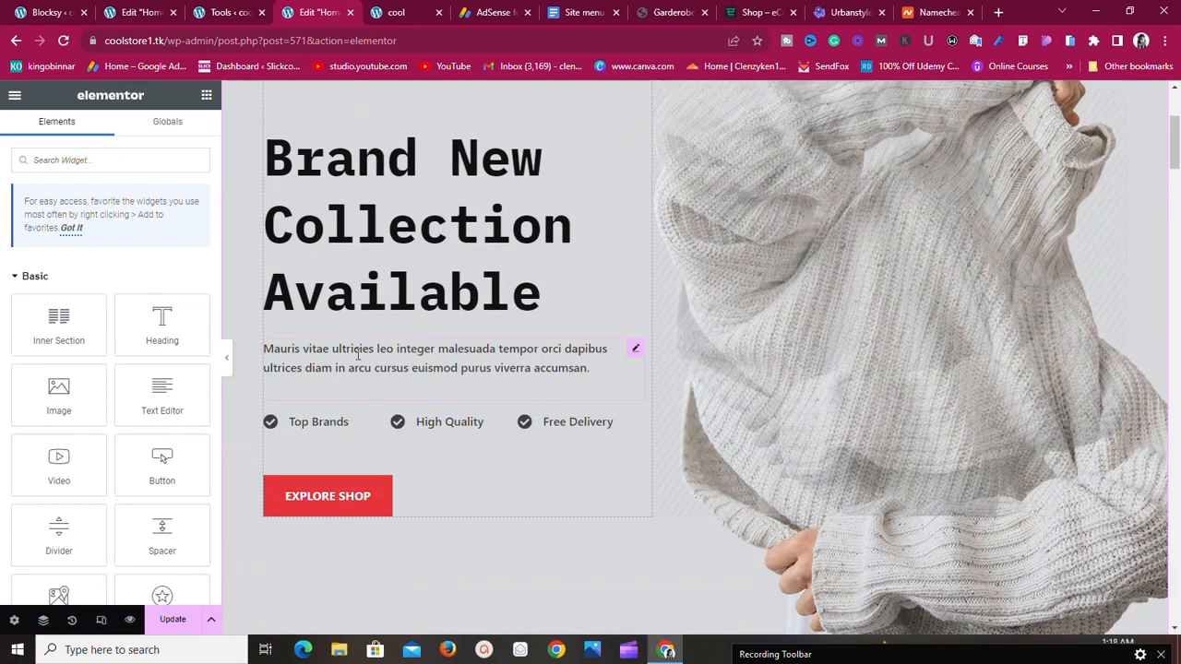
click(358, 355)
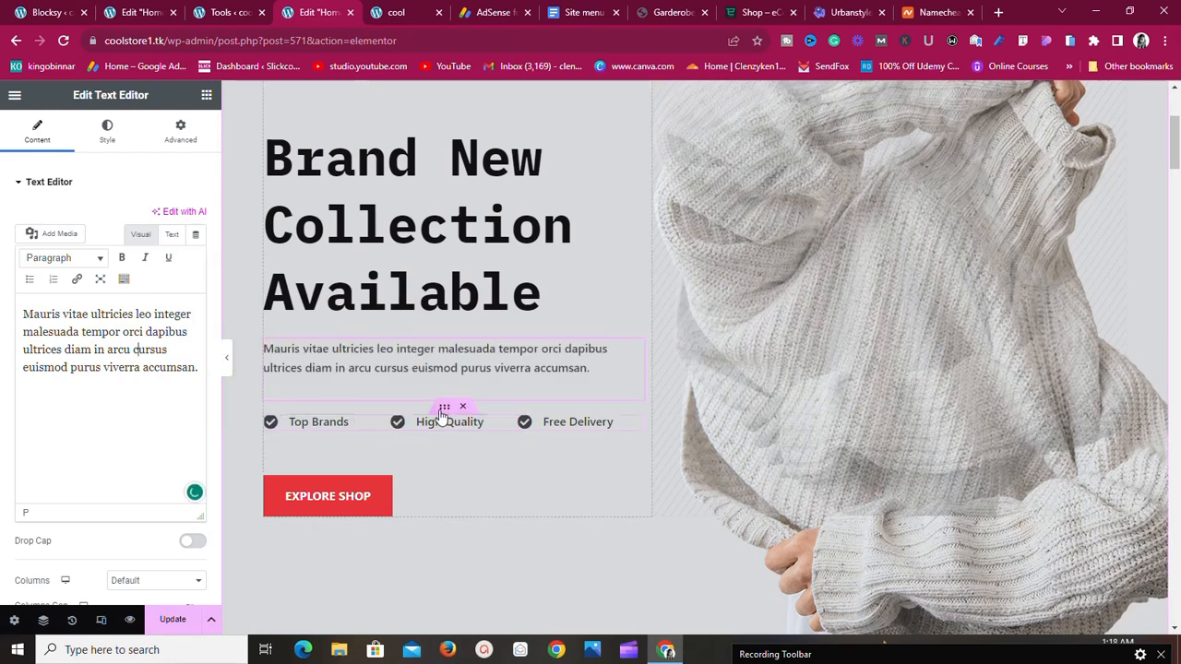
click(444, 409)
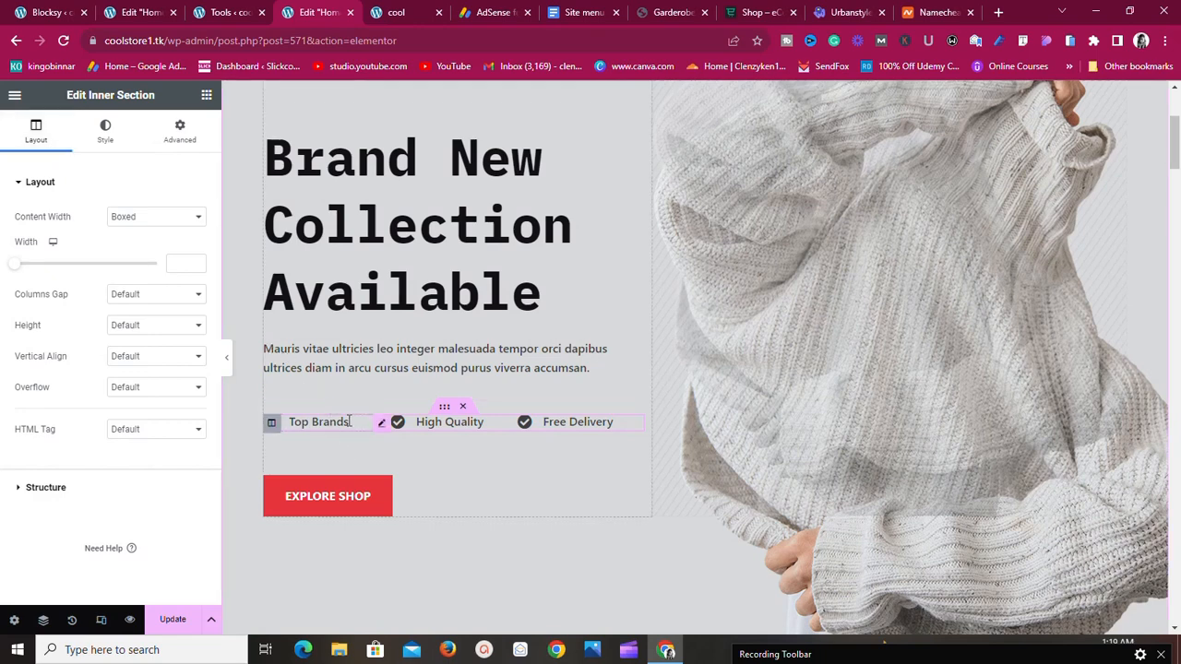
click(379, 425)
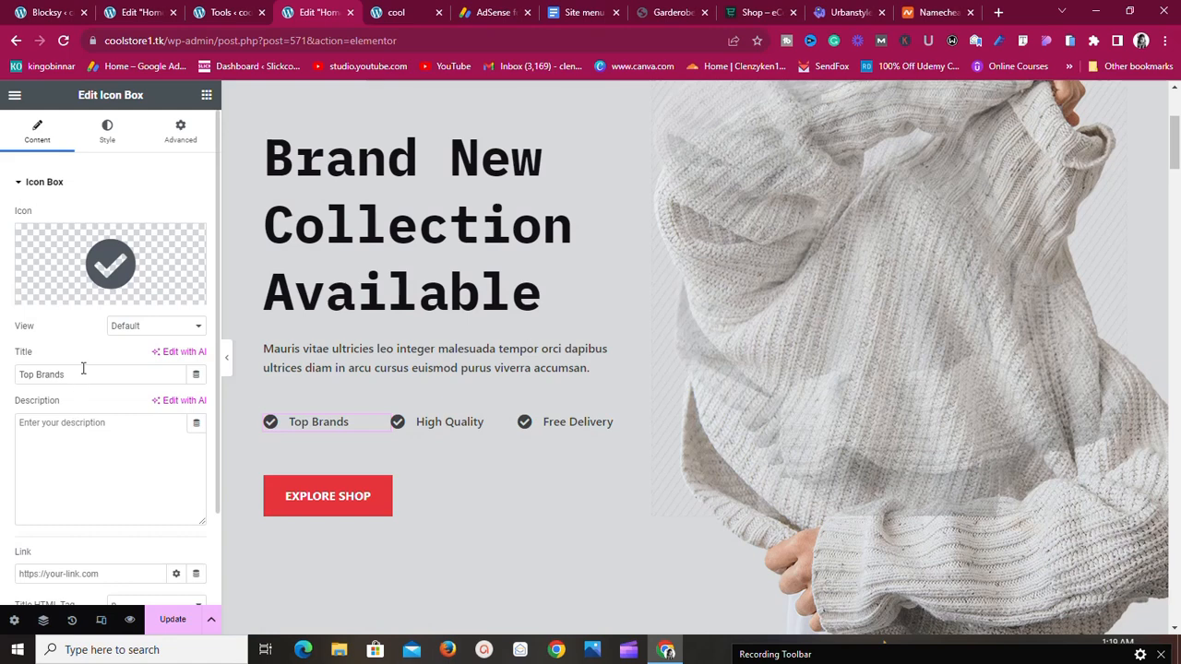
scroll(83, 368, down, 2)
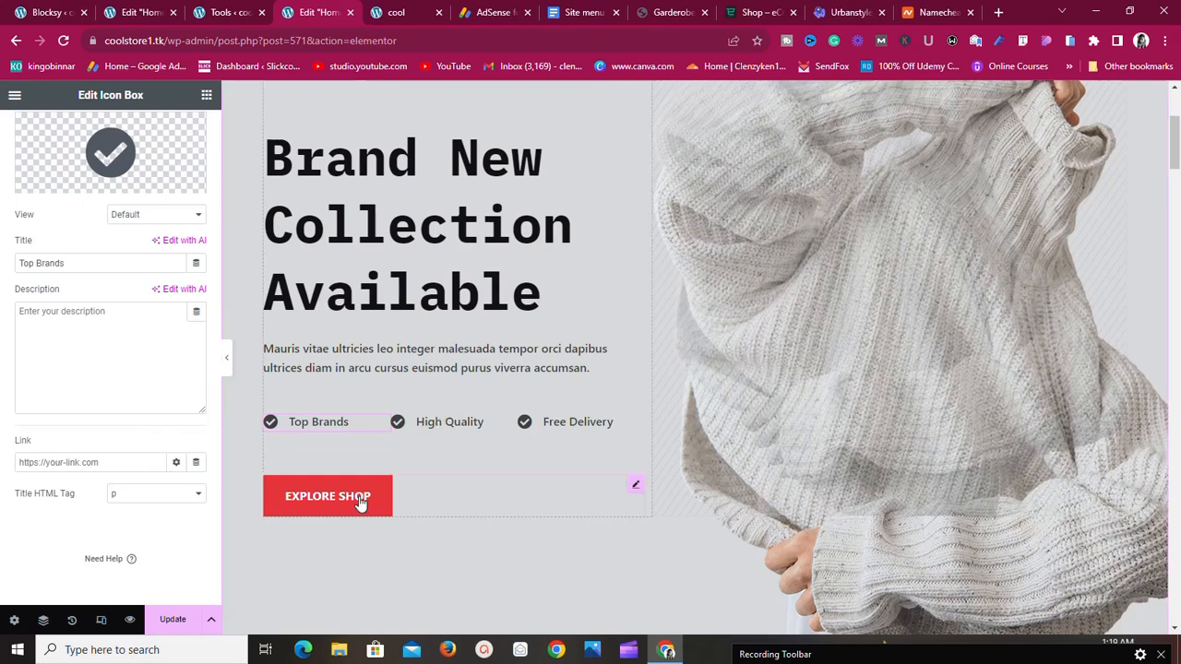
scroll(720, 305, up, 3)
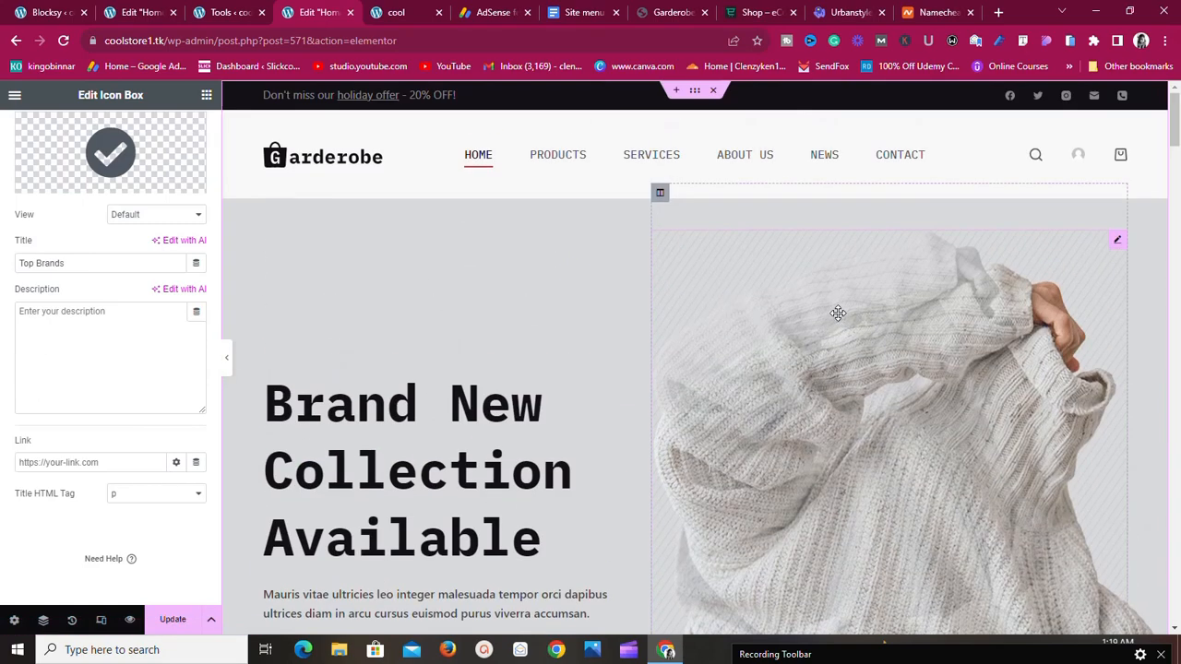
click(962, 344)
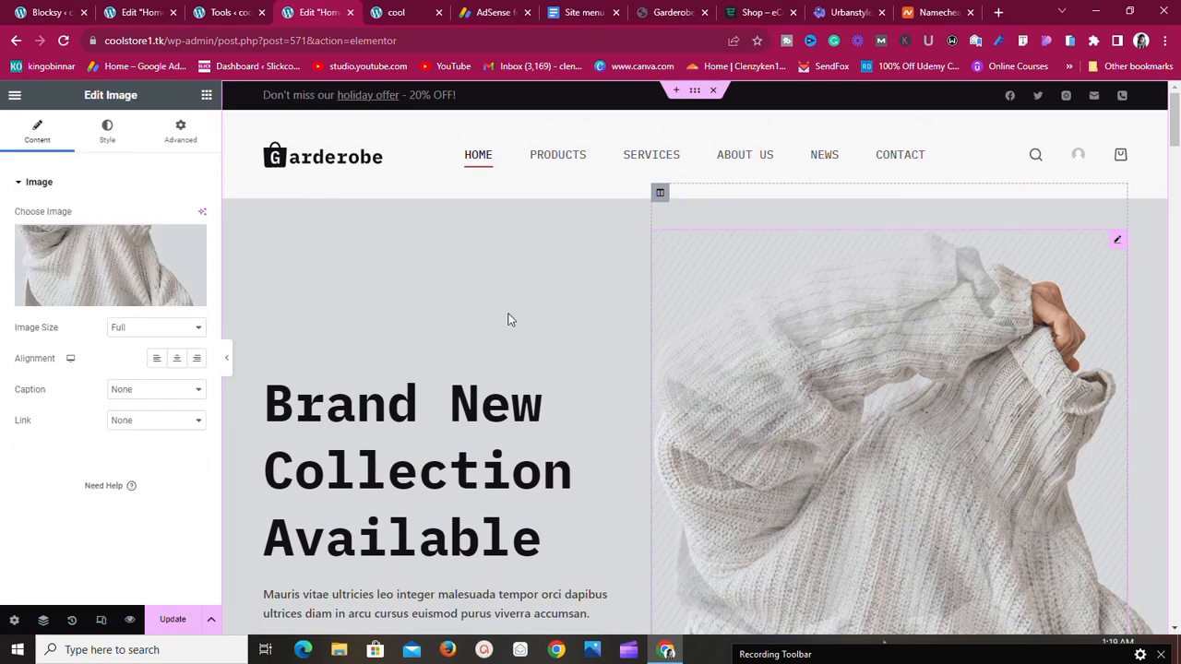
Examine the hero image's media chooser without replacing the picture, then review the image's style and content options.
click(81, 297)
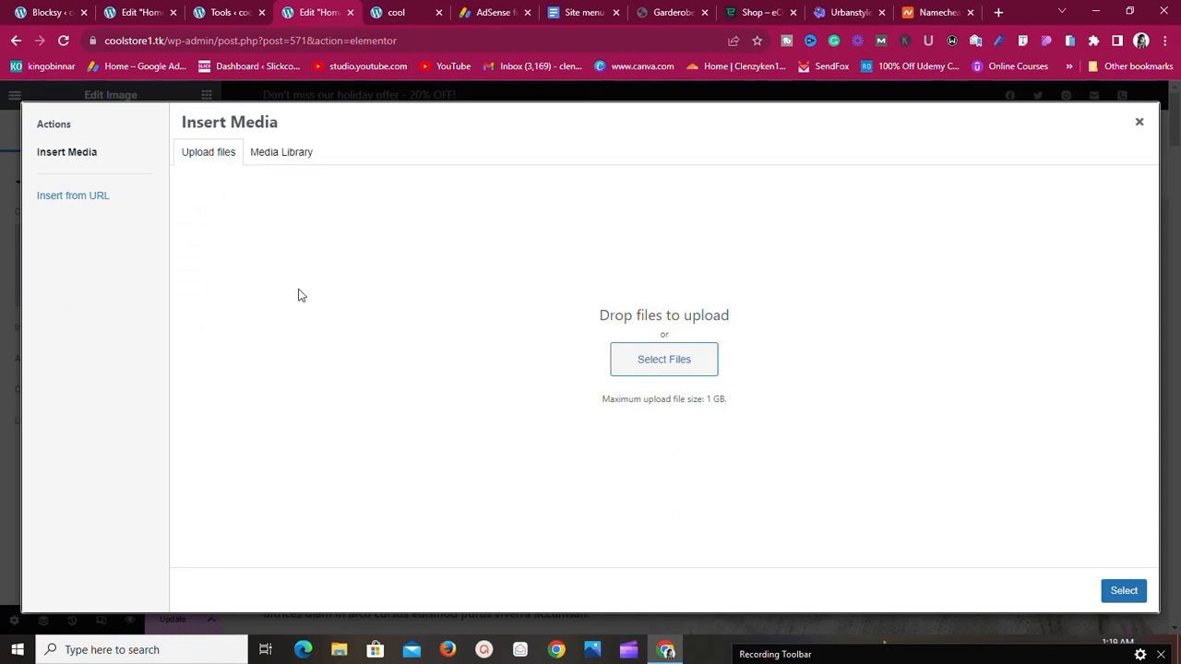
click(1139, 125)
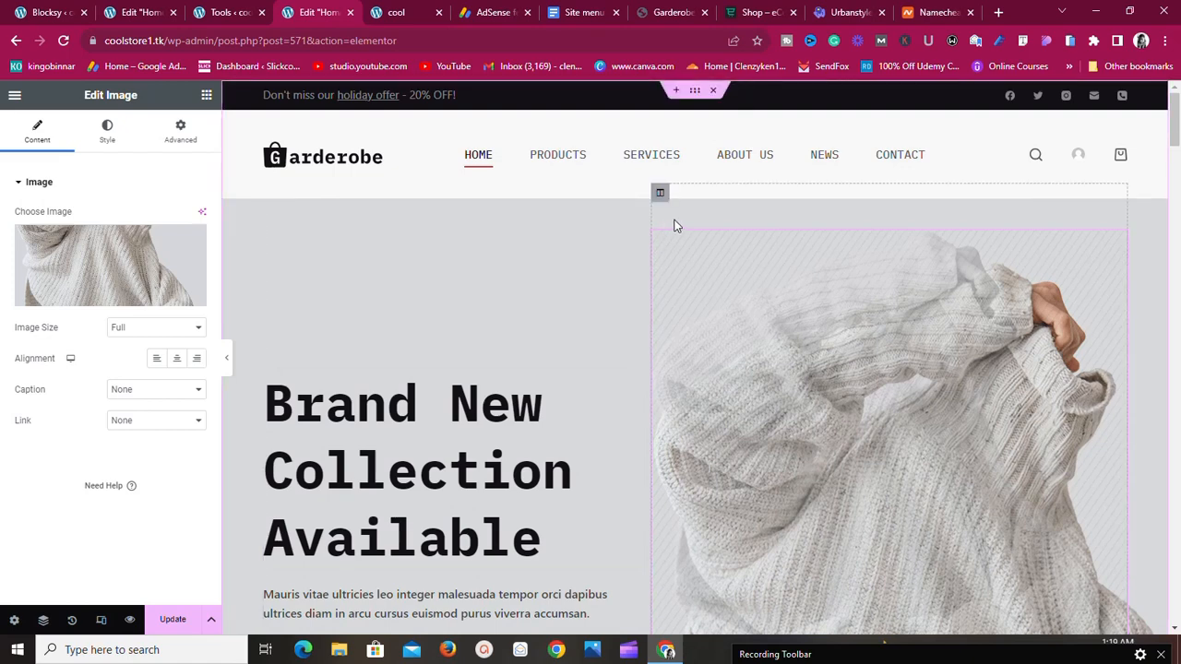
click(104, 147)
click(55, 146)
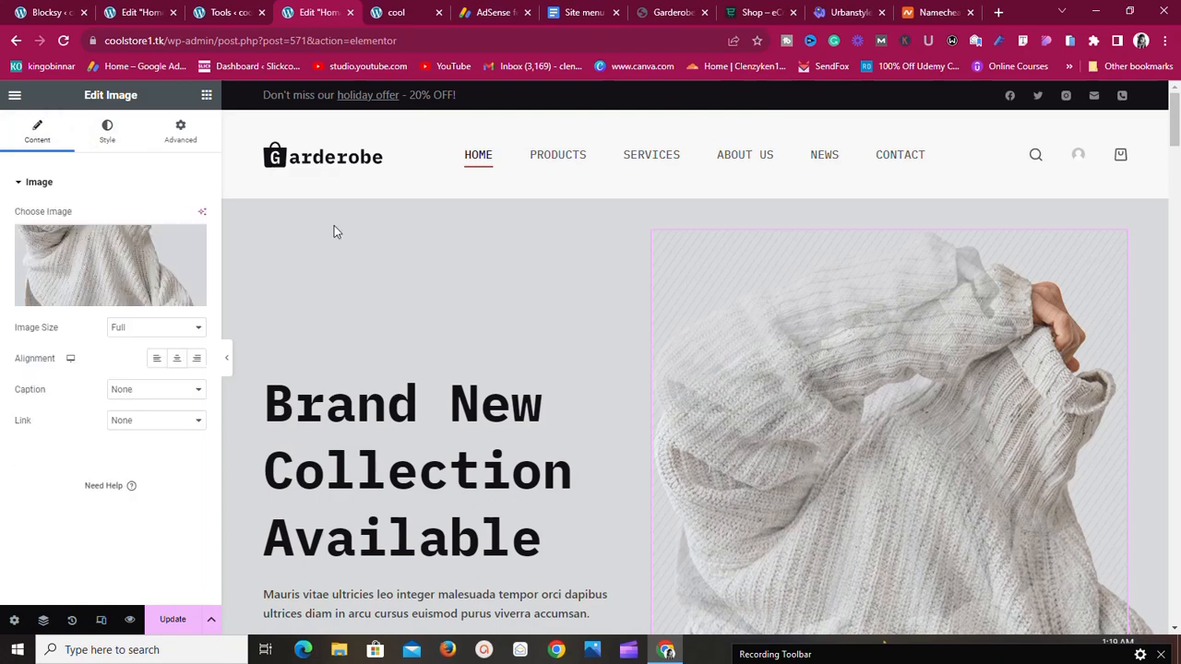
scroll(501, 247, down, 8)
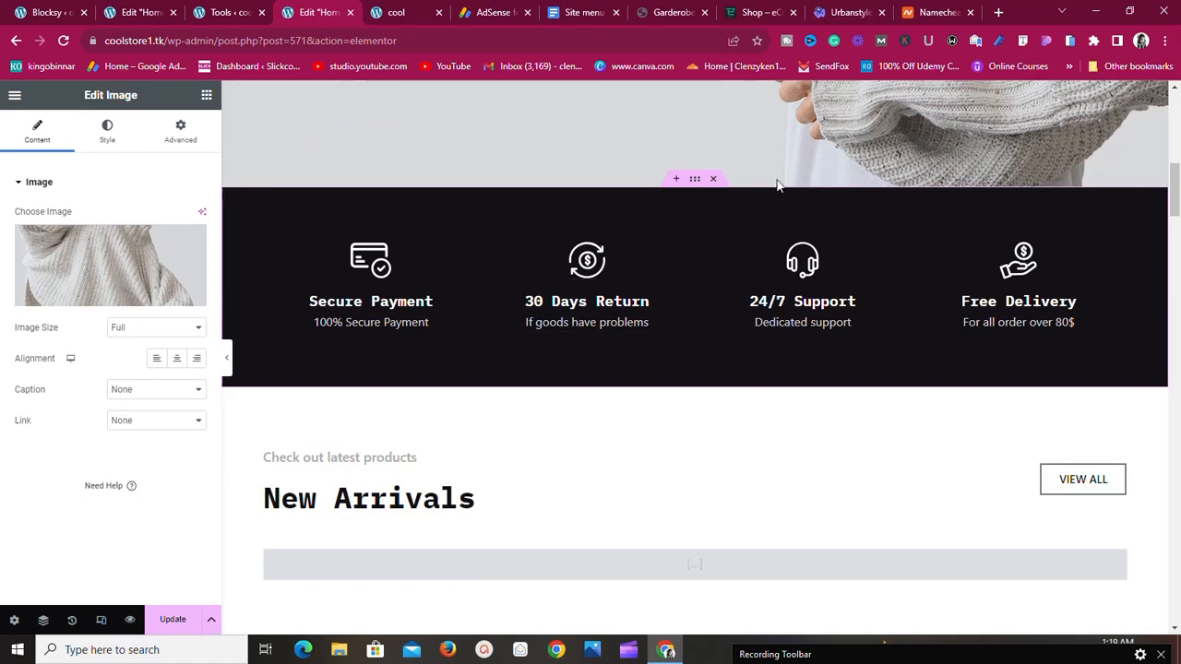
scroll(741, 156, up, 8)
scroll(741, 174, down, 8)
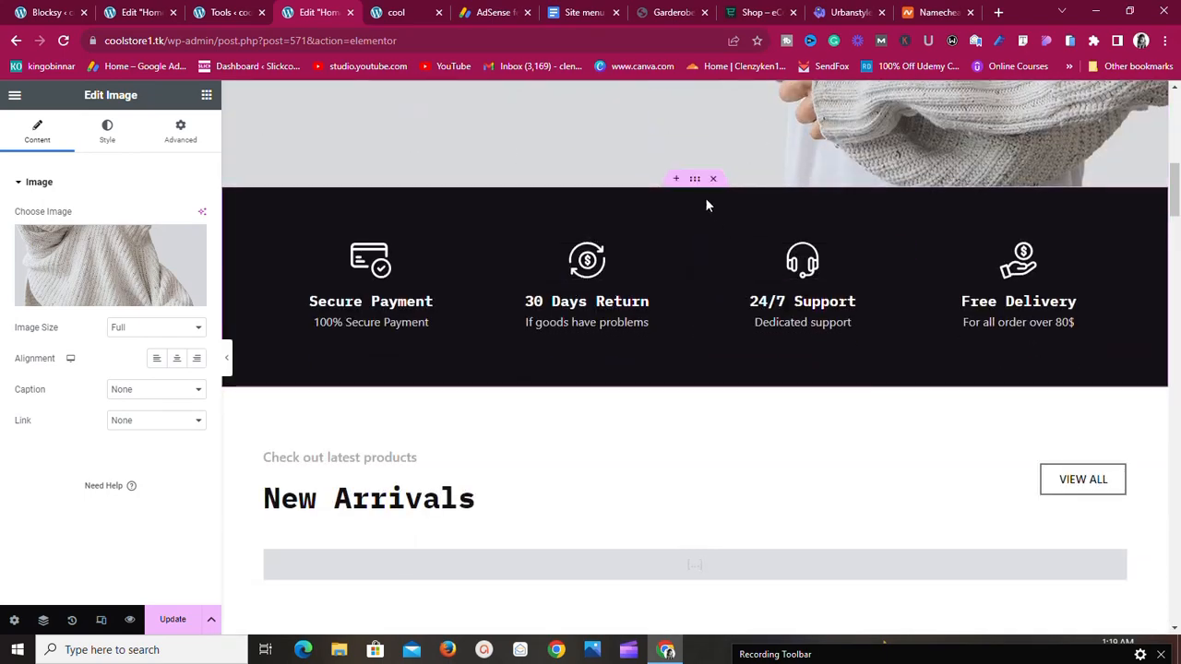
Examine the feature section's layout and background settings, the Secure Payment column and icon, and the headings of the feature items.
click(696, 183)
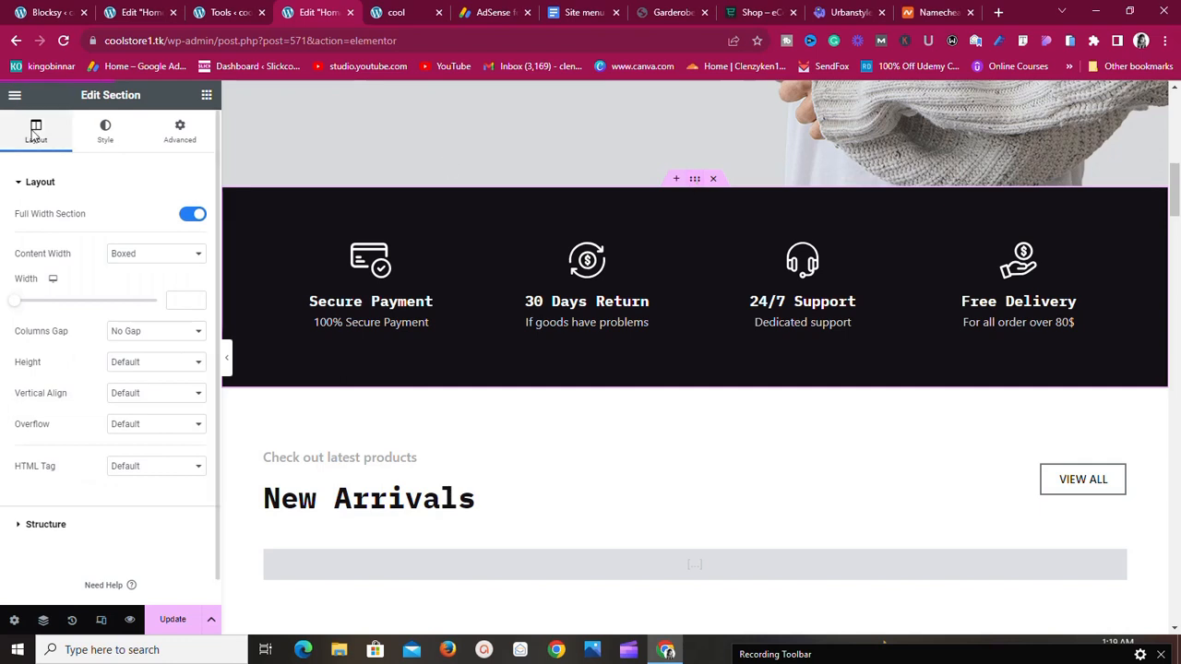
click(107, 146)
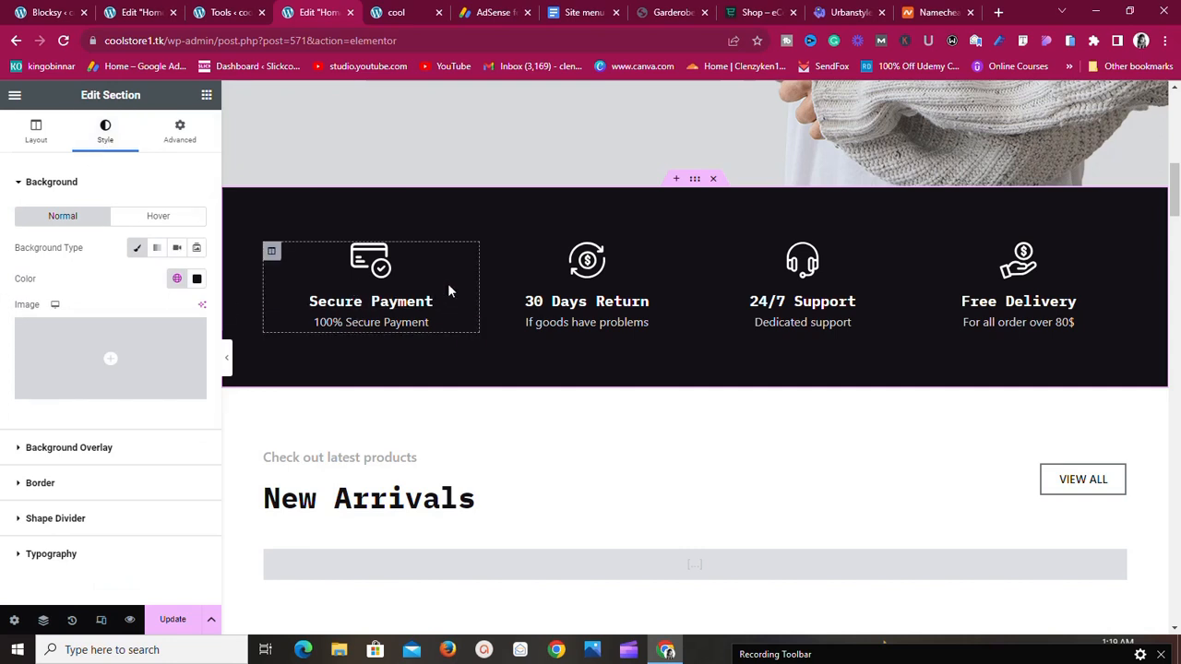
click(271, 251)
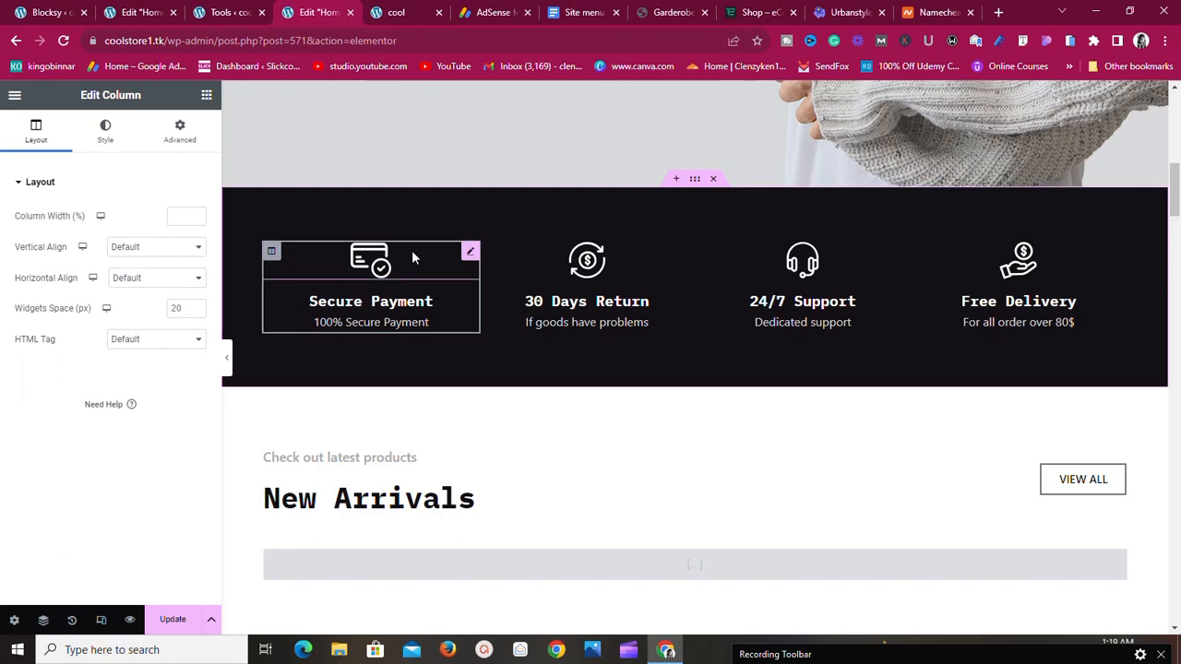
click(452, 254)
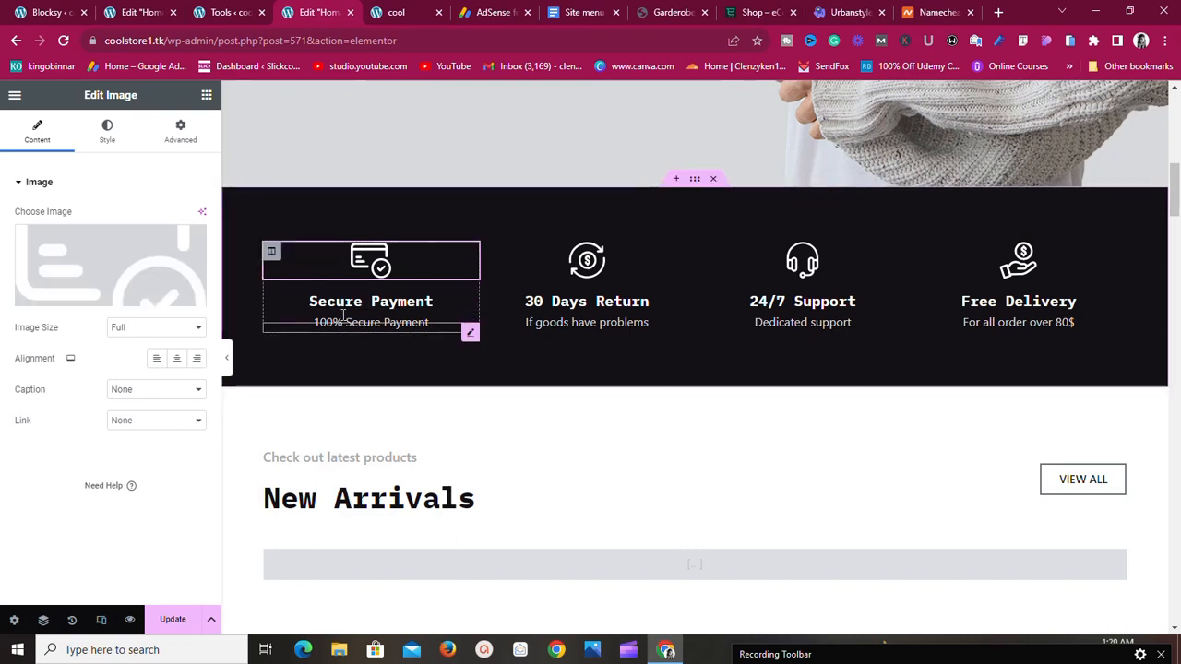
click(430, 302)
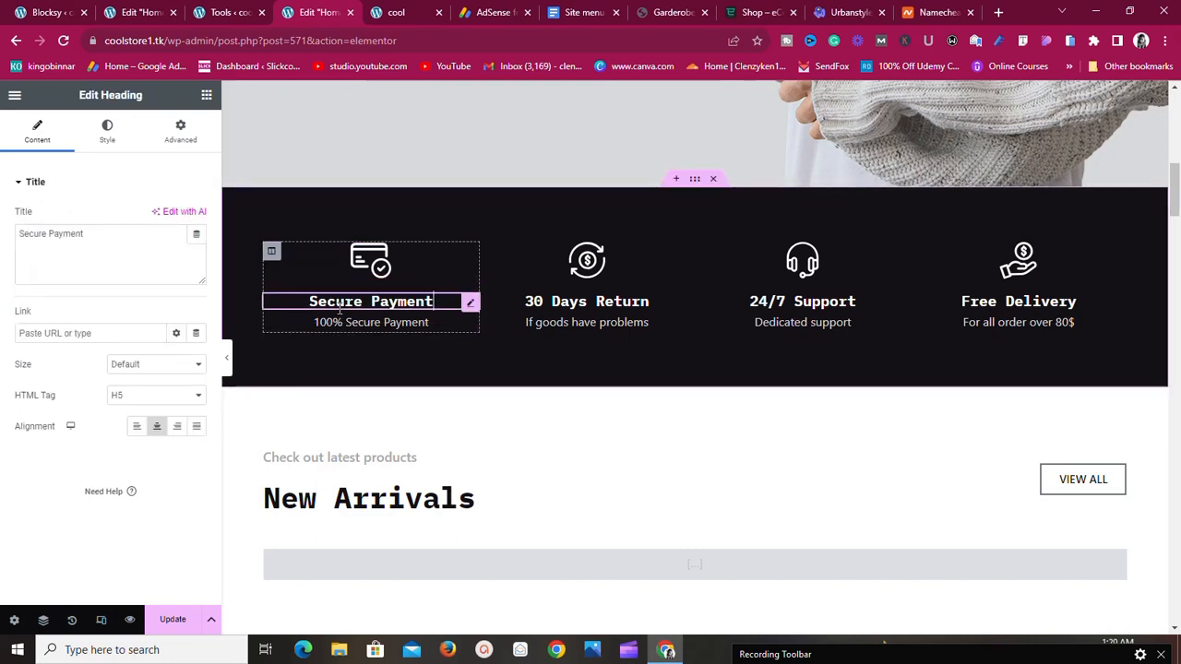
click(644, 302)
click(812, 301)
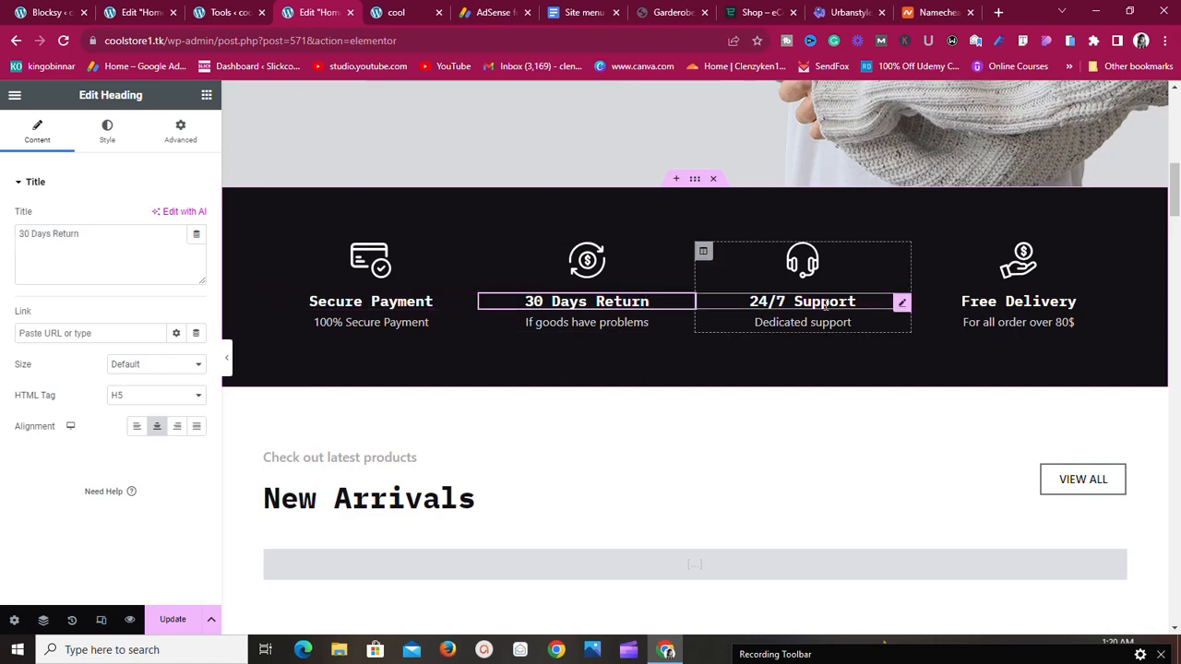
click(1026, 305)
Examine the product shortcode under New Arrivals and look over the Jackets, Sweaters and Accessories category cards.
scroll(516, 480, down, 3)
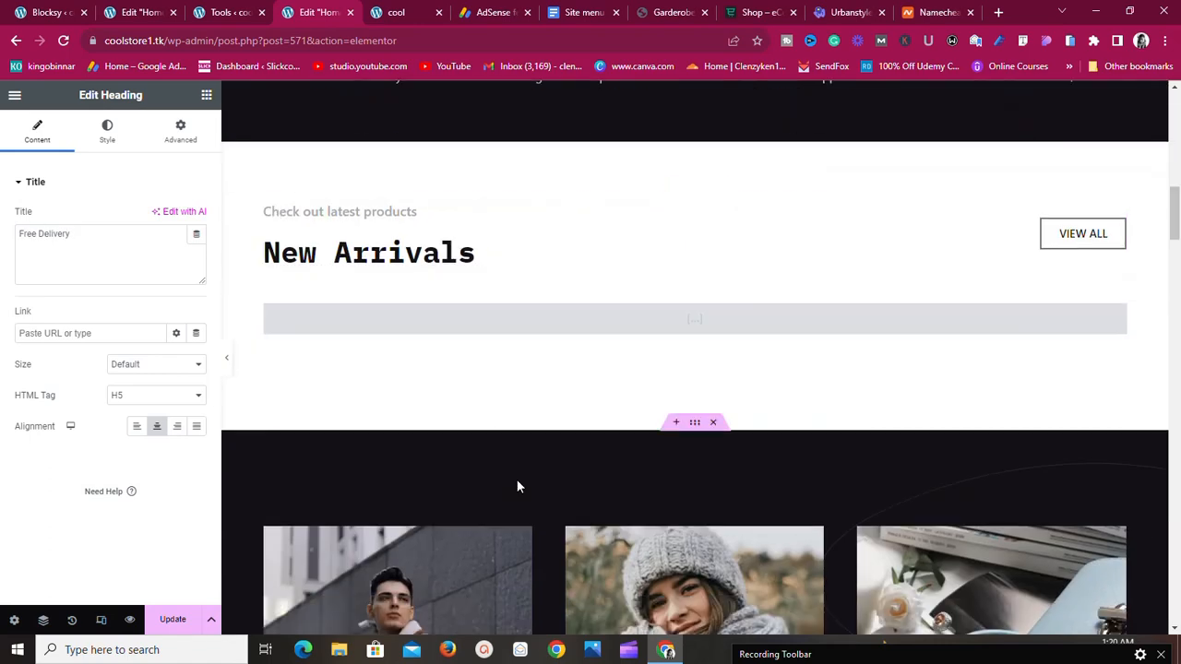
click(506, 323)
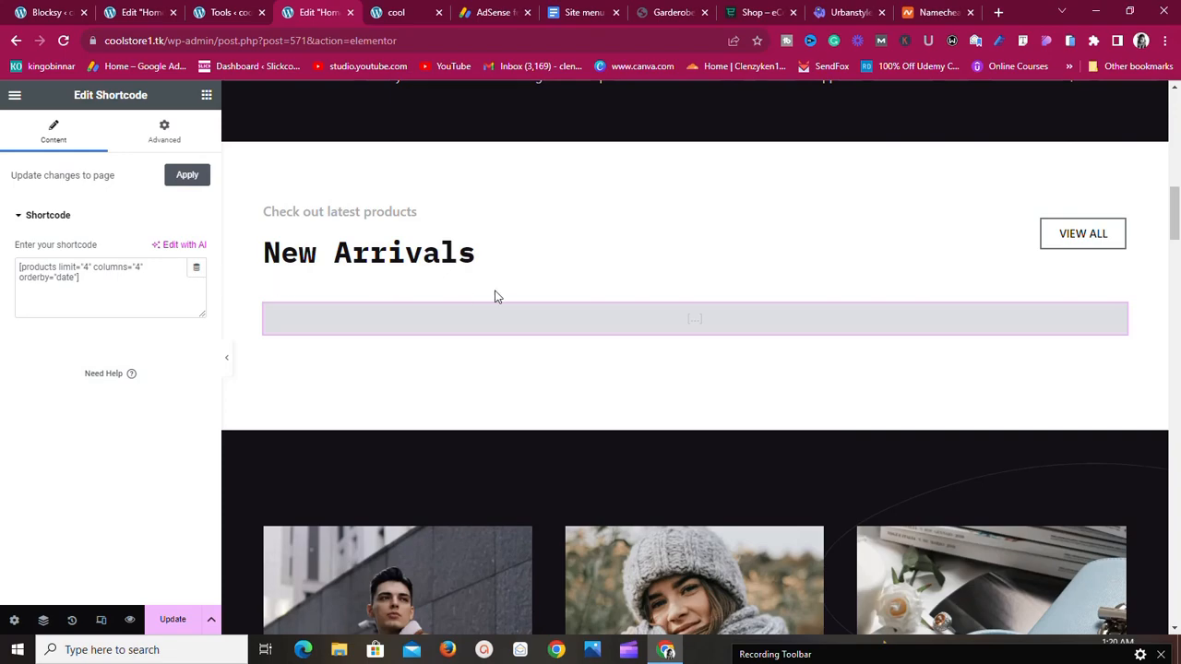
scroll(764, 366, down, 3)
scroll(756, 369, up, 3)
scroll(749, 369, down, 7)
scroll(748, 369, up, 5)
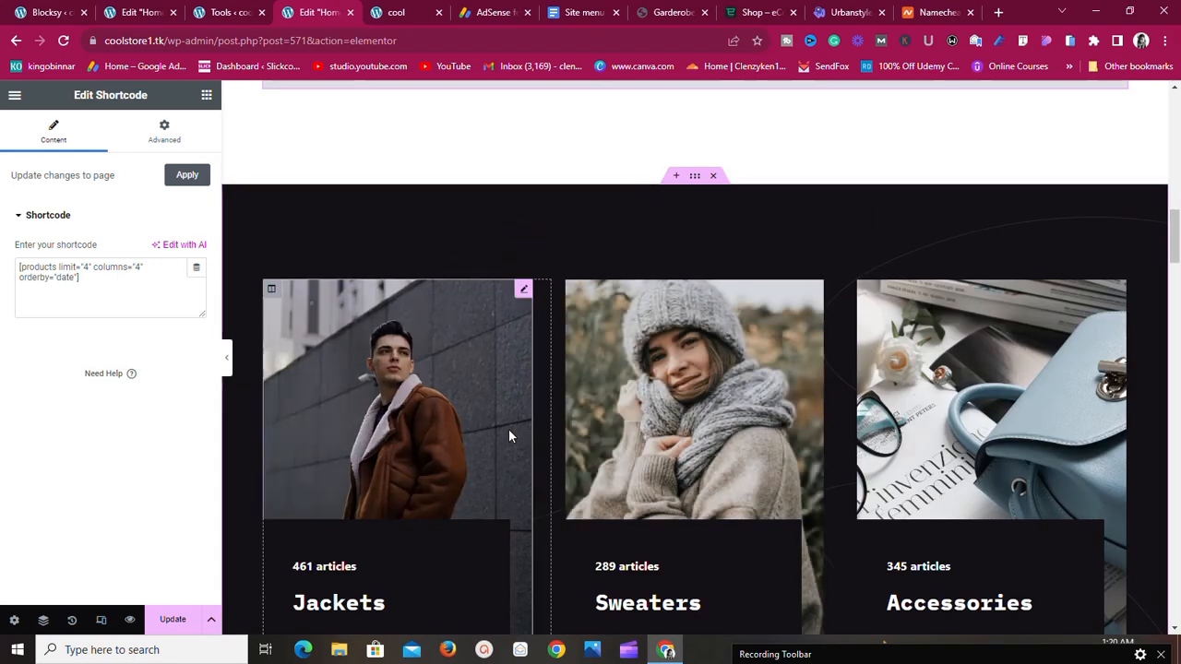
scroll(508, 429, down, 3)
scroll(452, 415, up, 3)
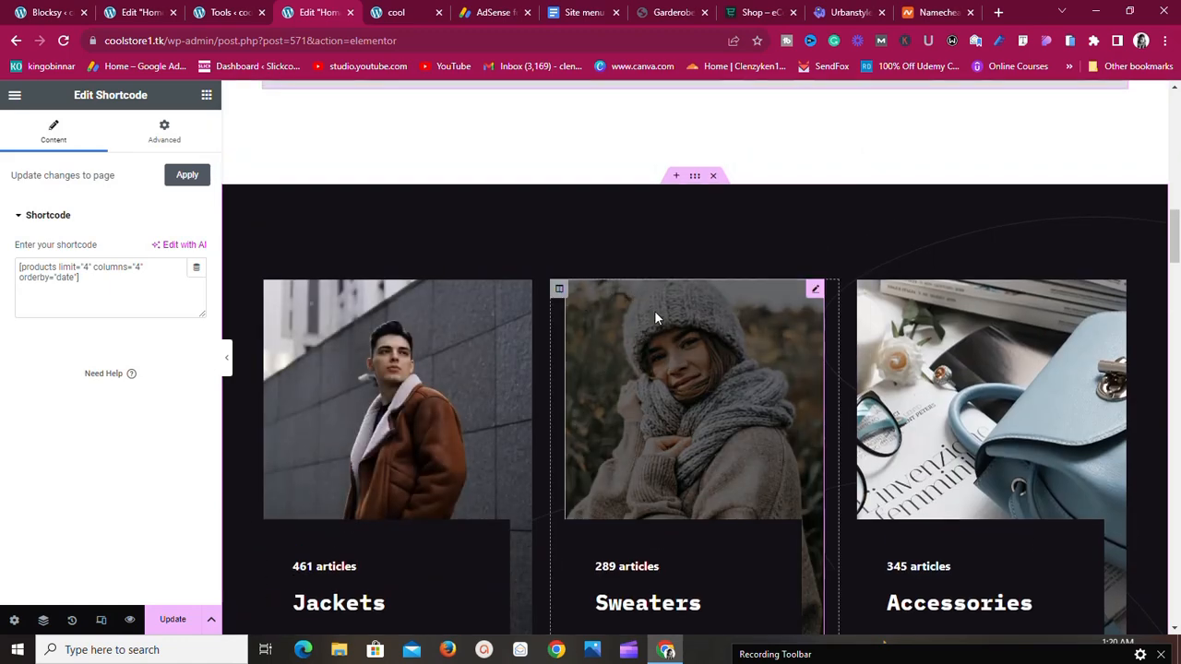
scroll(673, 309, down, 3)
scroll(694, 304, up, 3)
scroll(694, 304, down, 3)
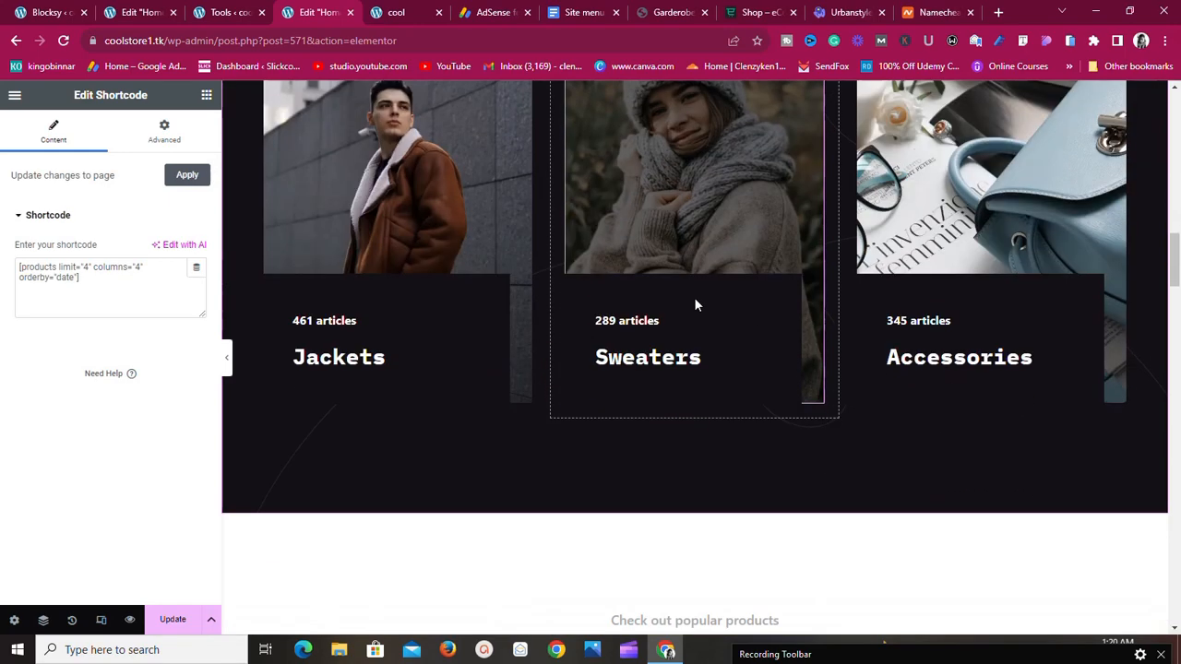
scroll(694, 297, up, 3)
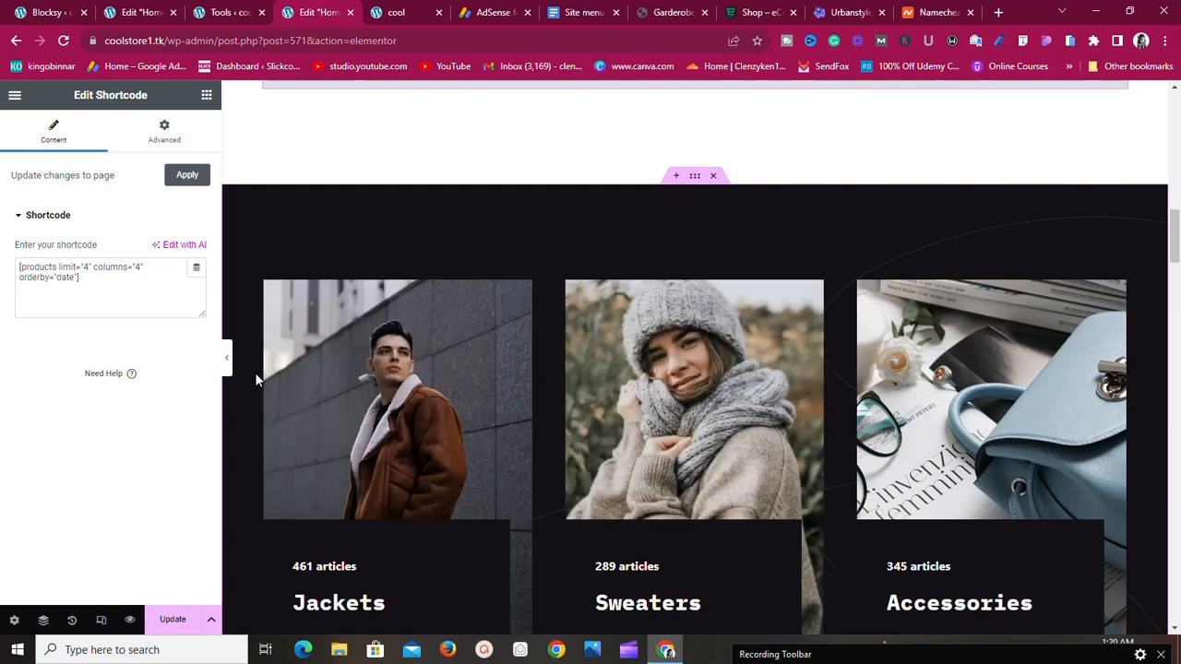
Examine the editing options of the heading, paragraph and image in the New Cloth Technologies section below Popular Products.
scroll(598, 351, down, 6)
scroll(598, 350, down, 1)
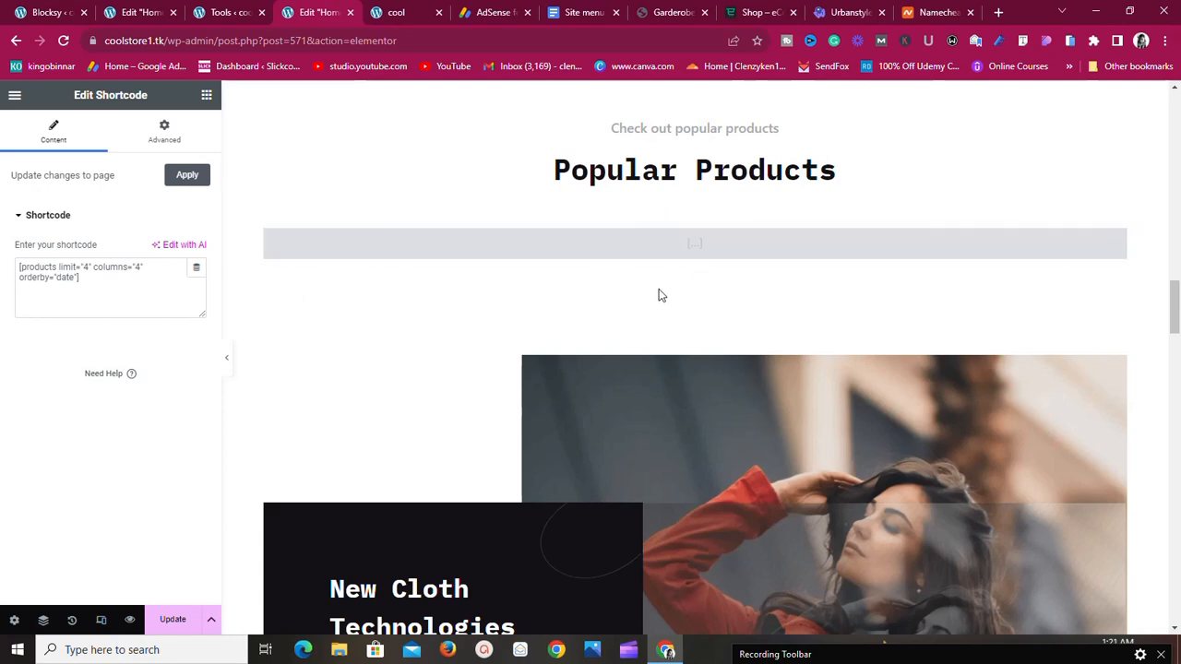
scroll(659, 289, down, 3)
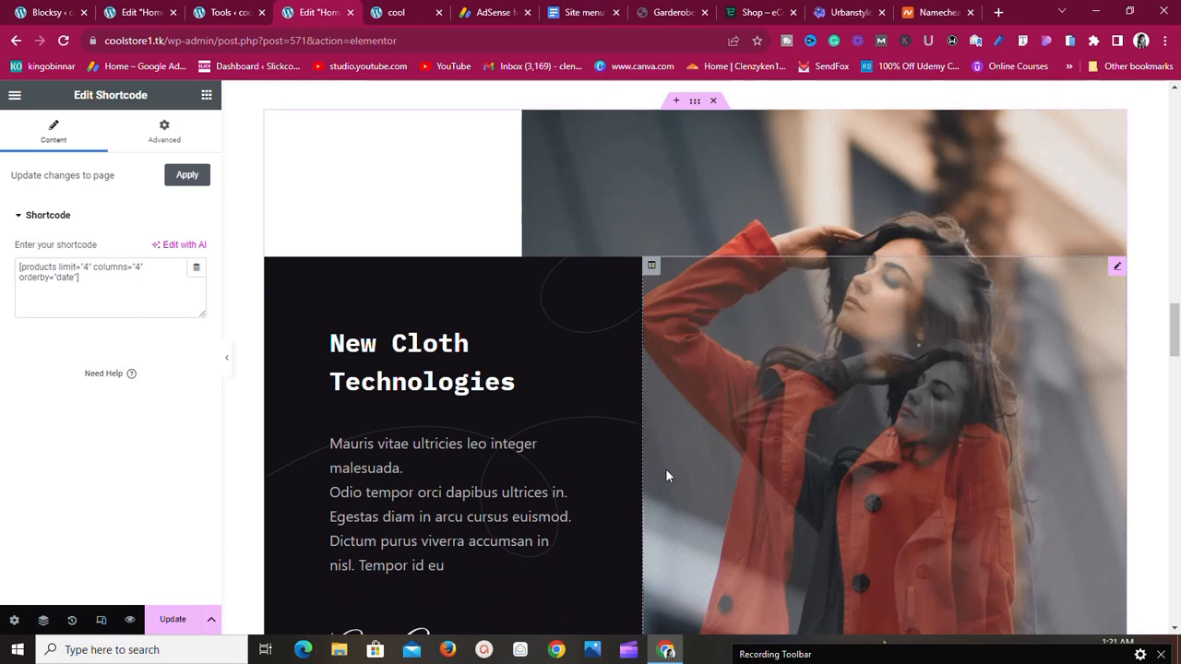
click(464, 368)
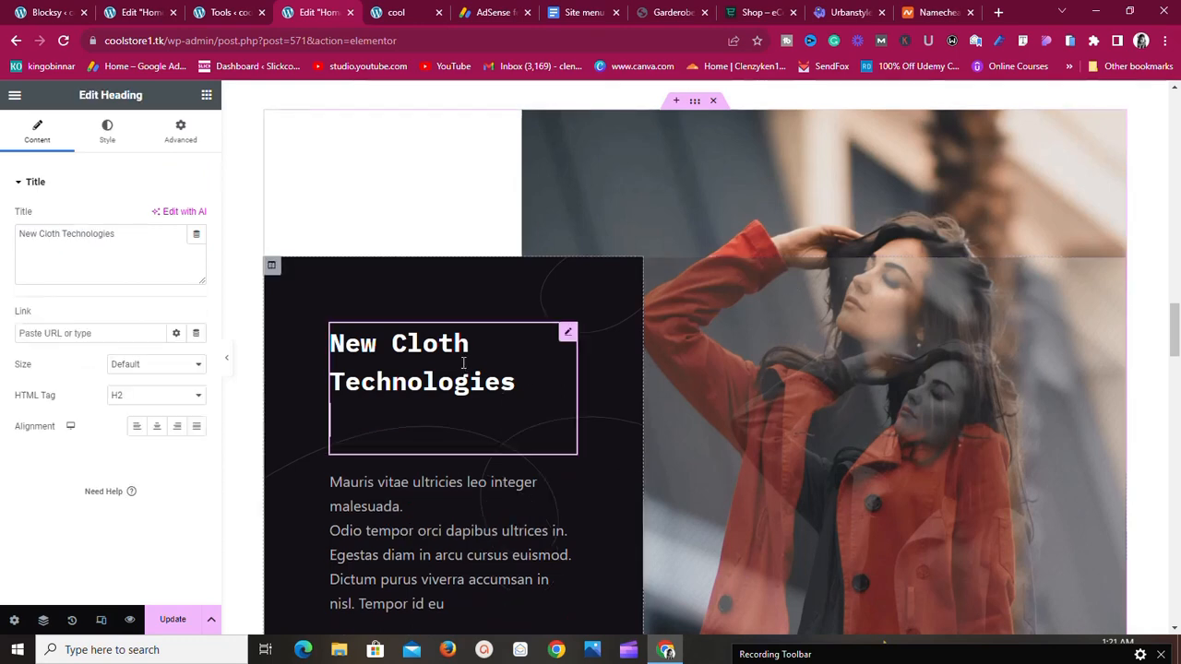
click(433, 502)
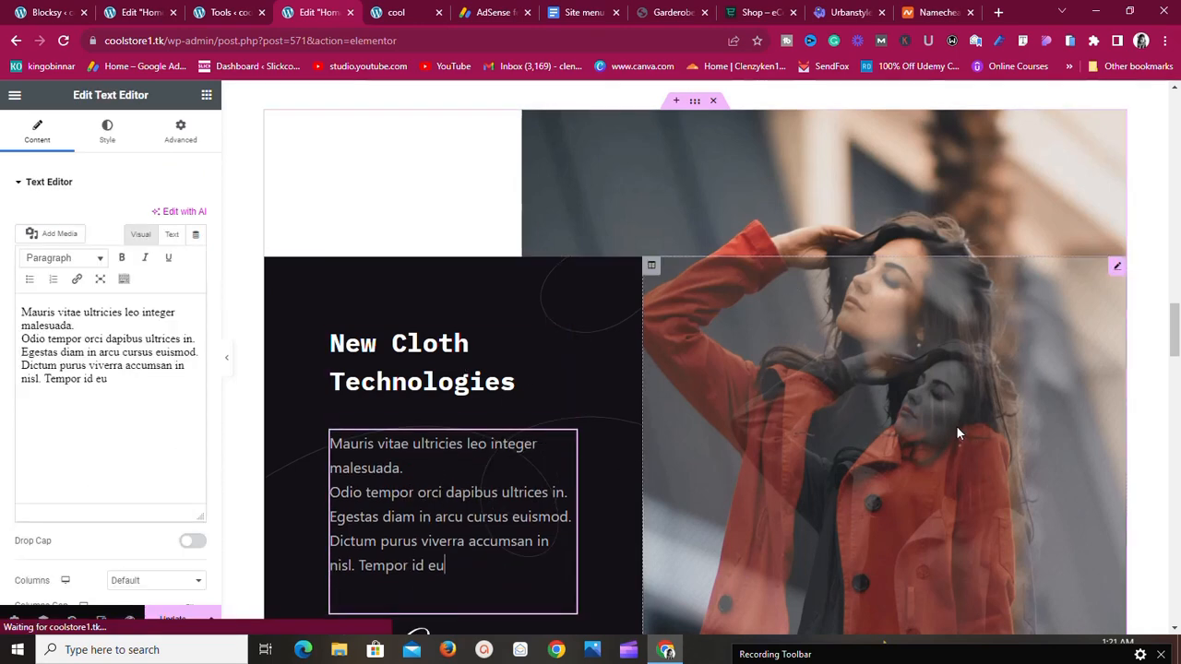
click(915, 428)
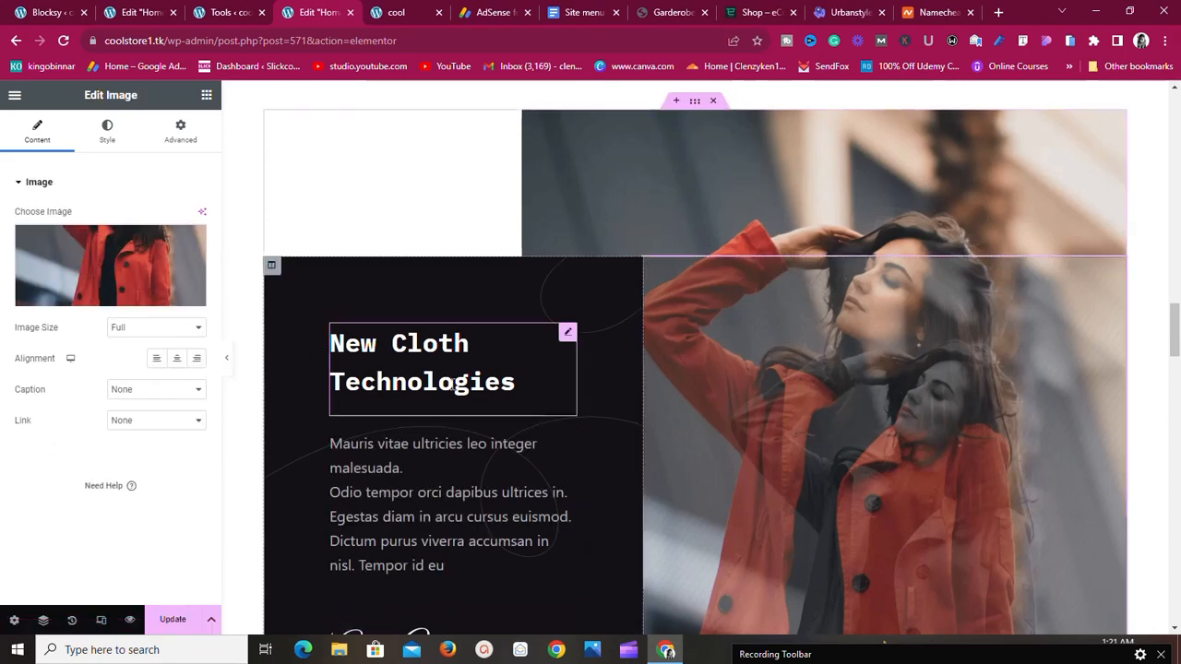
Examine the shortcode behind the three blog post cards and view the Newsletter Updates section below them.
scroll(475, 406, down, 5)
scroll(473, 406, down, 5)
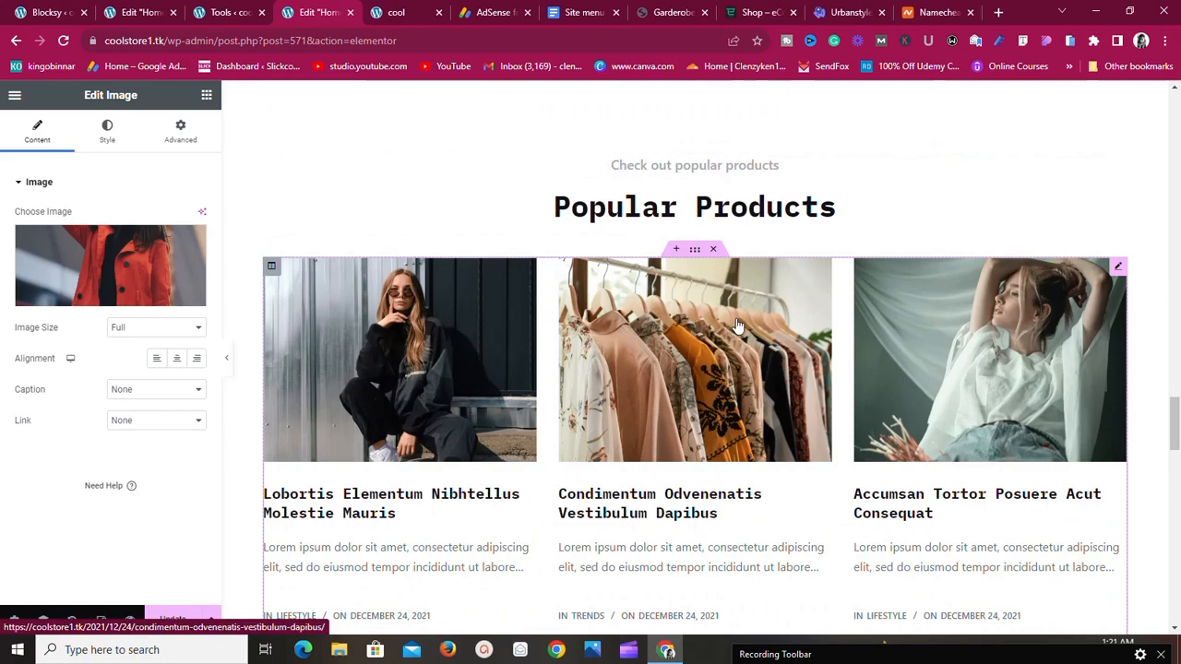
scroll(735, 325, down, 3)
scroll(745, 317, up, 3)
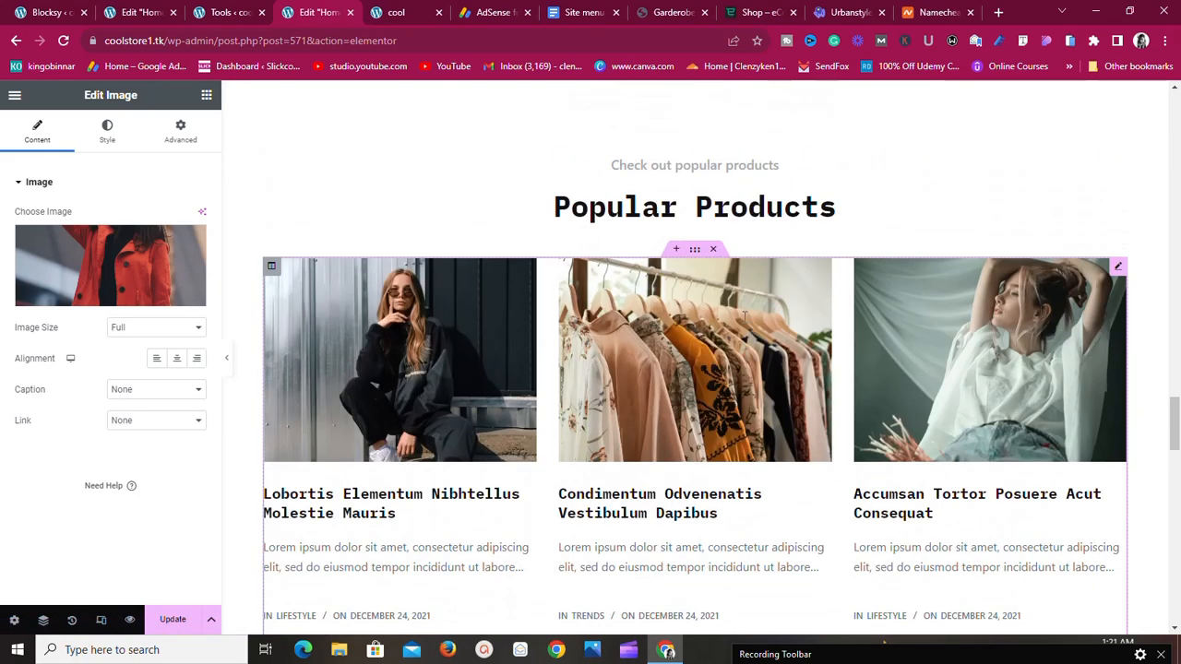
click(385, 371)
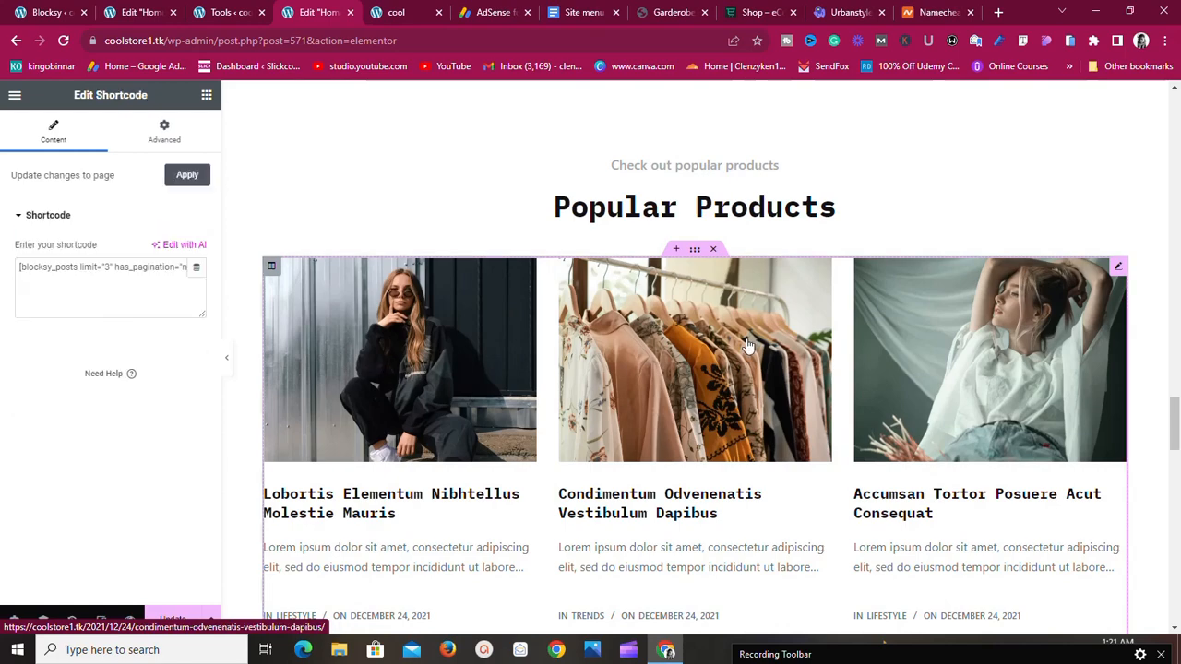
scroll(746, 342, down, 9)
scroll(747, 344, up, 2)
scroll(747, 345, up, 1)
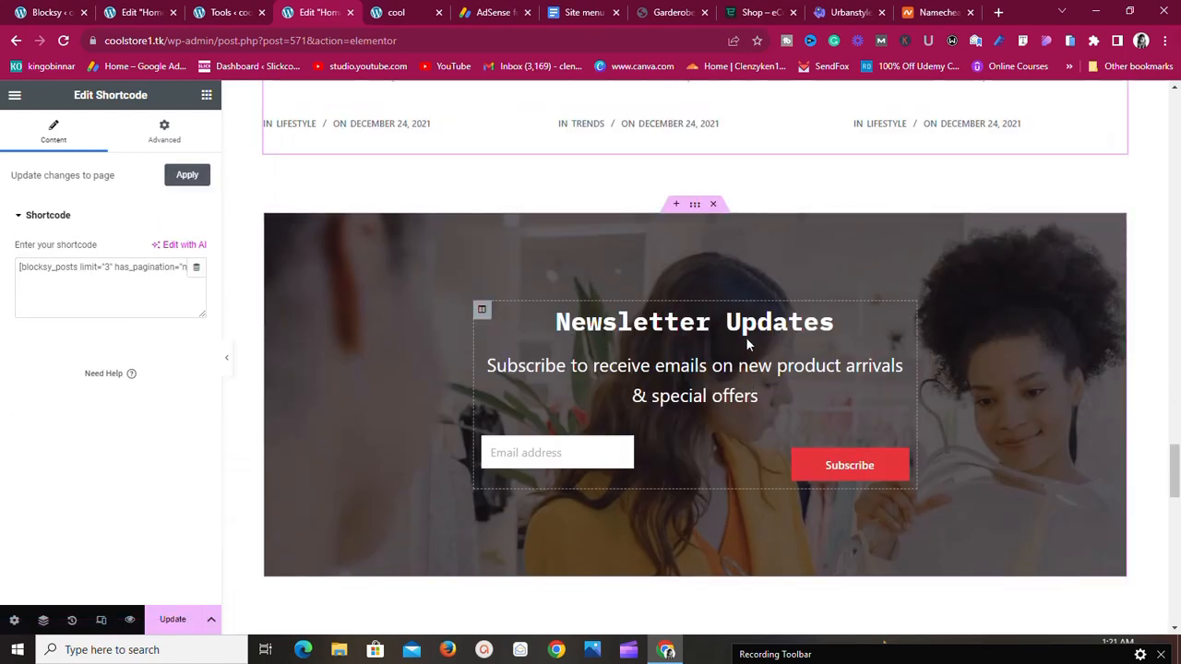
Examine the product shortcode beside the Final Sale text in the dark section below the newsletter.
scroll(747, 343, down, 2)
scroll(747, 343, down, 3)
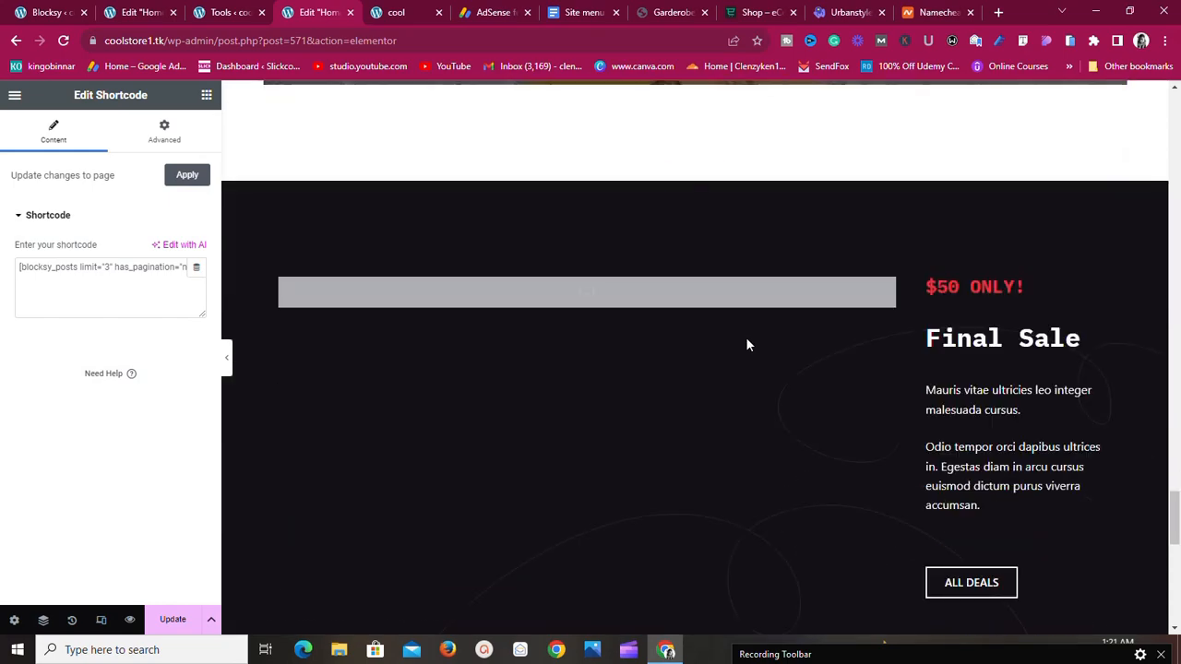
scroll(747, 343, up, 2)
scroll(747, 344, down, 3)
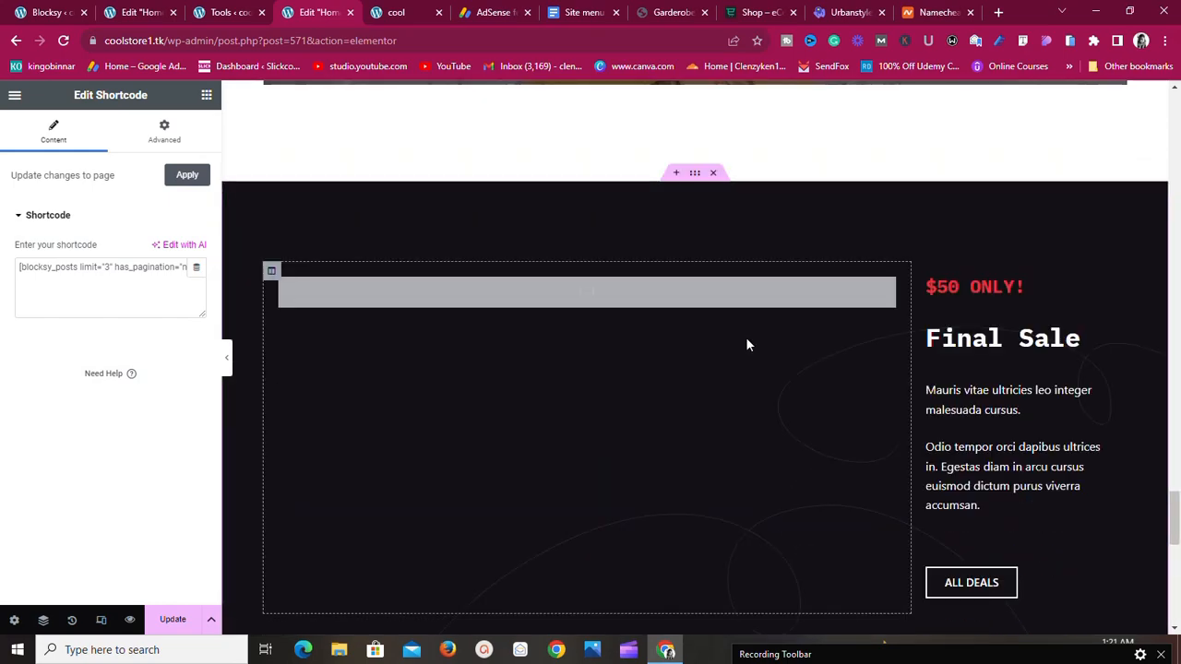
scroll(747, 344, down, 2)
scroll(747, 344, up, 2)
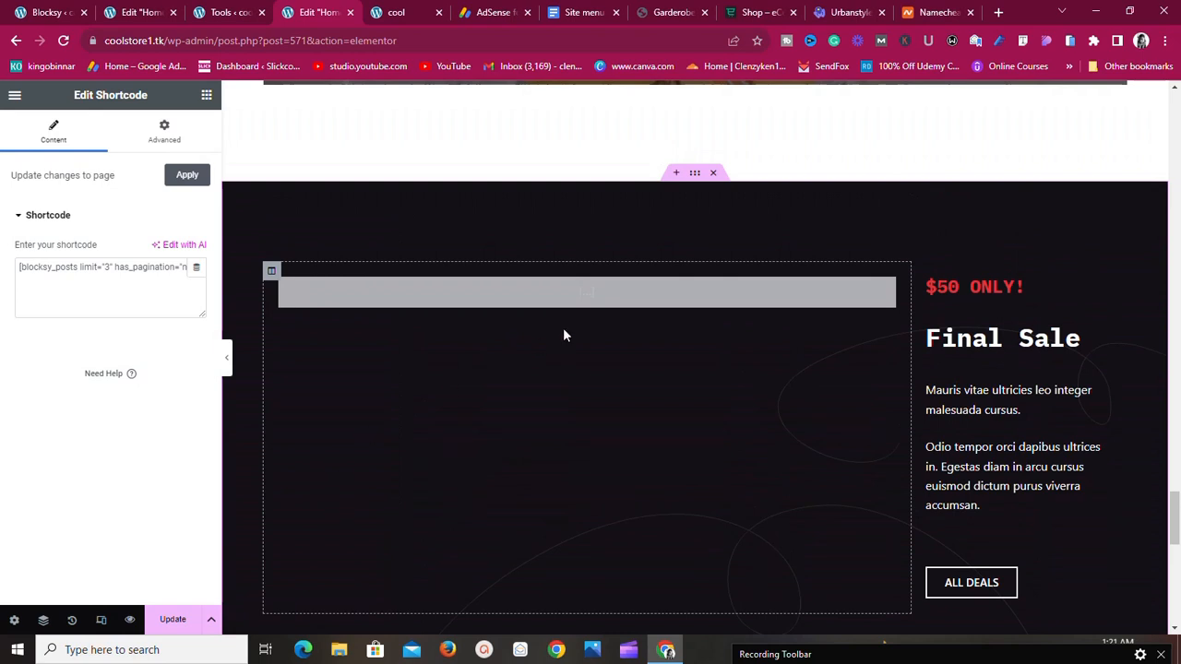
click(542, 306)
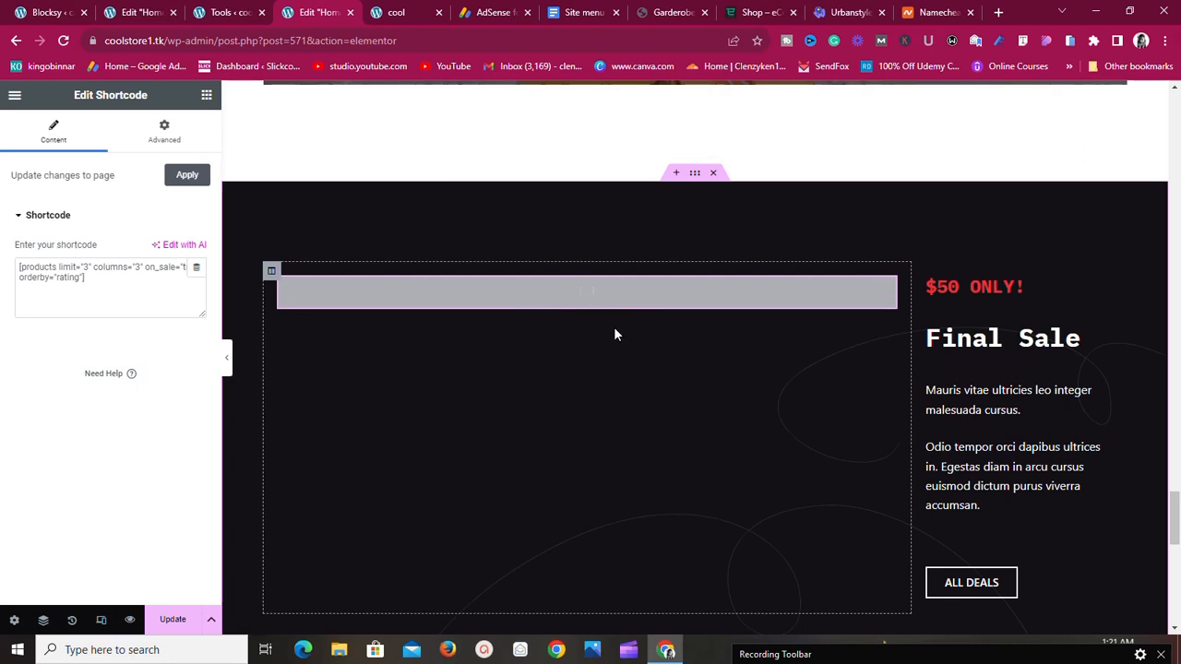
Review the home page's footer columns and logo, then return to the hero section at the page start.
scroll(615, 332, down, 6)
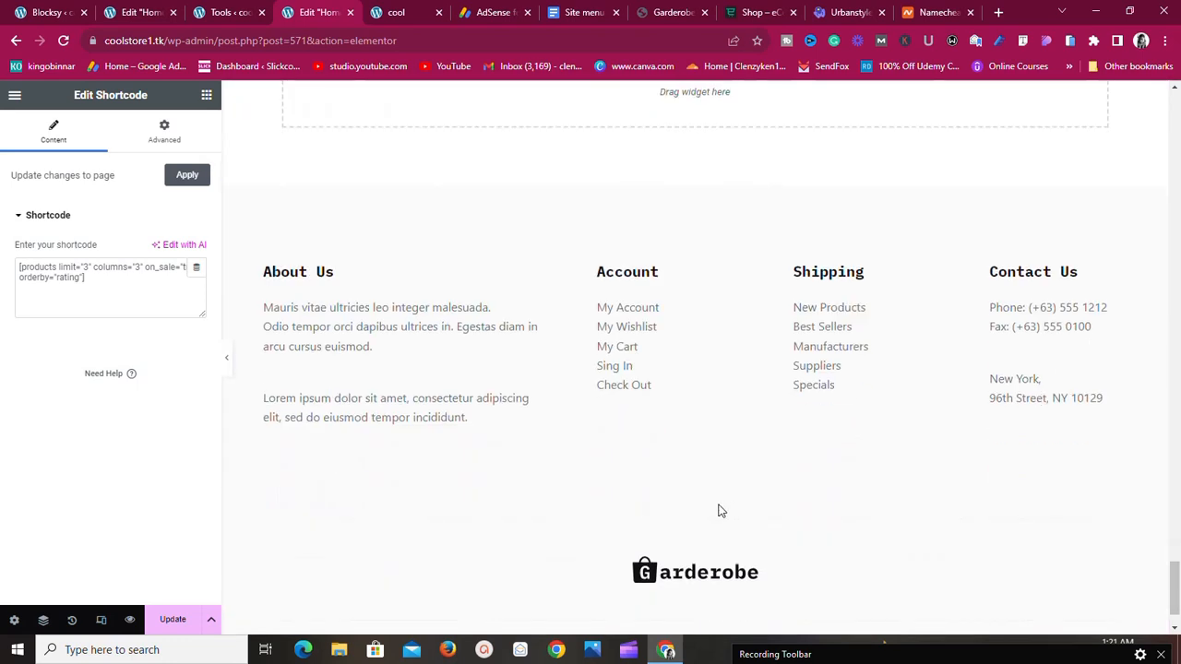
scroll(716, 505, up, 6)
scroll(714, 499, down, 6)
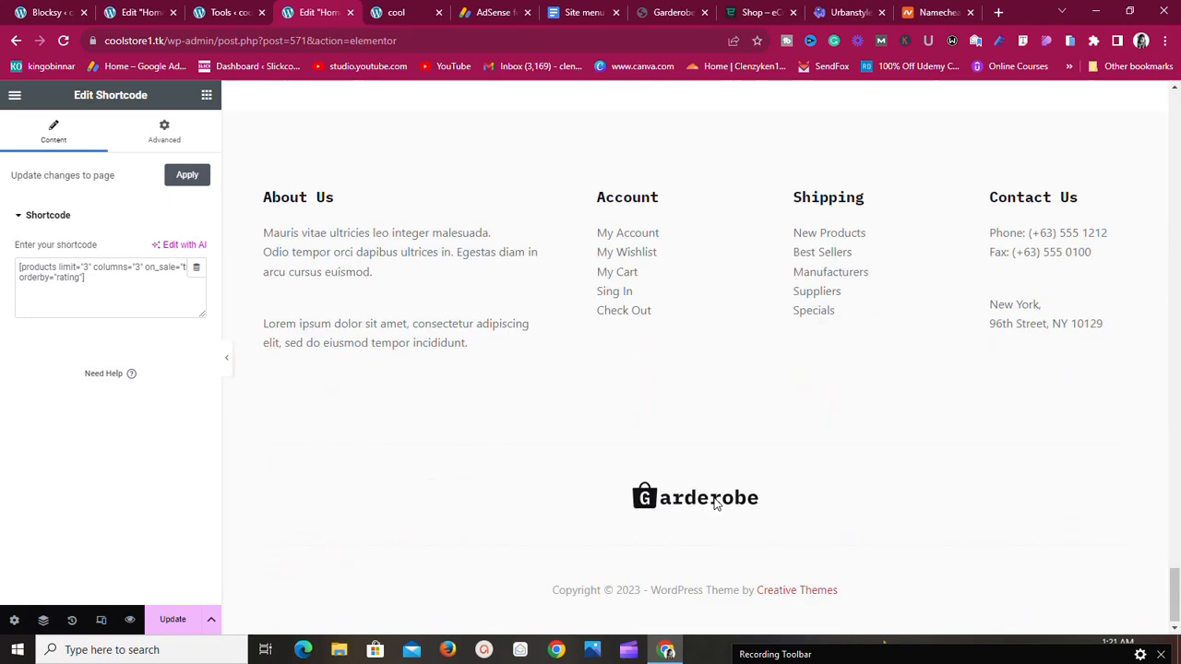
scroll(714, 502, up, 10)
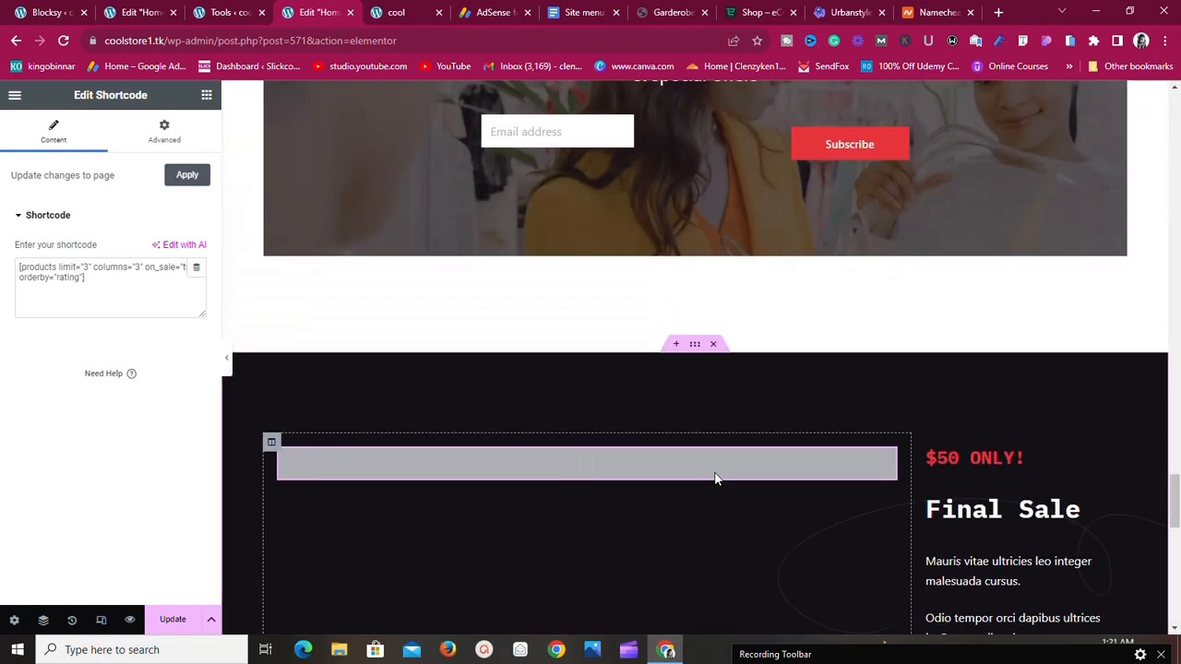
scroll(710, 462, up, 5)
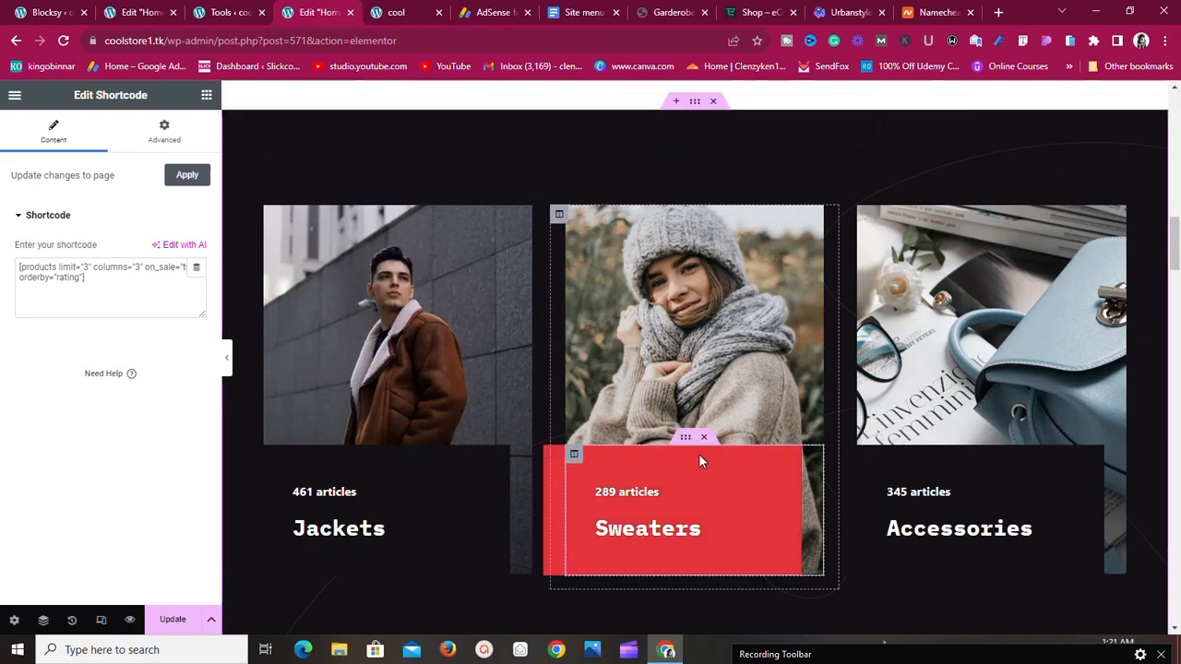
scroll(698, 453, up, 8)
scroll(701, 447, up, 4)
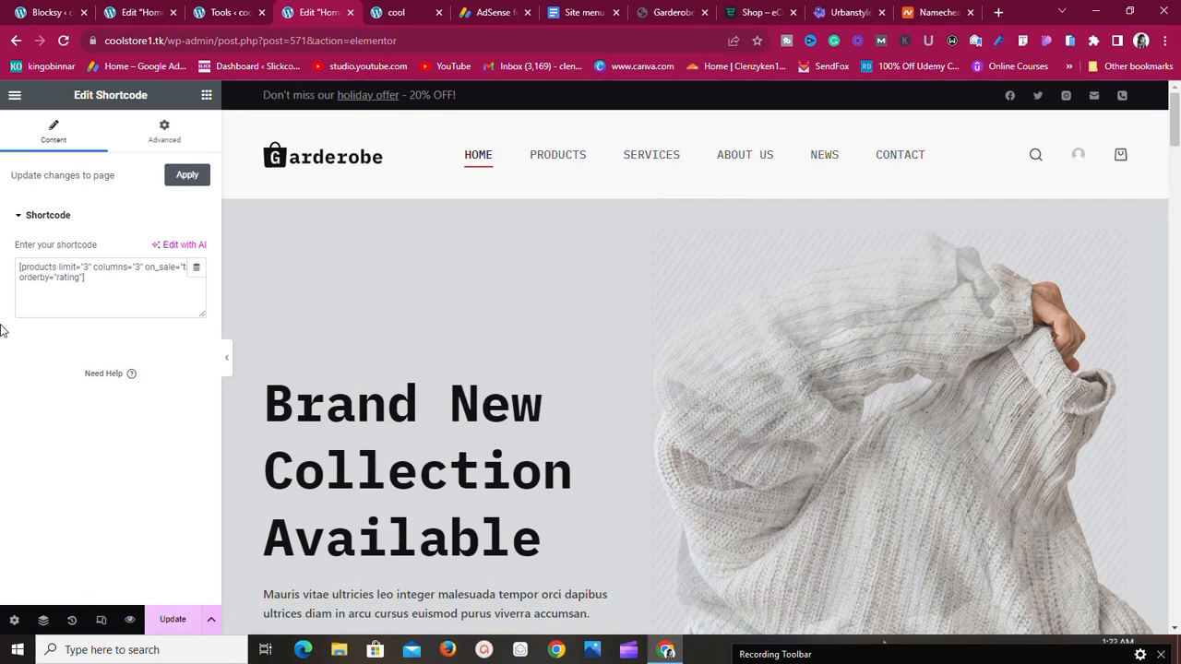
Leave the Elementor editor without saving and review the live home page from the hero section down past the popular products.
click(15, 95)
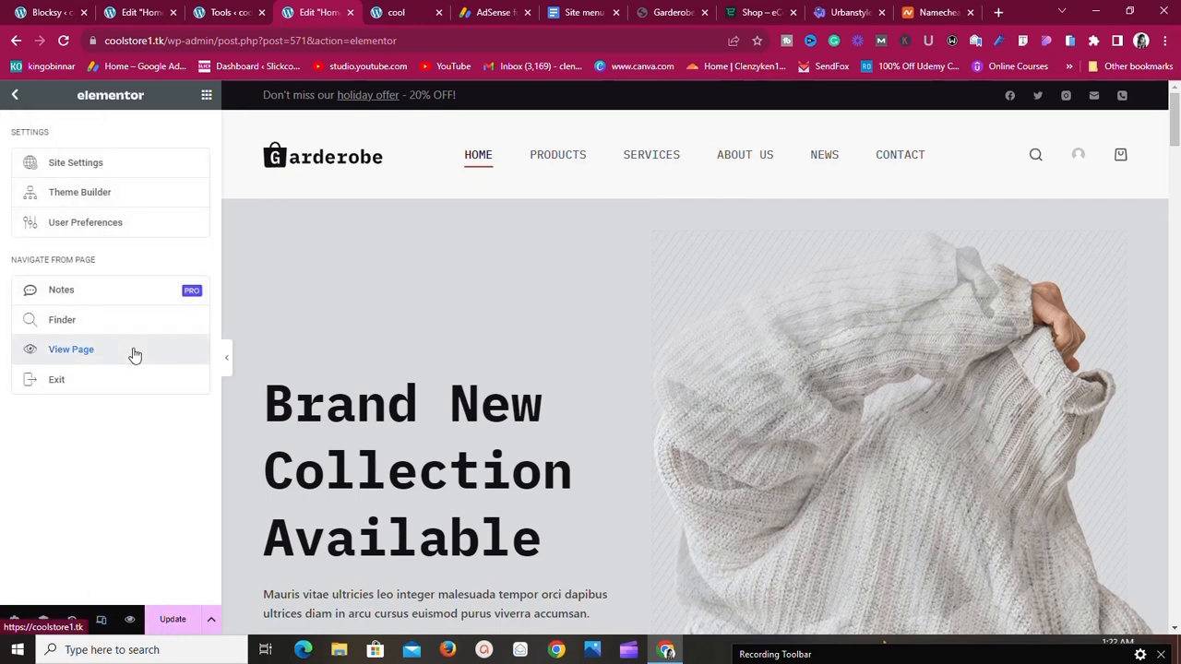
click(134, 355)
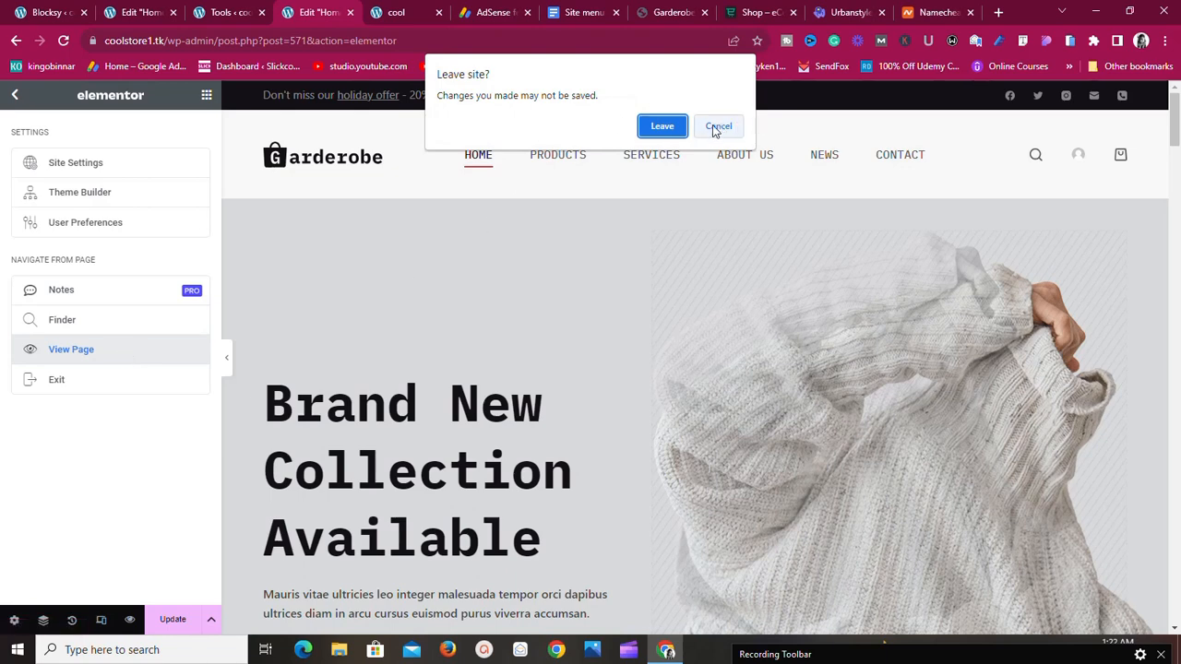
click(661, 127)
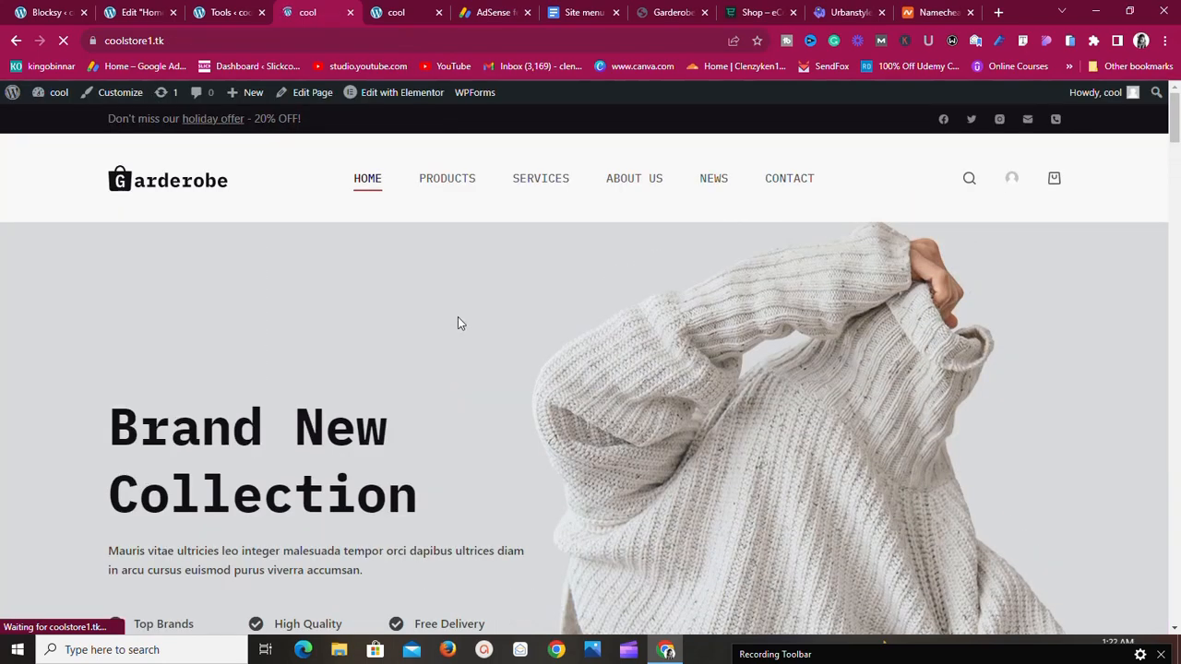
scroll(460, 323, down, 5)
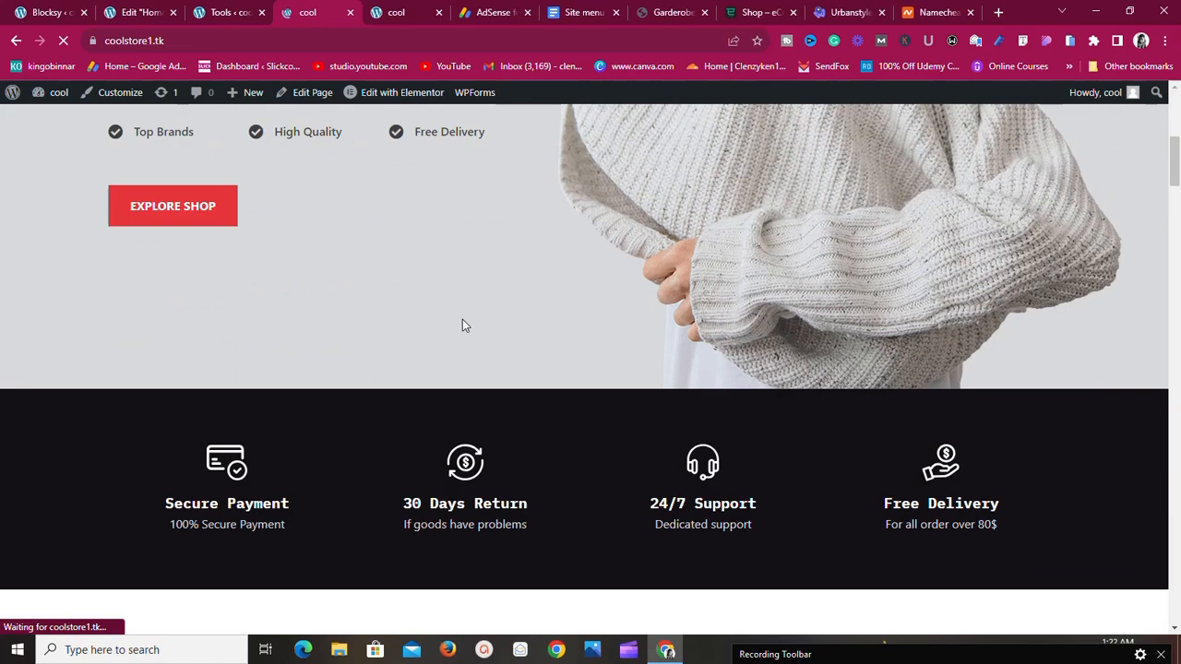
scroll(464, 326, down, 15)
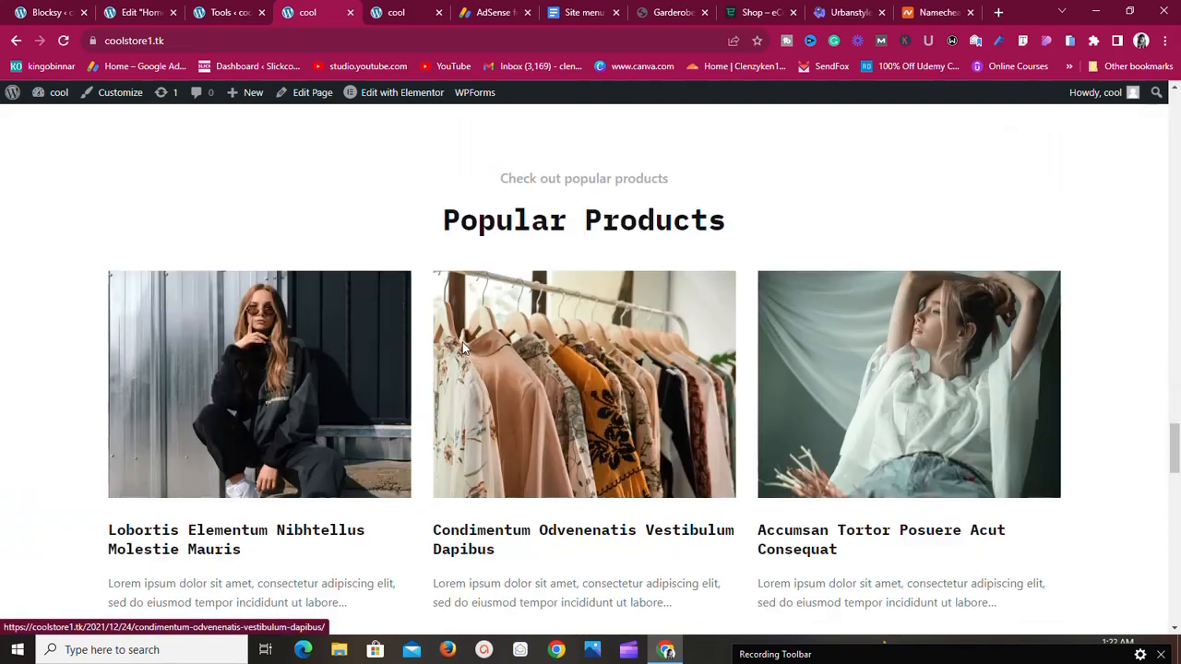
scroll(464, 347, down, 8)
scroll(463, 346, up, 12)
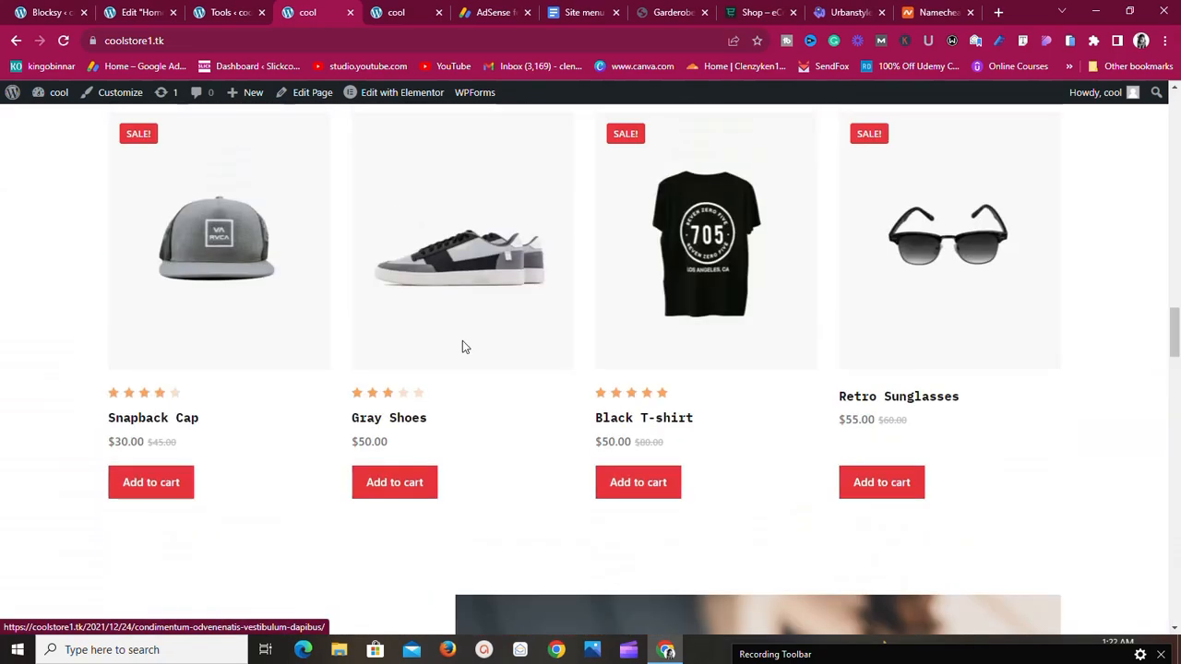
scroll(462, 343, up, 15)
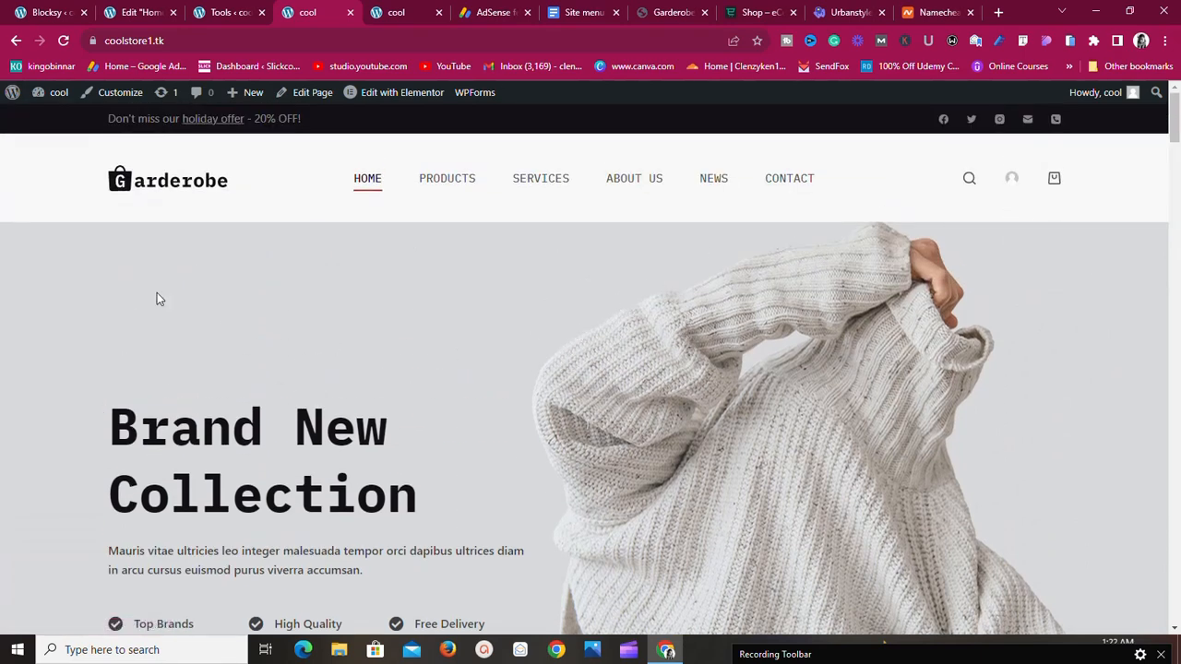
Open the site in the theme customizer and bring up the header logo's settings.
click(127, 93)
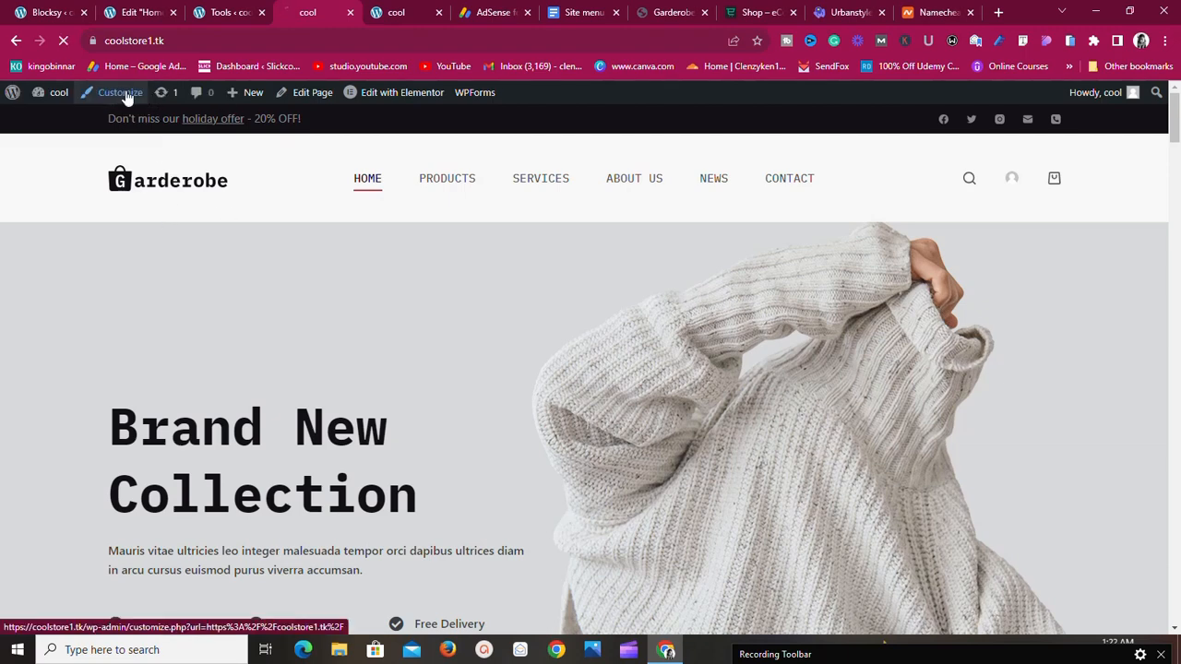
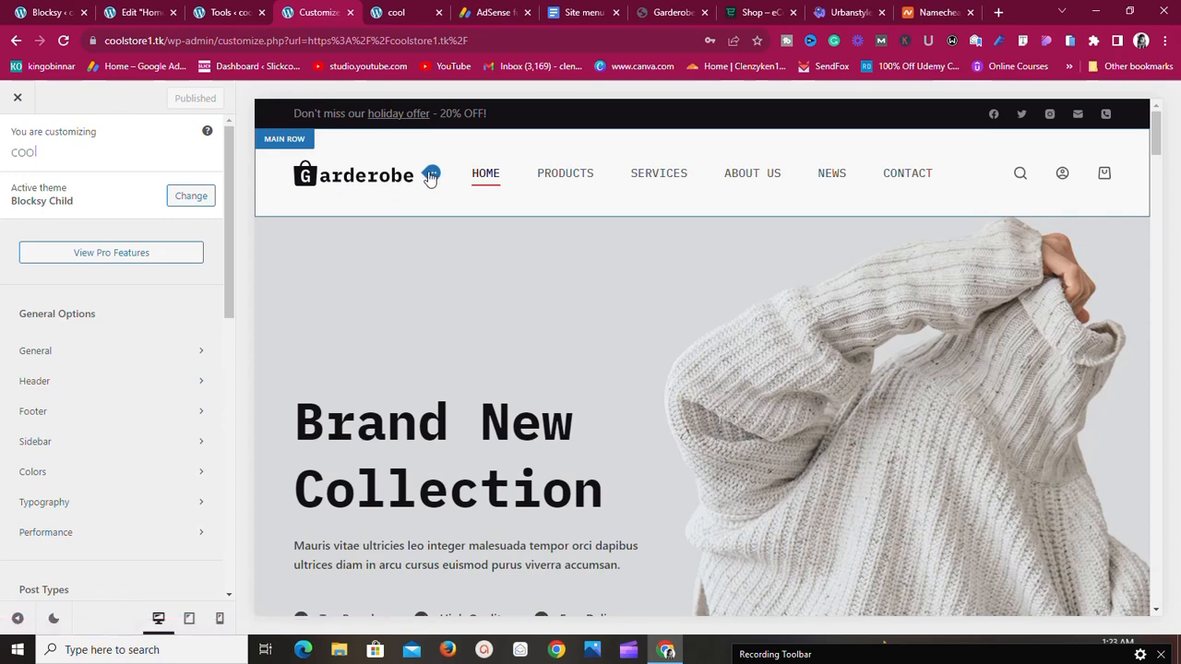
click(431, 176)
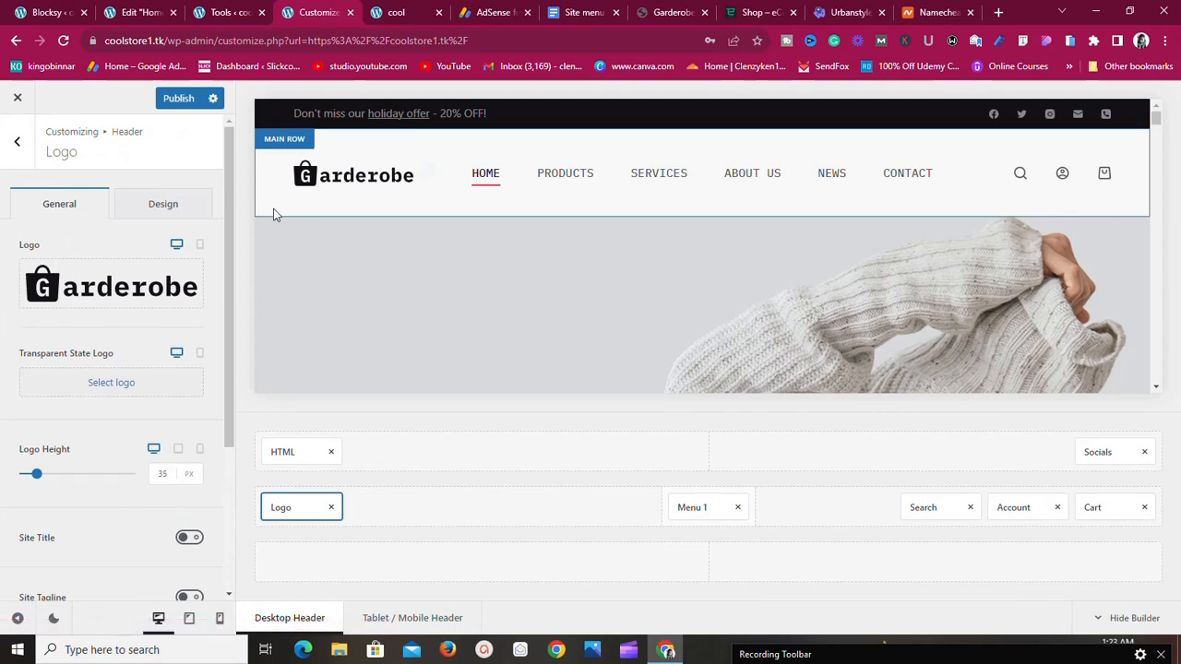
Search the logo picker's media library for "logo", inspect the Garderobe image's details and close the picker without replacing the logo.
mouse_move(86, 304)
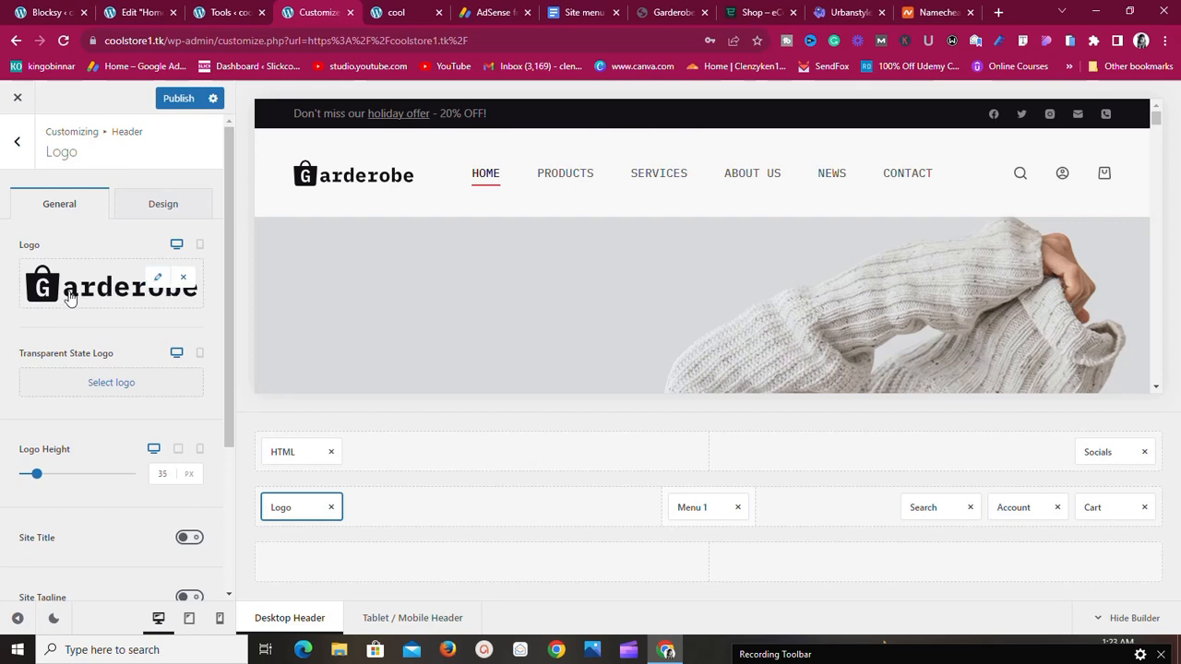
click(159, 279)
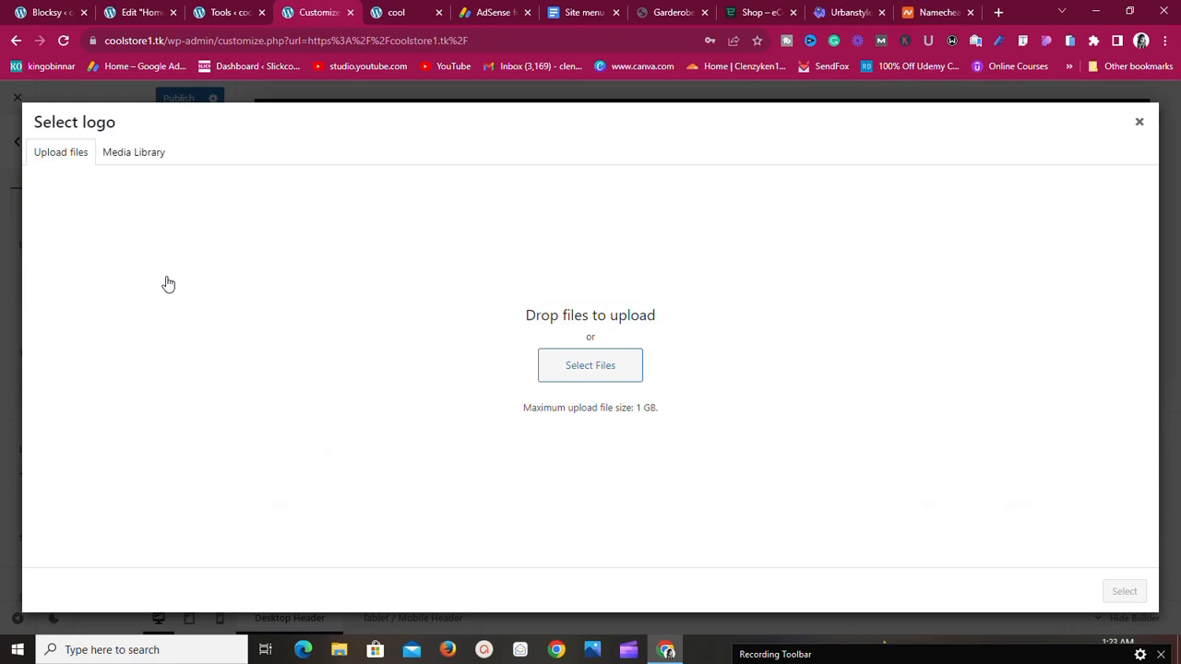
click(134, 154)
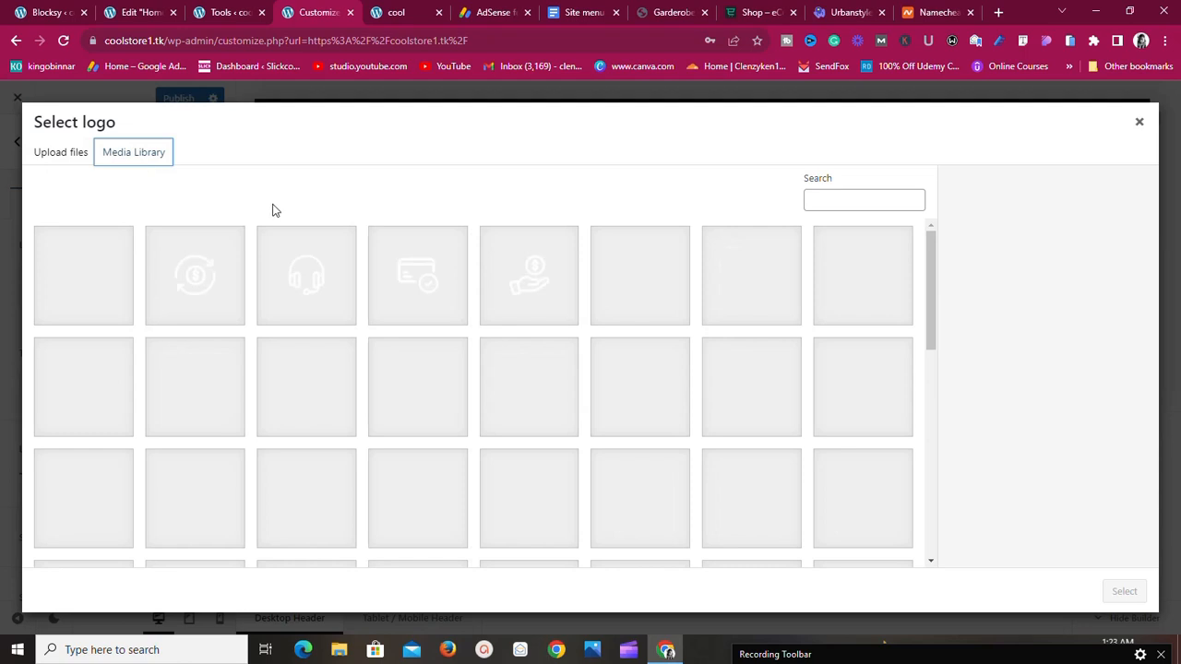
click(854, 197)
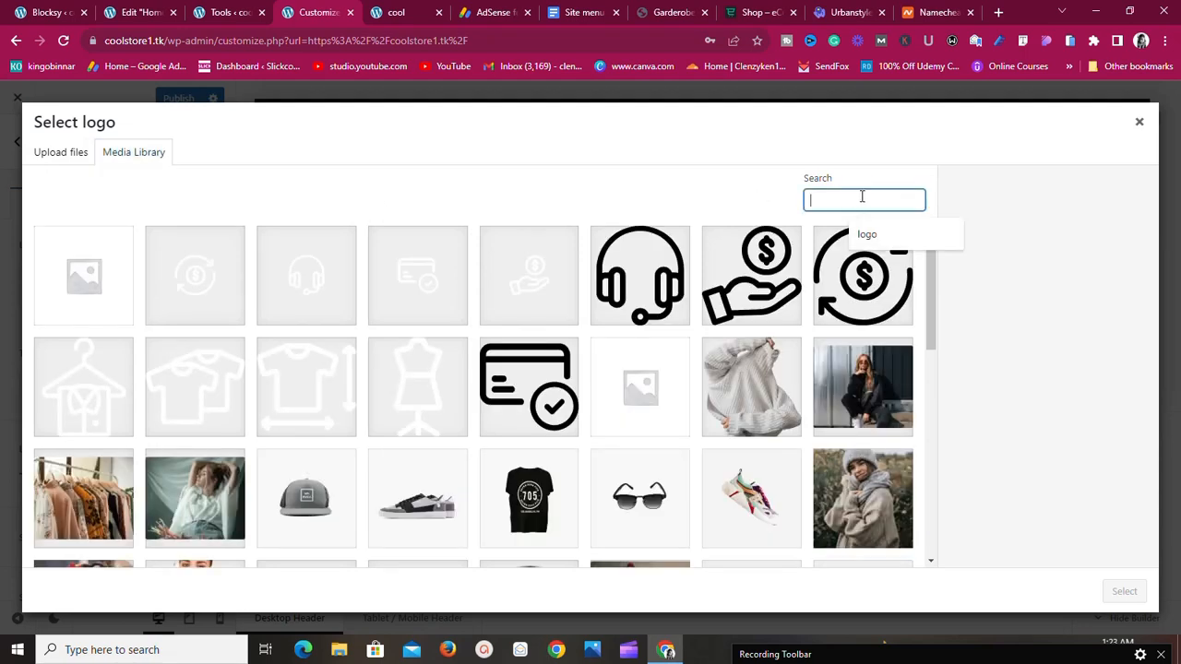
click(871, 236)
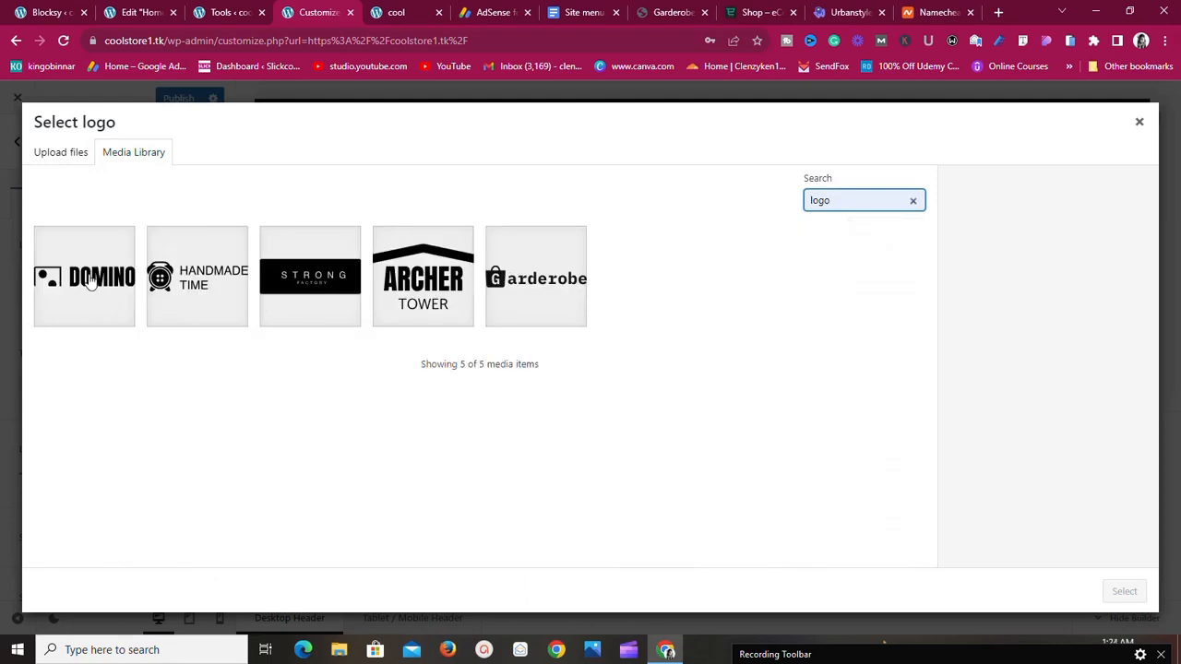
click(551, 274)
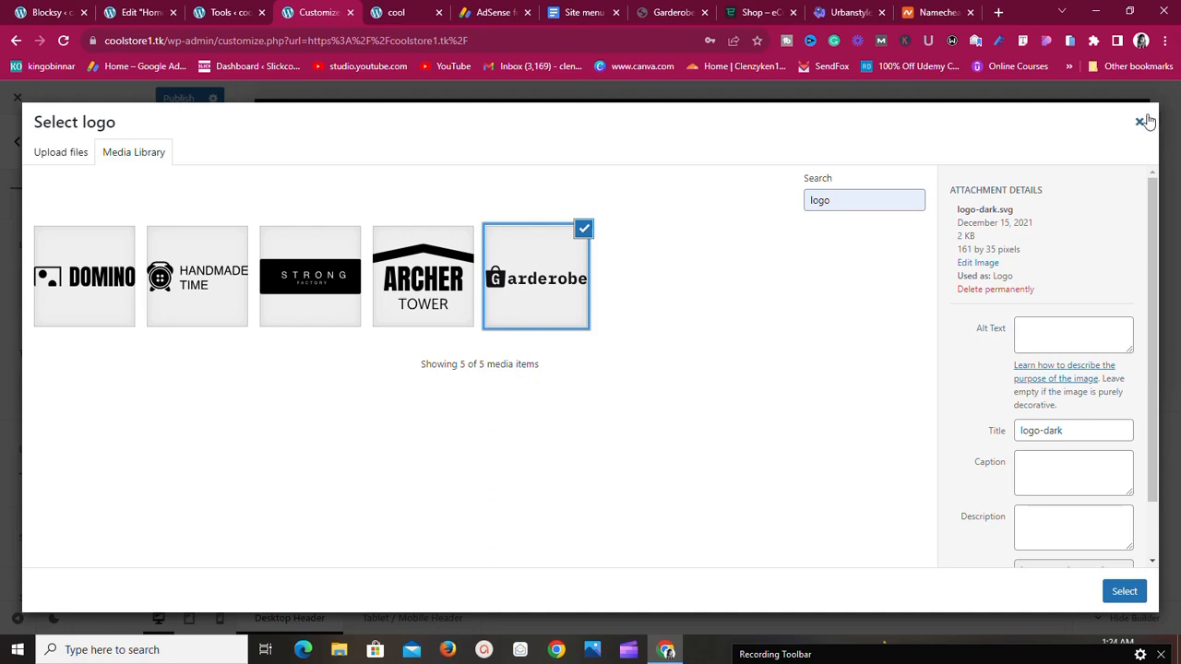
click(1138, 121)
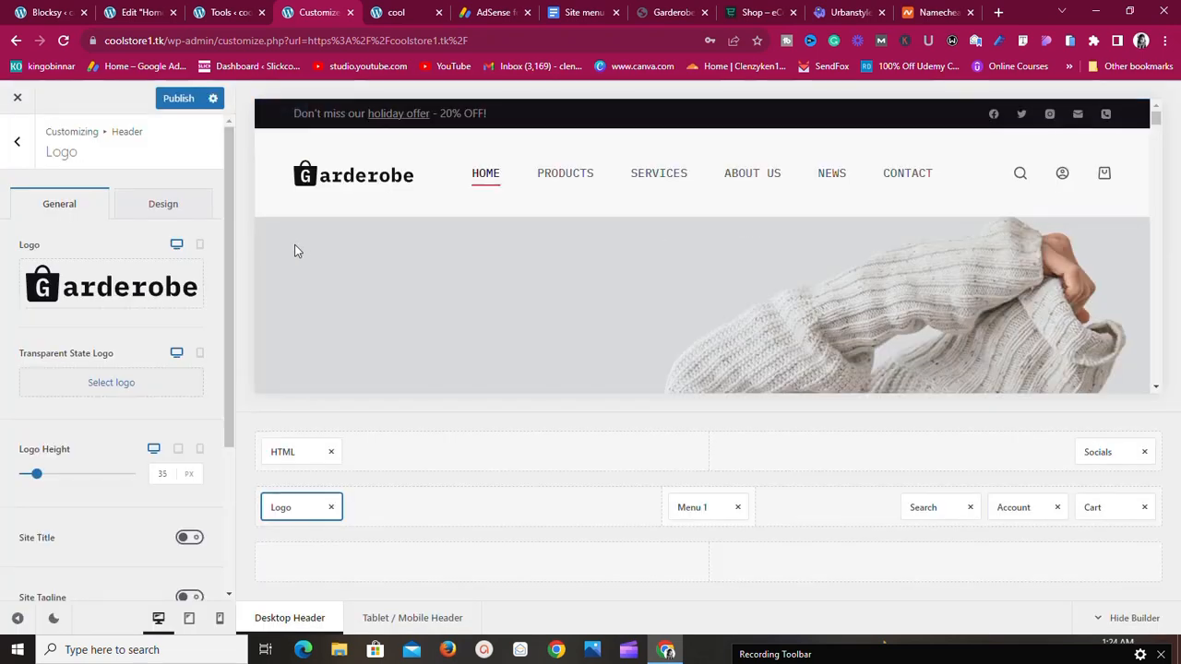
Examine the header logo's general options, including transparent state logo, logo height, site title, site tagline, content alignment and CSS class.
mouse_move(164, 295)
scroll(164, 295, down, 3)
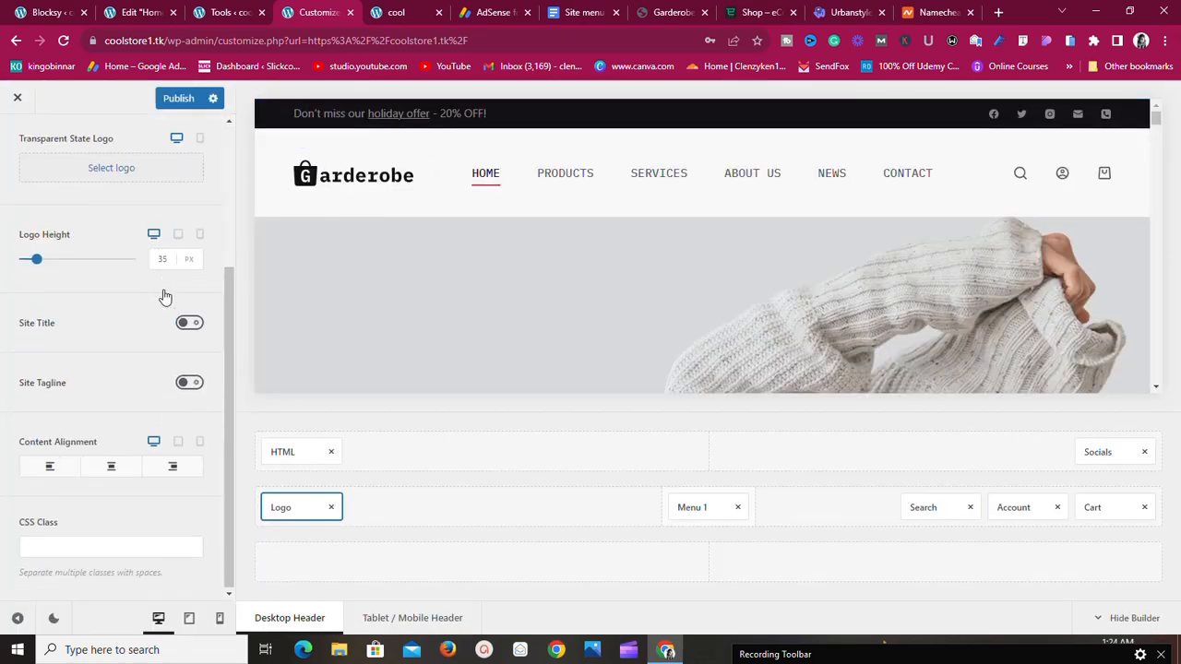
scroll(163, 295, up, 3)
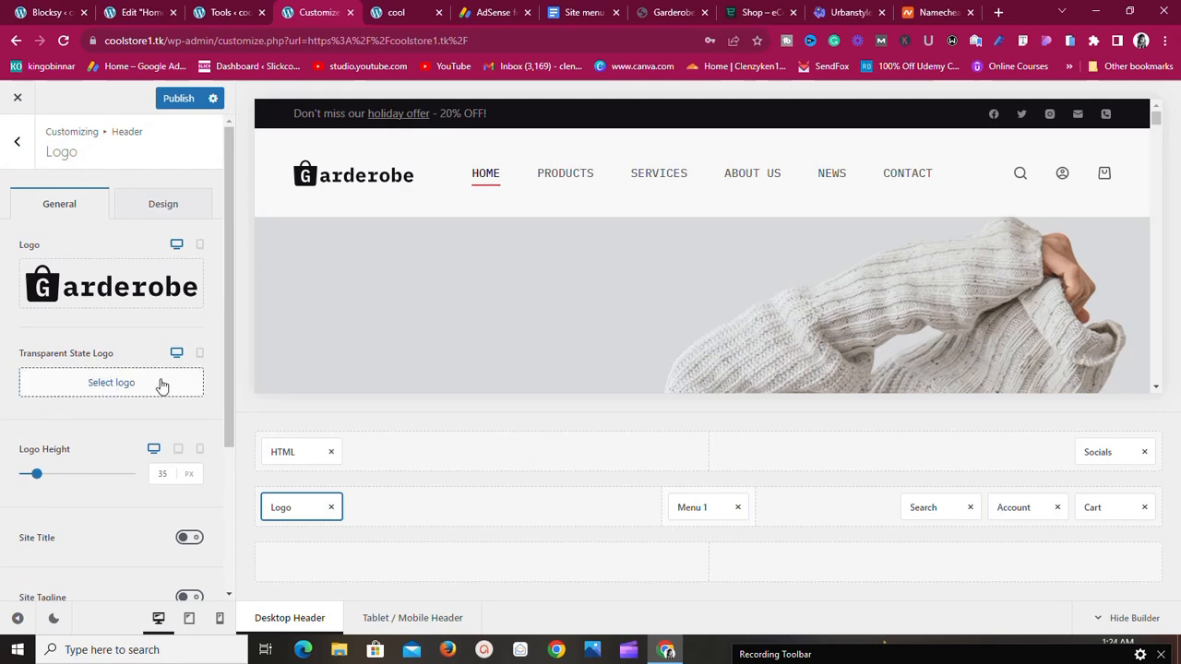
scroll(158, 382, down, 3)
scroll(156, 376, up, 3)
scroll(119, 387, down, 3)
scroll(119, 387, up, 3)
scroll(119, 388, down, 3)
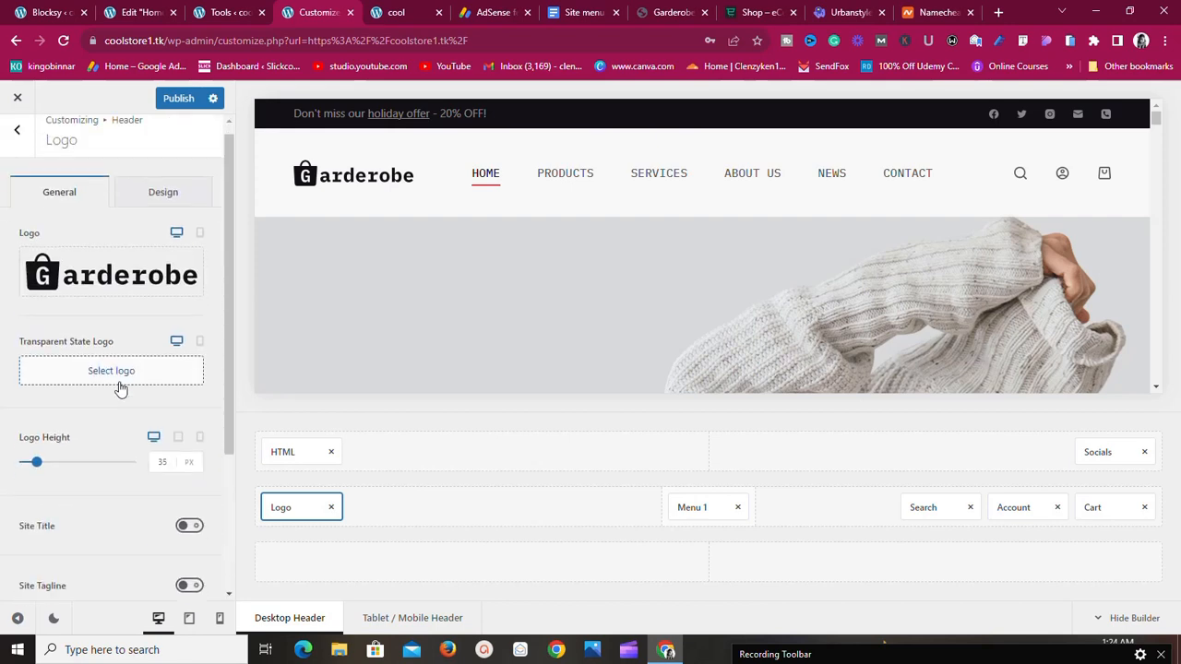
scroll(119, 387, up, 3)
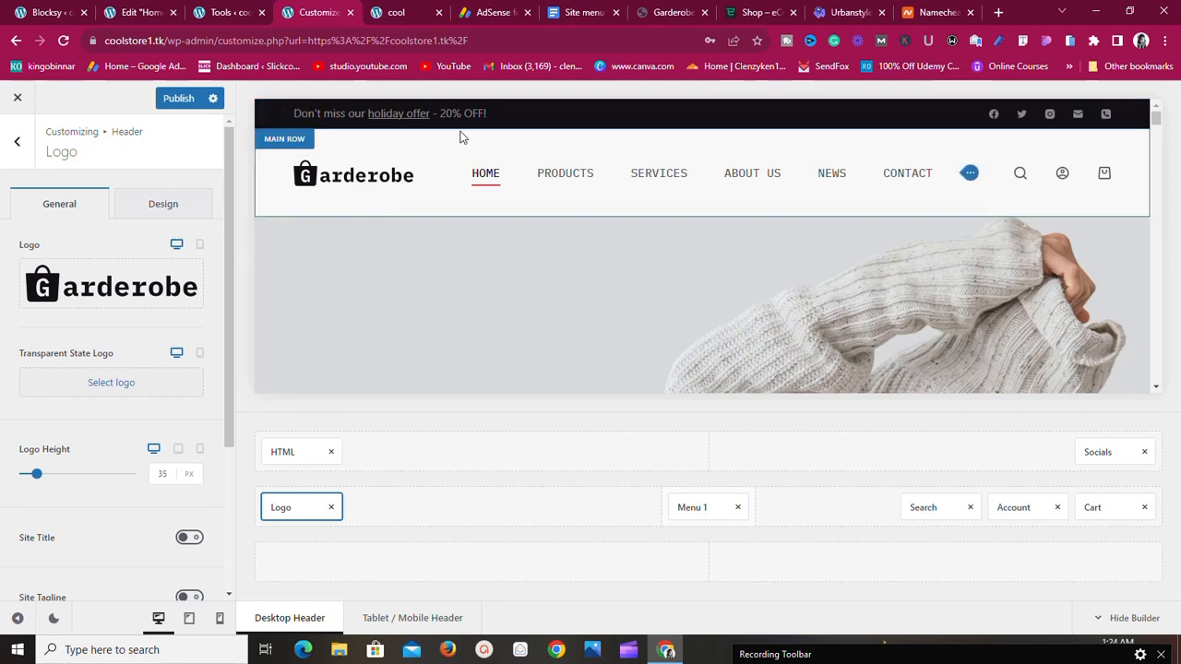
scroll(137, 388, down, 3)
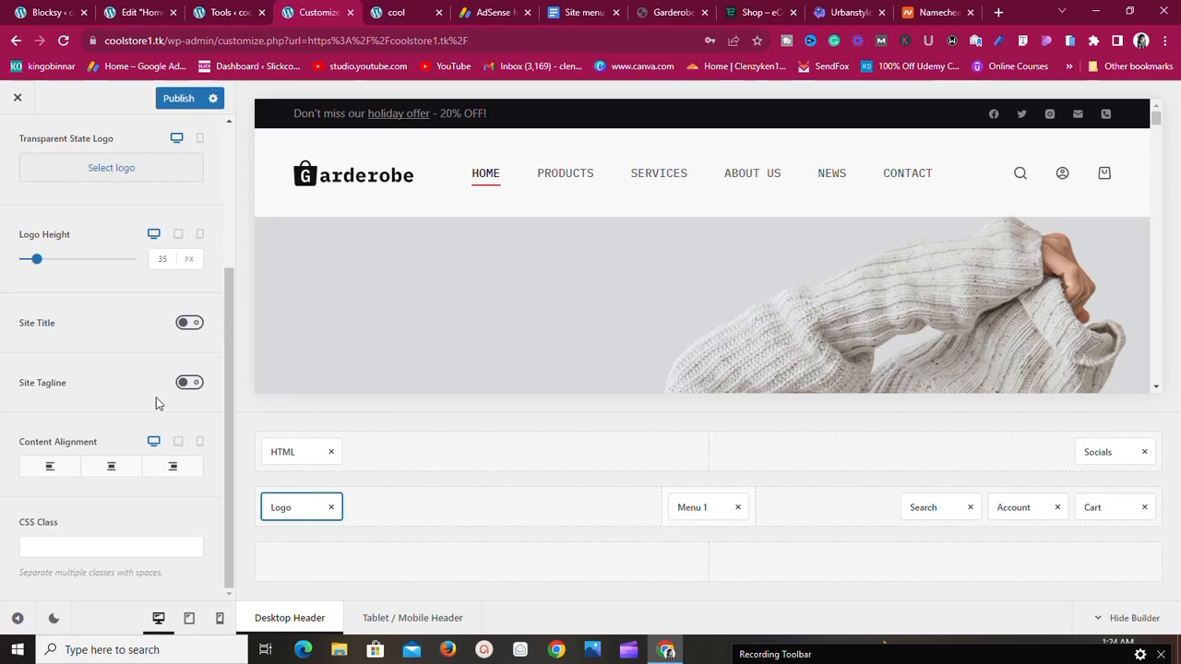
scroll(203, 343, up, 3)
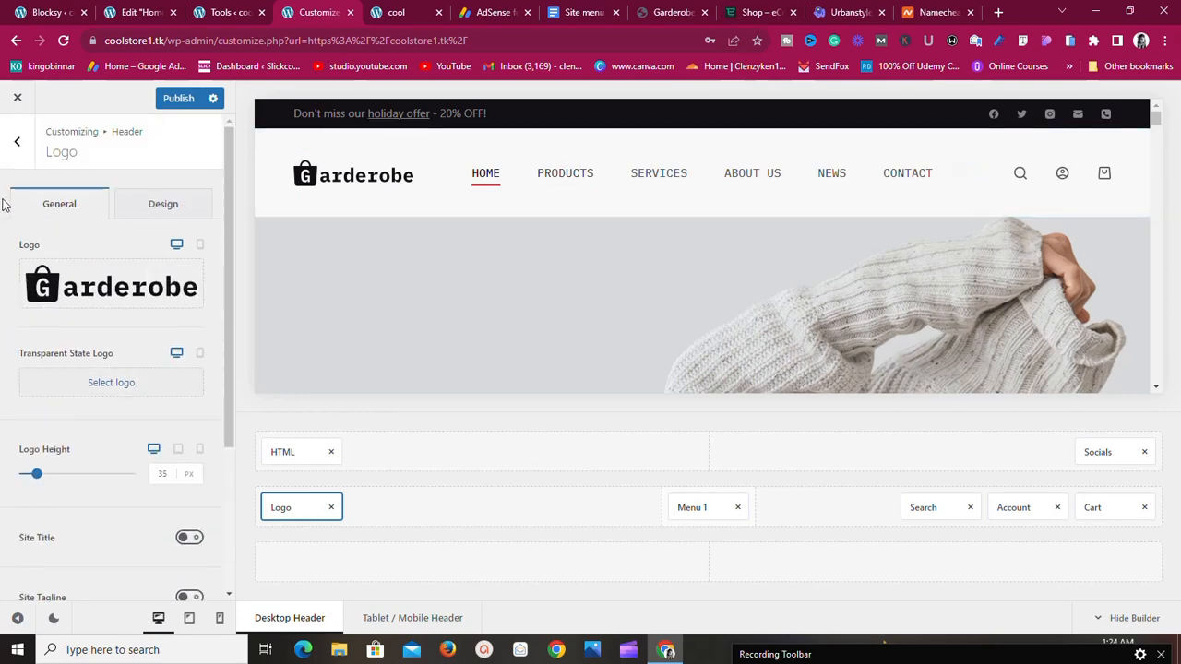
Return to the customizer's main options and review the home page preview from the header down to the footer and back.
click(17, 142)
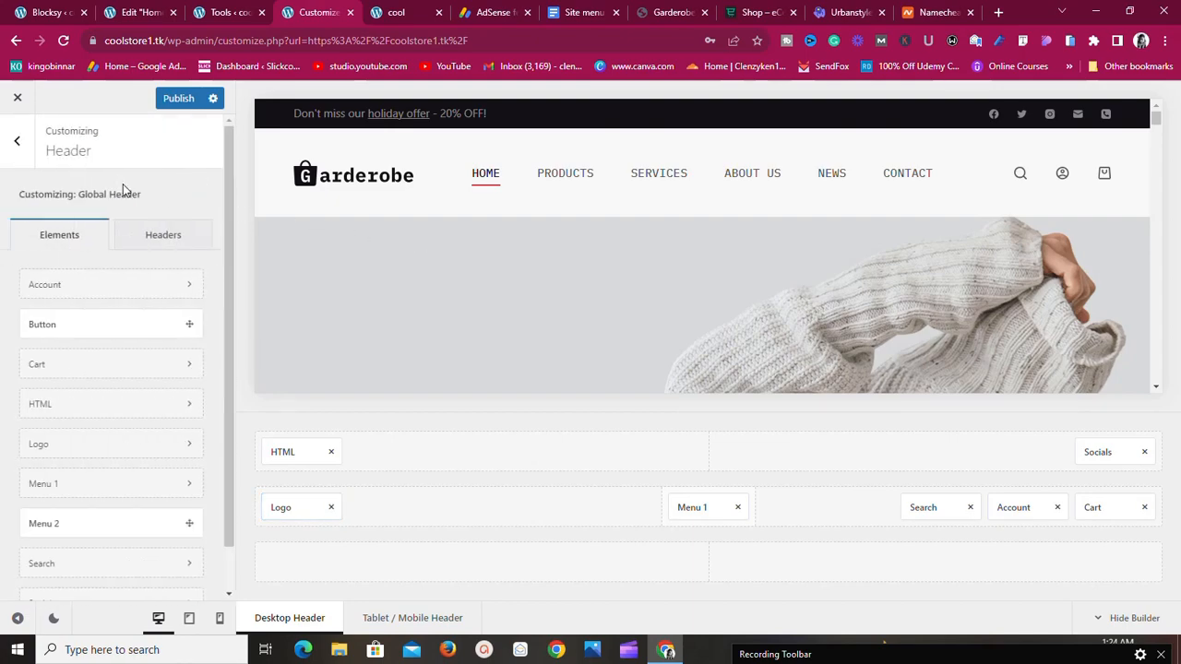
click(16, 141)
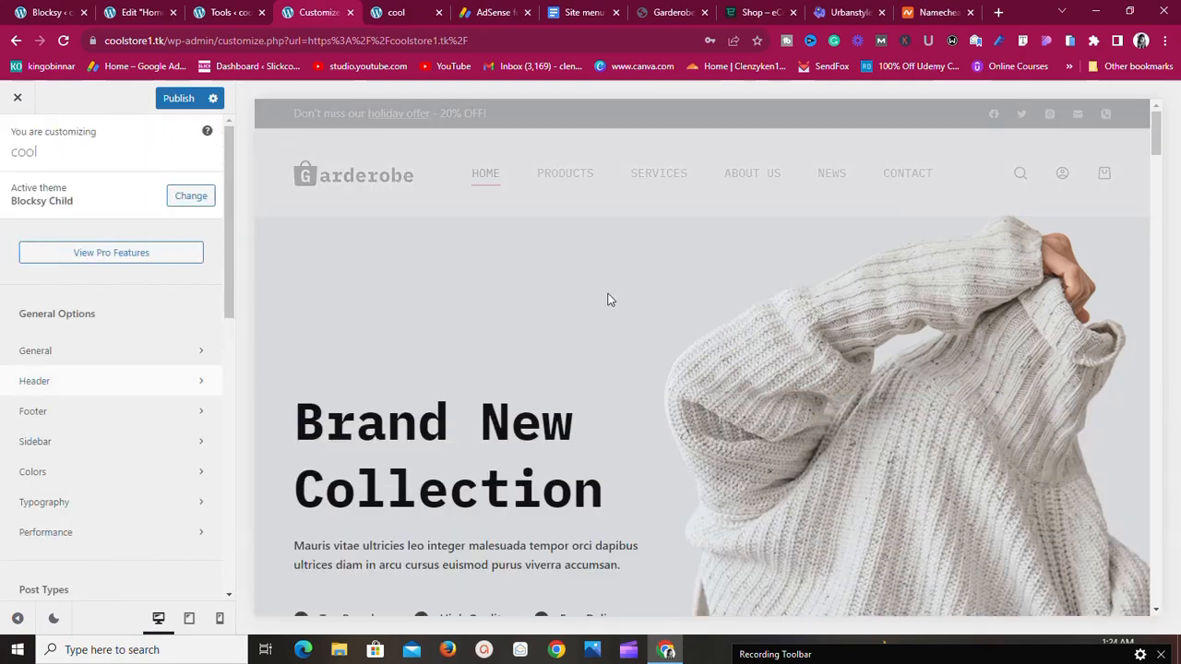
scroll(608, 295, down, 5)
scroll(608, 298, down, 10)
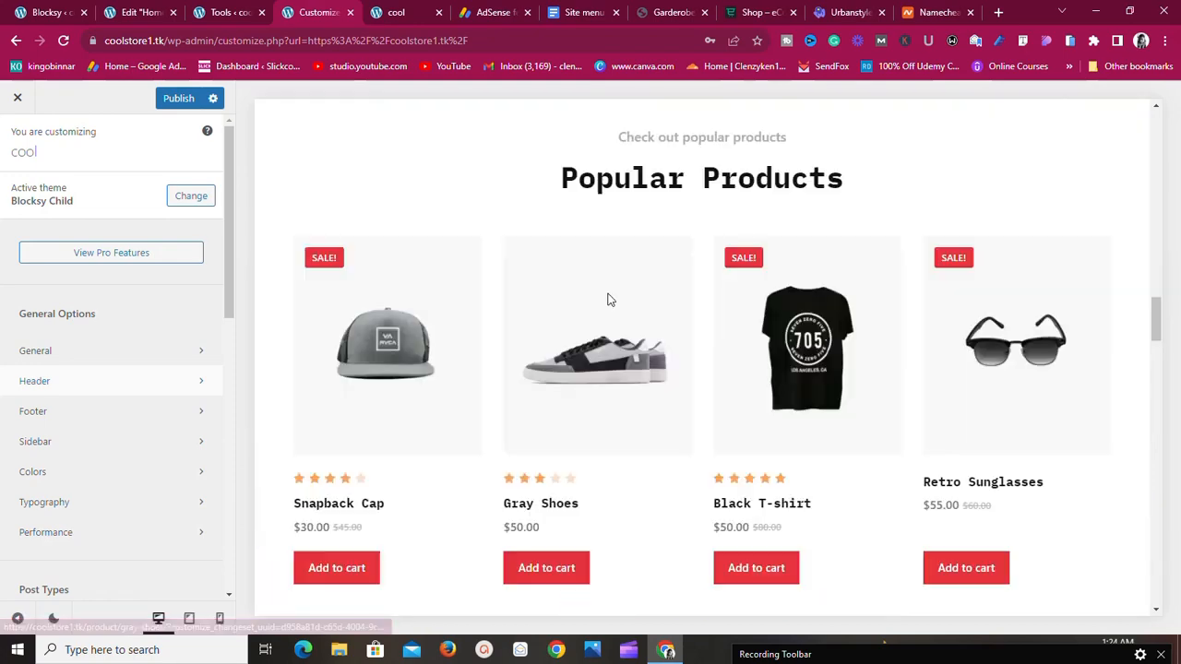
scroll(607, 300, down, 7)
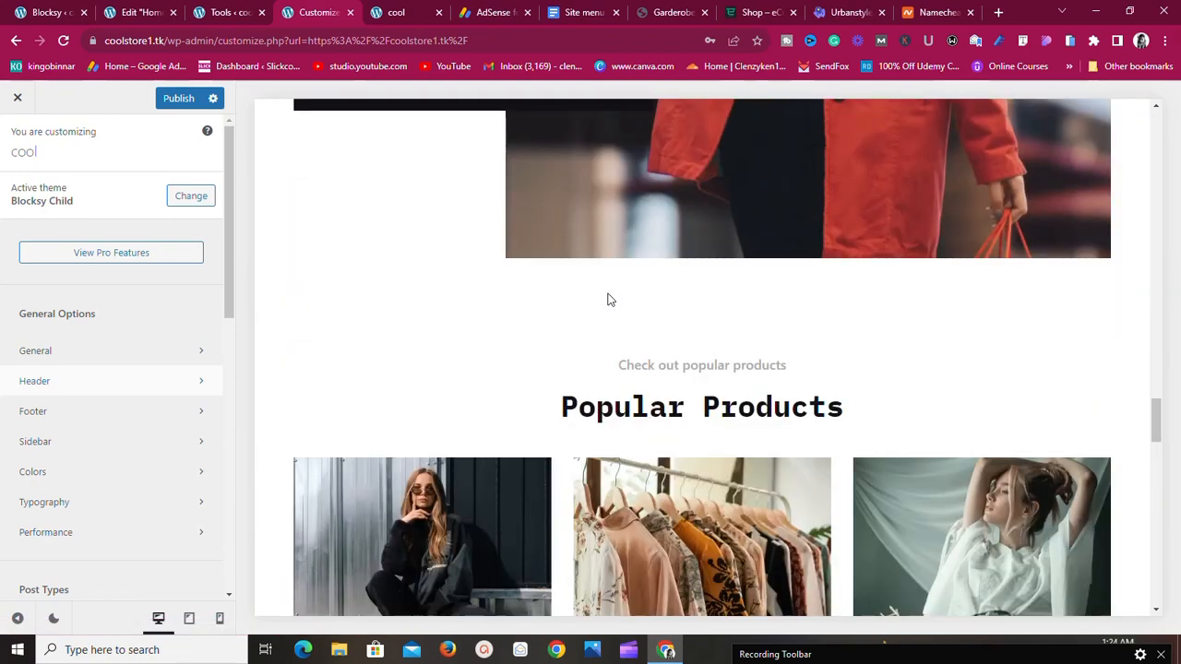
scroll(608, 299, down, 20)
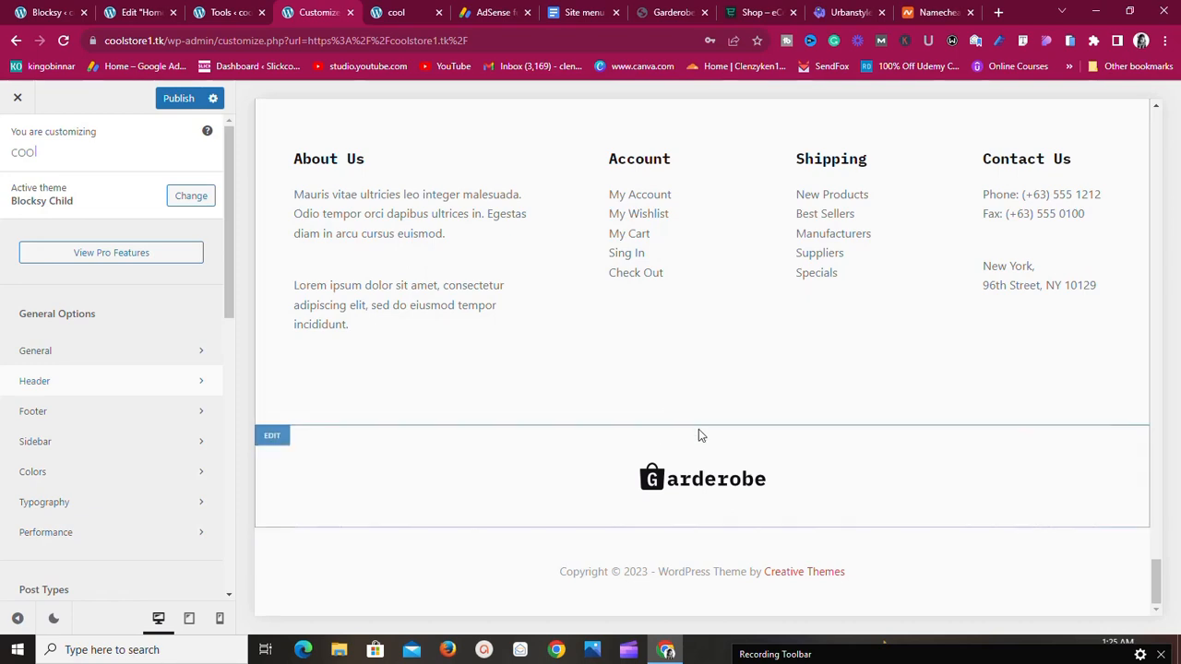
scroll(698, 429, up, 10)
scroll(687, 434, up, 10)
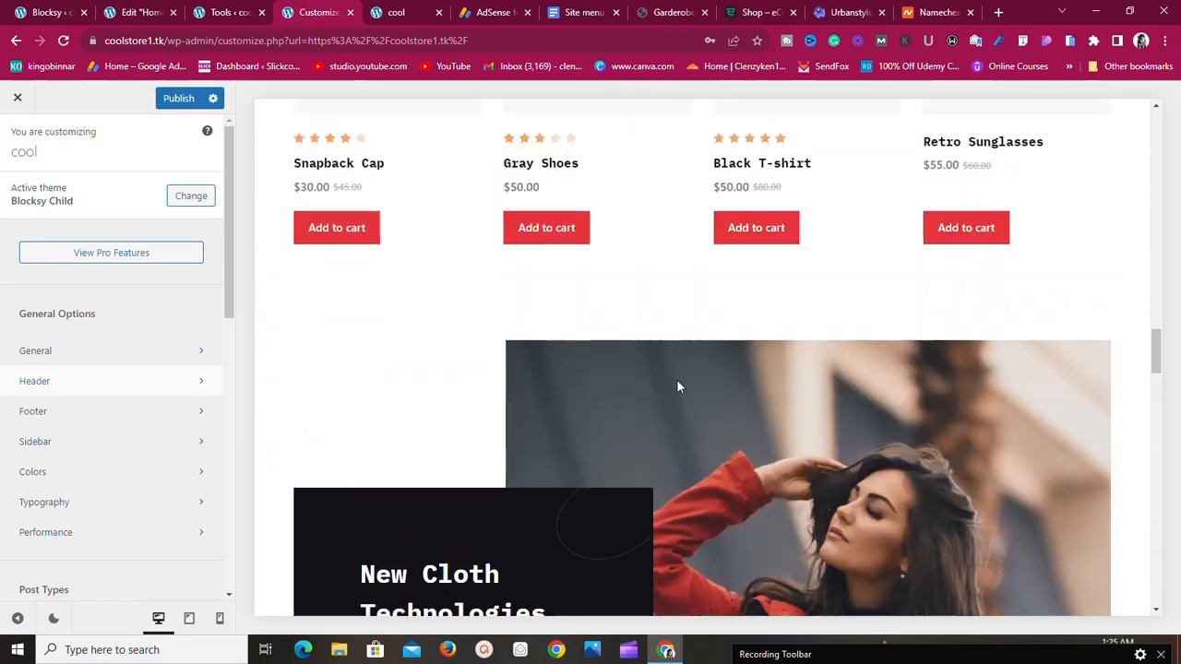
scroll(655, 387, up, 5)
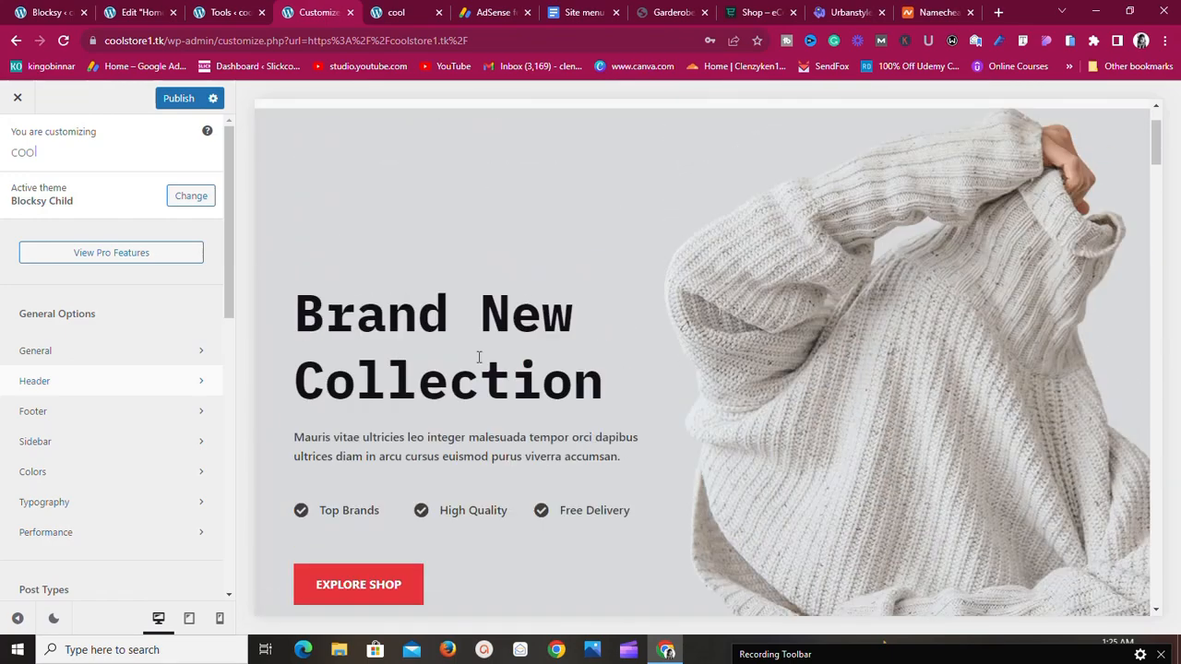
scroll(479, 229, up, 2)
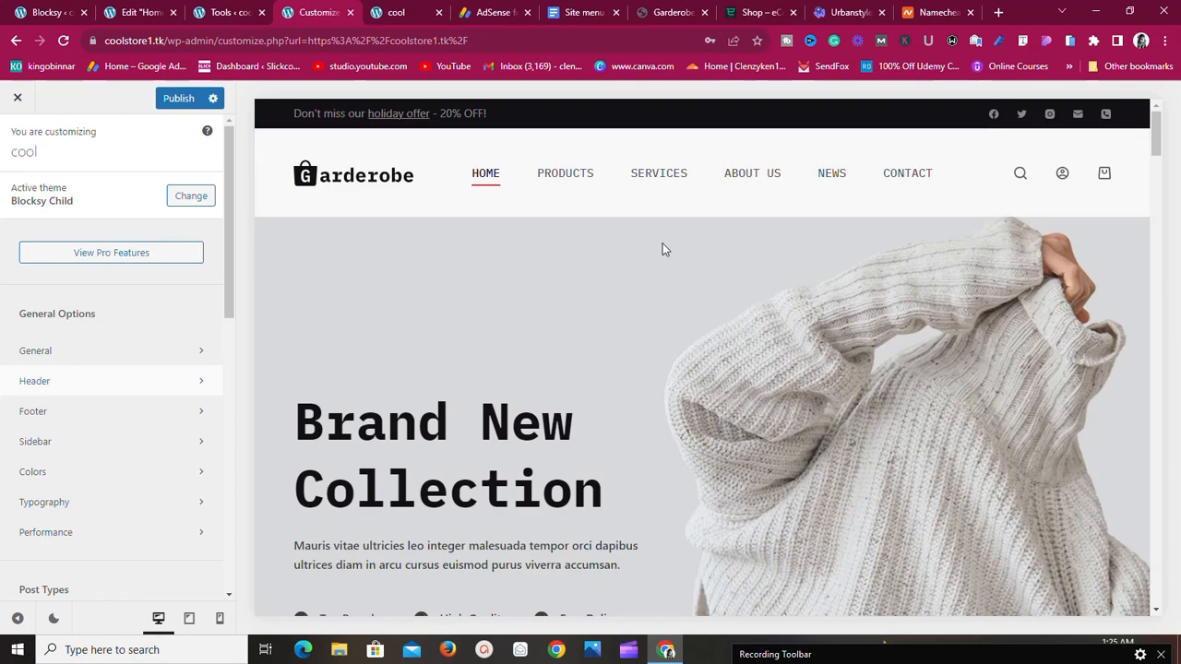
scroll(668, 263, down, 3)
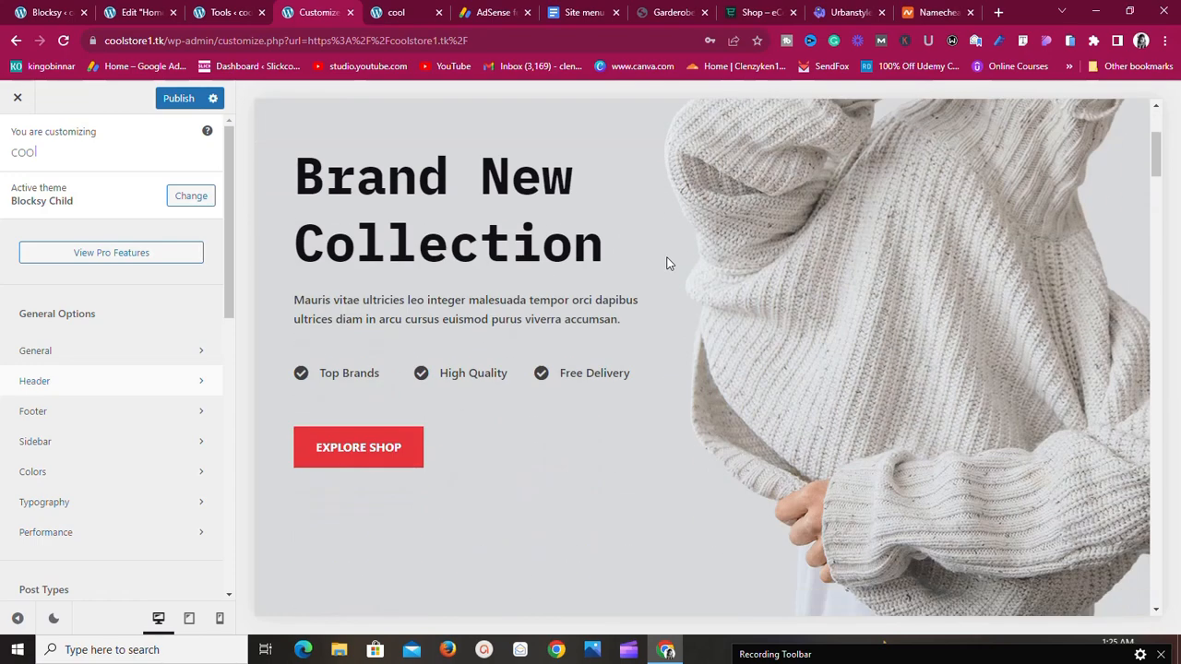
scroll(668, 263, up, 3)
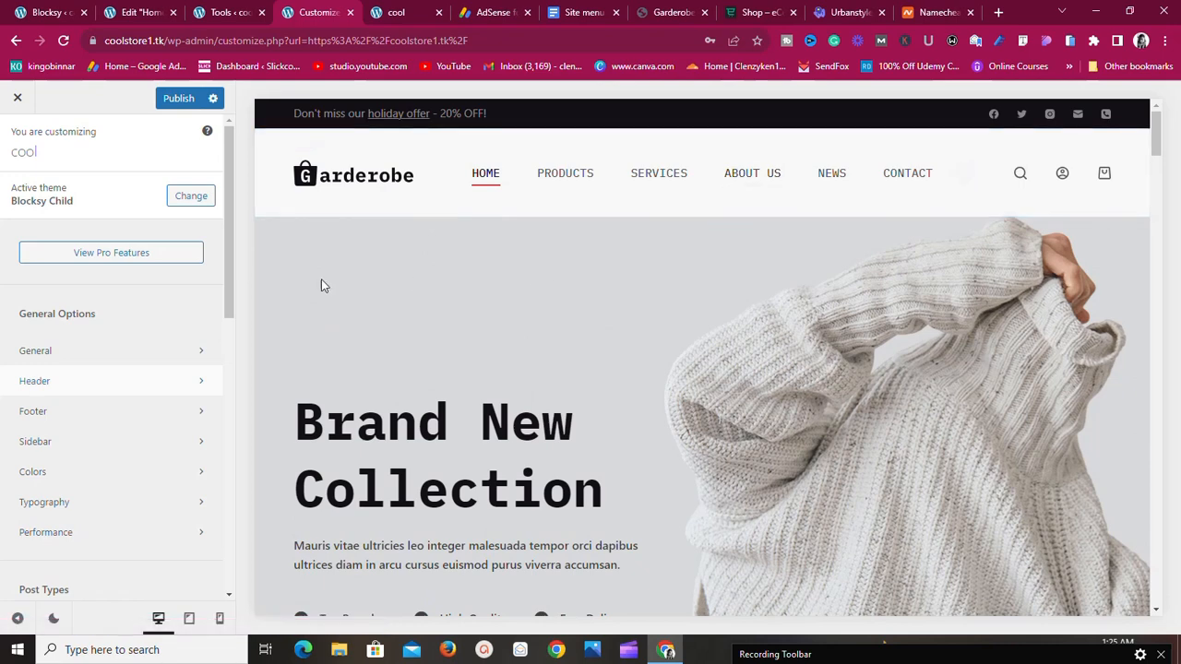
Exit the customizer, discarding unsaved changes, and switch to the Site menu document in Google Docs.
click(31, 111)
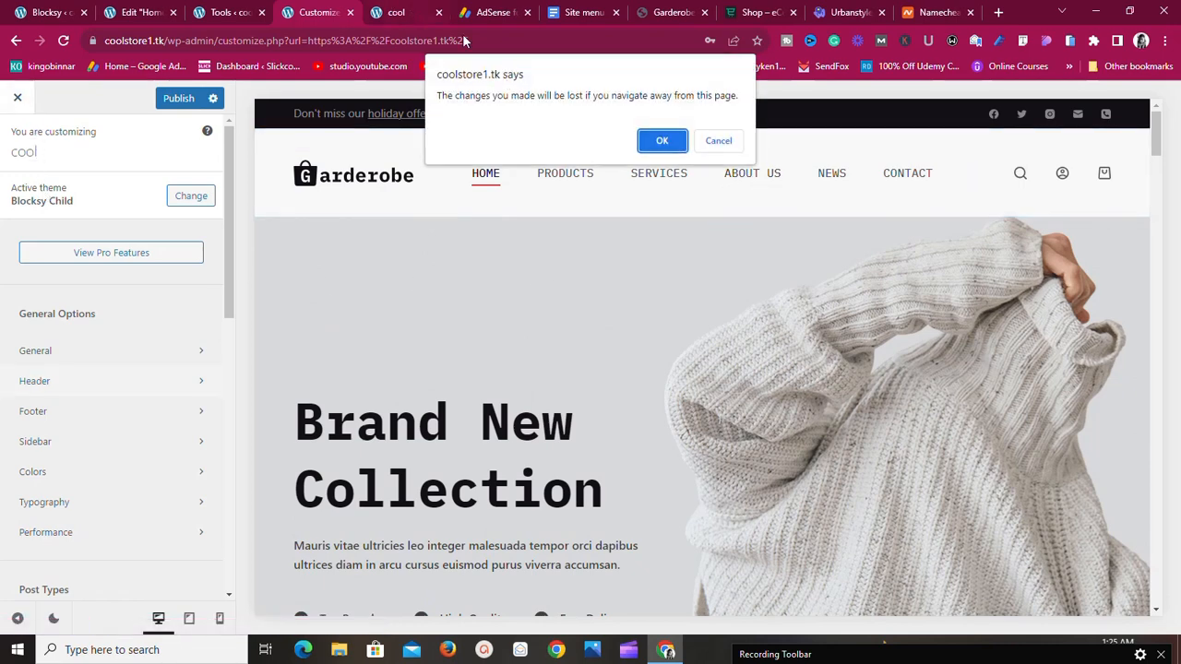
click(661, 141)
click(579, 12)
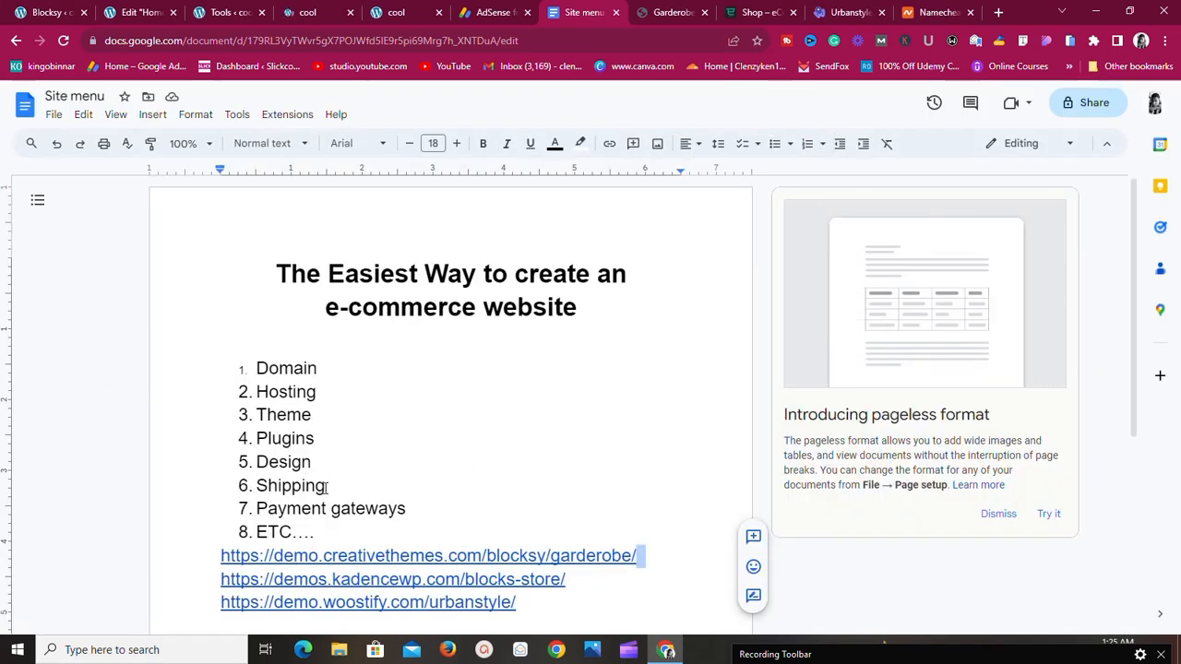
Return from the Garderobe demo and store front page to the Blocksy dashboard, reload it and open the WooCommerce settings.
click(675, 11)
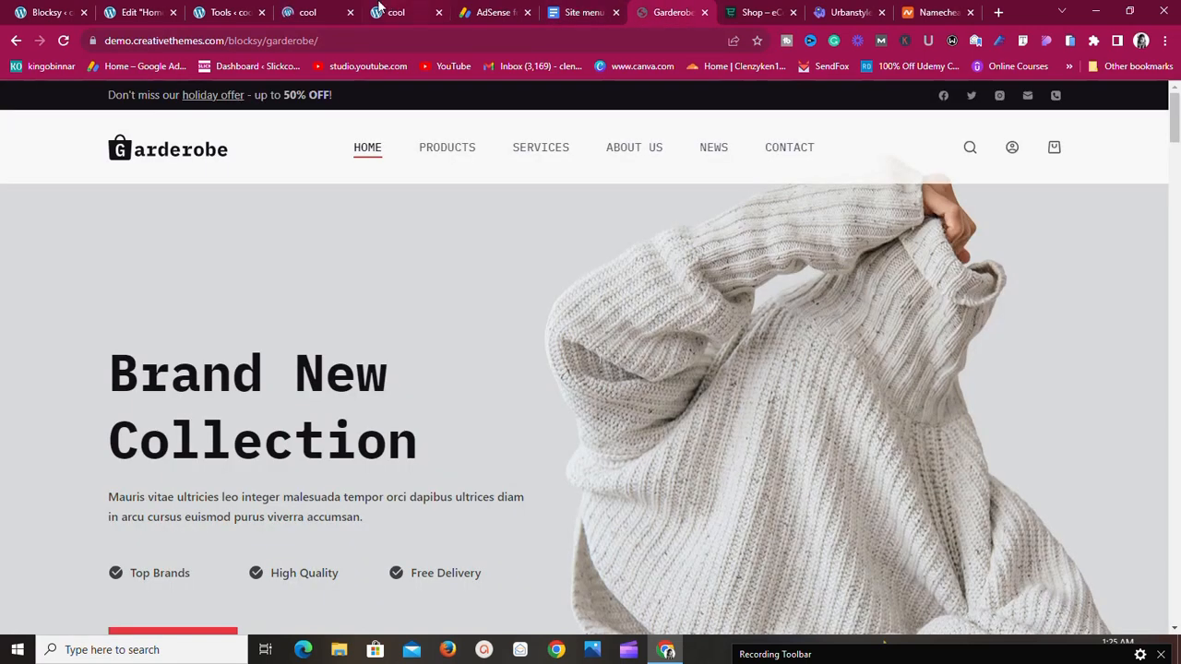
click(280, 11)
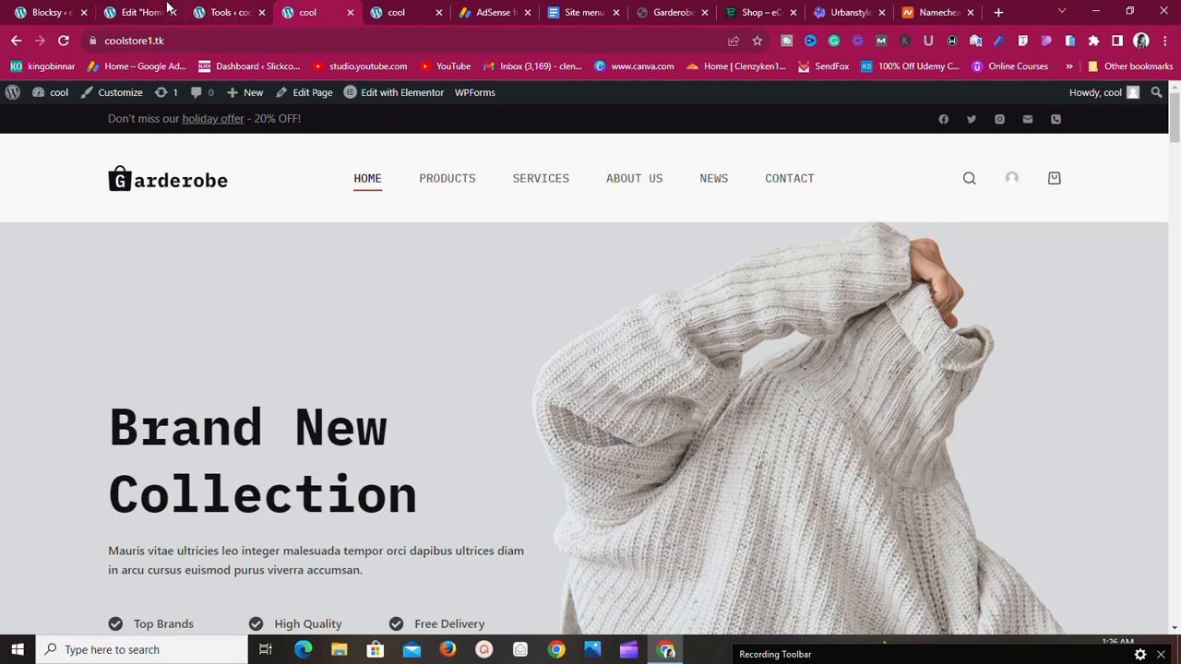
click(51, 9)
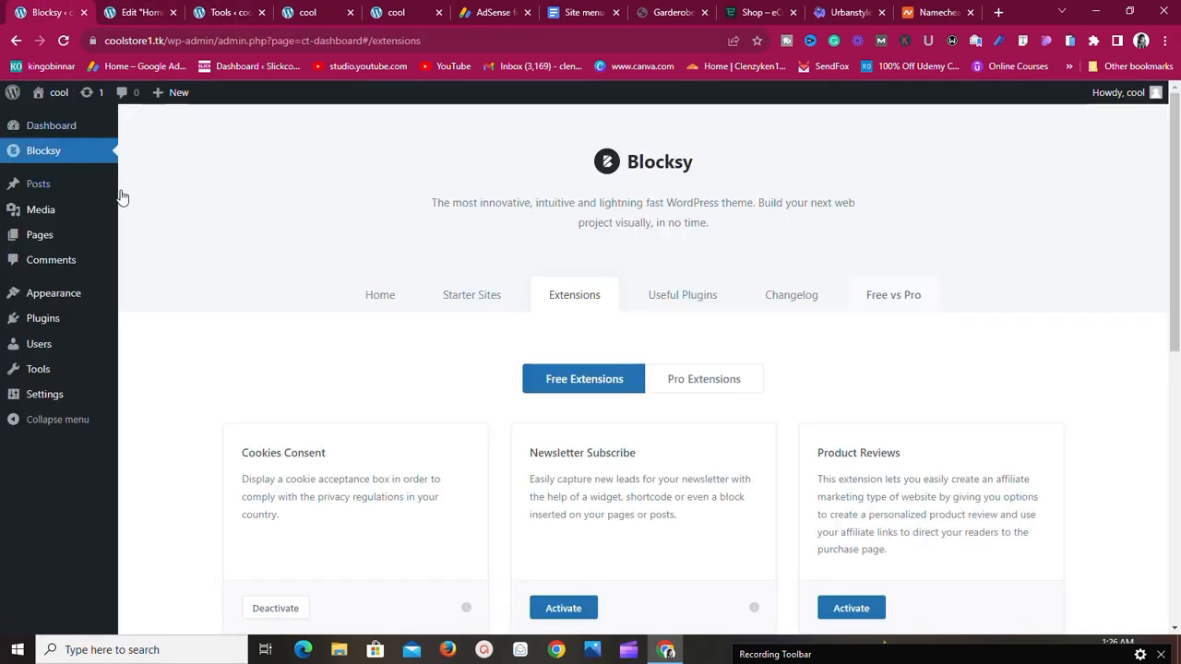
mouse_move(41, 203)
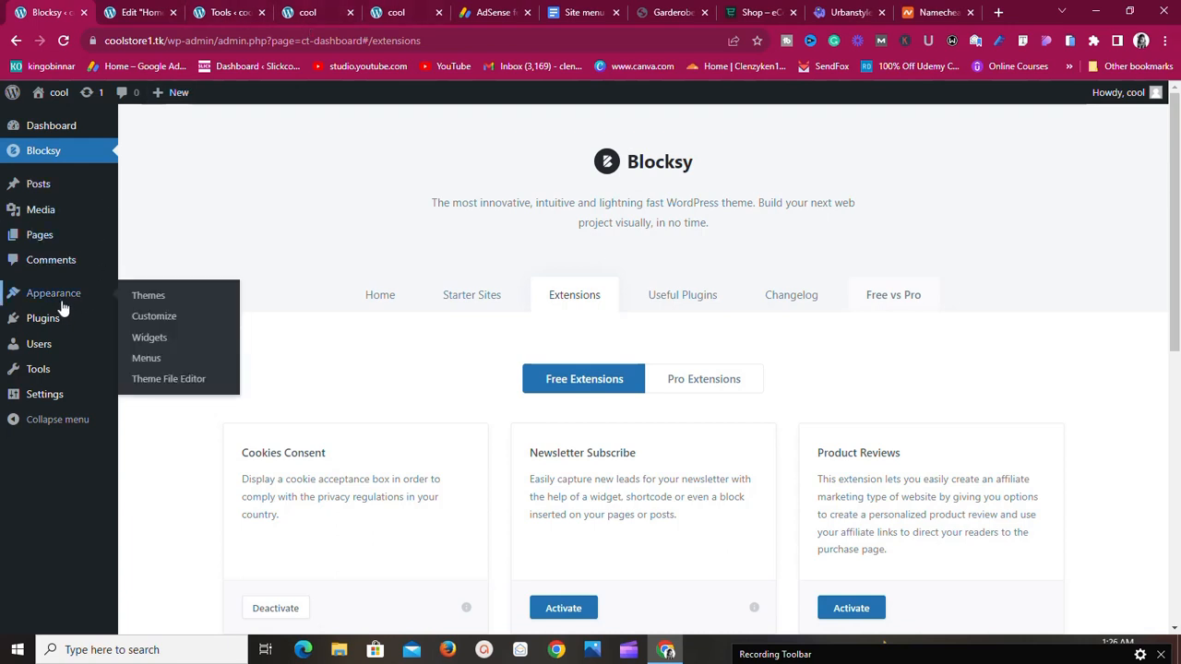
click(61, 42)
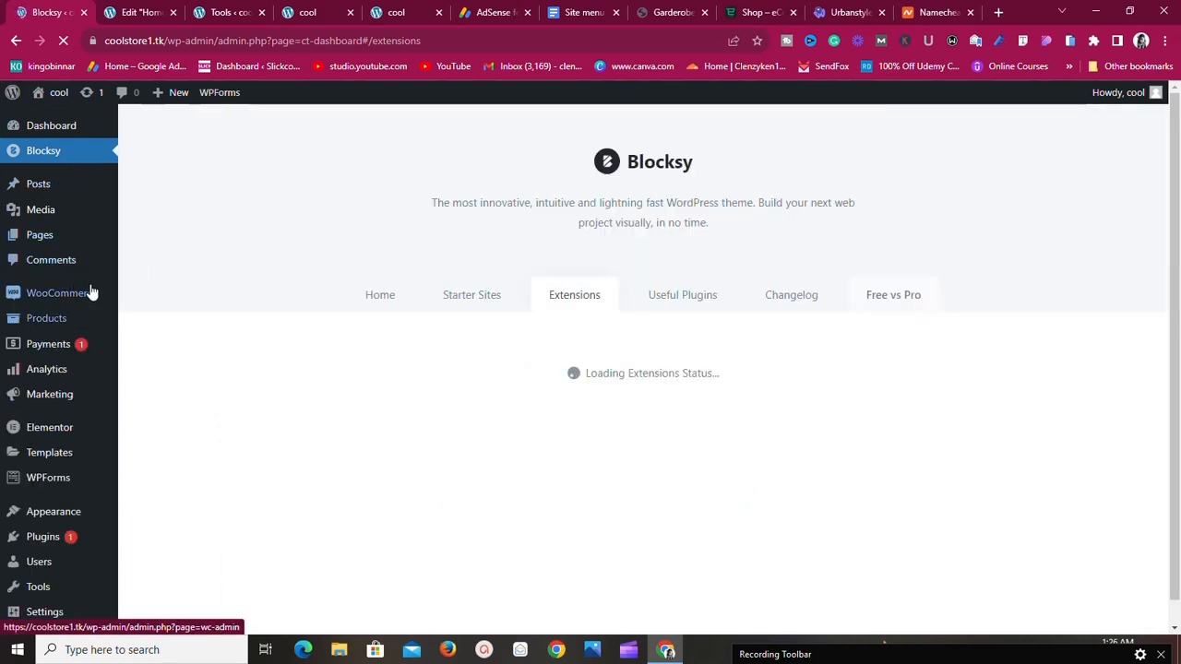
mouse_move(91, 309)
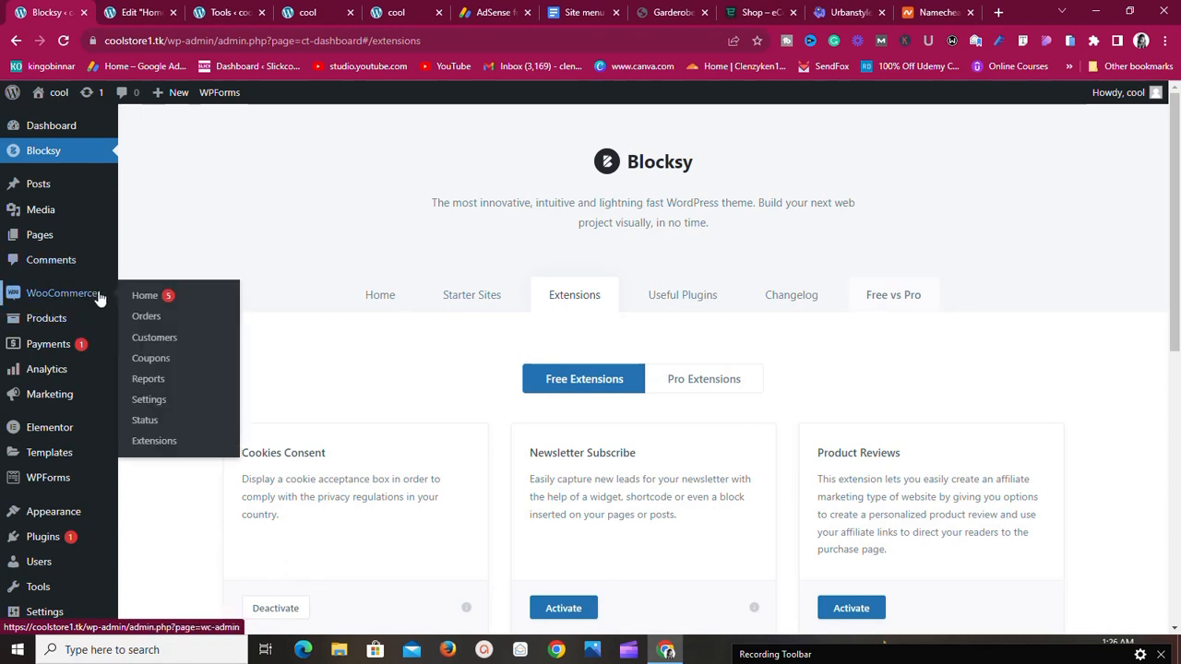
click(136, 403)
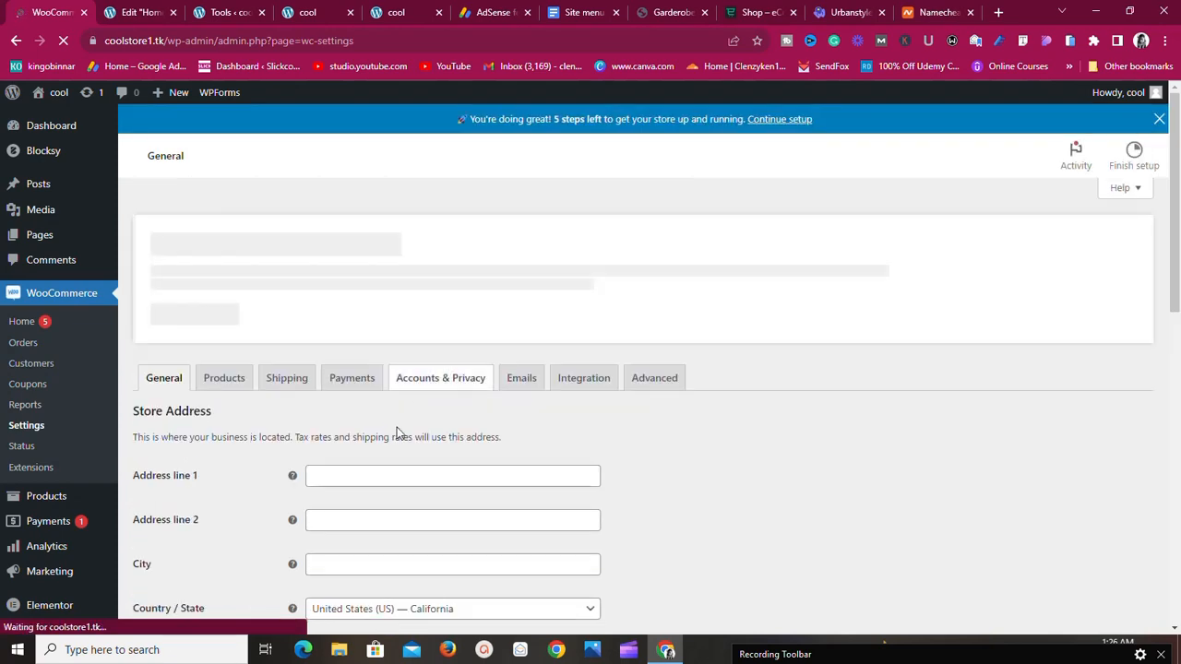
Examine the general store settings, covering store address, country list, selling and shipping locations, taxes, coupons and currency options.
scroll(393, 431, down, 2)
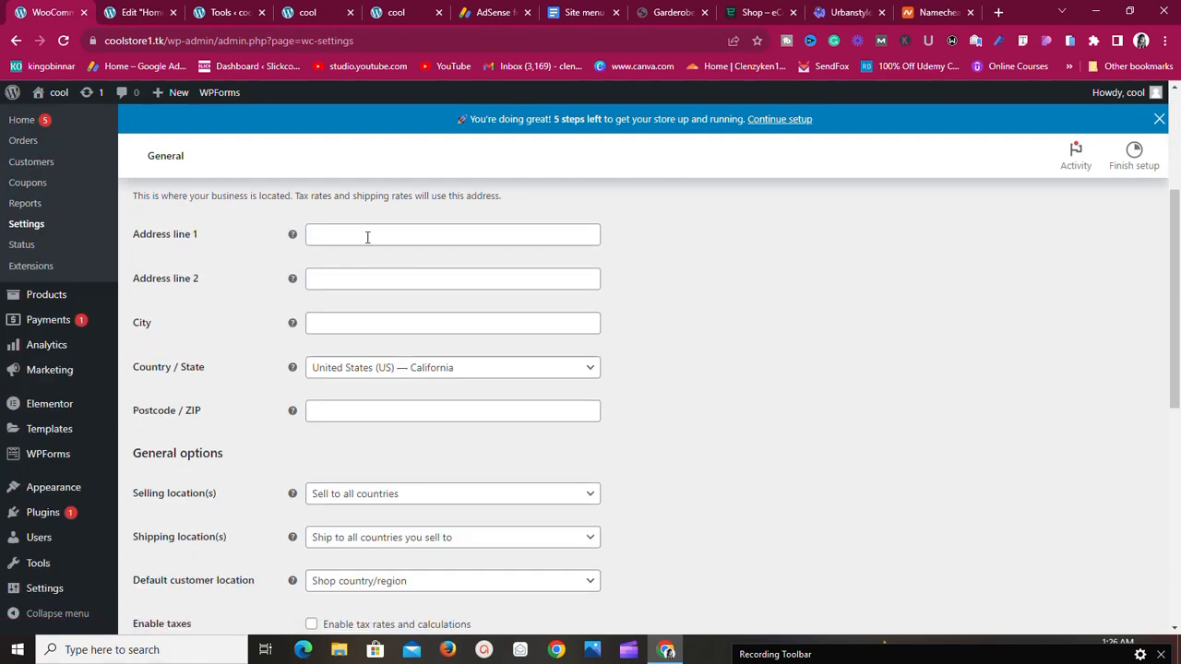
click(367, 237)
click(322, 320)
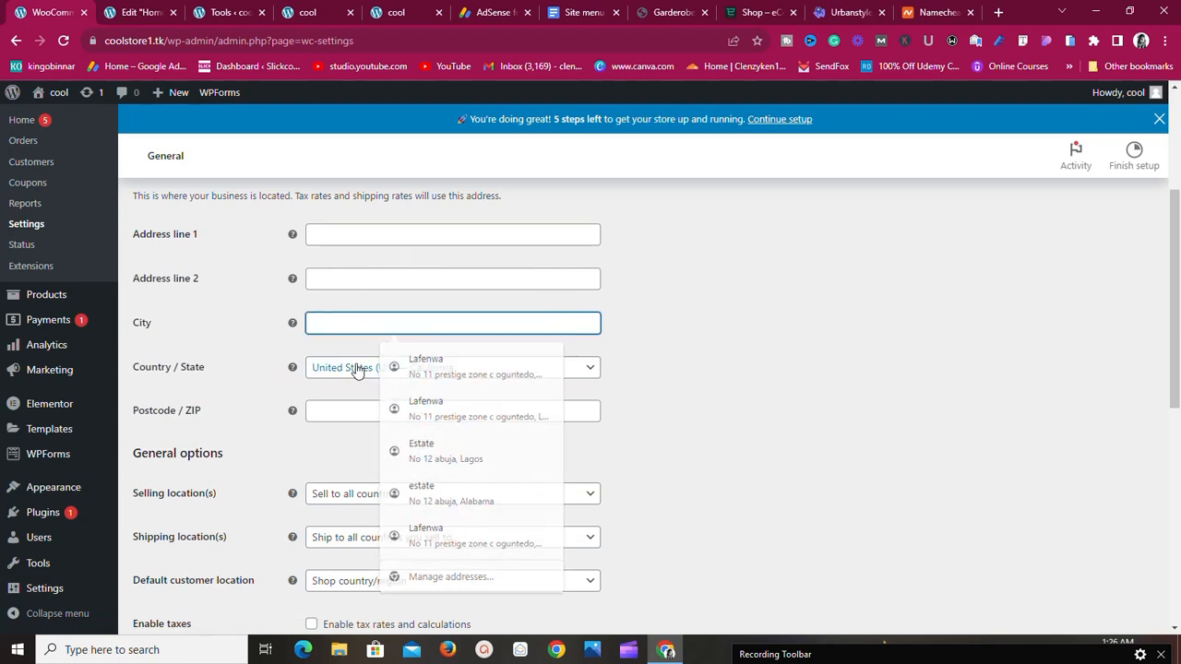
scroll(398, 391, down, 3)
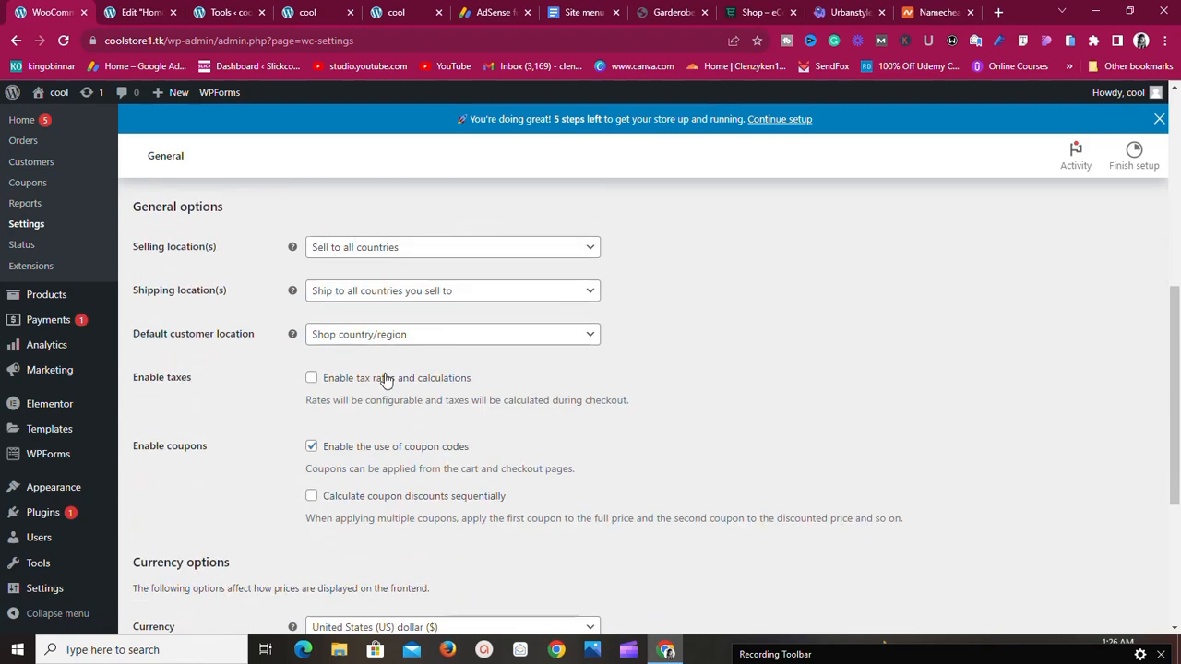
click(400, 258)
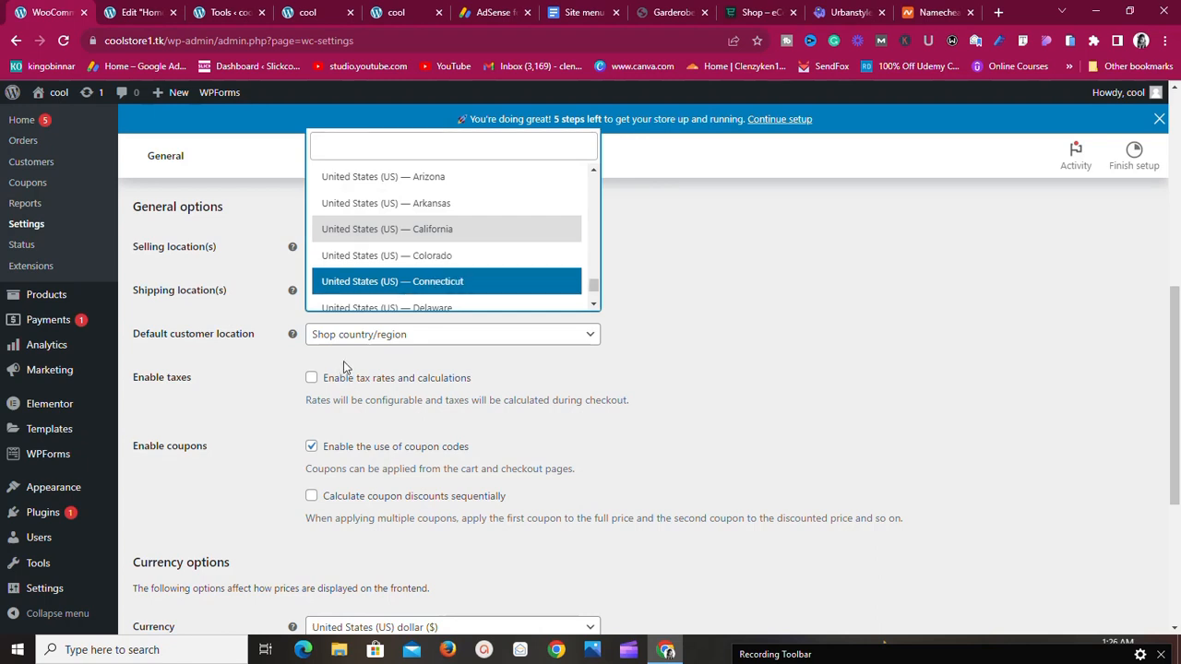
click(734, 301)
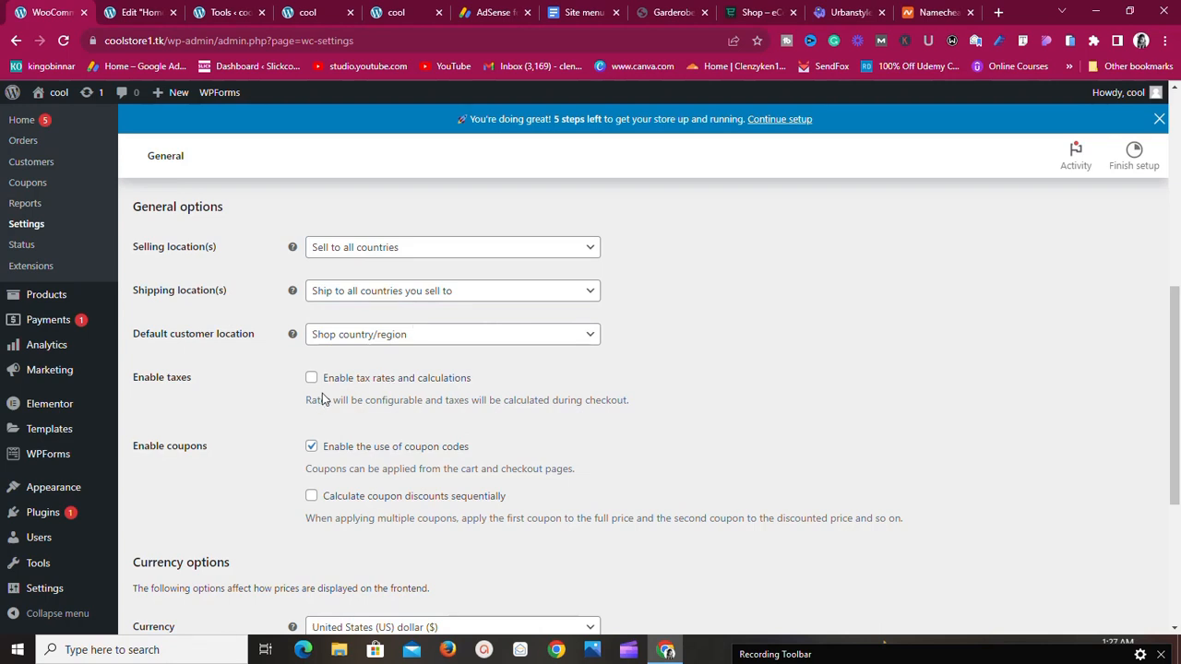
scroll(316, 464, down, 3)
scroll(318, 466, up, 3)
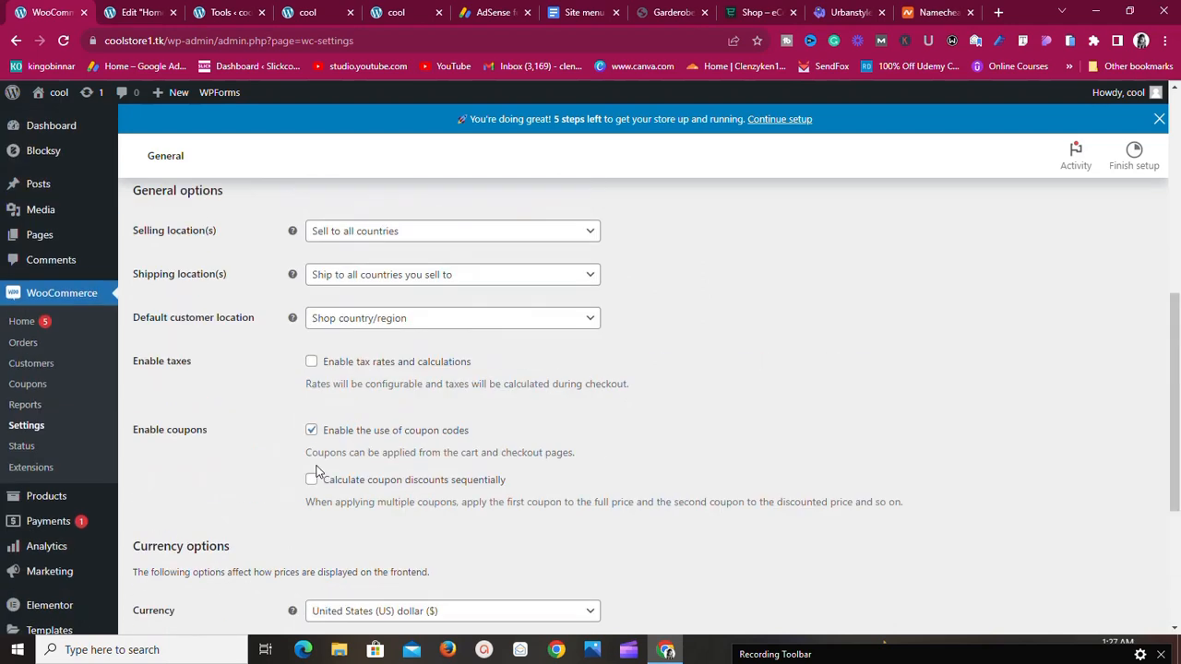
scroll(317, 472, down, 3)
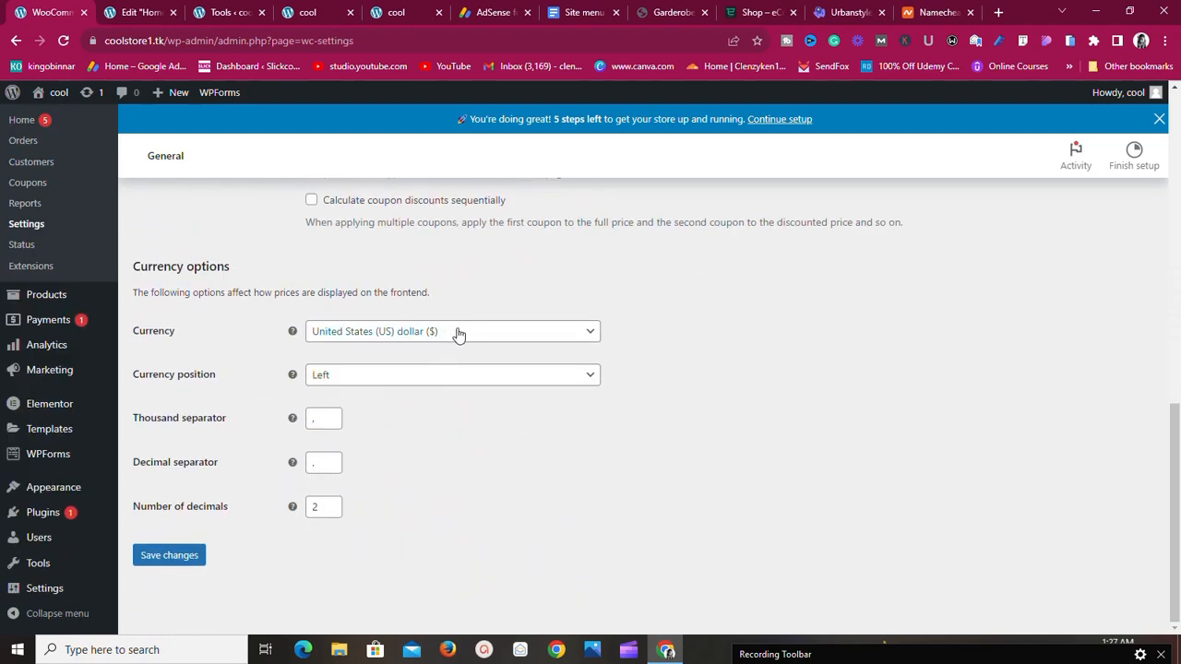
scroll(465, 343, up, 15)
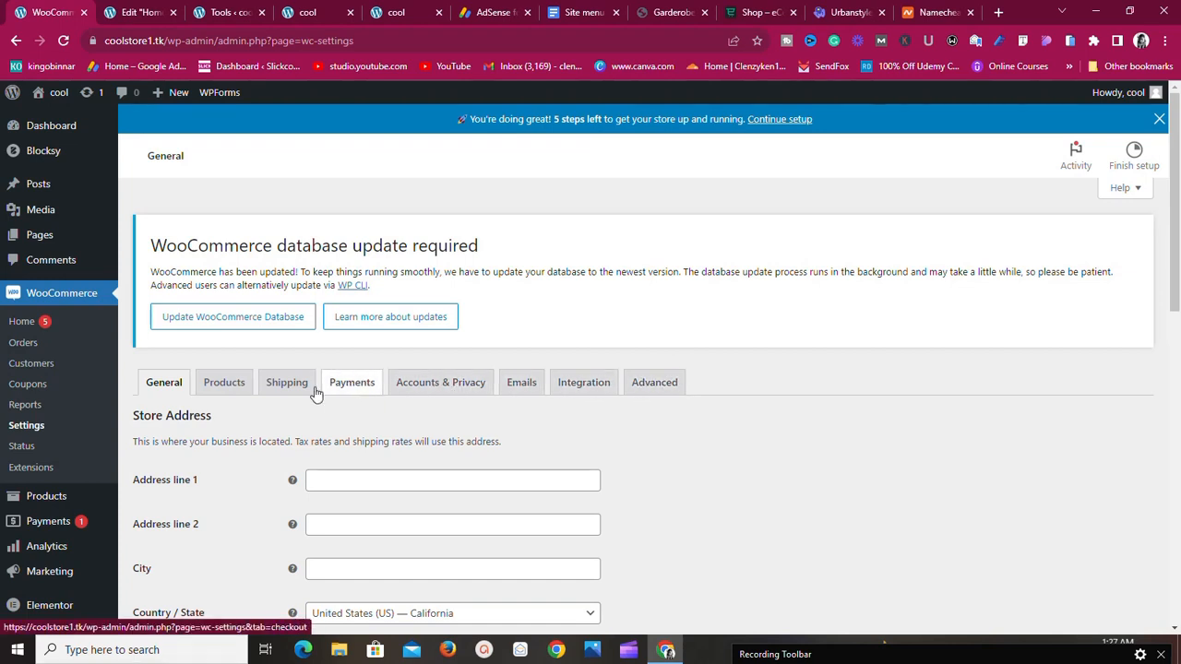
Open the WooCommerce shipping settings, read the shipping zone explanation and start adding a new shipping zone.
click(267, 391)
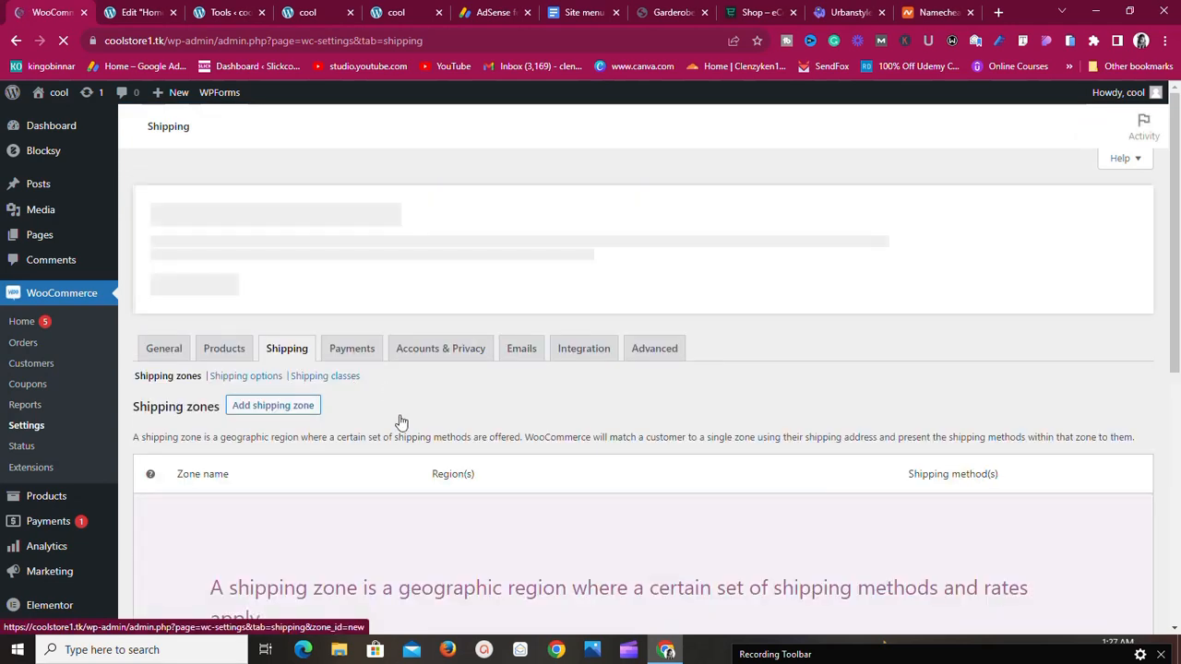
scroll(399, 417, down, 5)
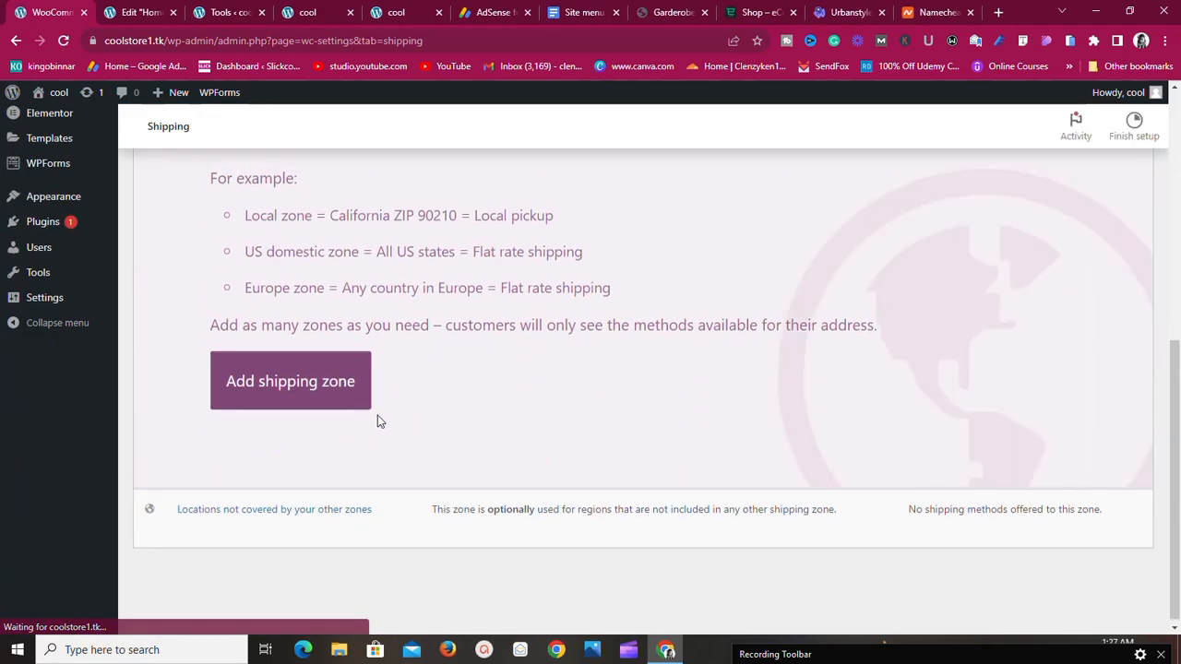
scroll(396, 414, up, 3)
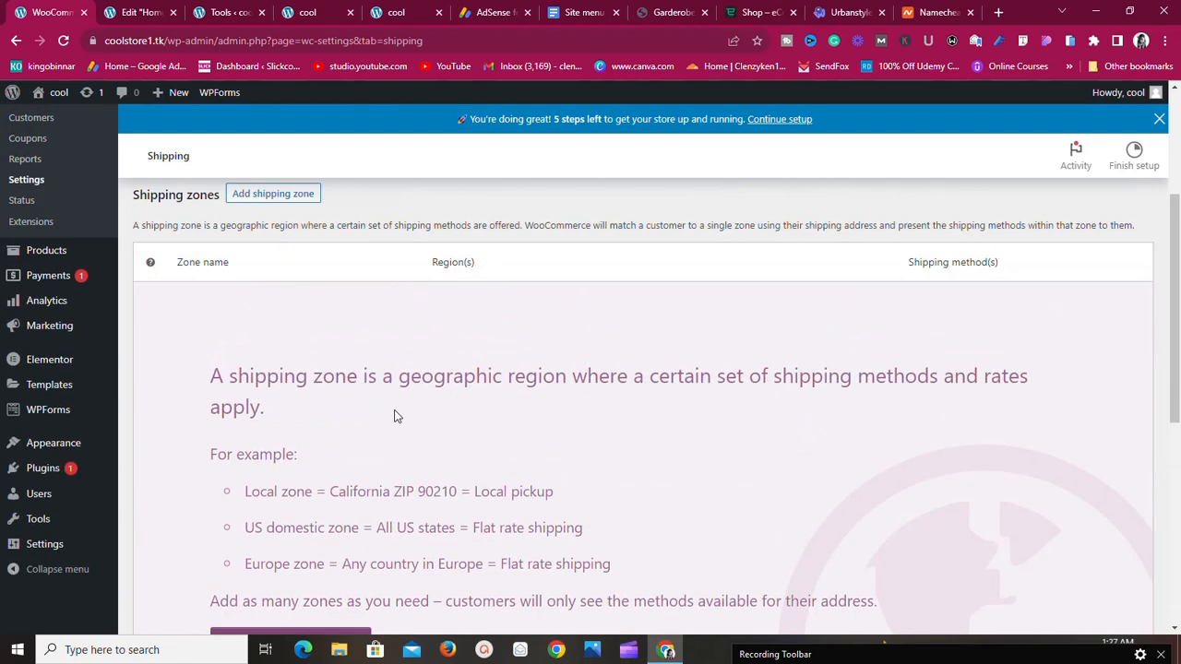
scroll(395, 414, down, 3)
click(315, 430)
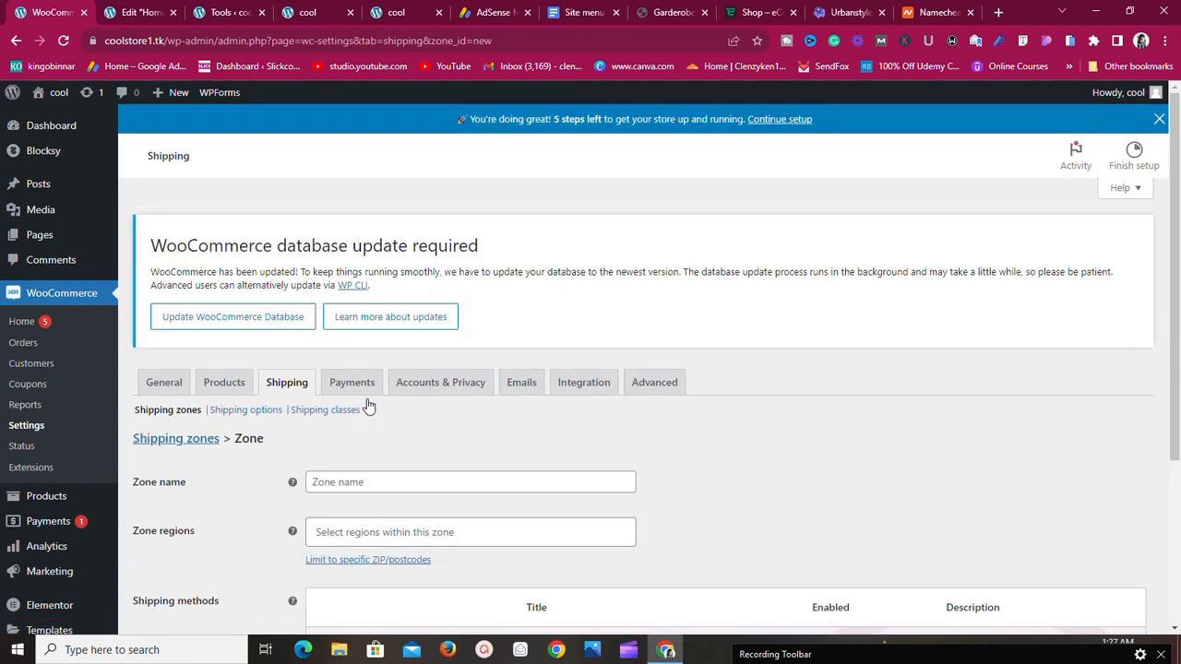
Examine the new zone's name, regions list and available shipping methods, closing the method dialog without adding one.
scroll(356, 461, down, 3)
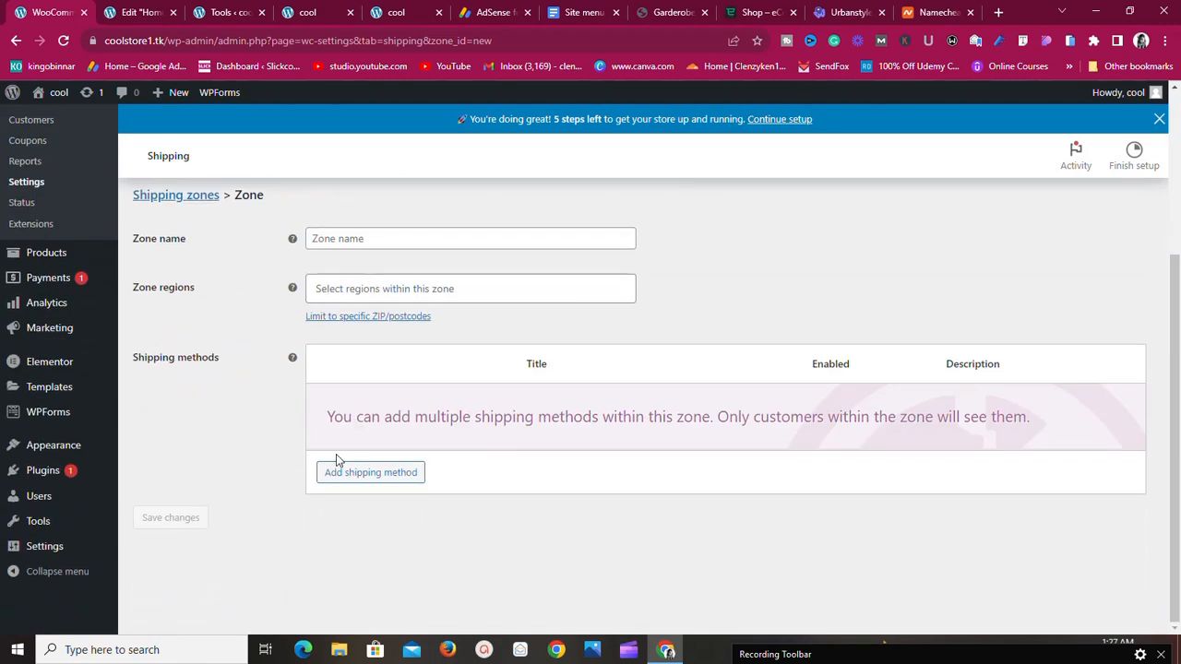
scroll(336, 459, up, 3)
scroll(336, 458, down, 3)
click(401, 231)
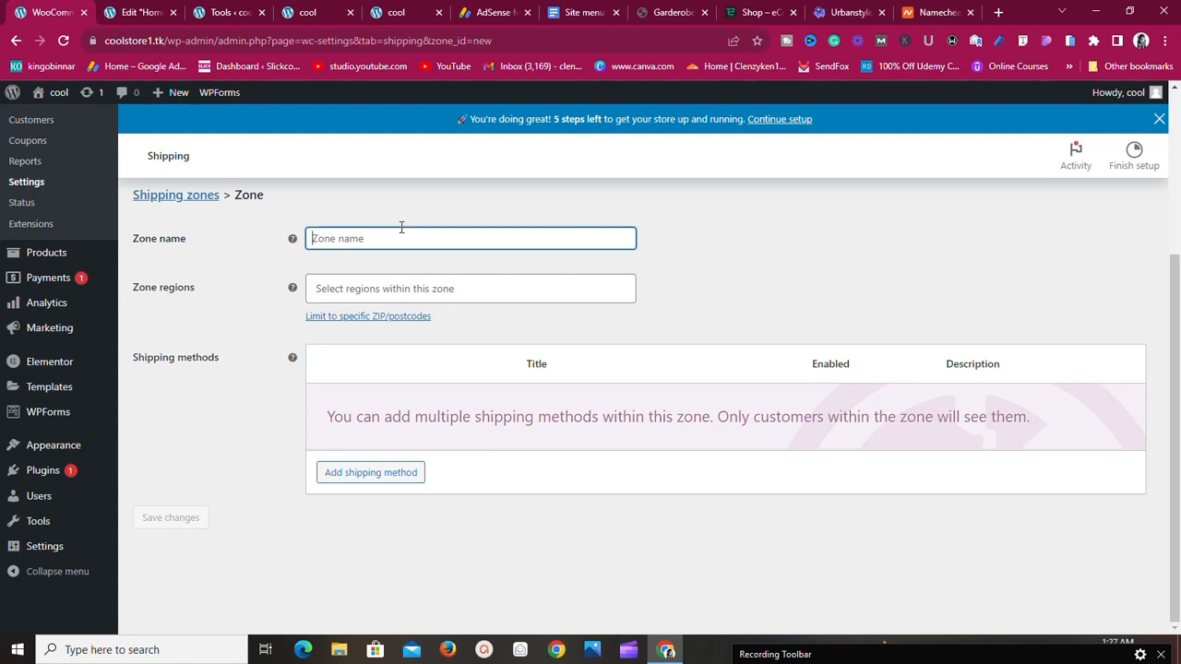
click(380, 285)
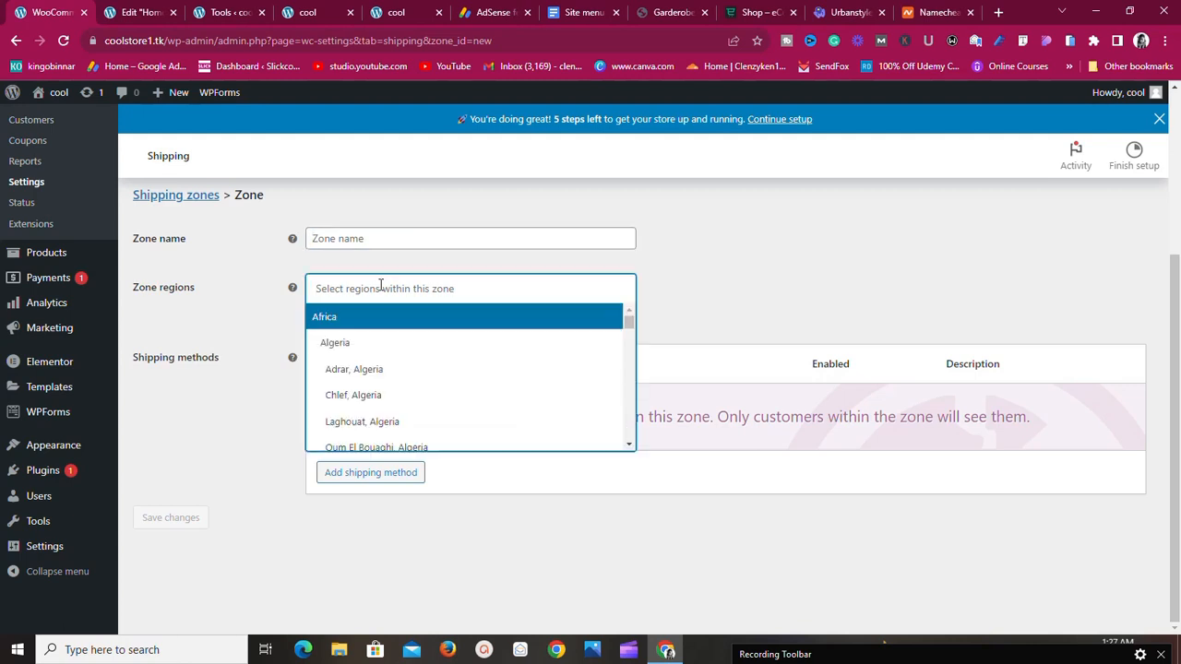
click(212, 434)
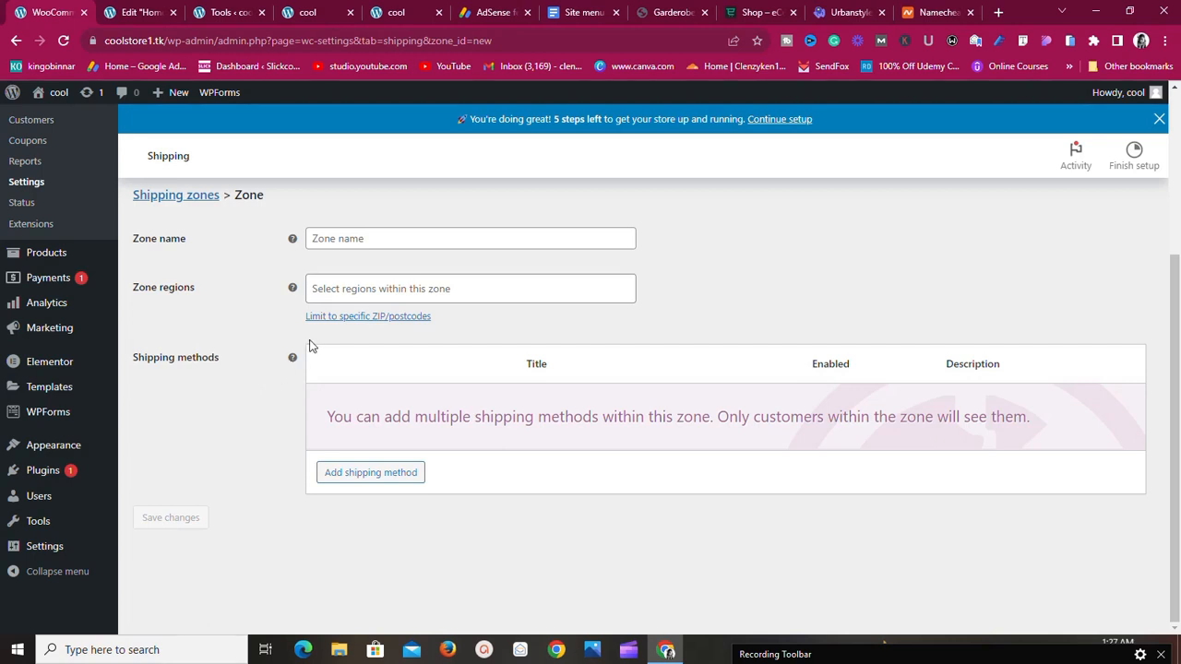
click(356, 474)
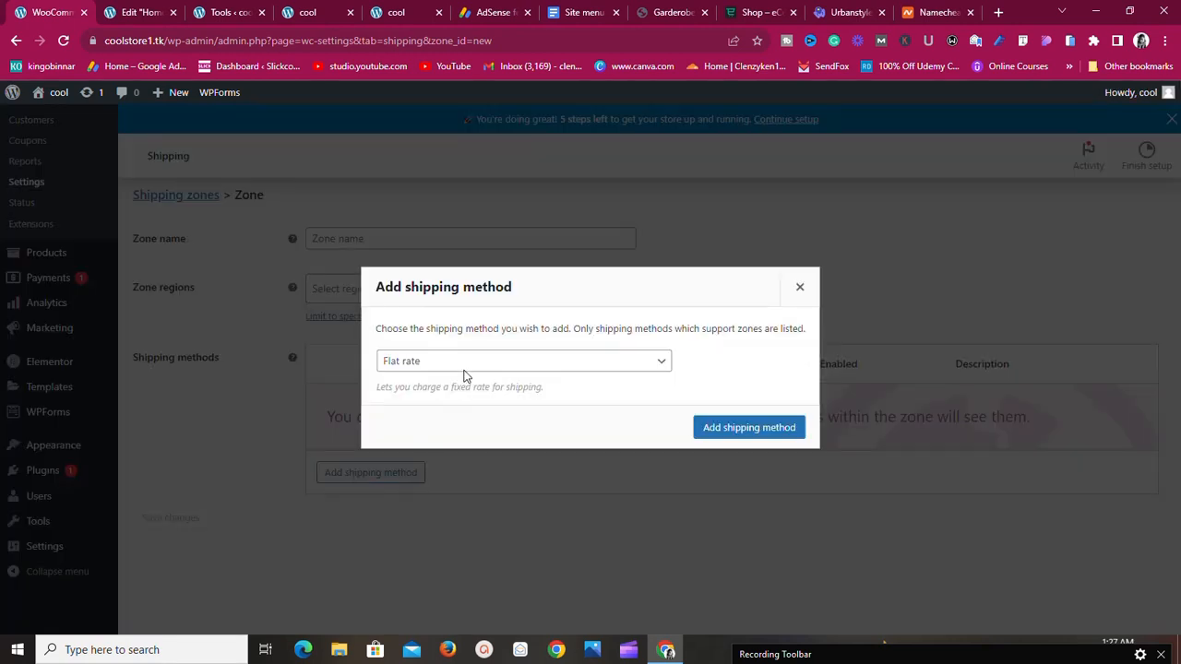
click(464, 368)
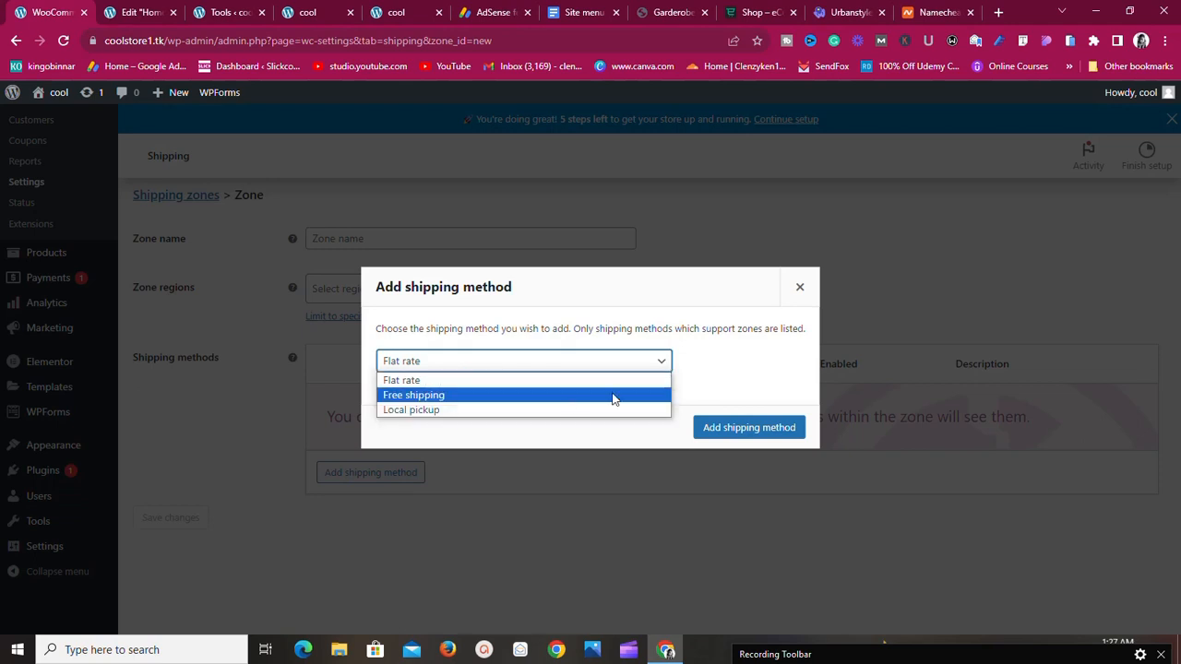
click(786, 297)
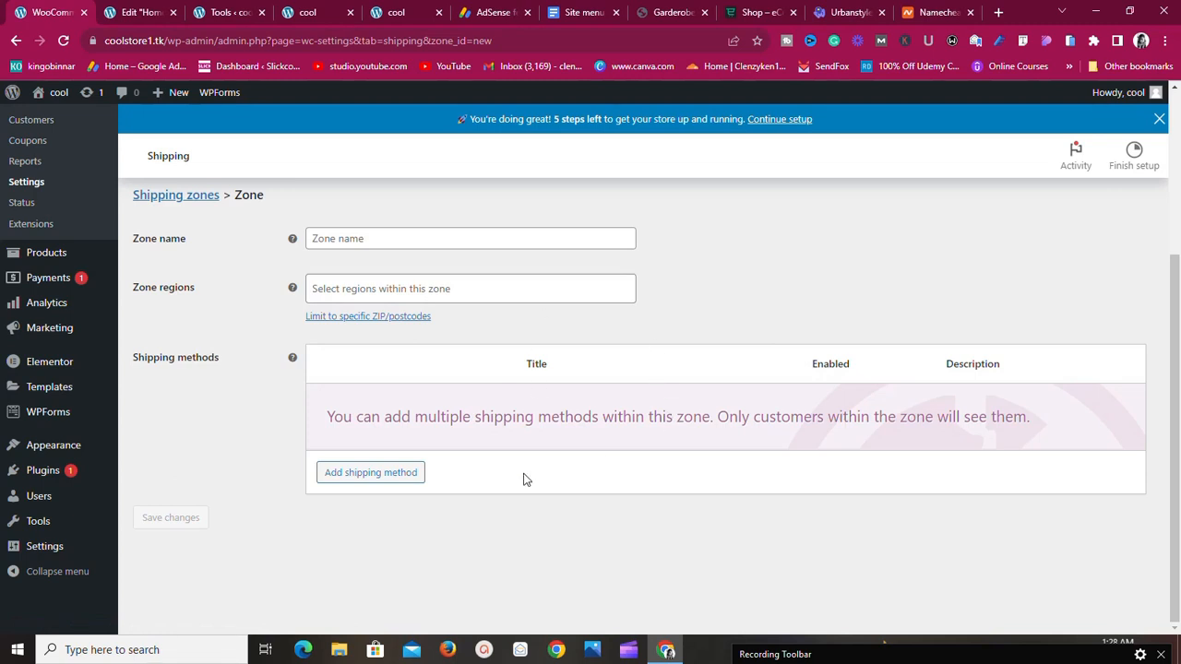
Check the Site menu outline in Google Docs, return to the shipping zone page and close the "Home" page editing tab.
scroll(523, 480, up, 3)
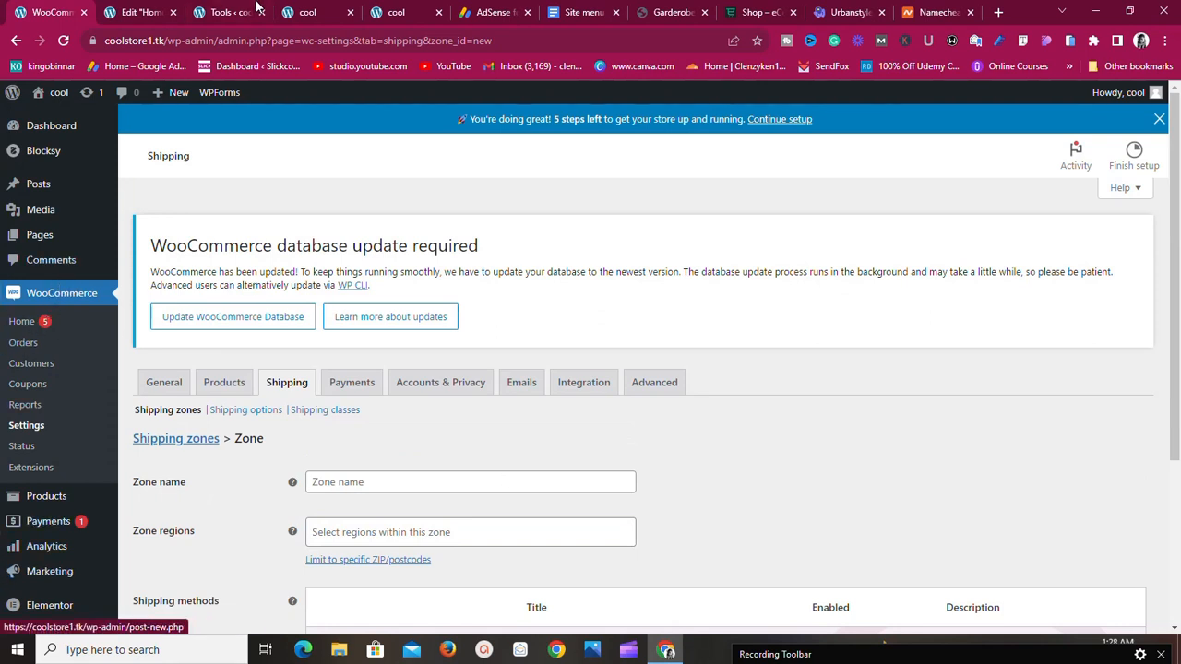
click(553, 12)
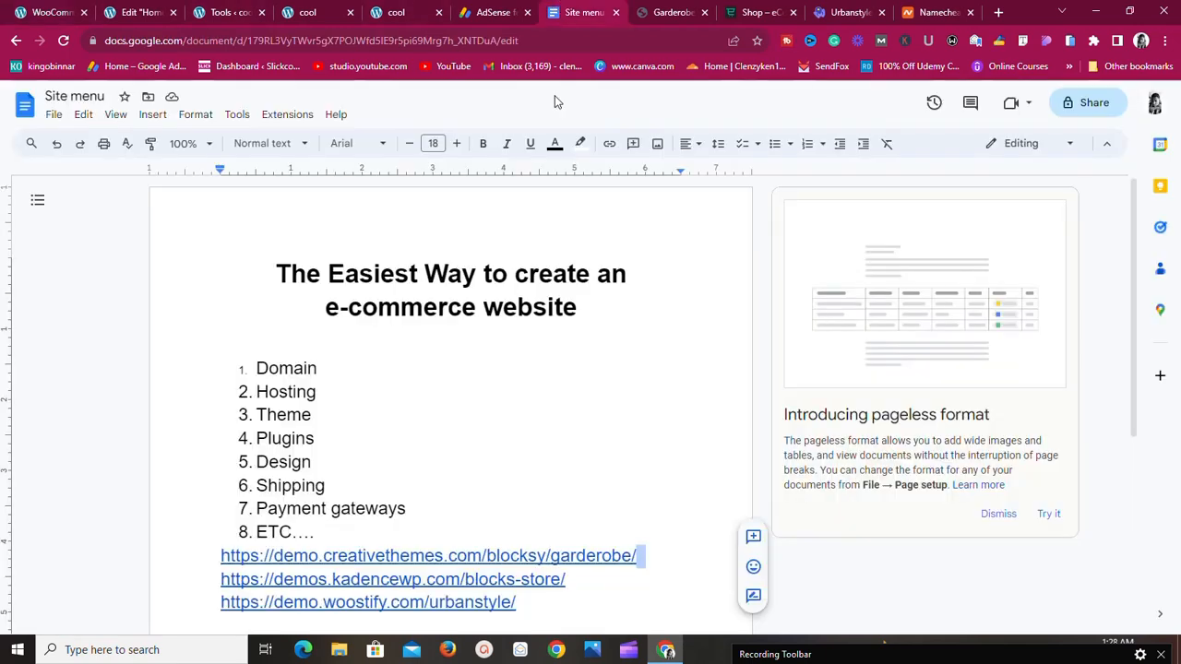
click(46, 11)
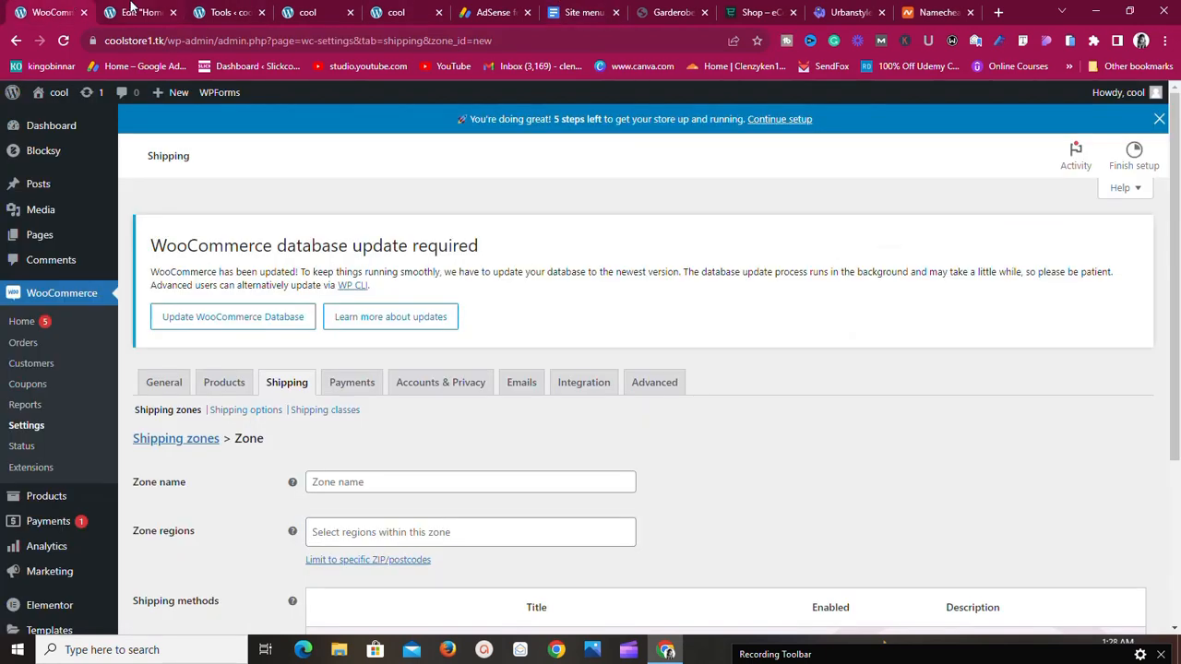
click(132, 12)
click(43, 16)
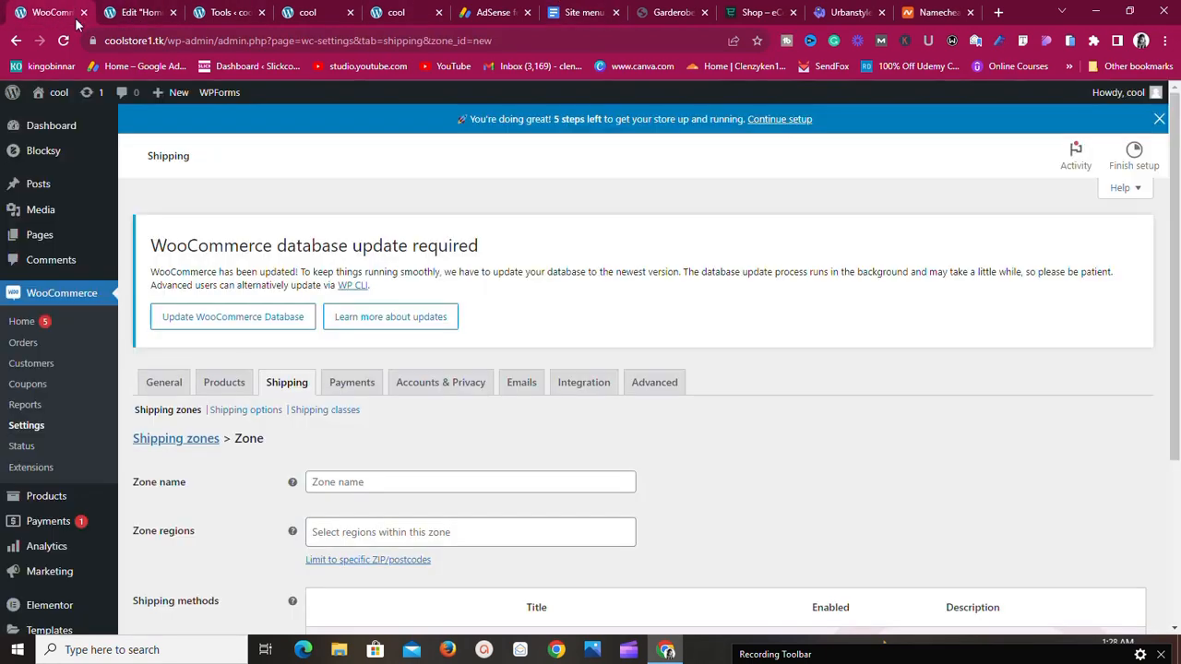
click(173, 12)
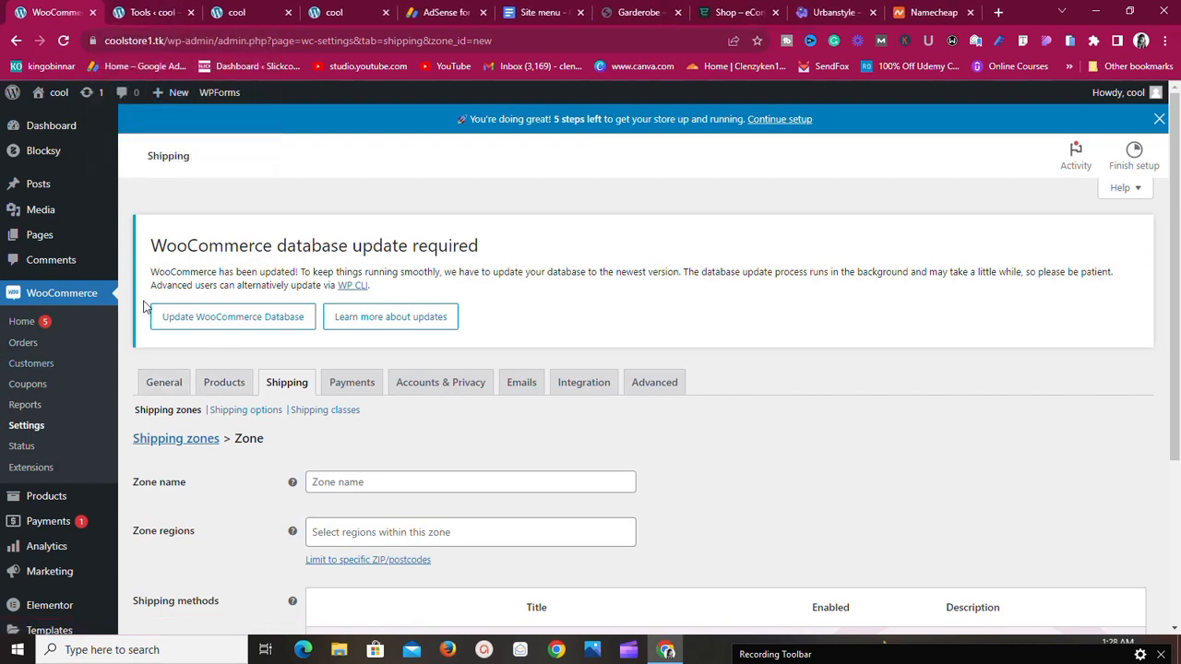
Leave the shipping zone form, open the WooCommerce payment settings and review the available payment methods.
scroll(143, 319, down, 3)
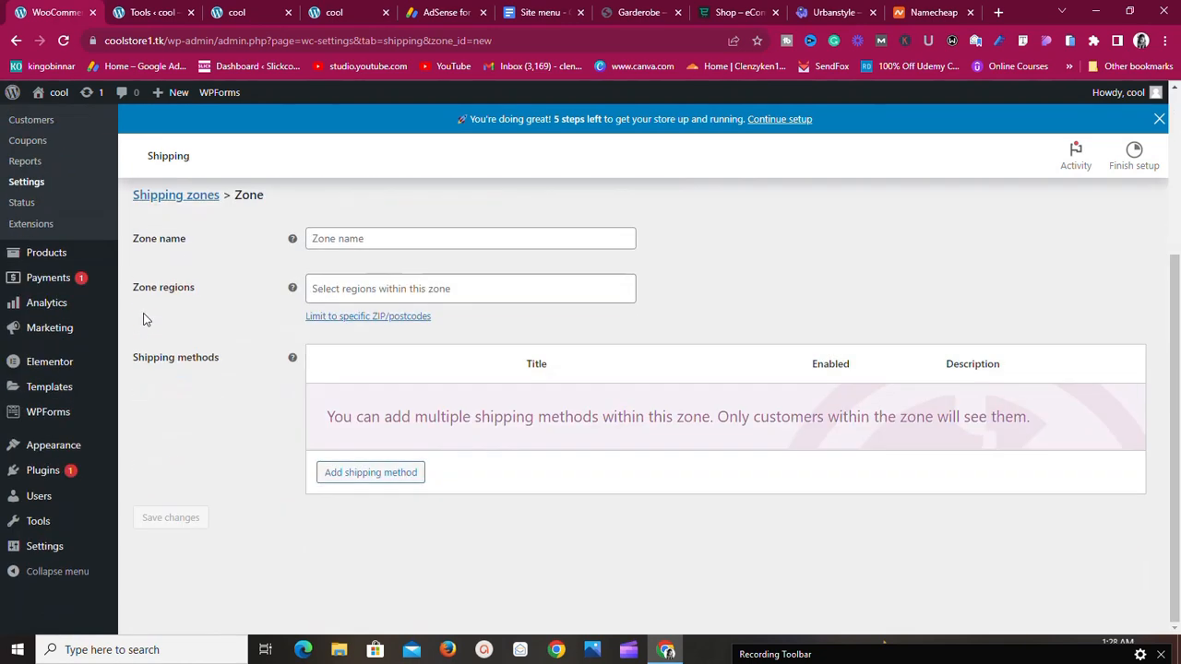
scroll(143, 319, up, 3)
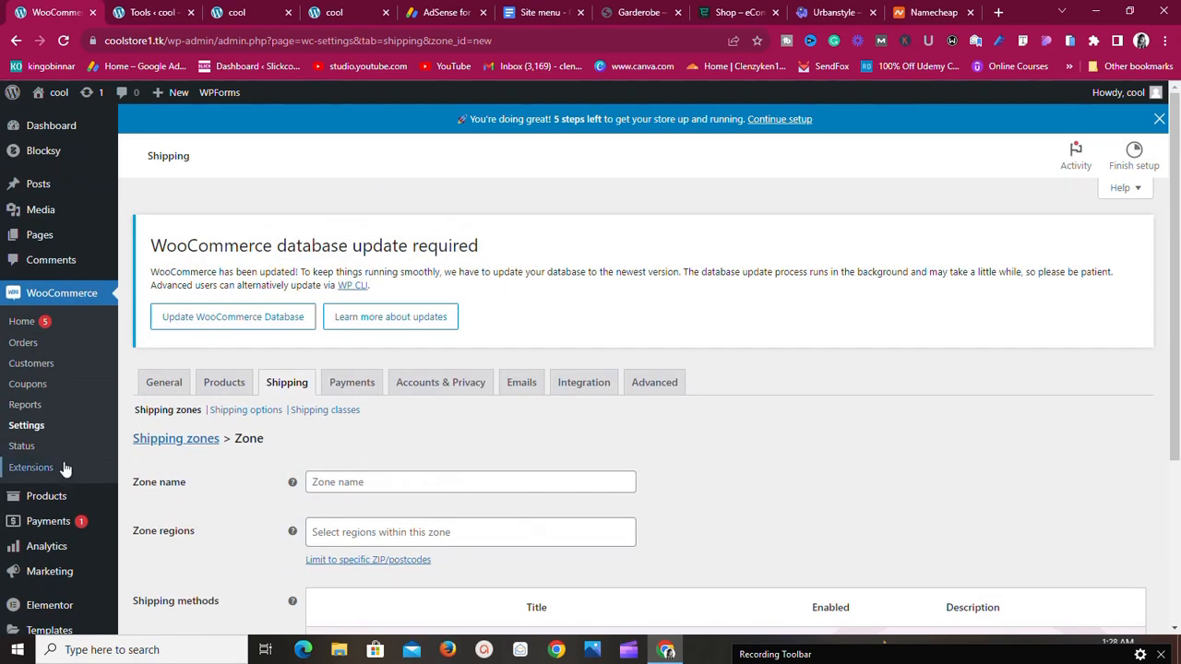
click(335, 387)
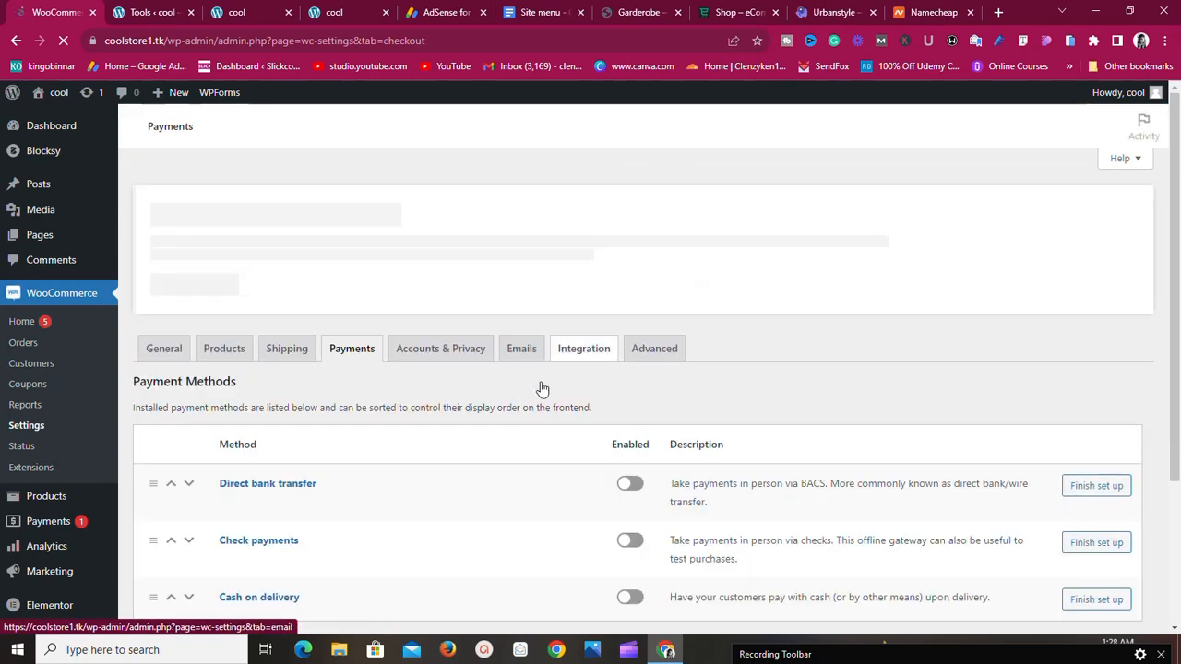
scroll(660, 355, down, 2)
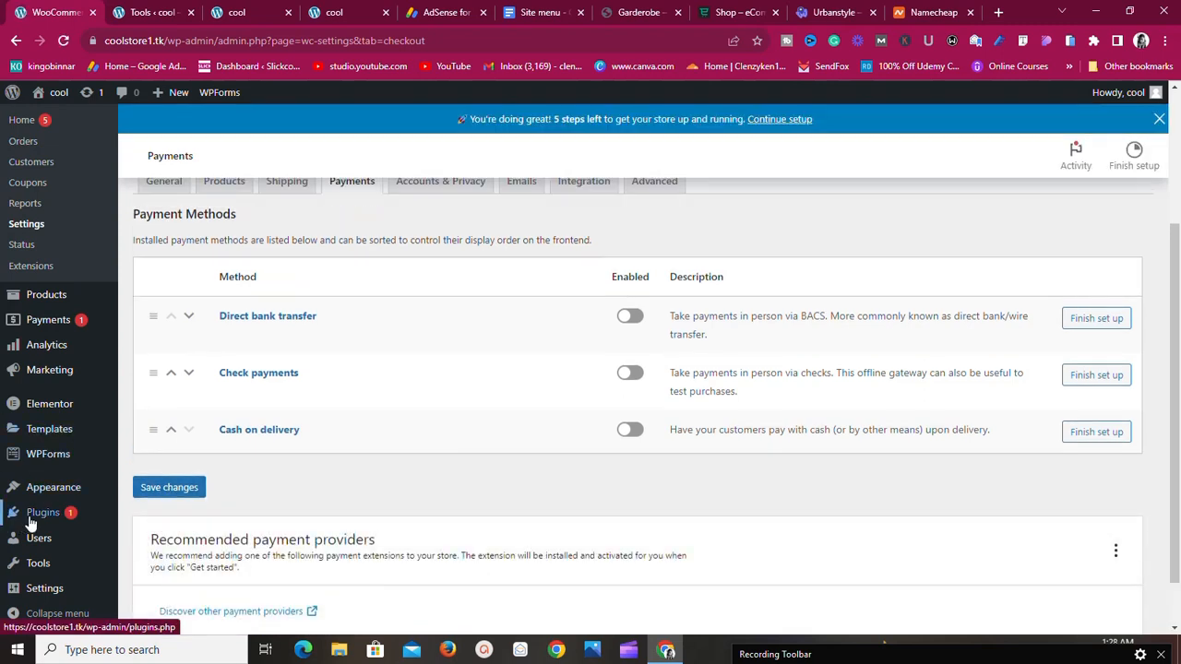
Open the page for adding new plugins and search the plugin directory for "paypal woocommerce".
mouse_move(62, 517)
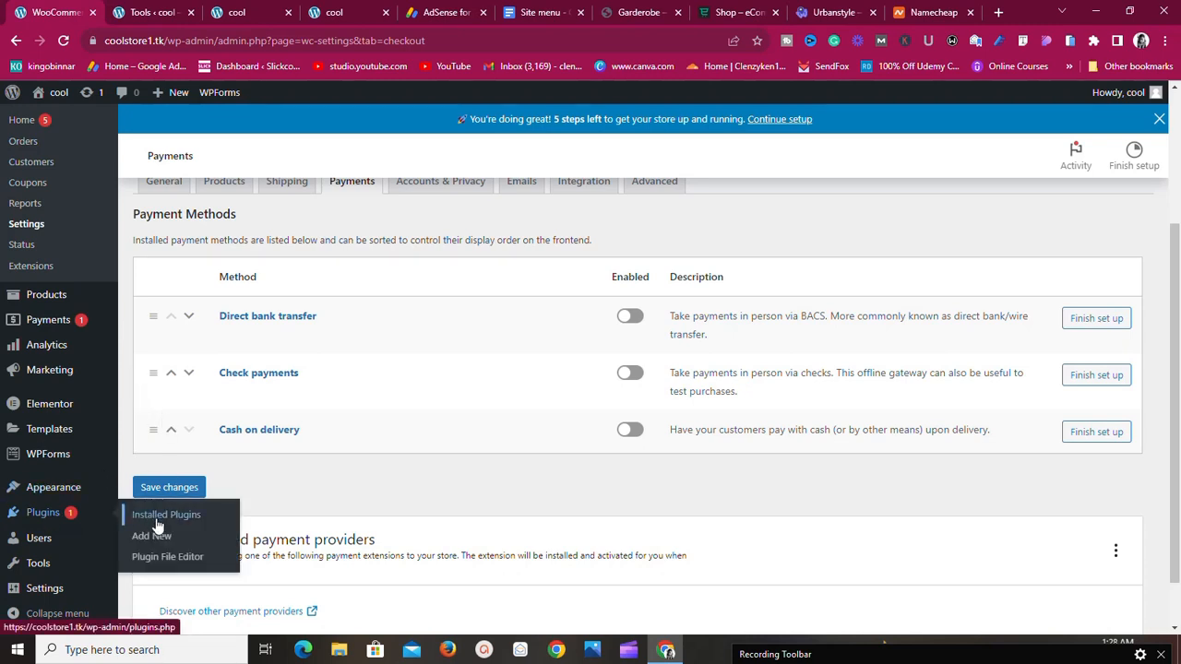
click(152, 537)
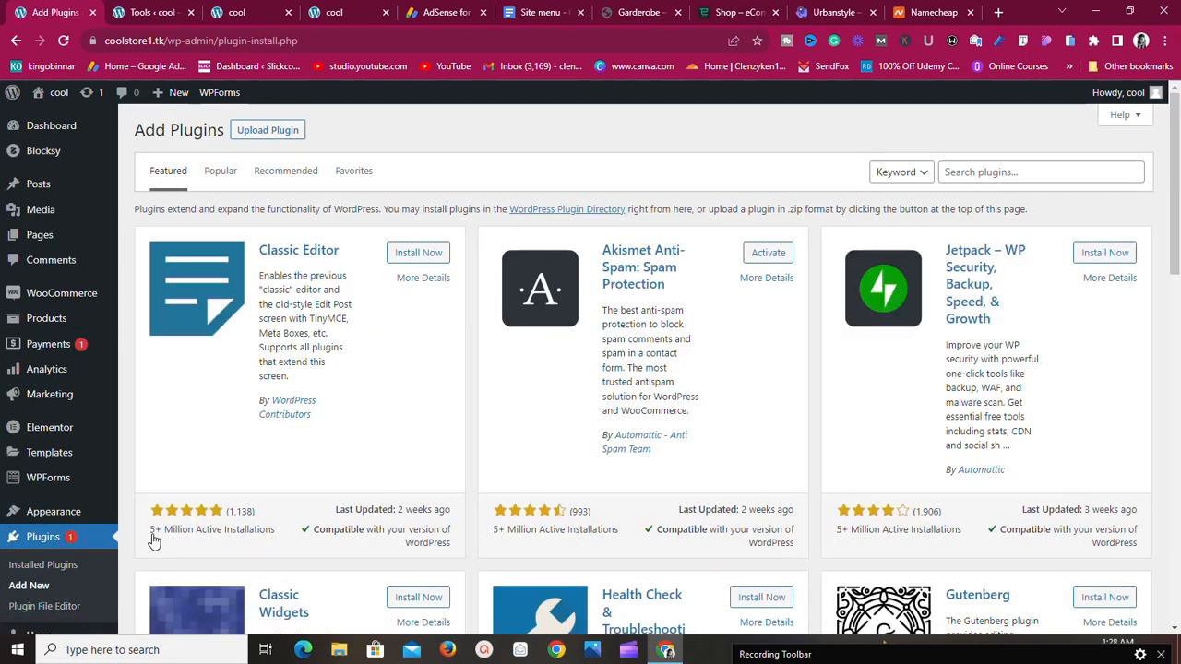
click(977, 172)
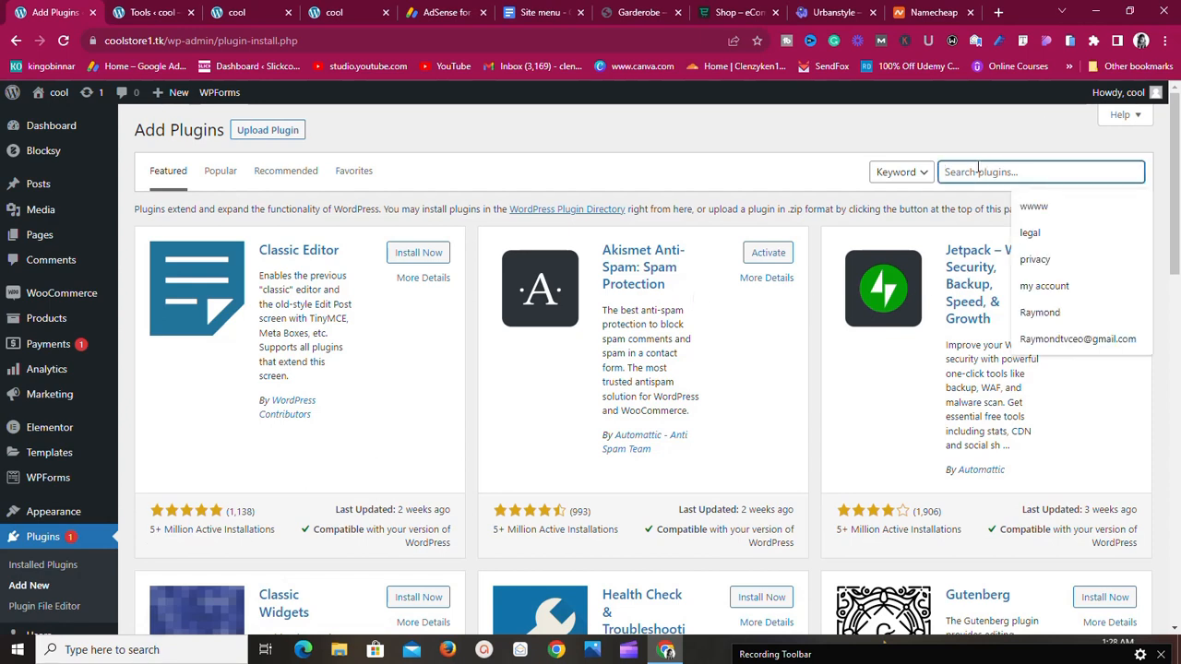
text(pay)
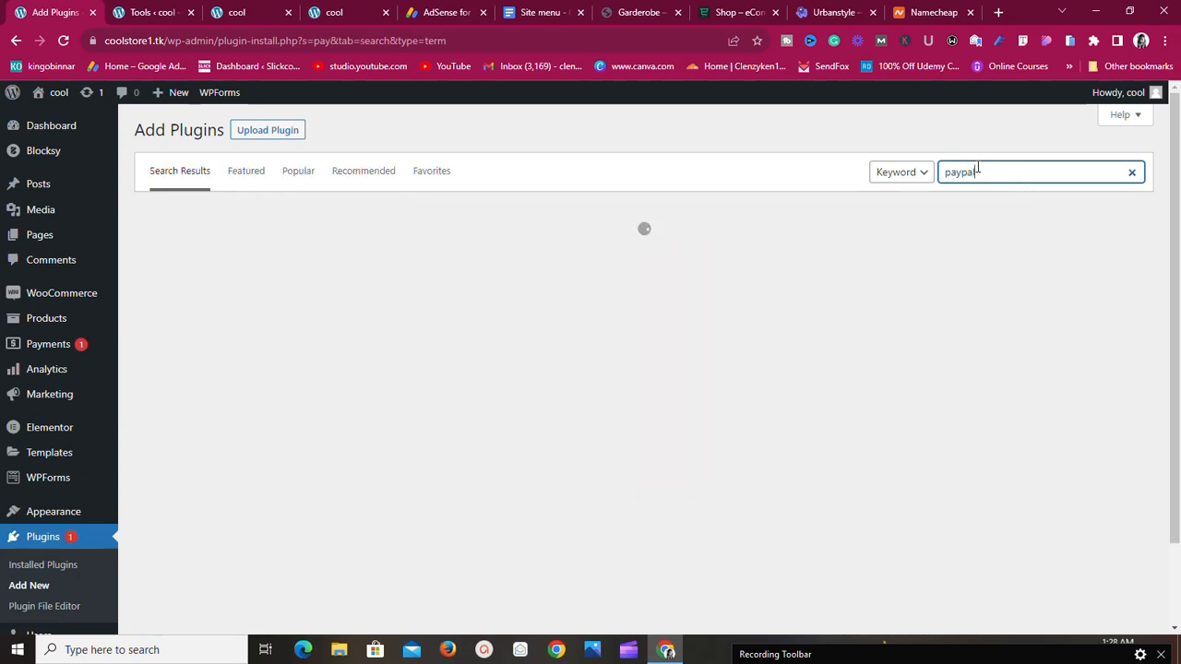
text(pal-woocommerce)
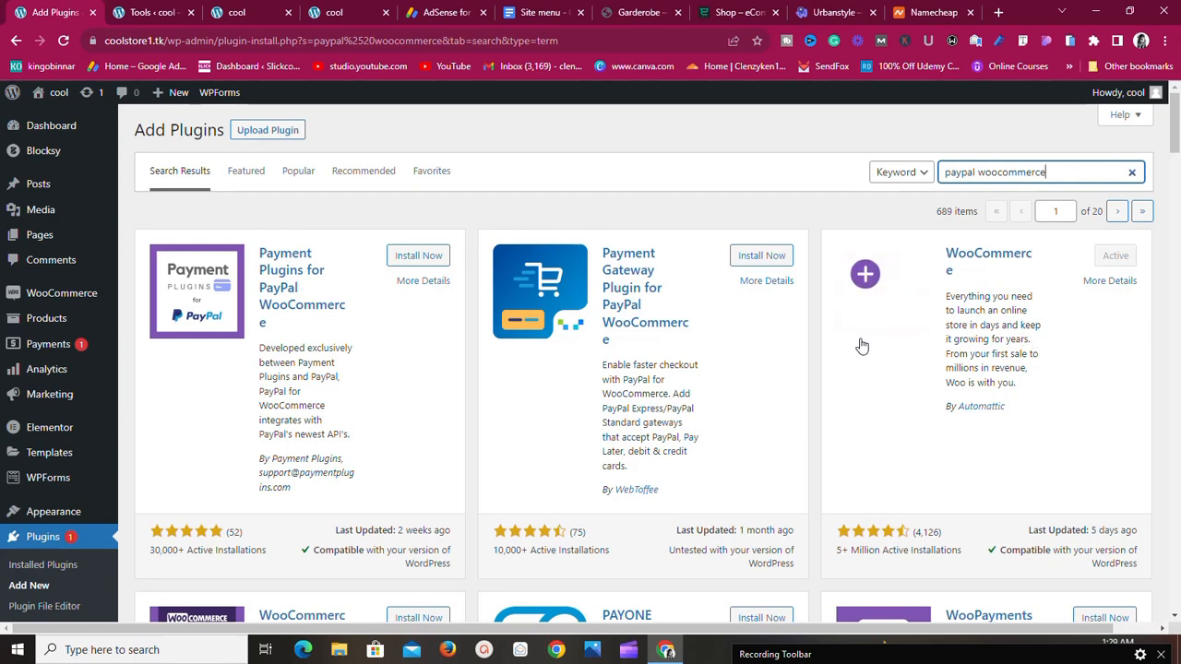
Install and activate Payment Plugins for PayPal WooCommerce, and close its welcome message.
scroll(916, 373, down, 3)
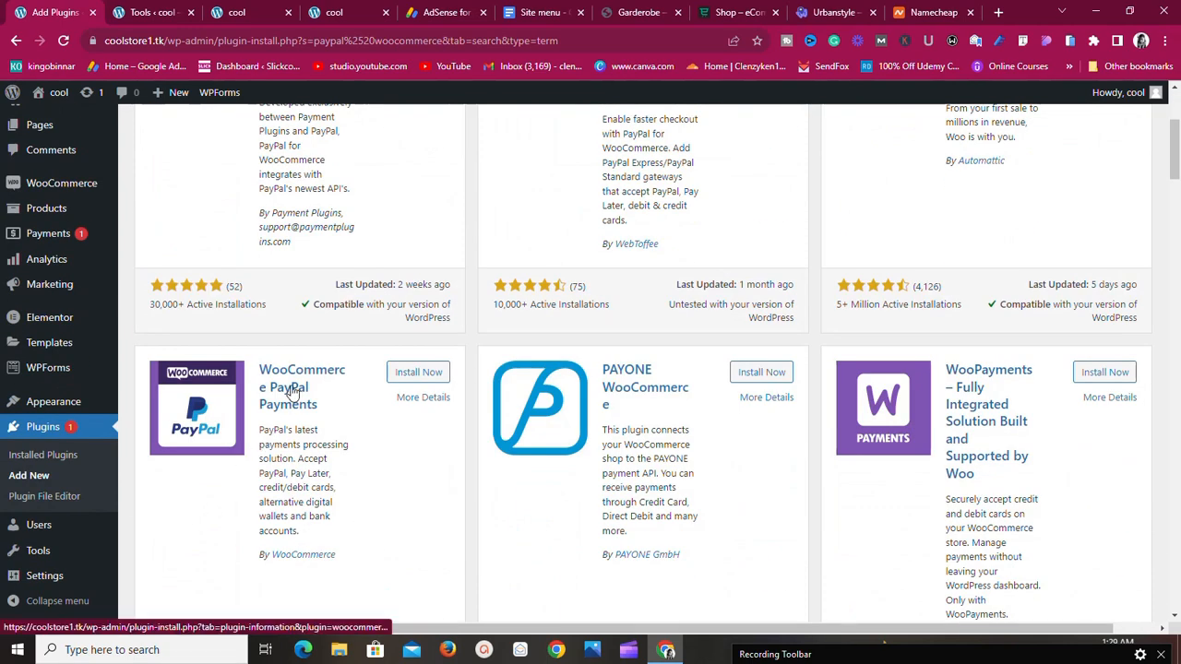
scroll(546, 441, down, 3)
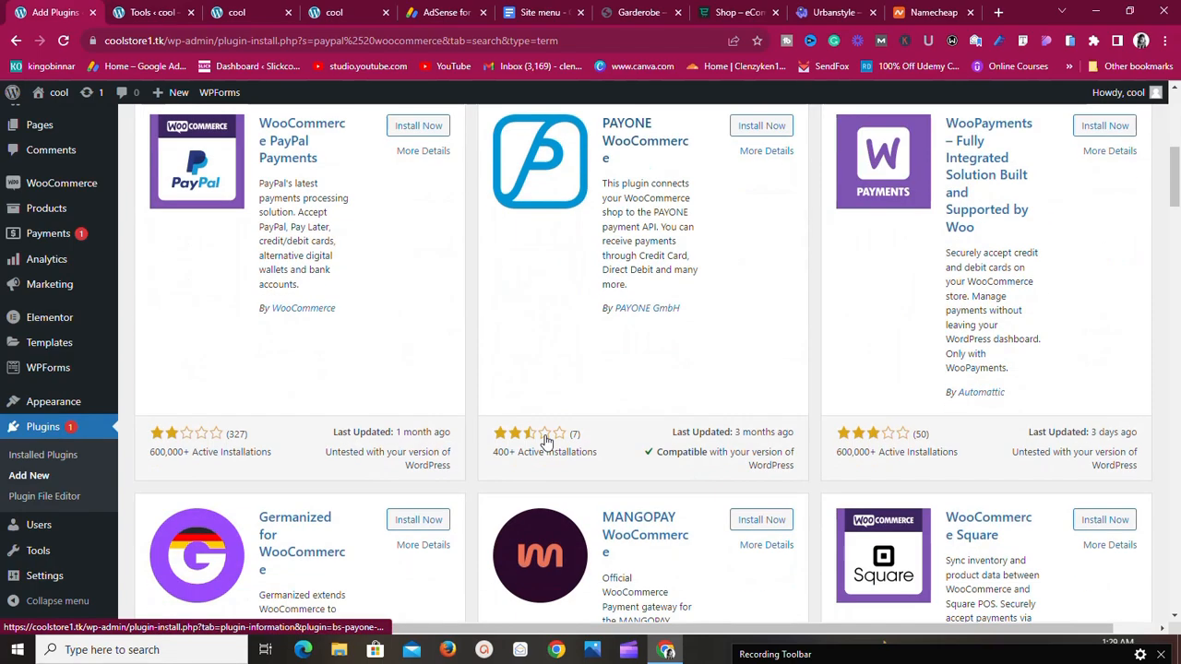
scroll(547, 442, down, 7)
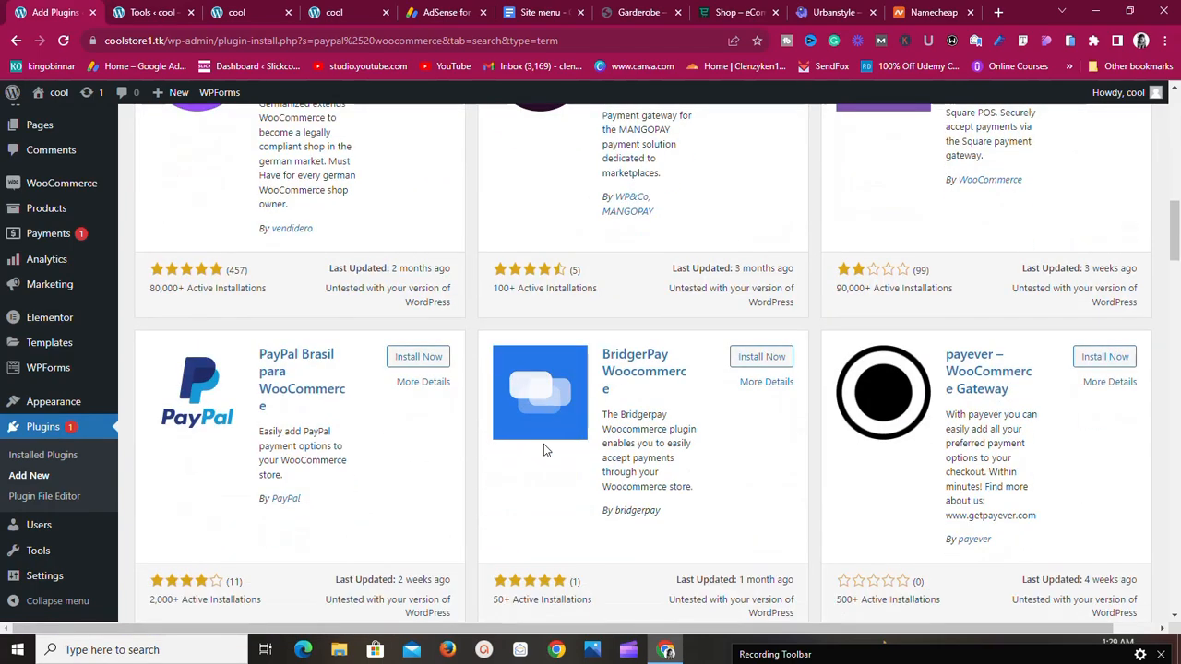
scroll(543, 449, up, 7)
scroll(544, 449, up, 6)
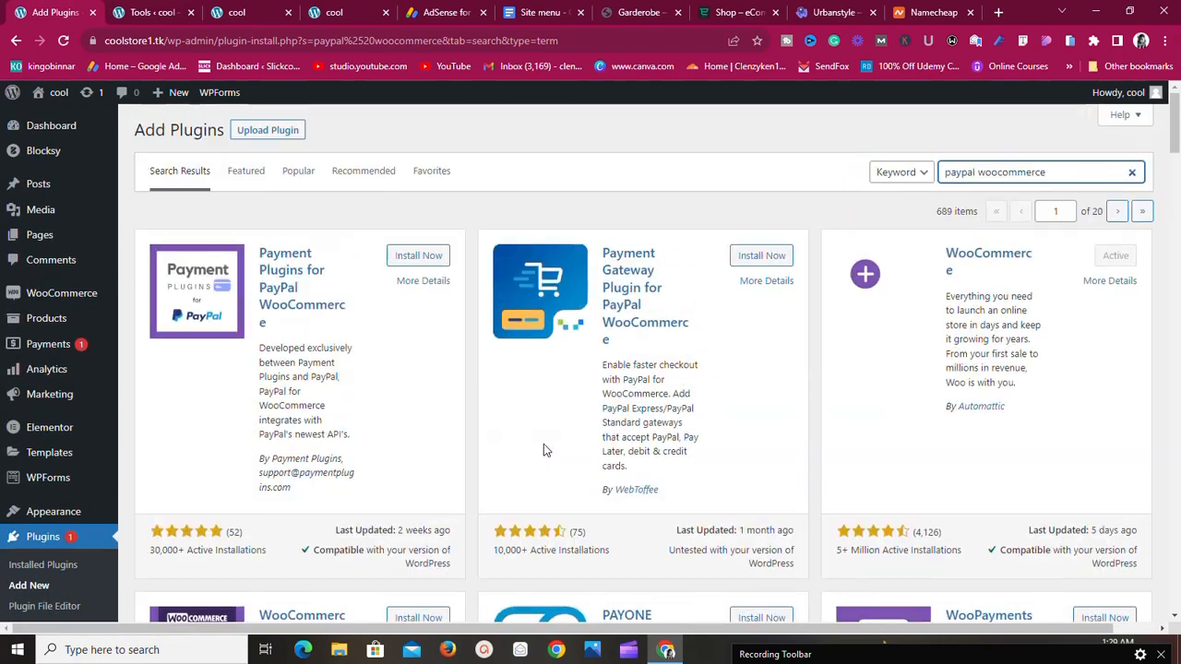
scroll(545, 448, down, 6)
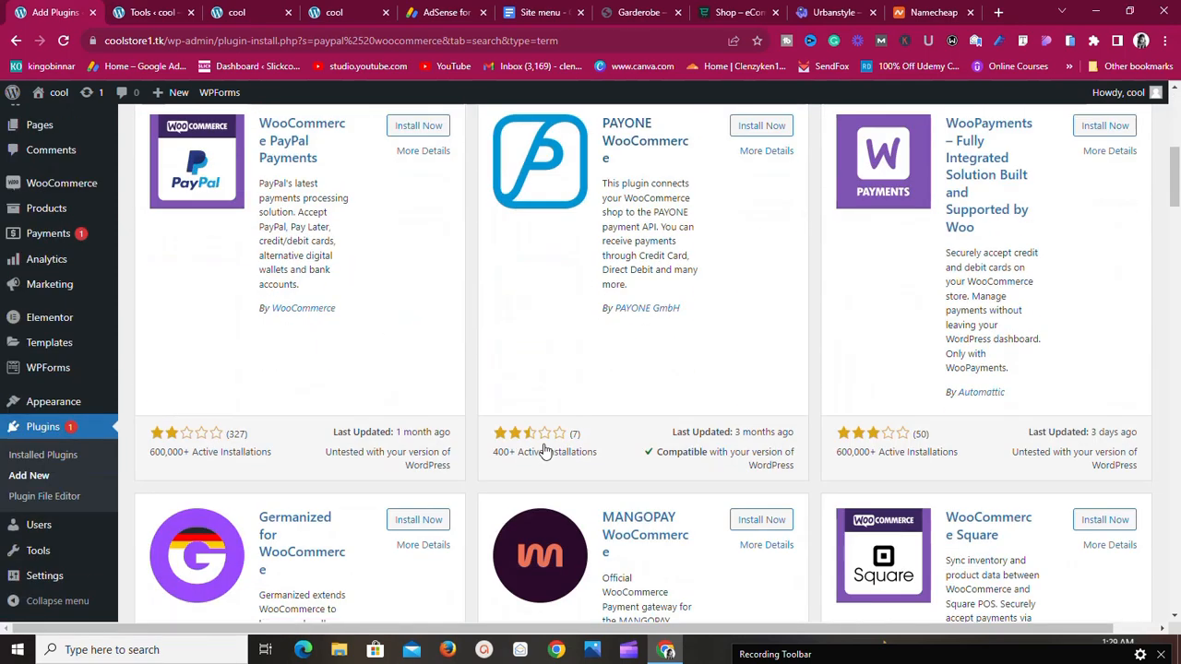
scroll(544, 449, up, 6)
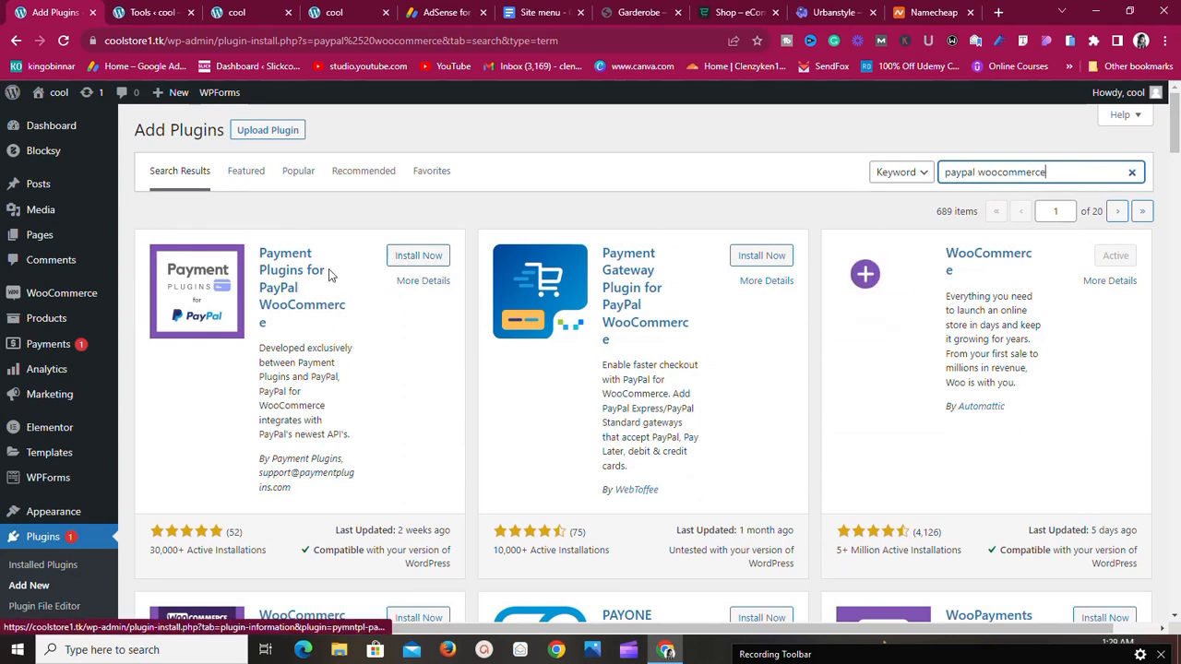
click(411, 261)
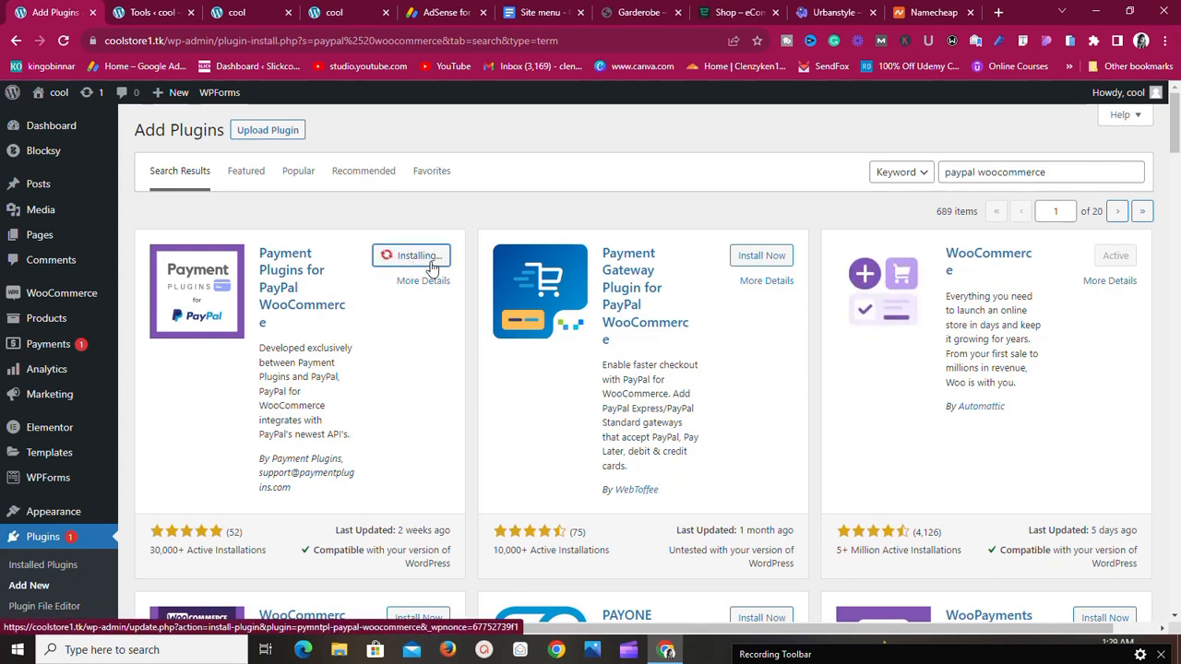
click(427, 258)
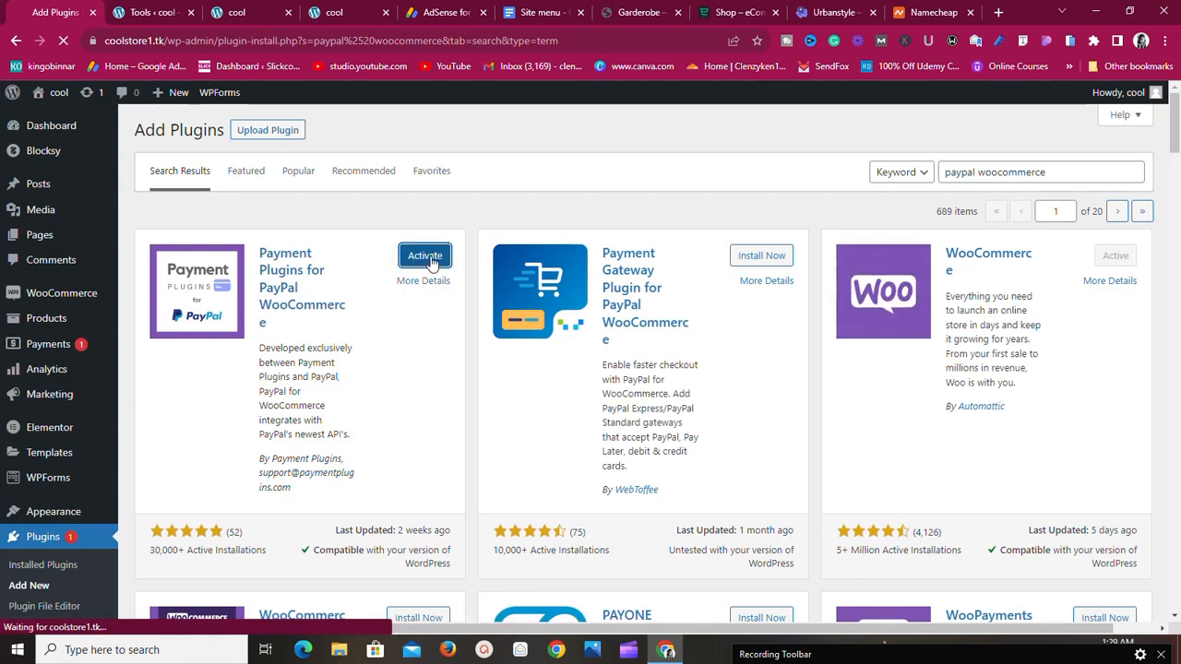
triple_click(984, 179)
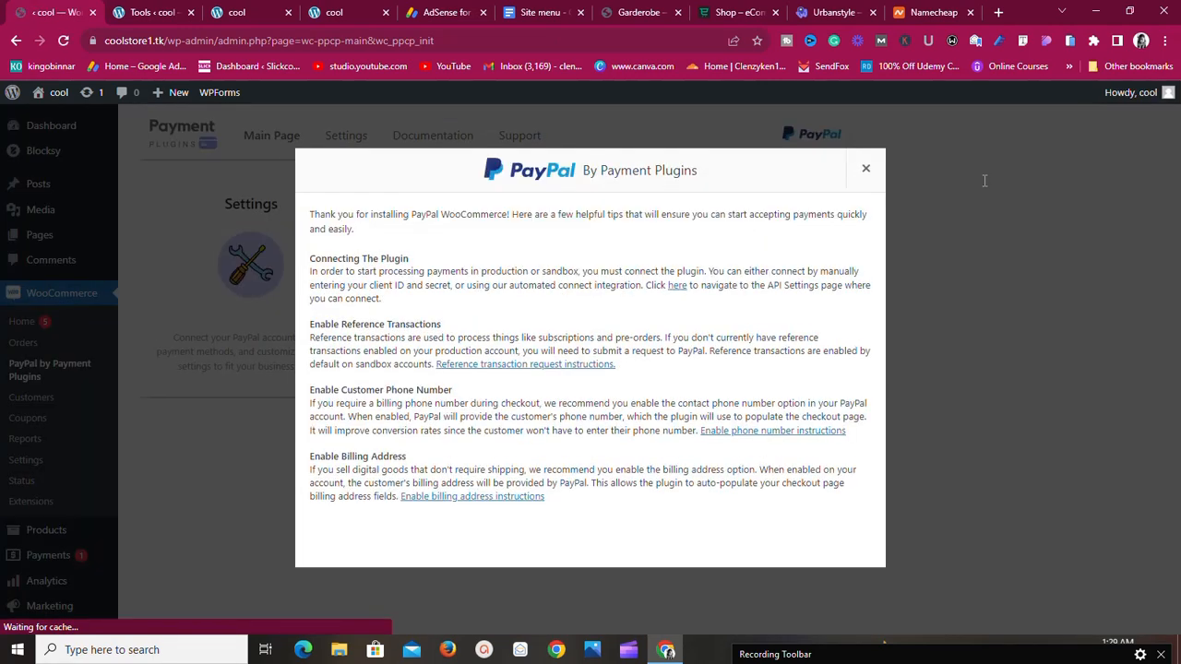
click(864, 171)
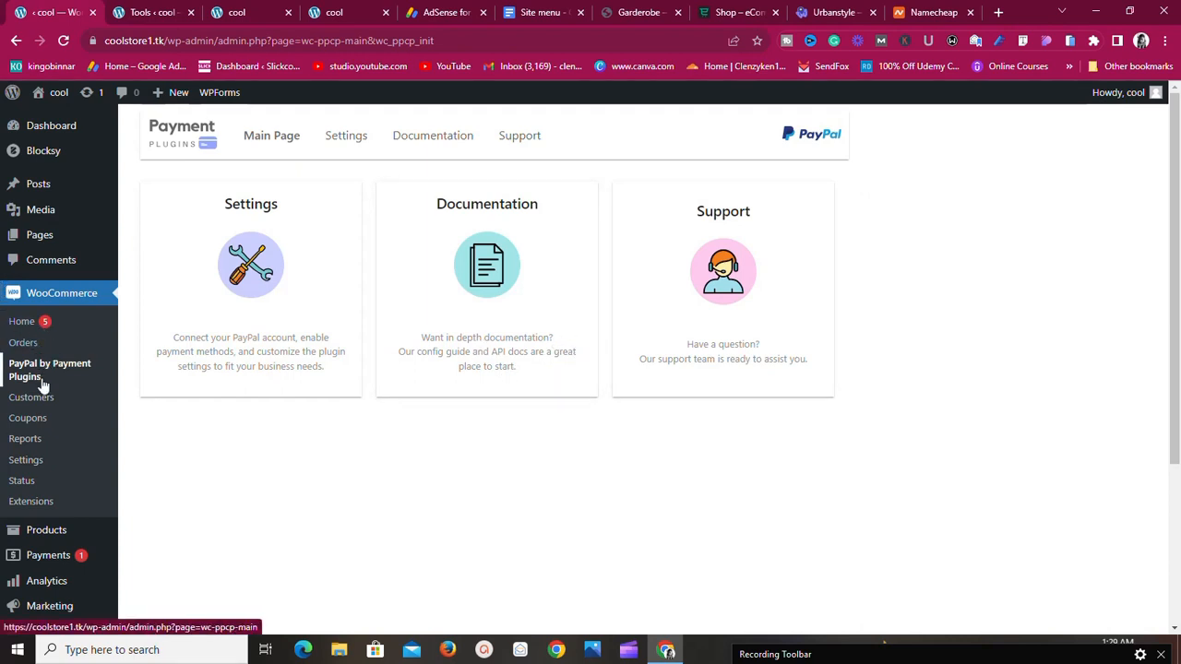
Open the WooCommerce payment settings and review the payment methods, including the PayPal Gateway.
click(46, 469)
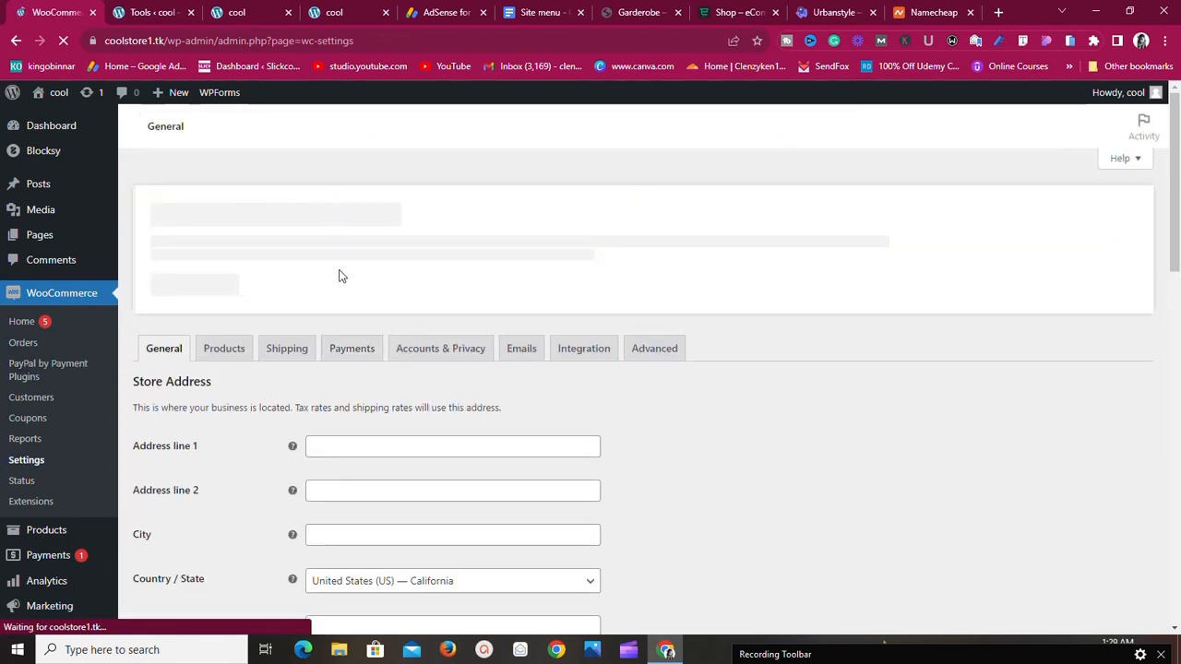
click(355, 360)
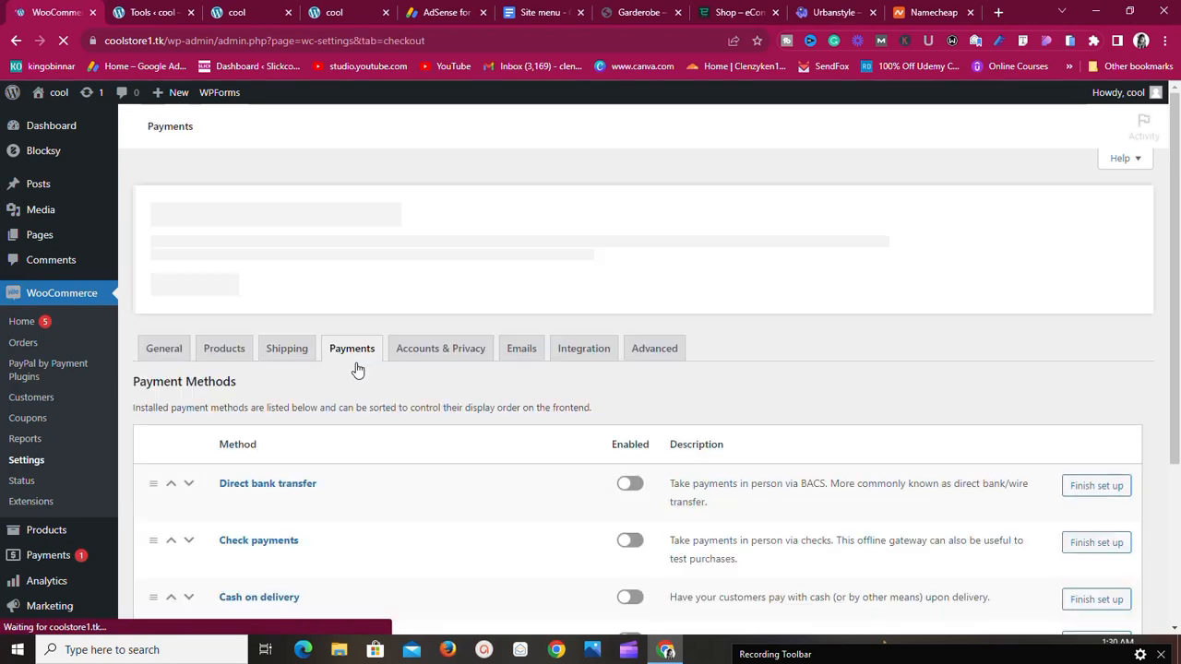
scroll(414, 406, down, 3)
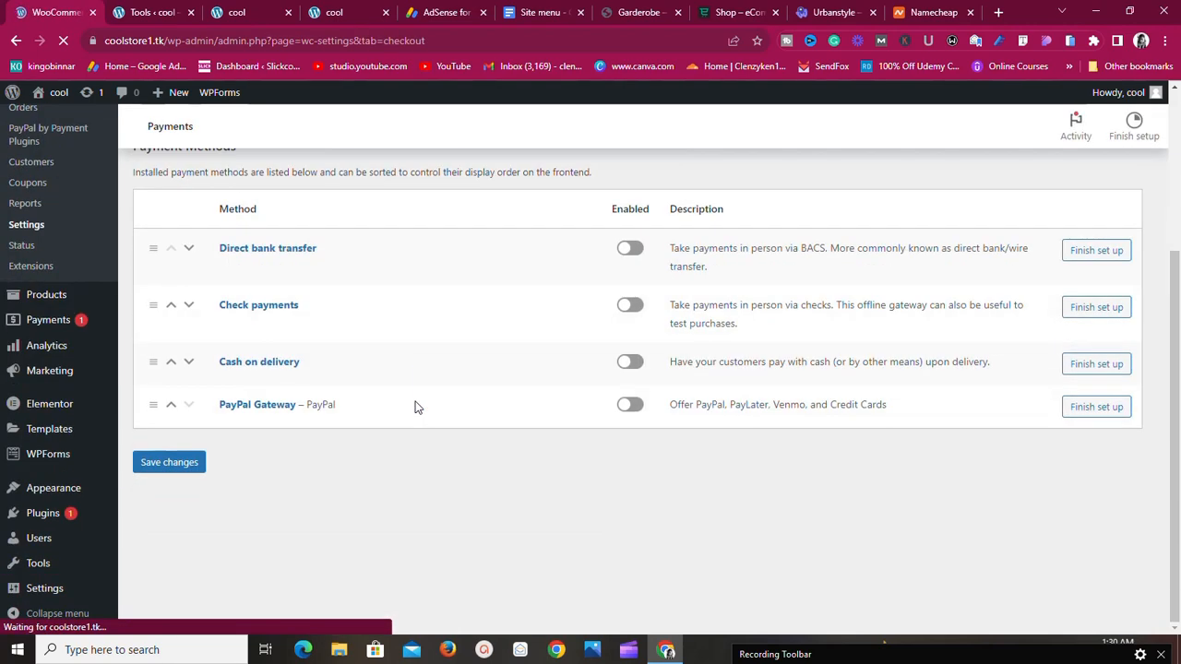
scroll(249, 489, down, 2)
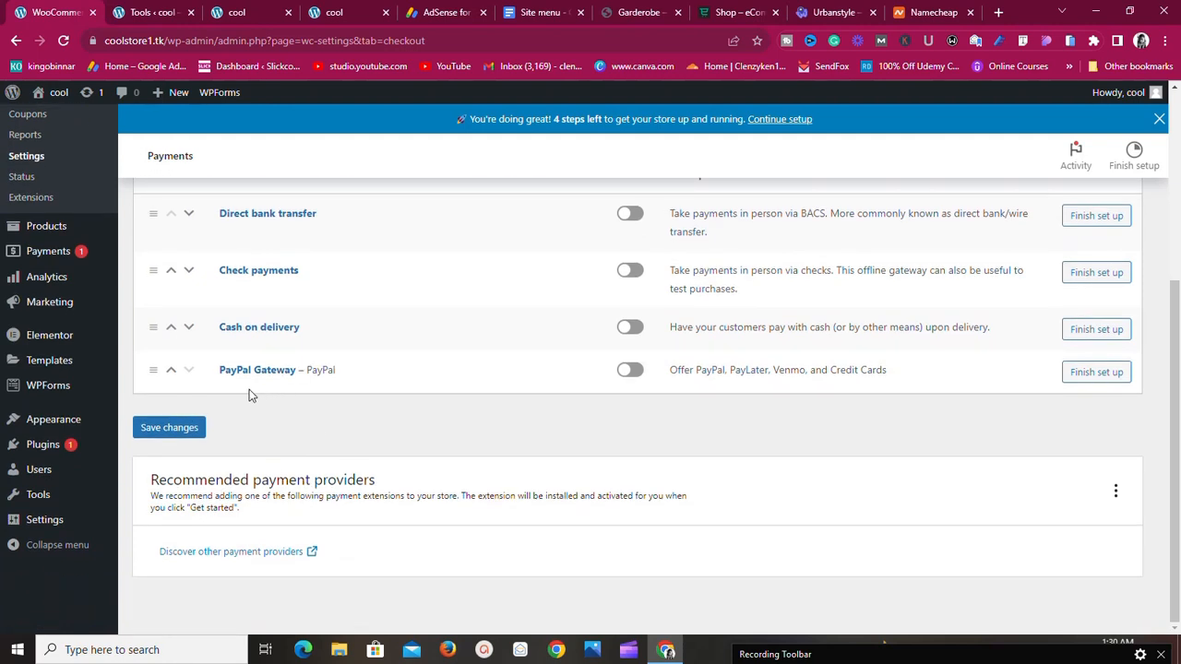
click(172, 428)
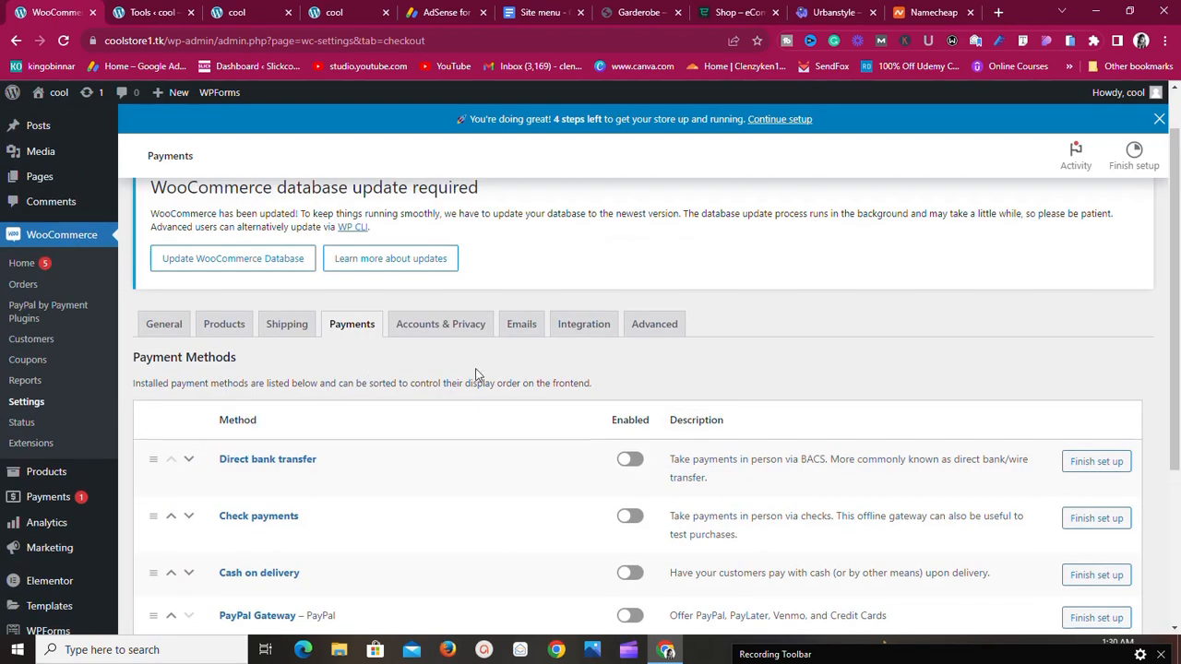
scroll(517, 410, down, 3)
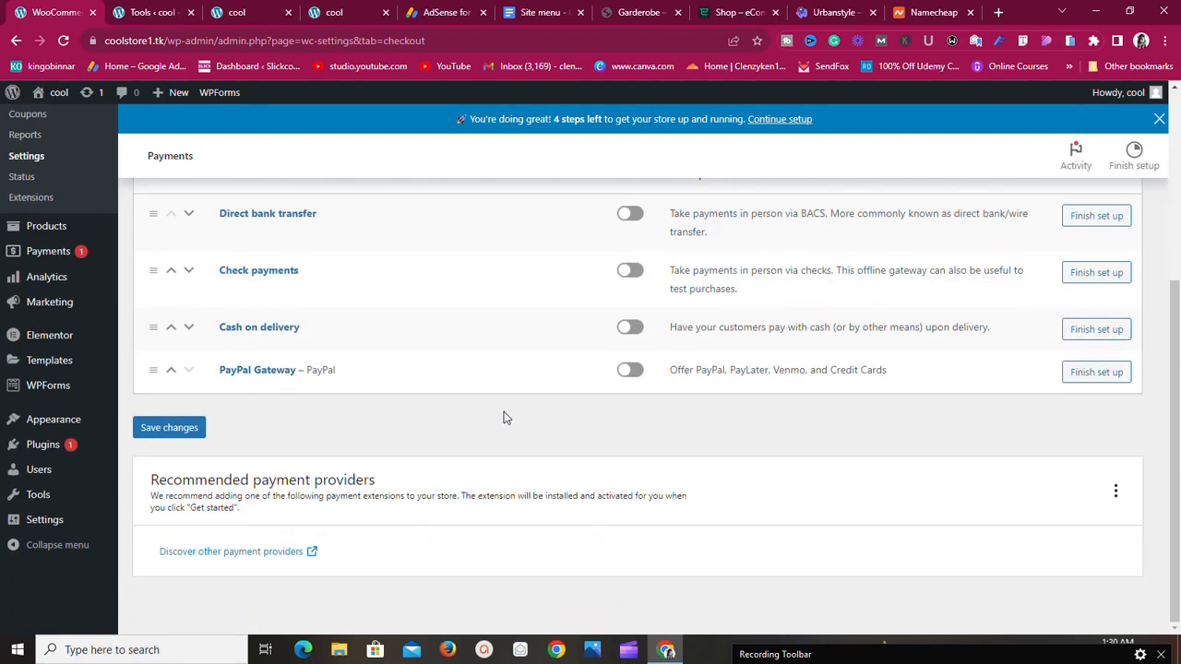
scroll(504, 411, up, 3)
scroll(100, 492, down, 3)
Search the plugin directory for "RAVE" and look through the Flutterwave payment plugins without installing one.
mouse_move(39, 455)
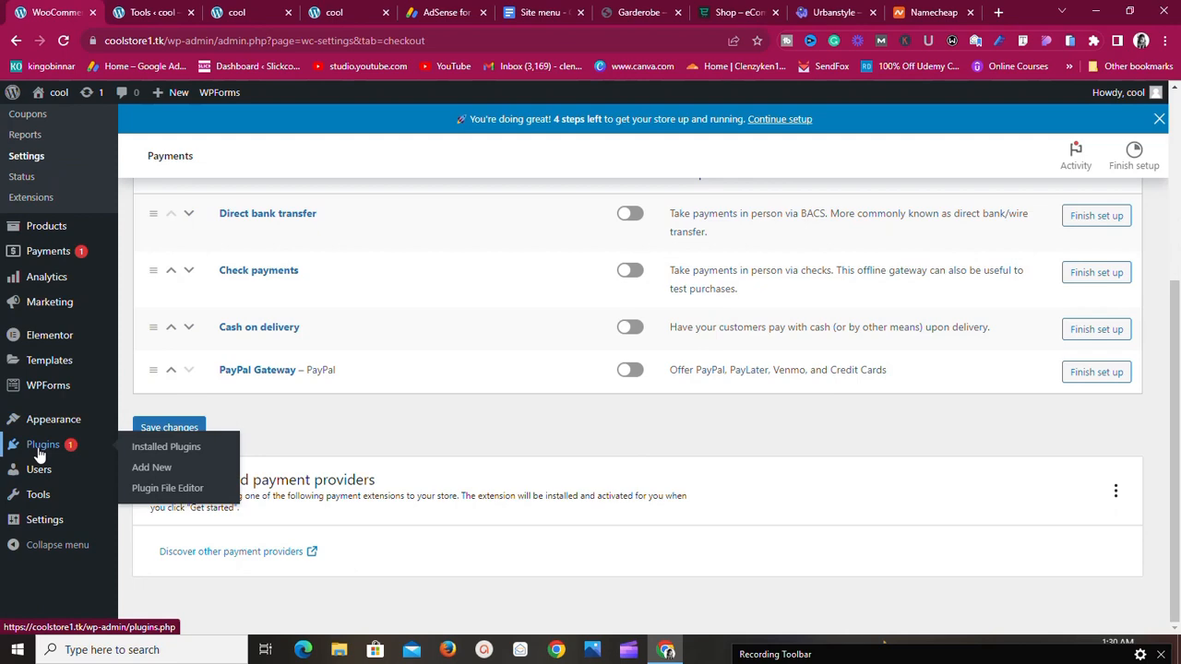
click(142, 470)
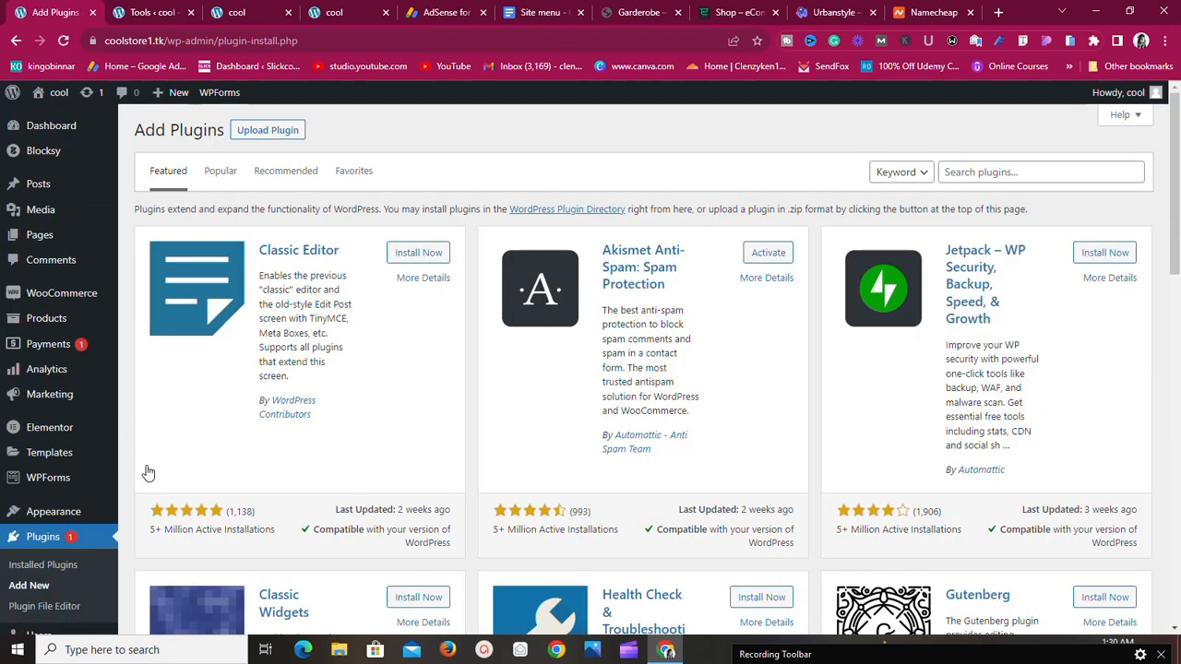
click(967, 175)
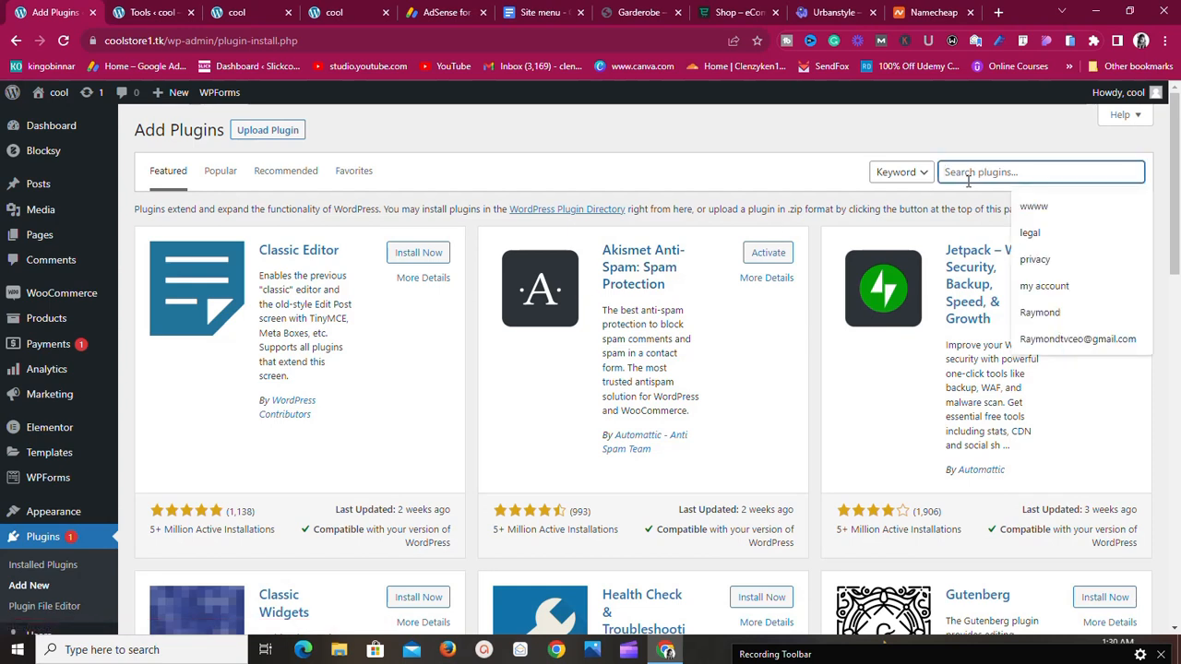
text(RAVW)
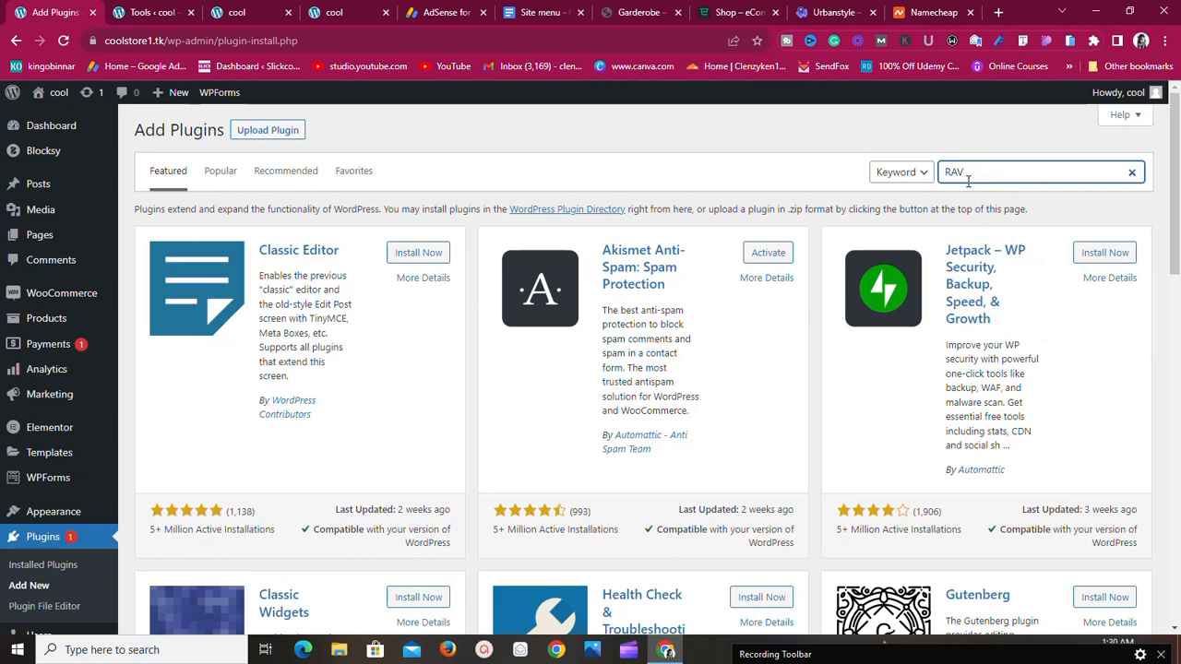
text(E)
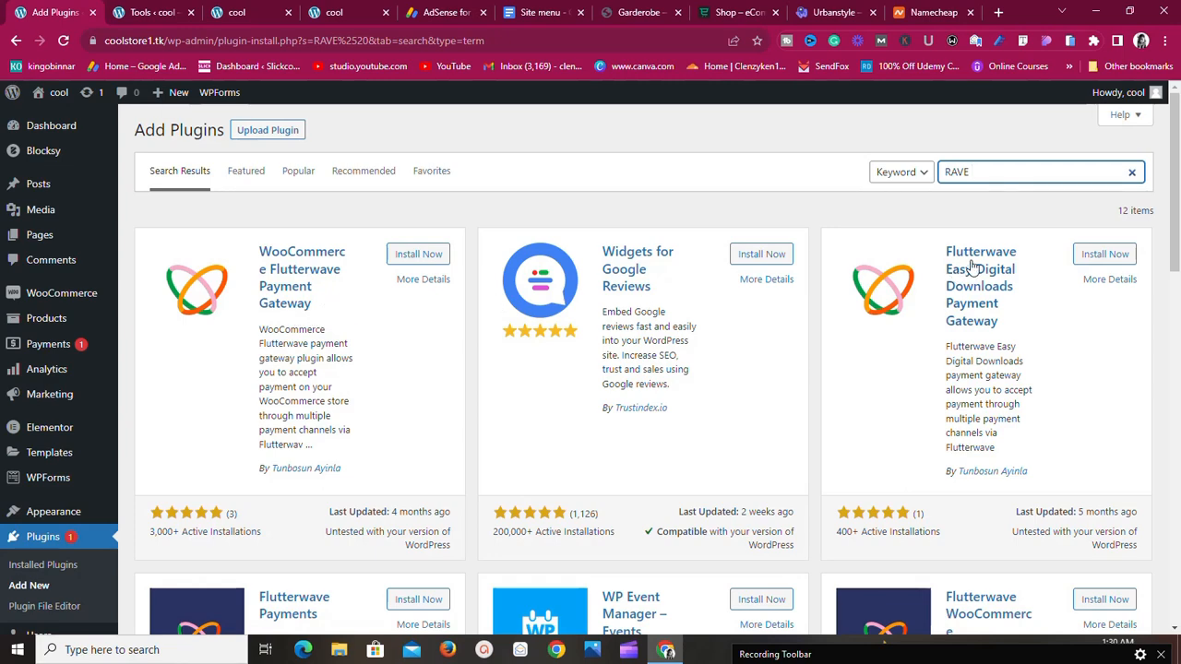
scroll(507, 414, down, 3)
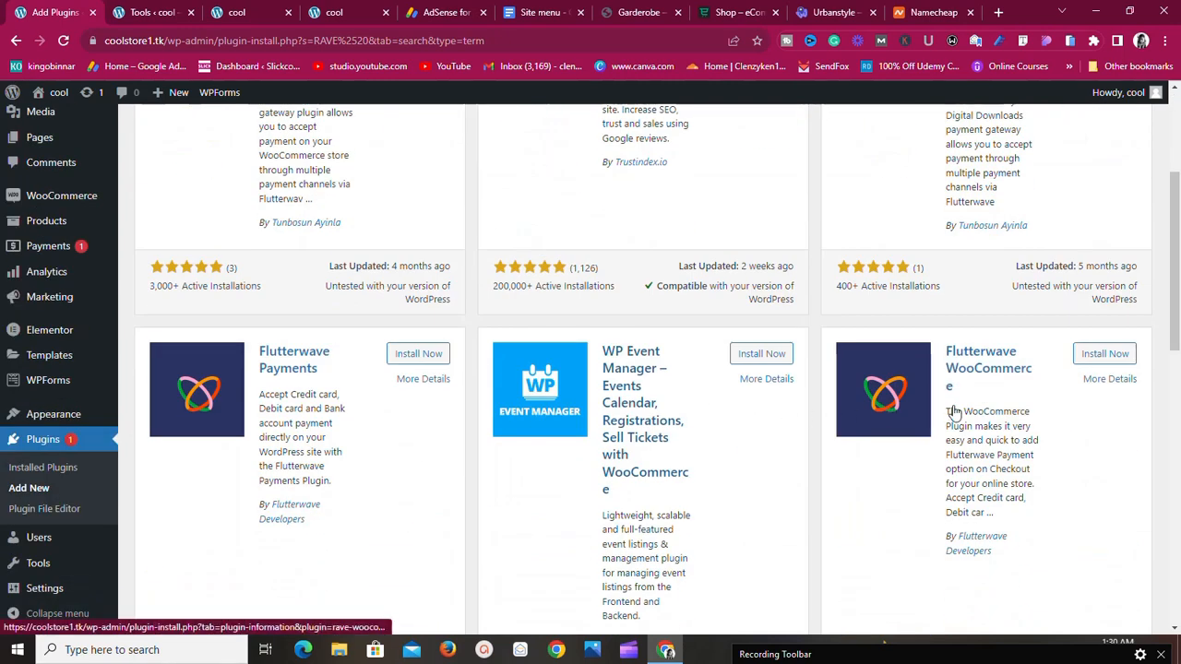
scroll(1067, 397, up, 3)
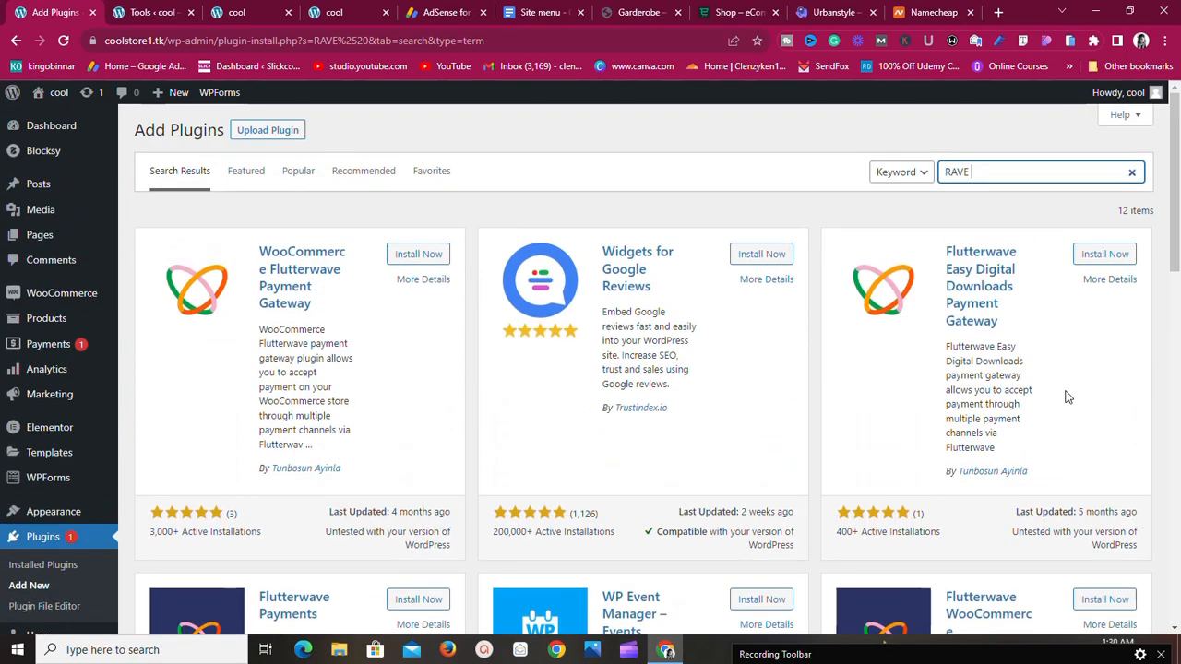
scroll(1067, 397, down, 3)
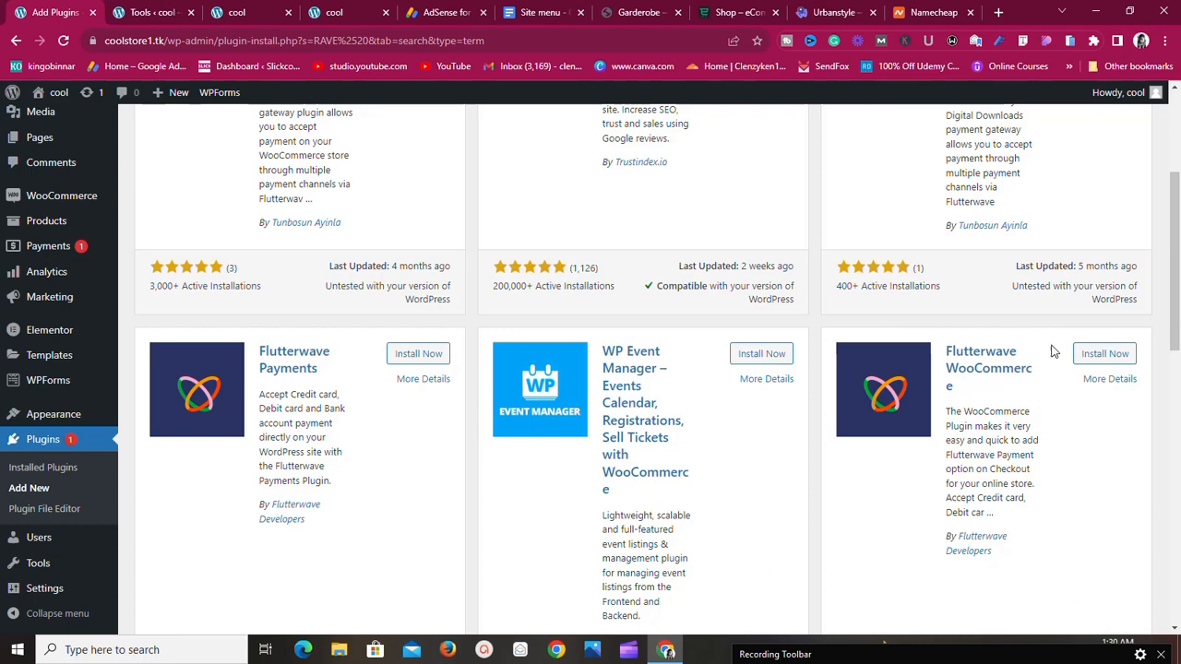
scroll(1014, 368, up, 3)
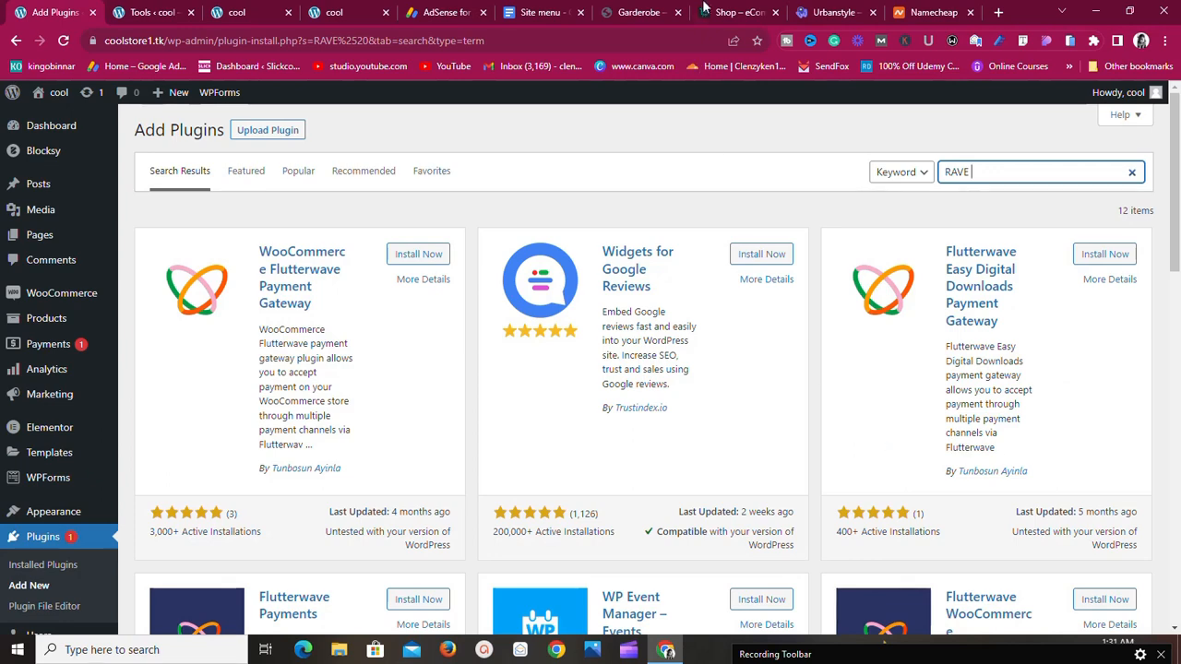
Glance at the Elementor tools page and the store's front page, and review the Site menu outline in Google Docs.
click(130, 13)
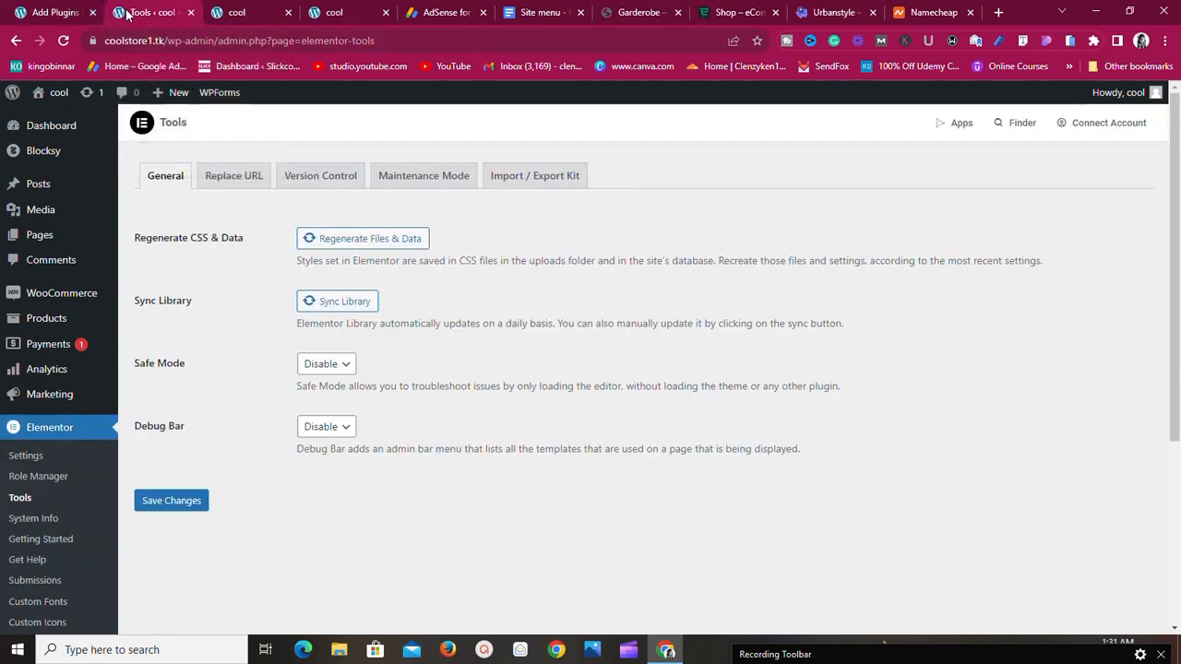
click(266, 9)
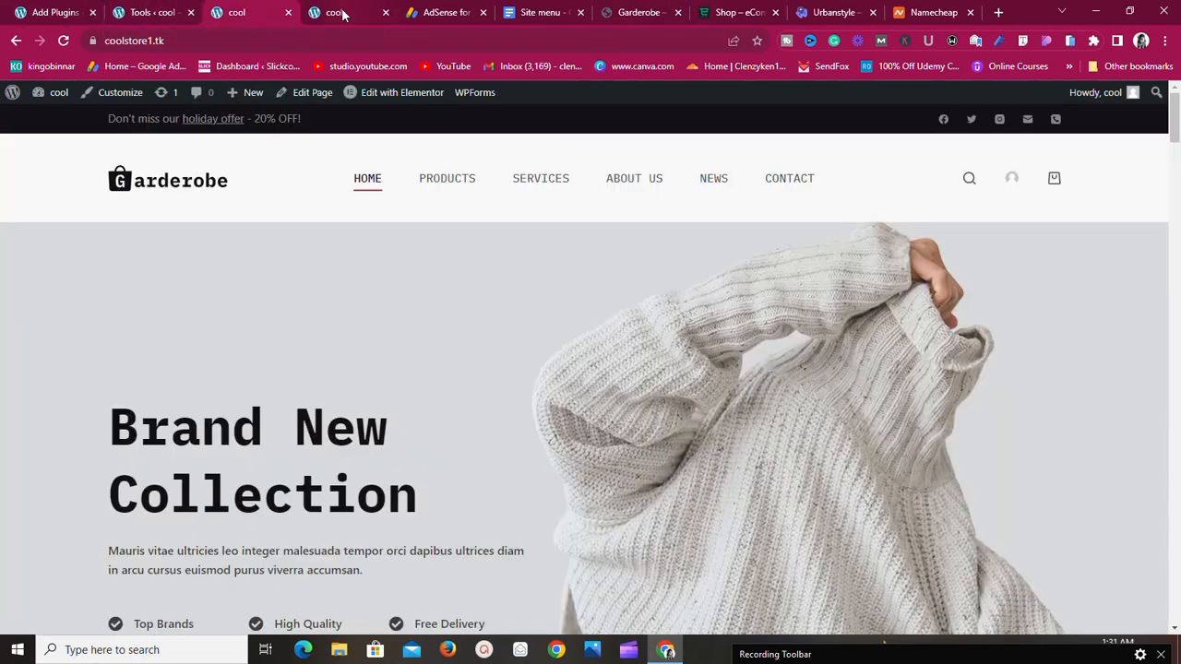
click(522, 15)
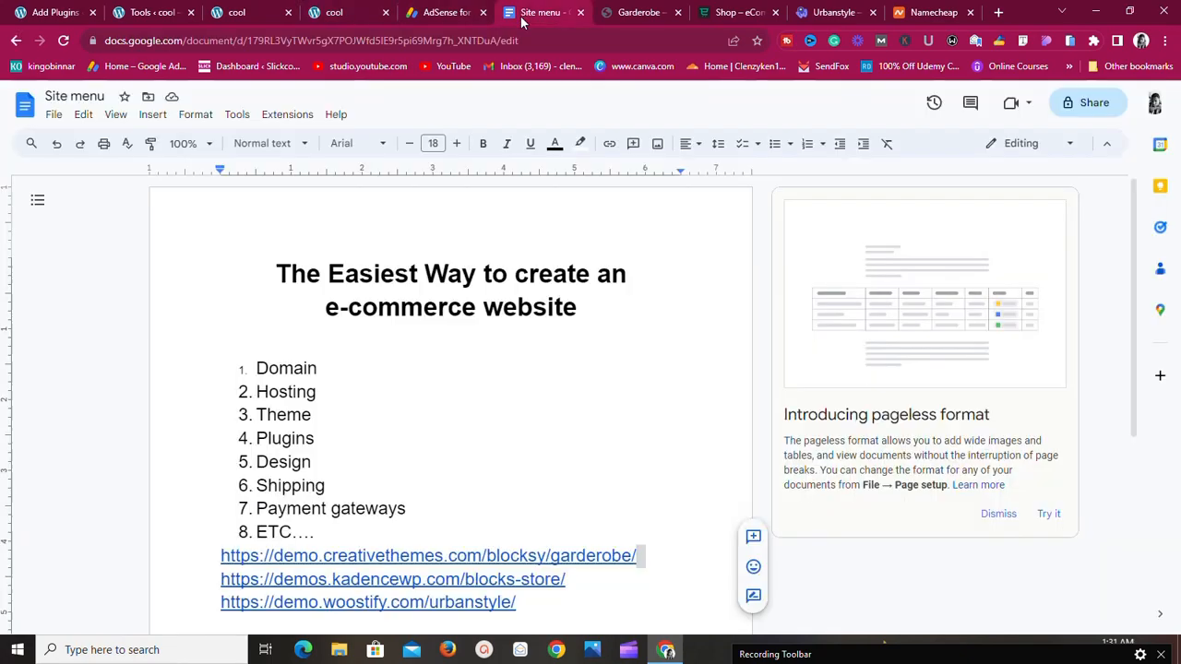
scroll(375, 293, up, 3)
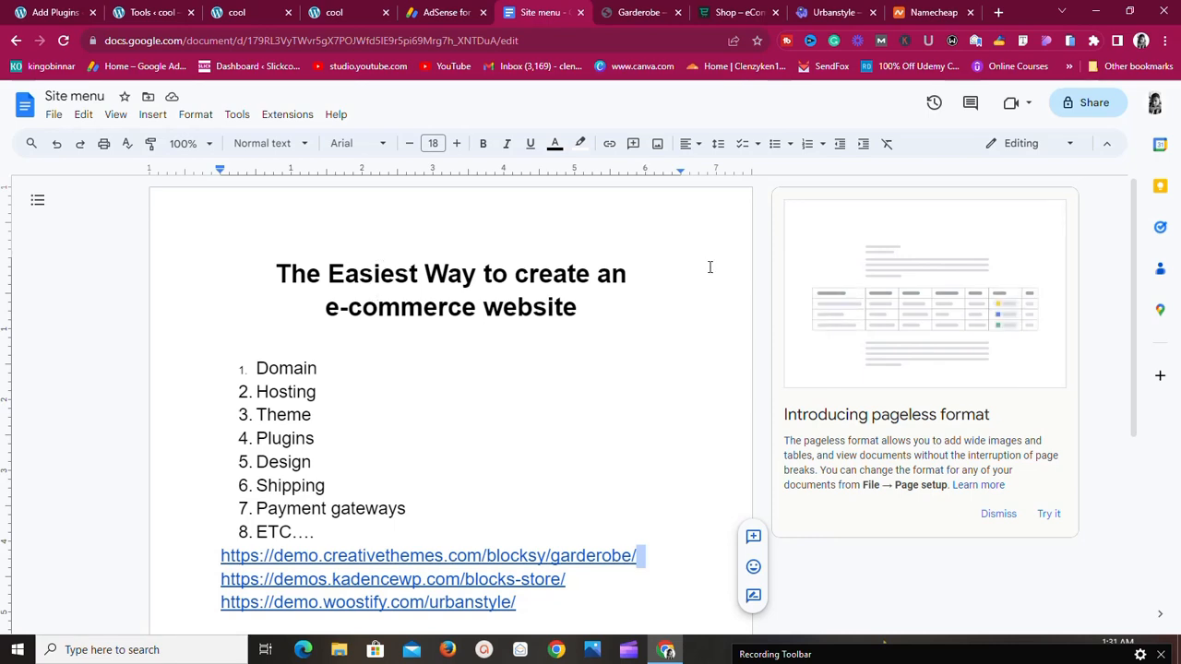
scroll(696, 275, down, 3)
scroll(682, 282, up, 3)
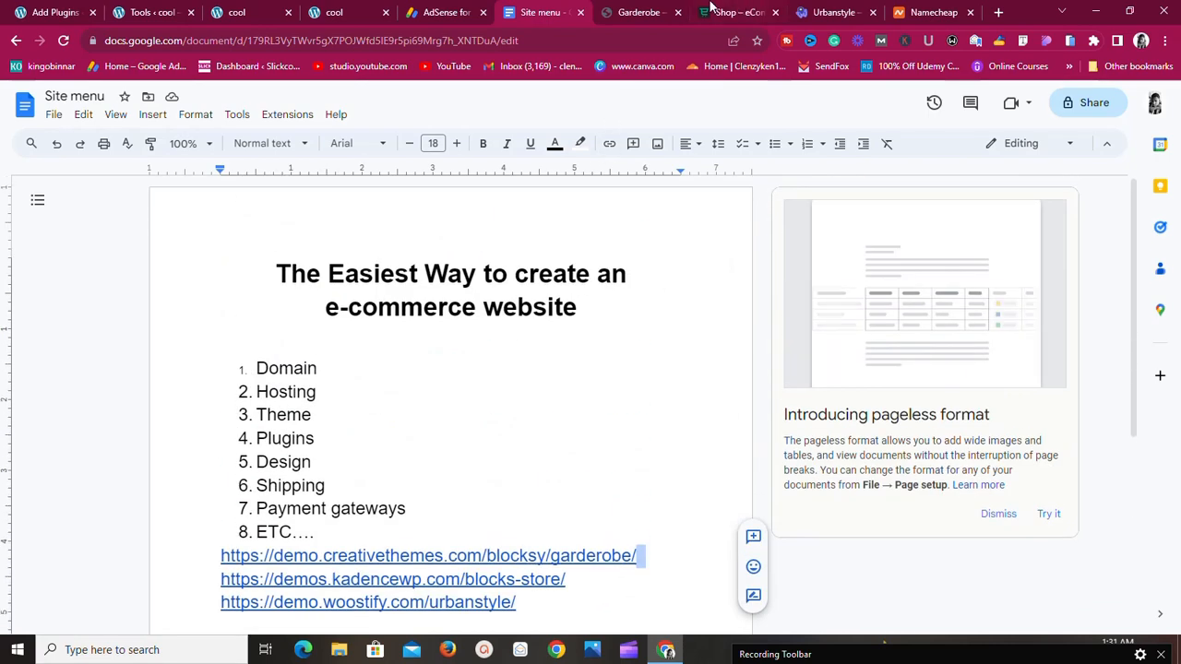
Glance at the Garderobe demo site and look through the product sections on the store's own home page.
click(651, 9)
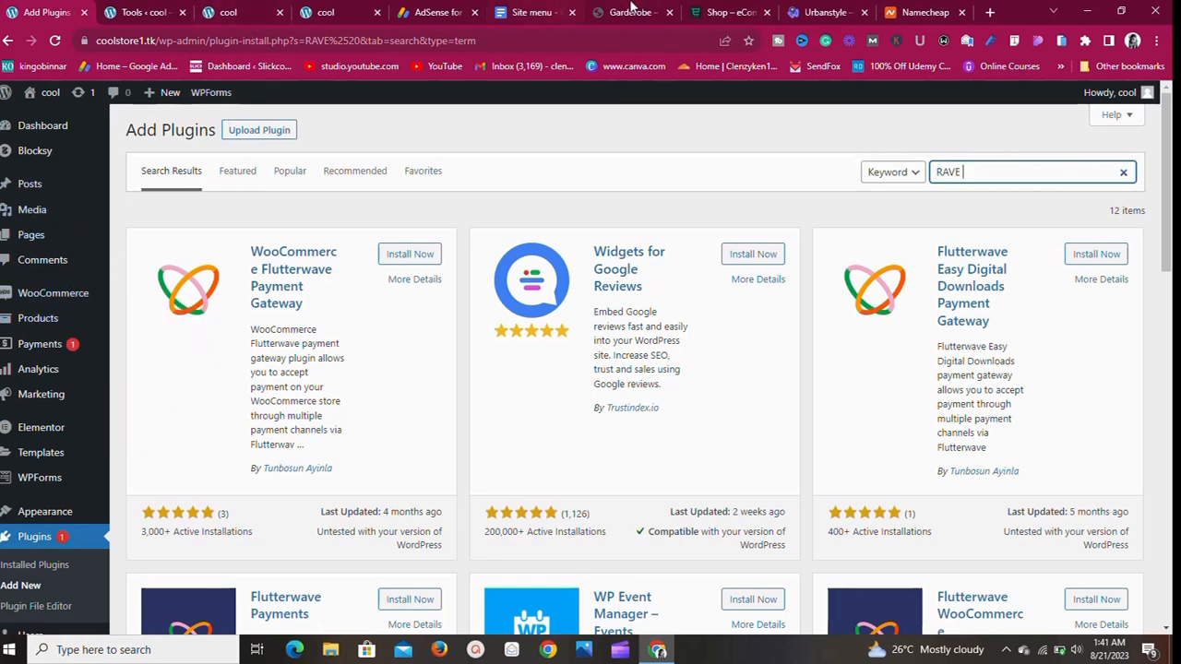
click(214, 12)
scroll(636, 313, down, 10)
scroll(572, 321, down, 3)
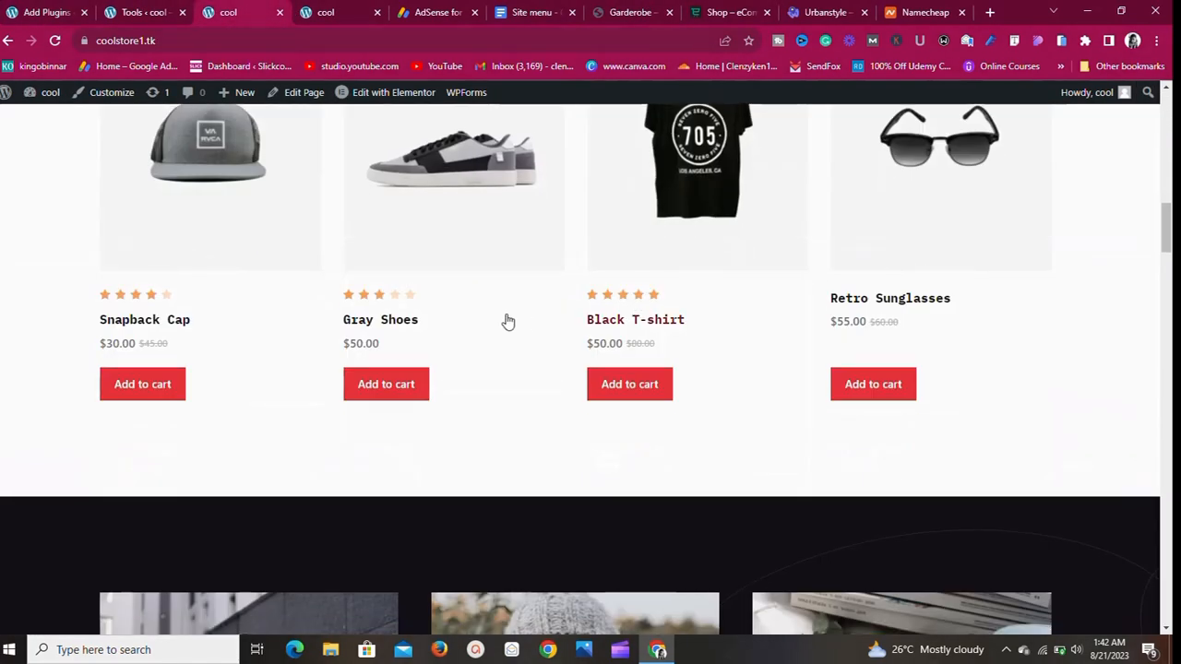
scroll(276, 303, up, 15)
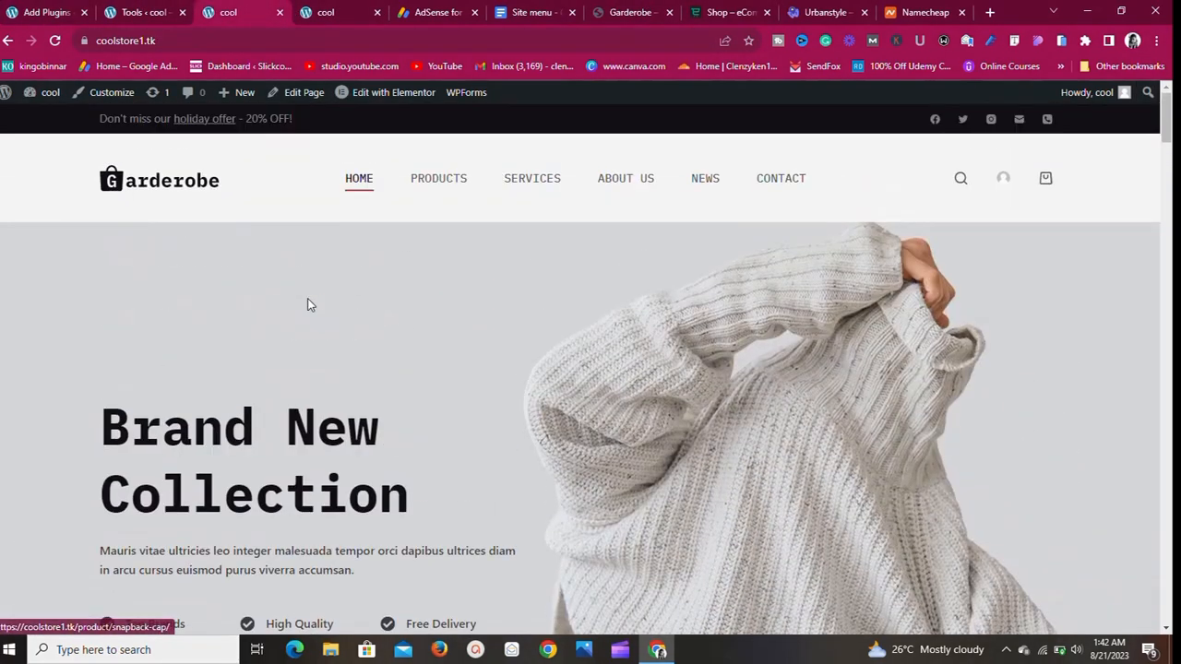
Open the store's Products page and look through the demo products listed there.
click(448, 190)
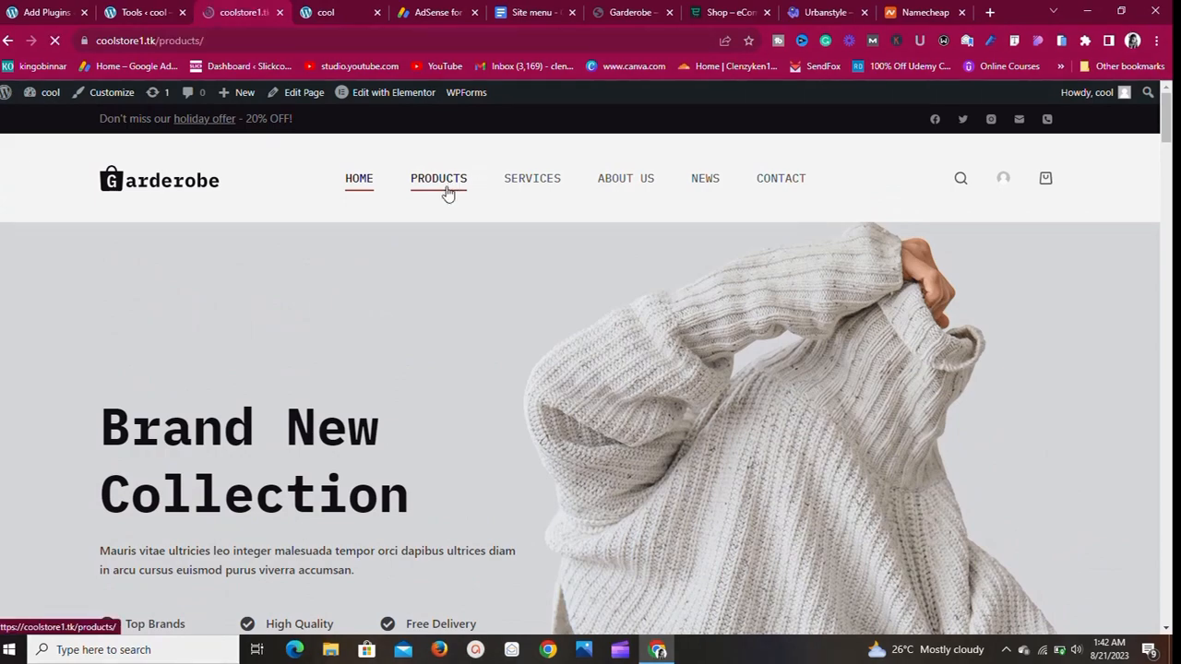
scroll(474, 259, down, 8)
scroll(477, 269, down, 8)
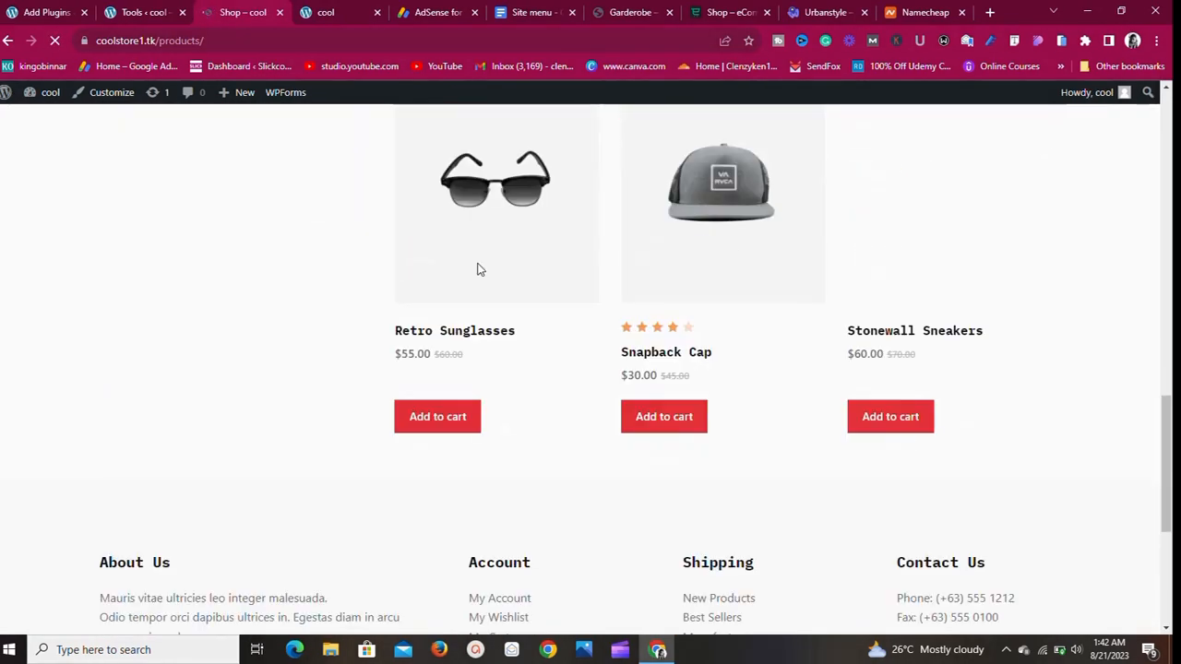
scroll(477, 269, up, 11)
scroll(477, 269, up, 5)
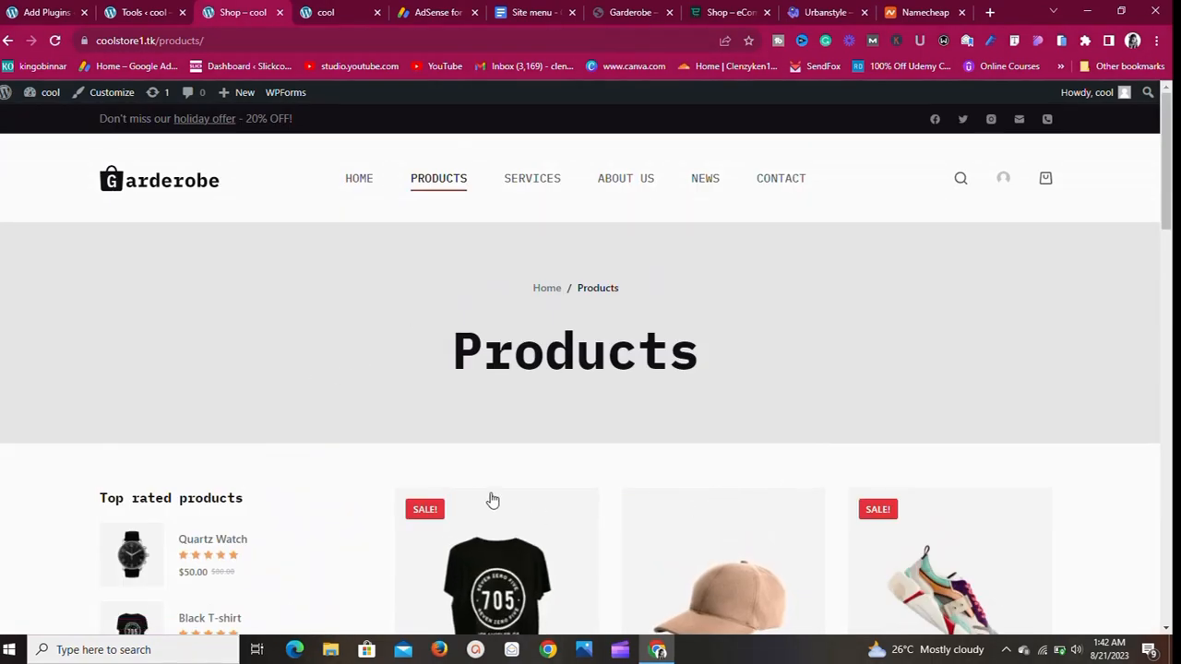
scroll(707, 514, down, 10)
scroll(707, 513, up, 5)
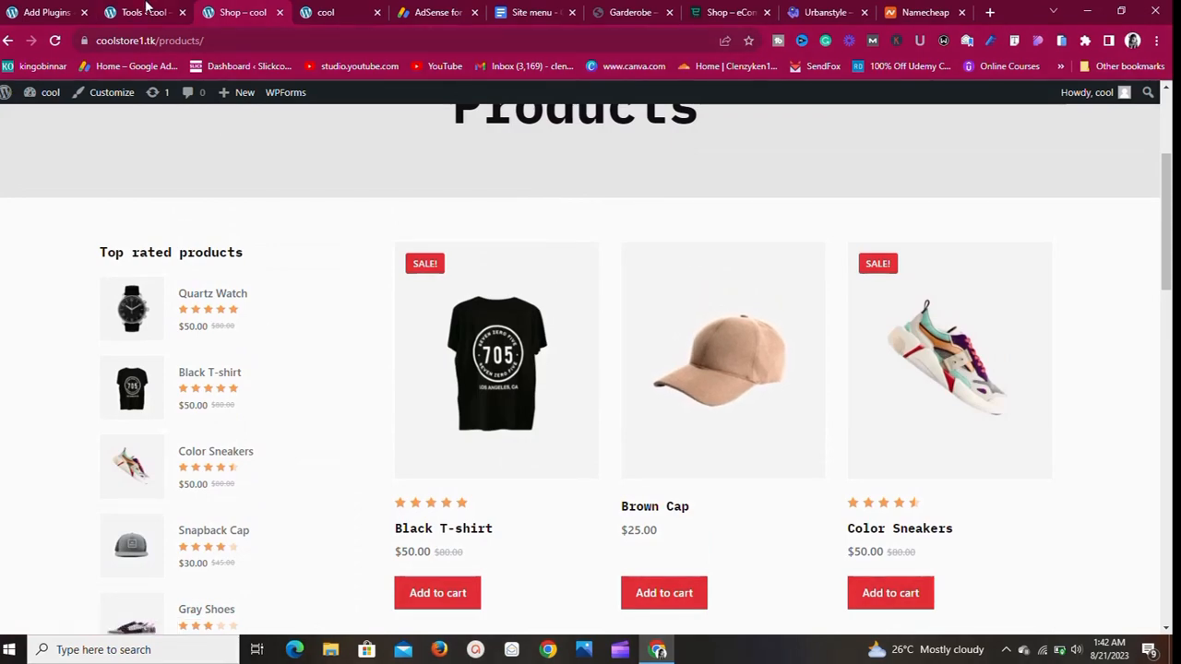
Return to the WordPress admin and open the list of all WooCommerce products.
click(137, 12)
click(46, 12)
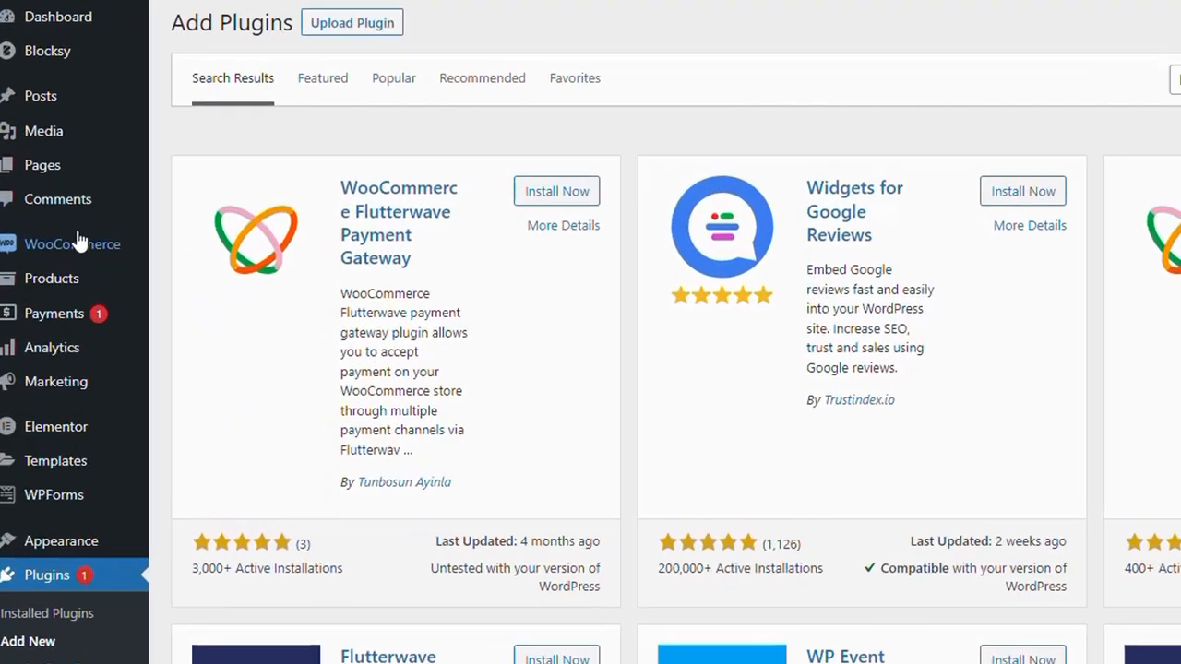
mouse_move(44, 328)
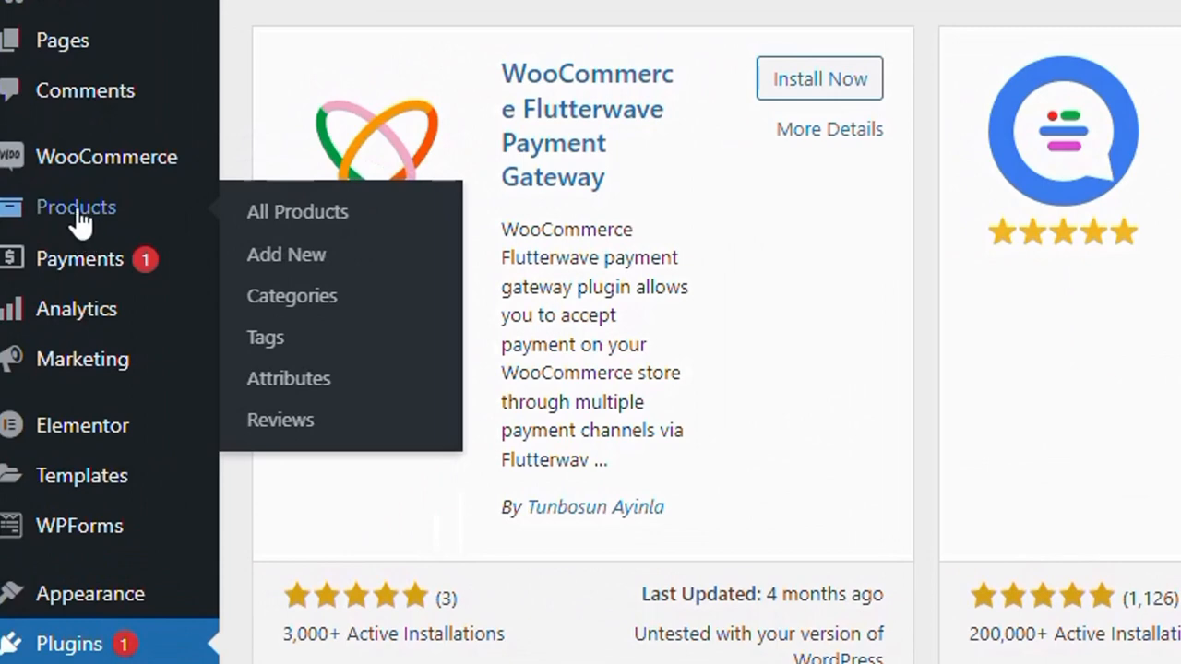
click(306, 221)
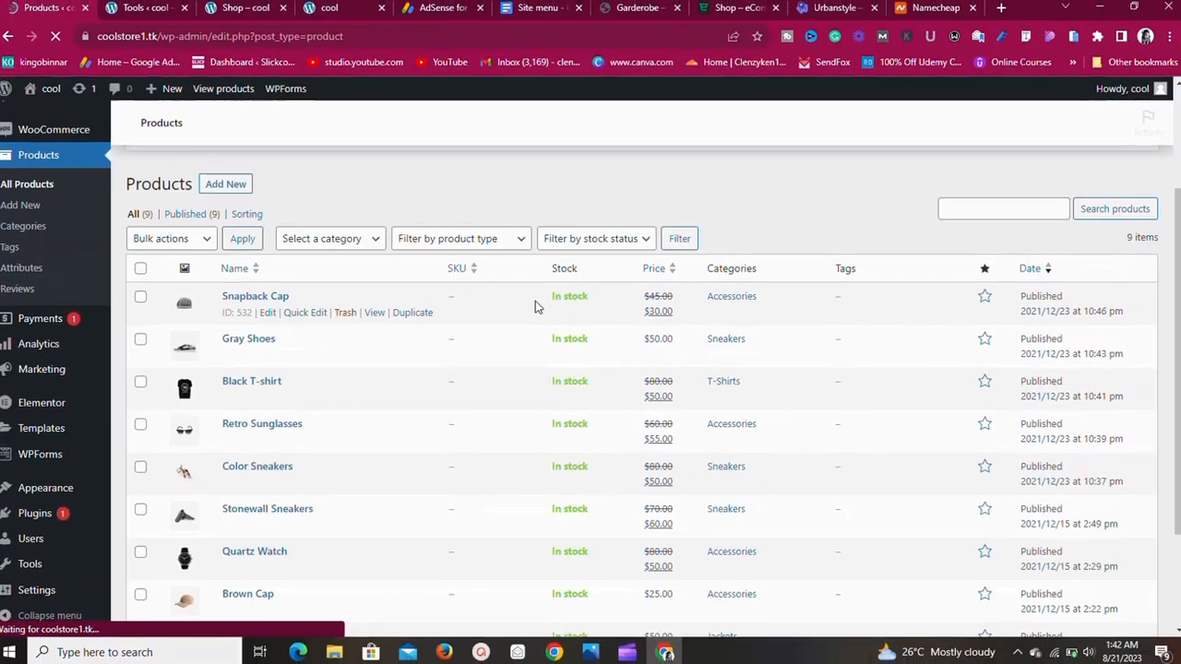
scroll(533, 305, down, 3)
scroll(525, 312, up, 5)
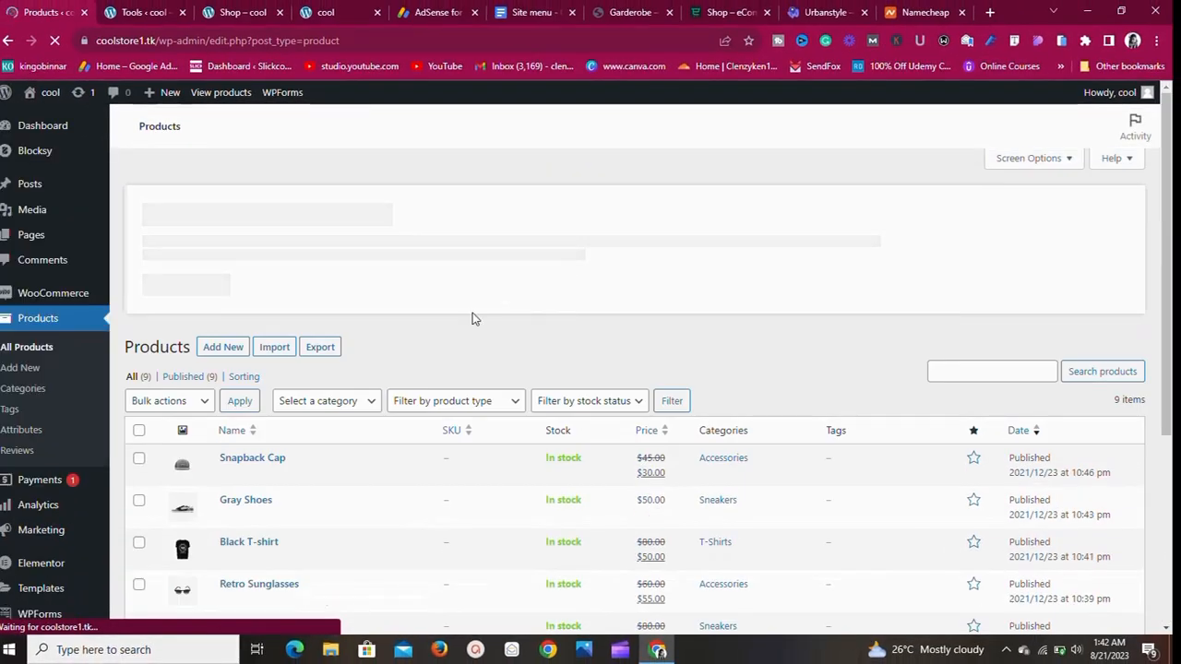
Move all demo products to the Trash in bulk and check the store's Products page.
click(138, 435)
scroll(358, 364, down, 5)
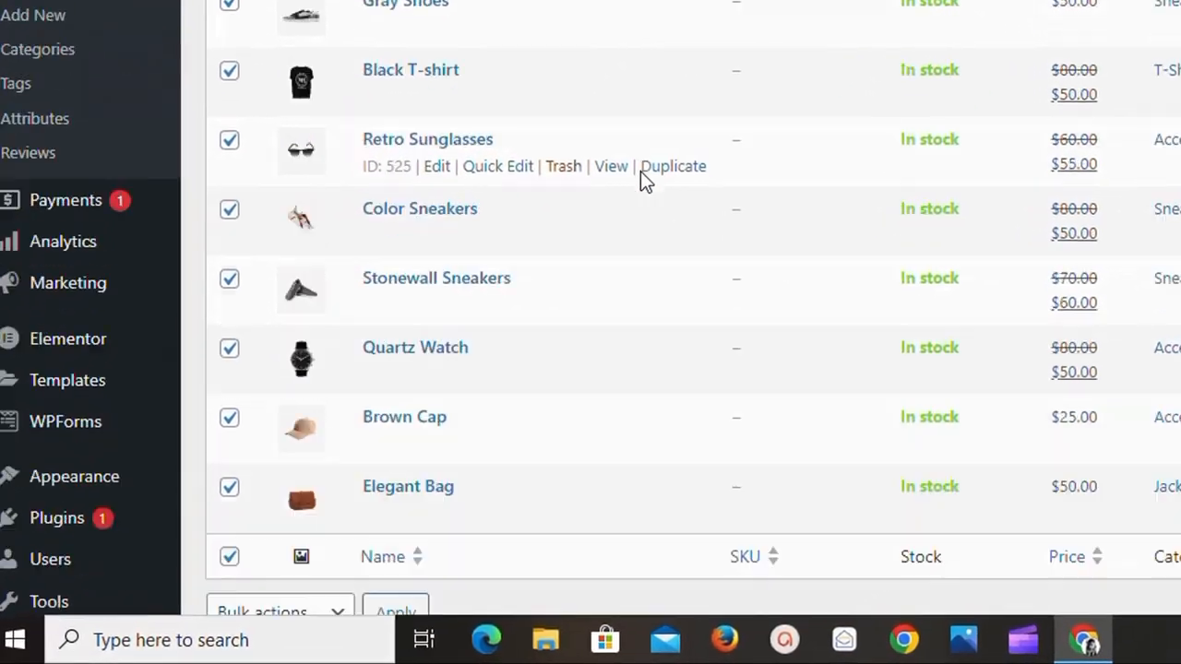
scroll(643, 178, up, 5)
click(319, 283)
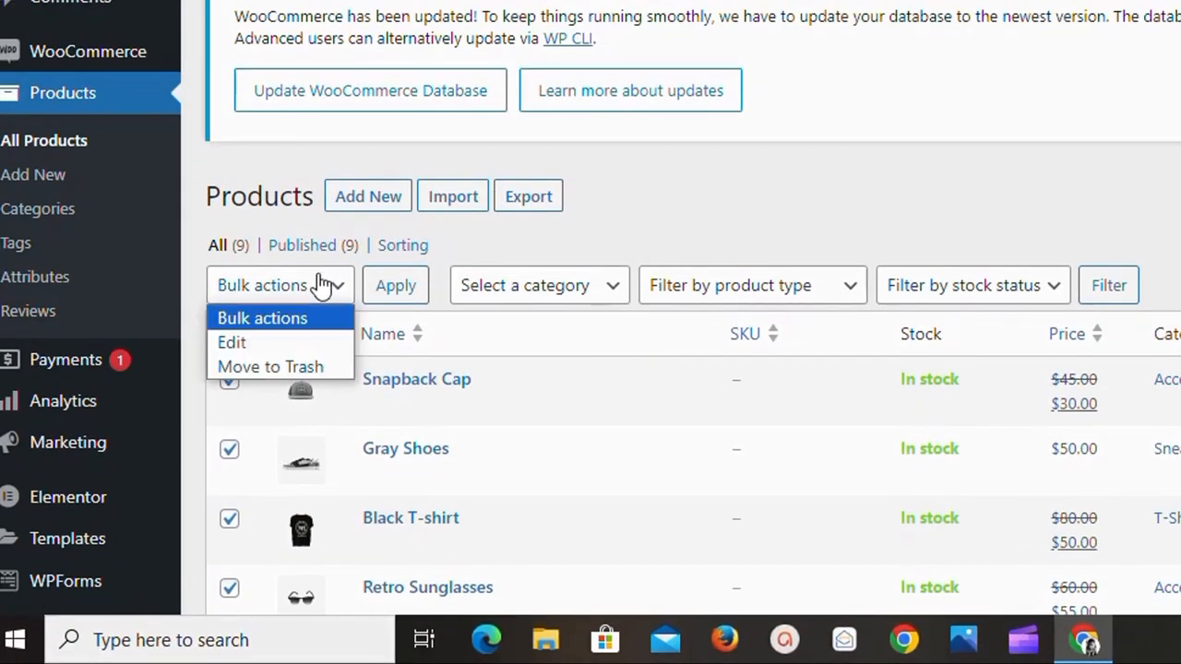
click(301, 366)
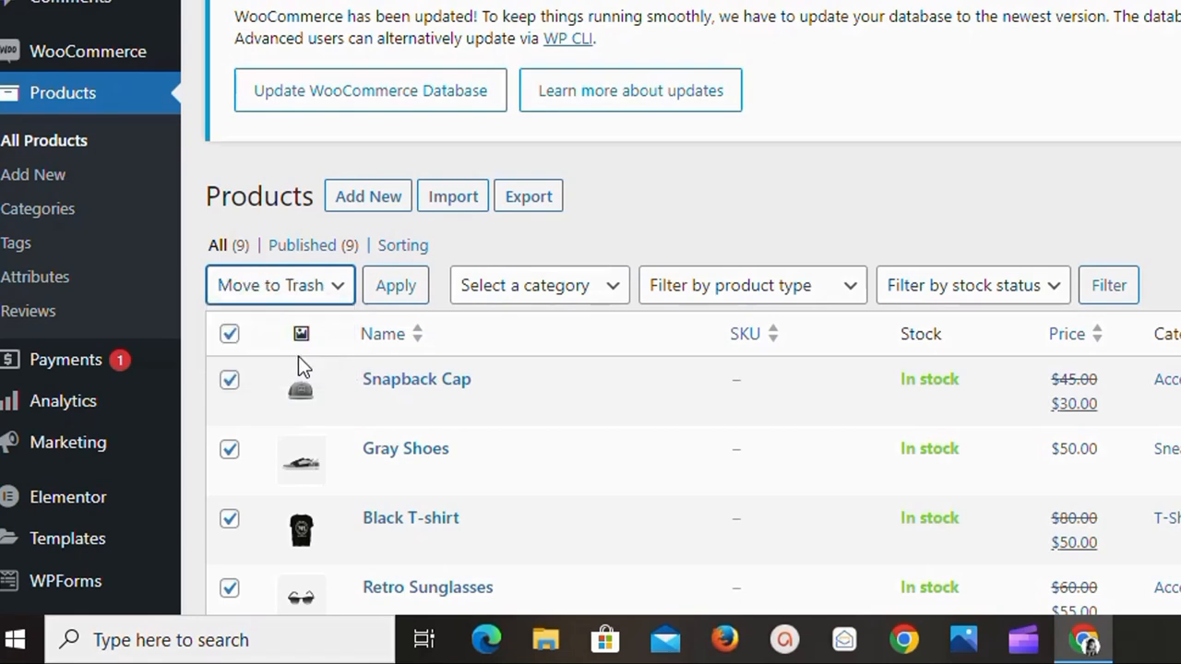
click(411, 293)
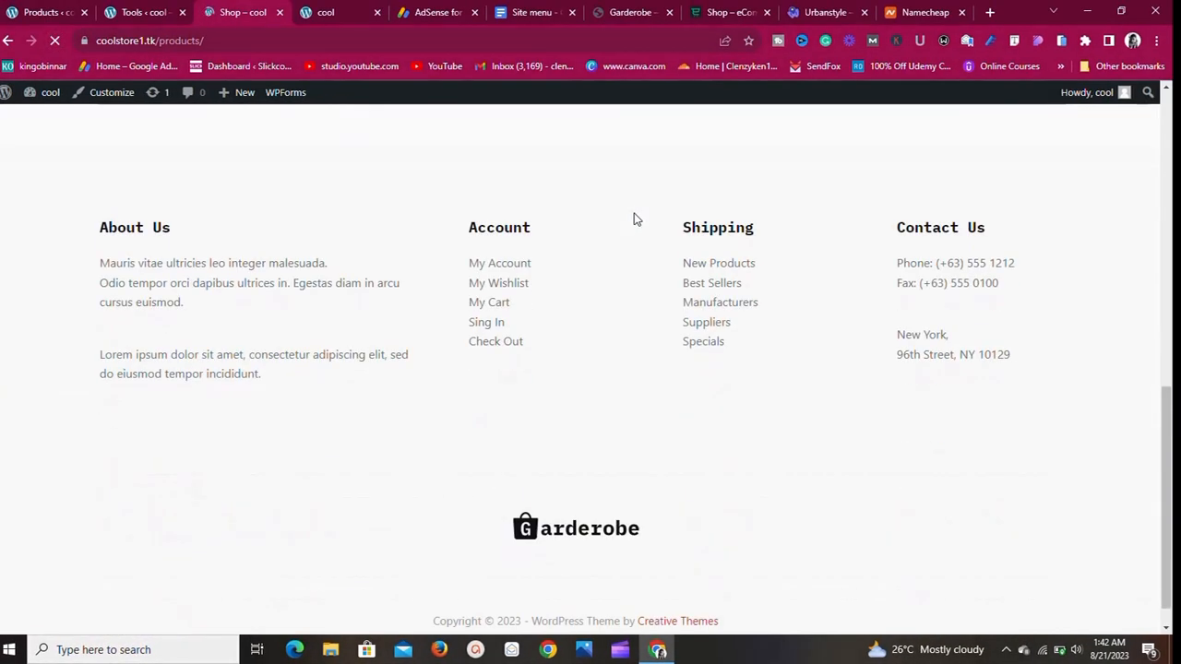
scroll(617, 276, down, 3)
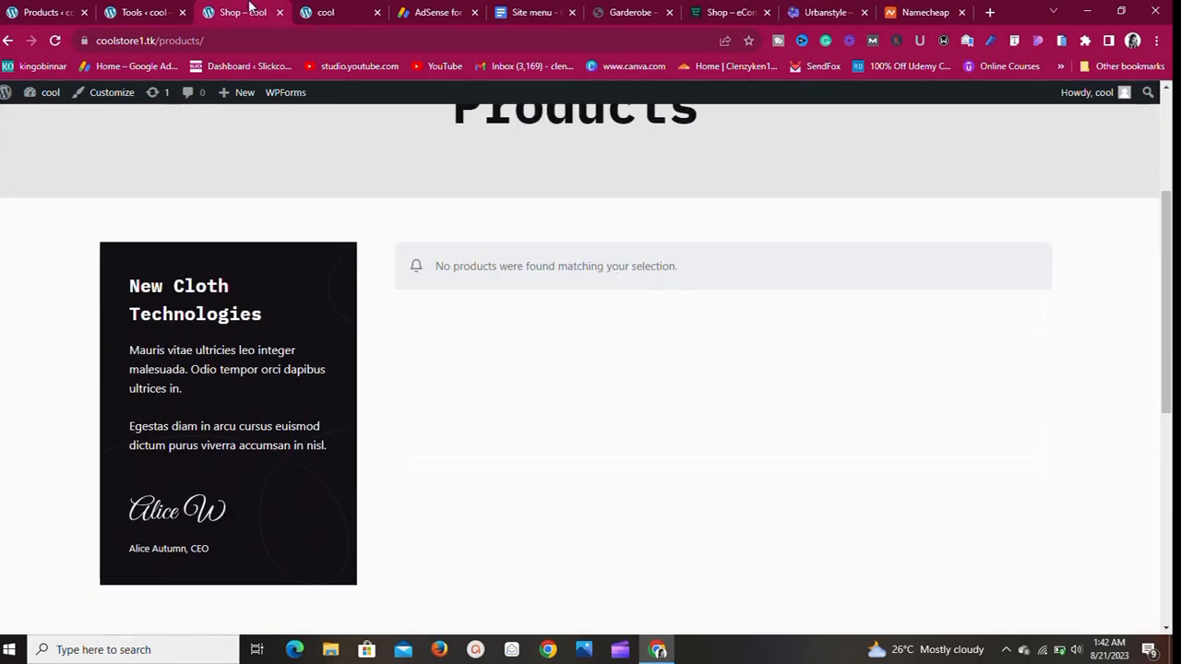
click(66, 11)
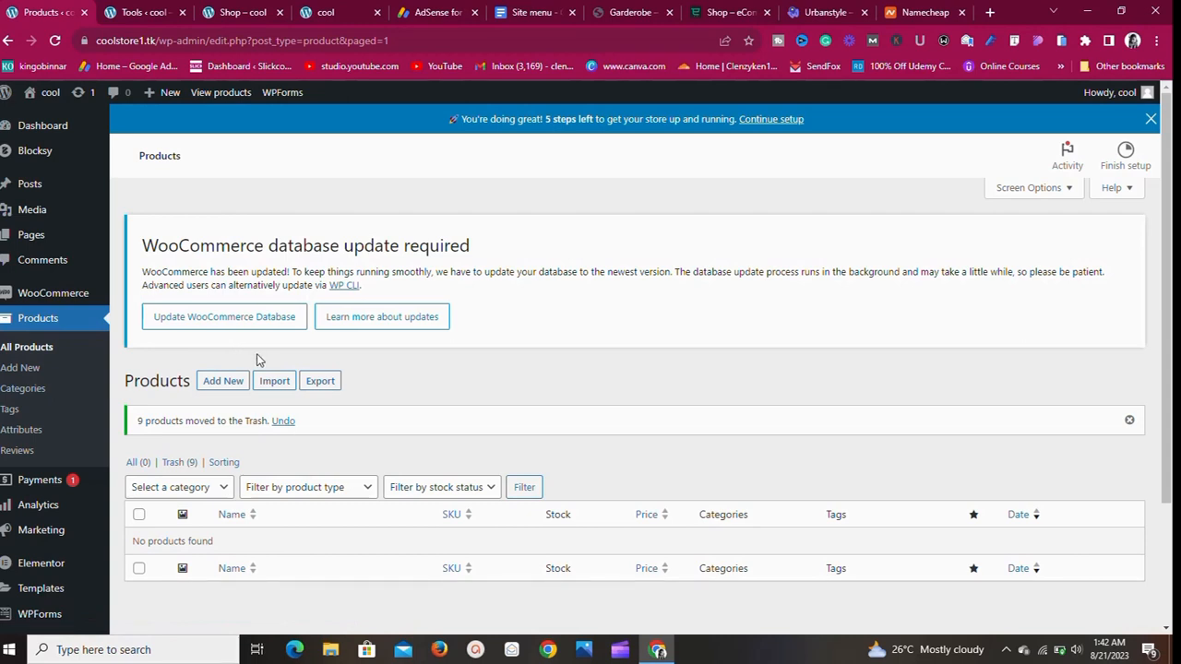
Delete the Accessories, Jackets, Sneakers and T-Shirts product categories in bulk.
click(28, 392)
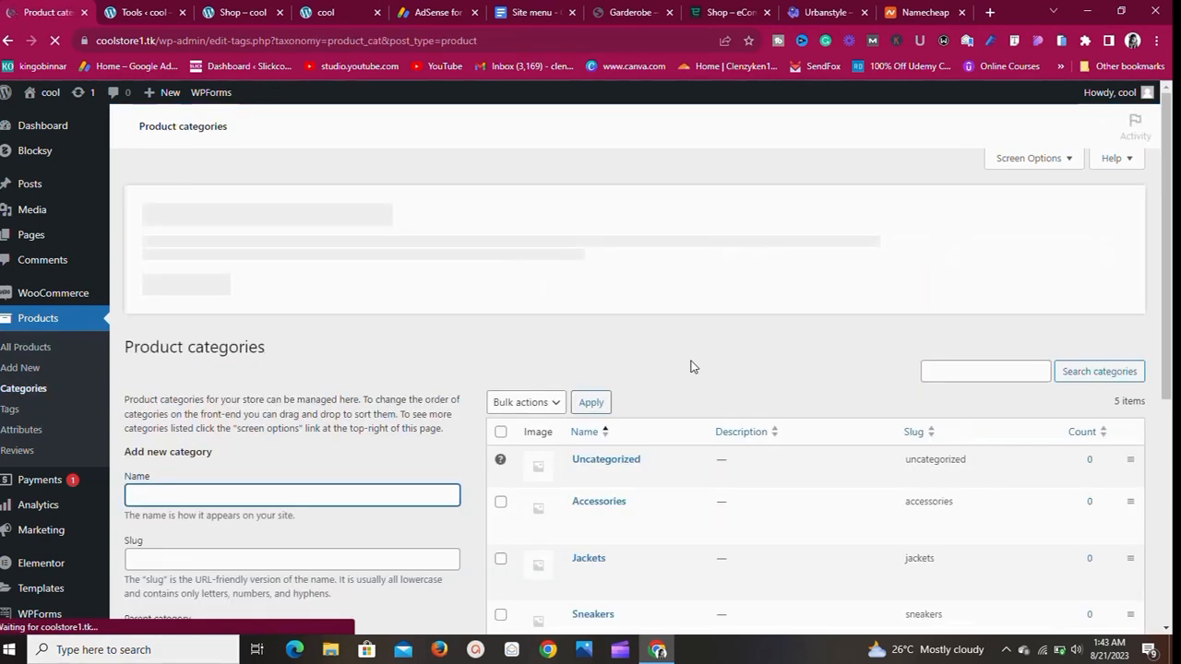
scroll(680, 395, down, 3)
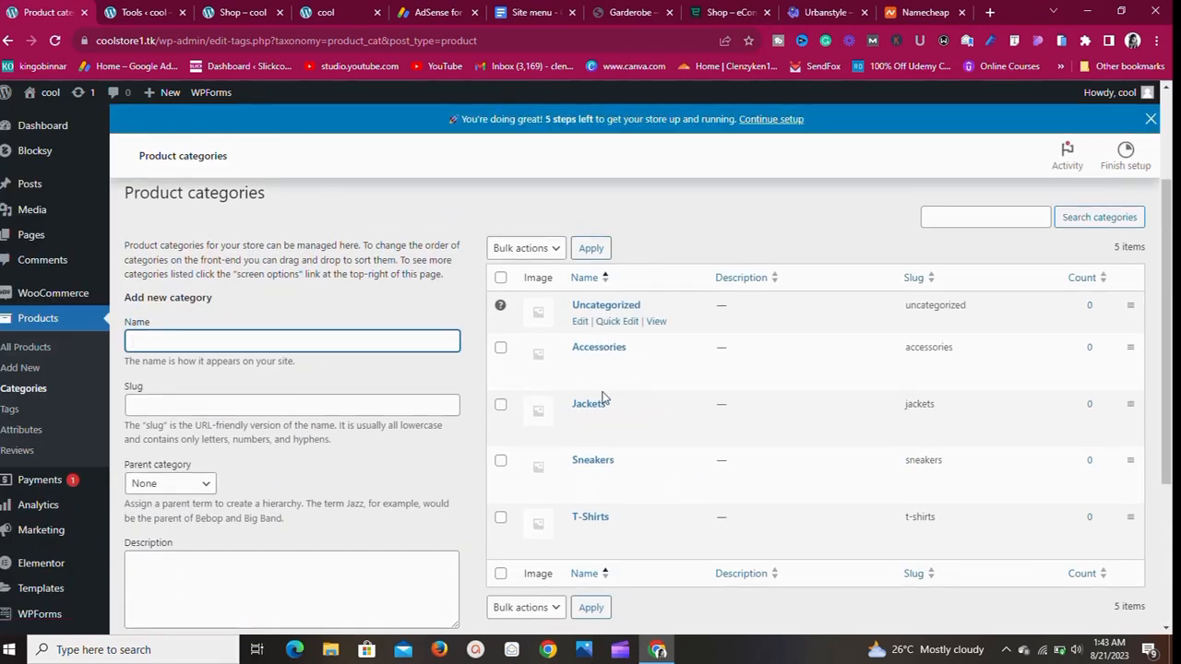
click(500, 306)
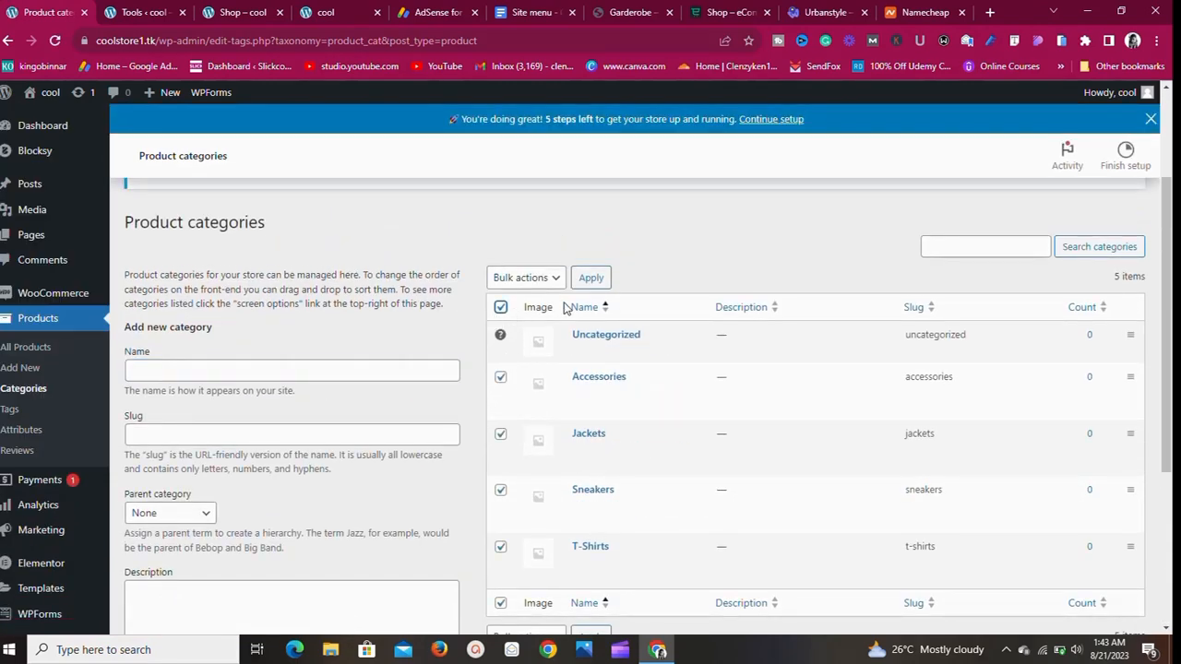
click(558, 278)
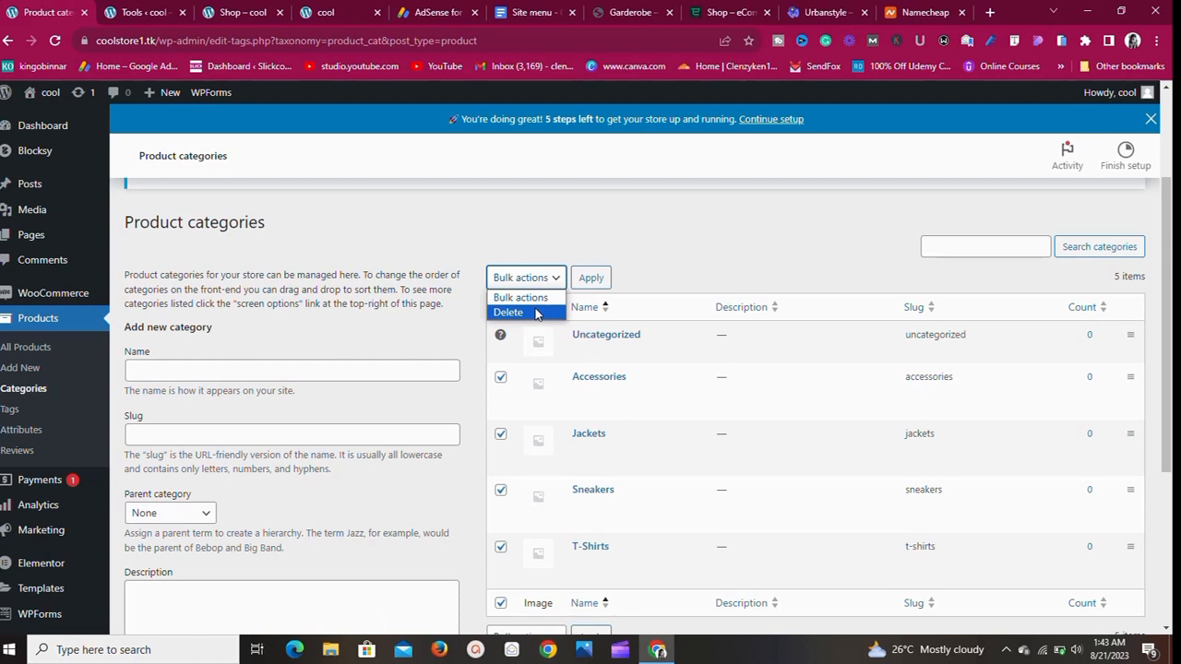
click(535, 314)
click(601, 279)
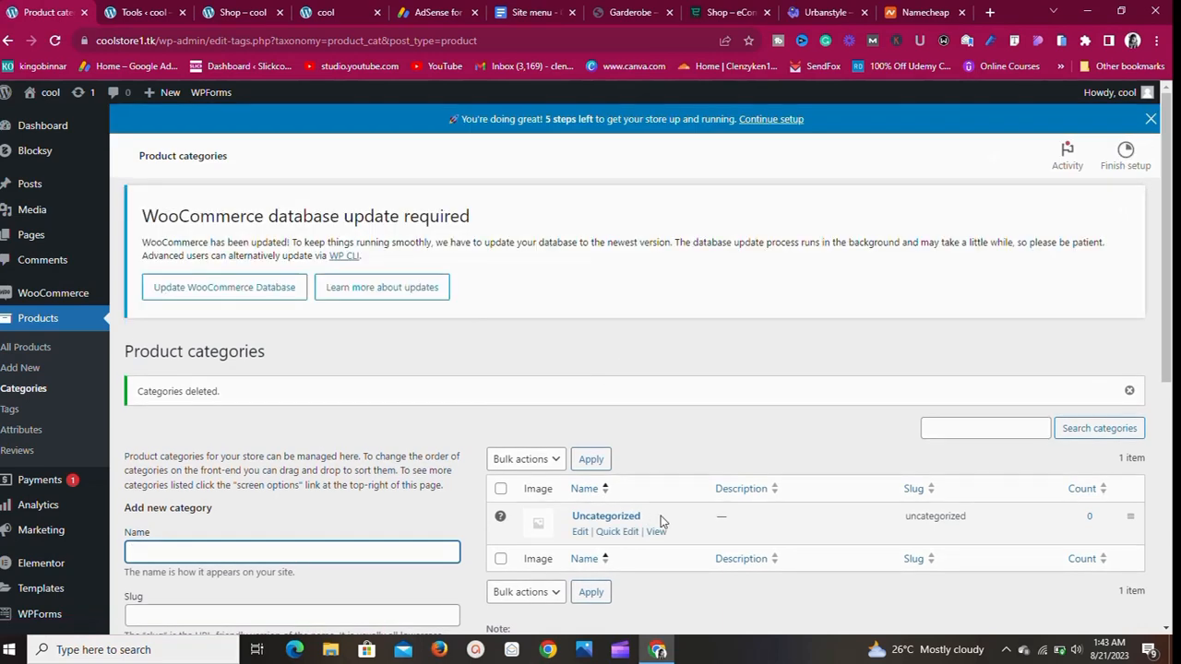
Open the form for adding a new product and examine its description, price, image, gallery, category and short description sections.
scroll(625, 544, down, 3)
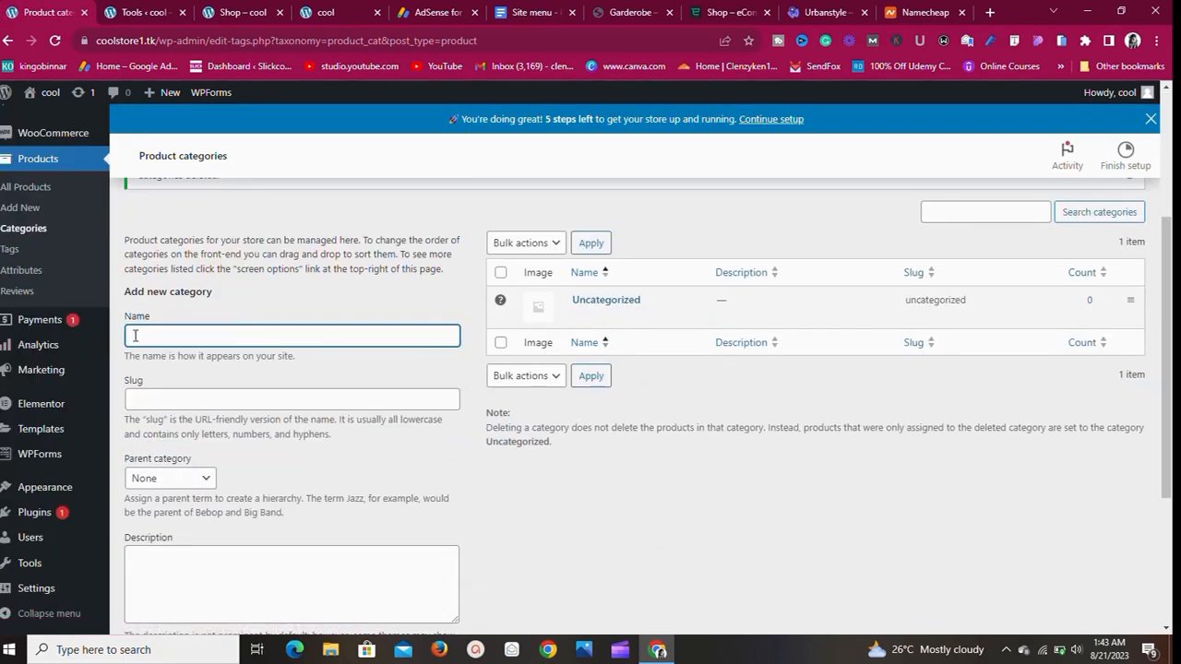
click(20, 210)
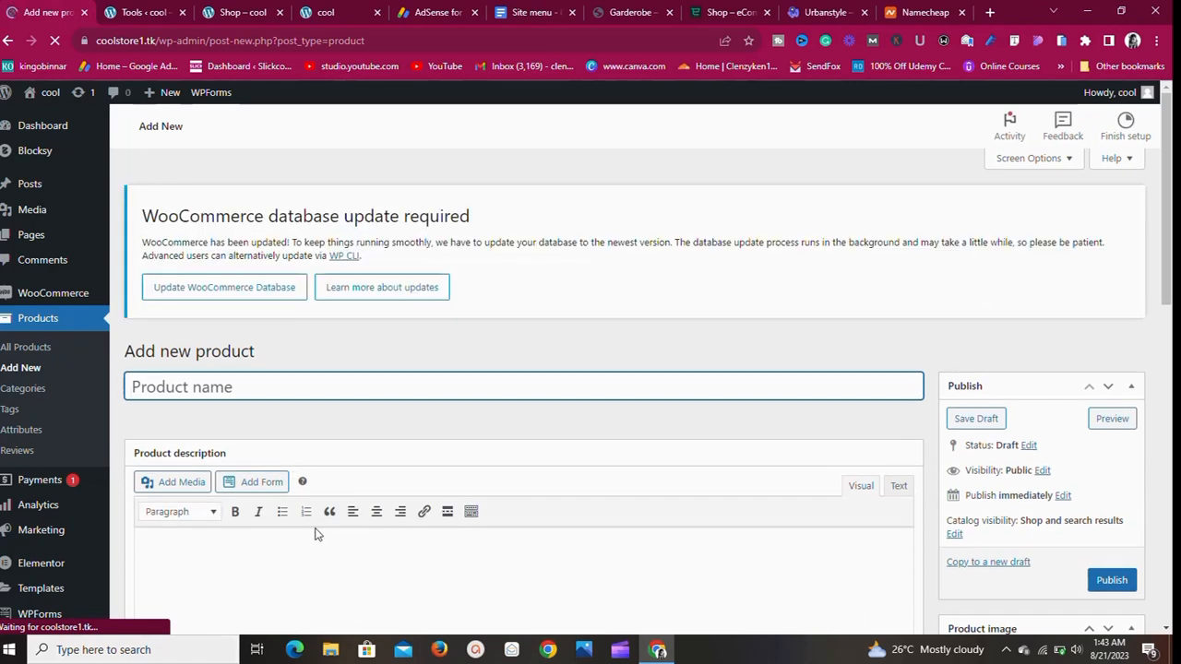
scroll(867, 443, down, 5)
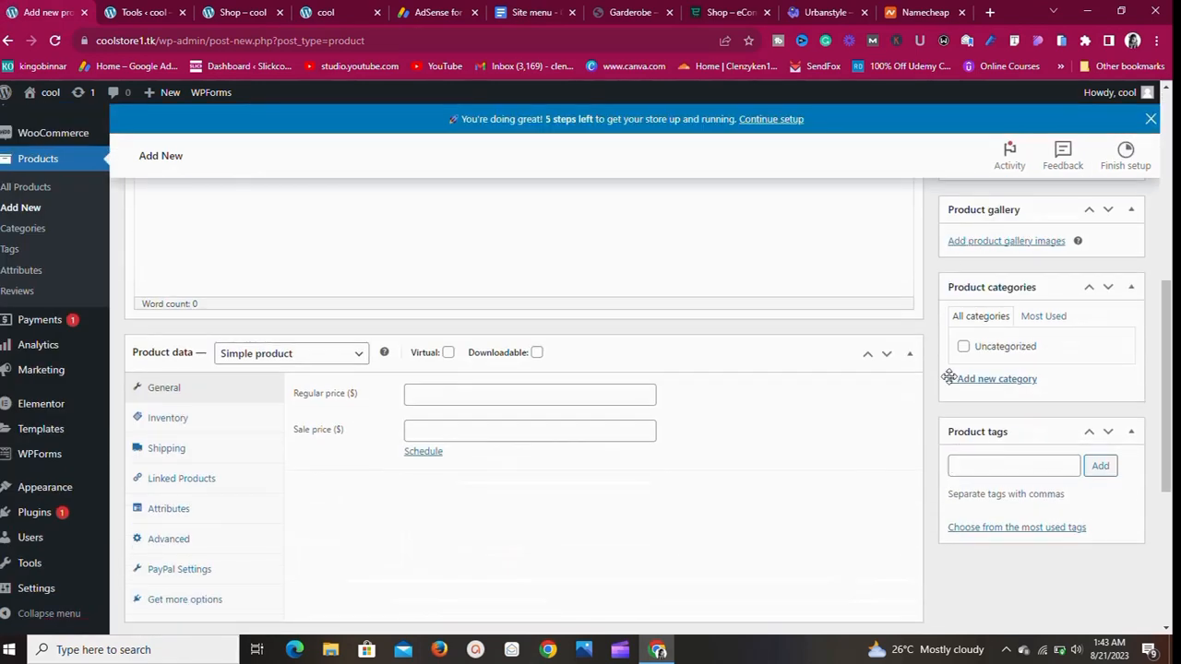
scroll(958, 203, up, 3)
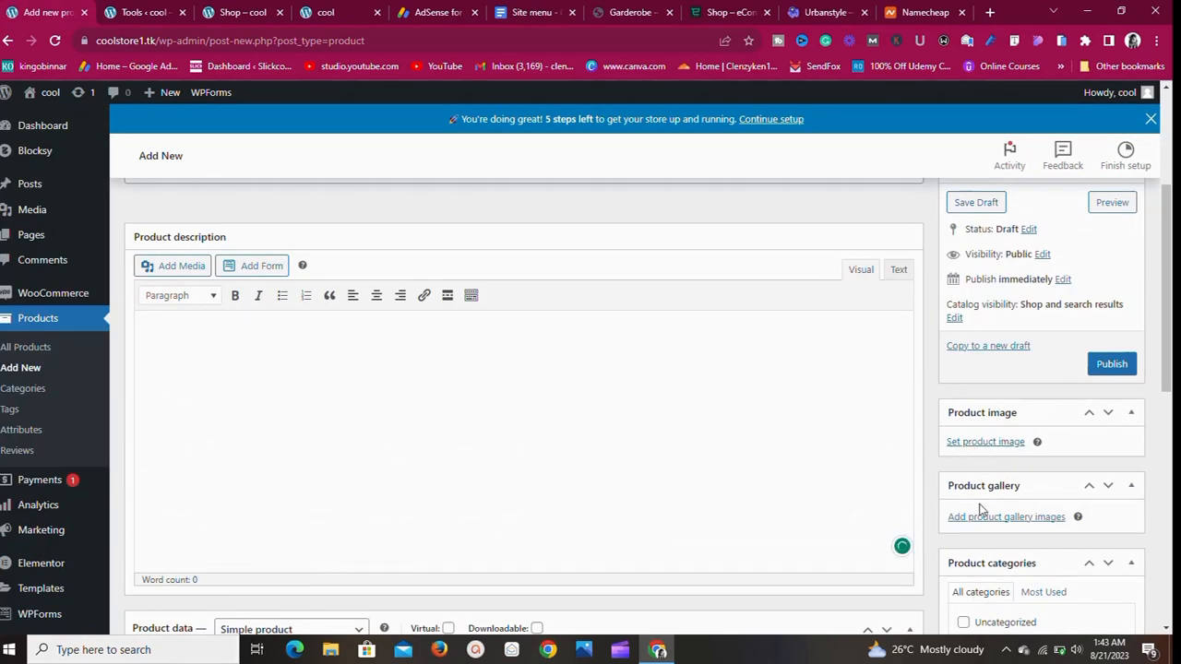
scroll(540, 495, down, 5)
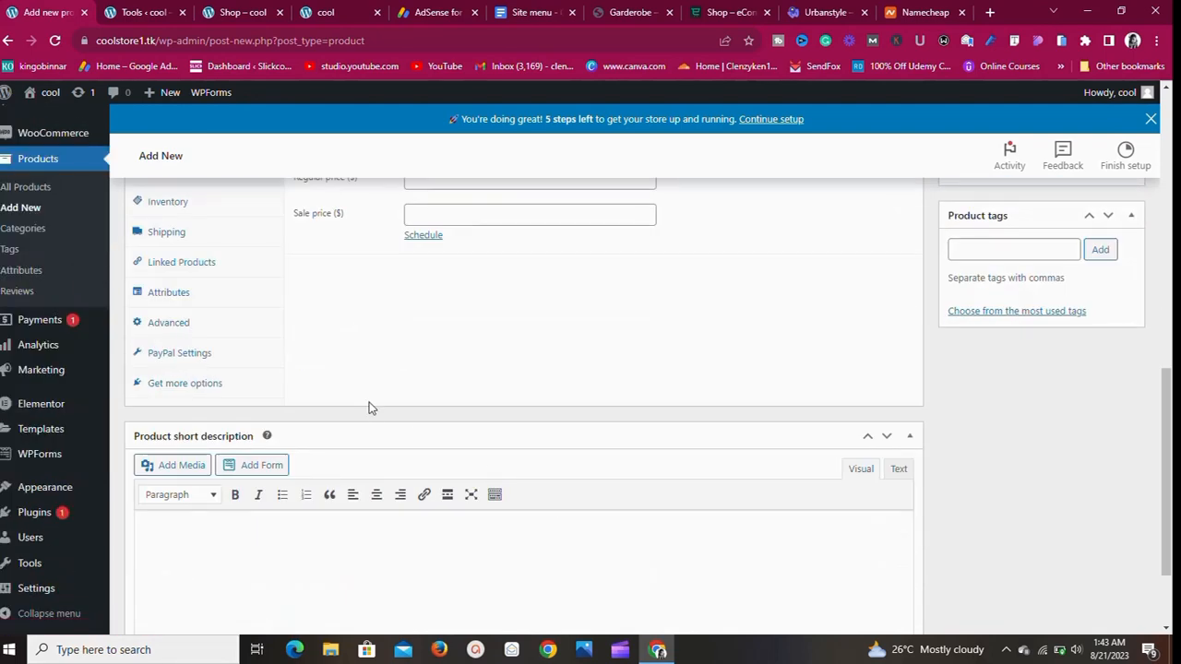
scroll(368, 407, up, 3)
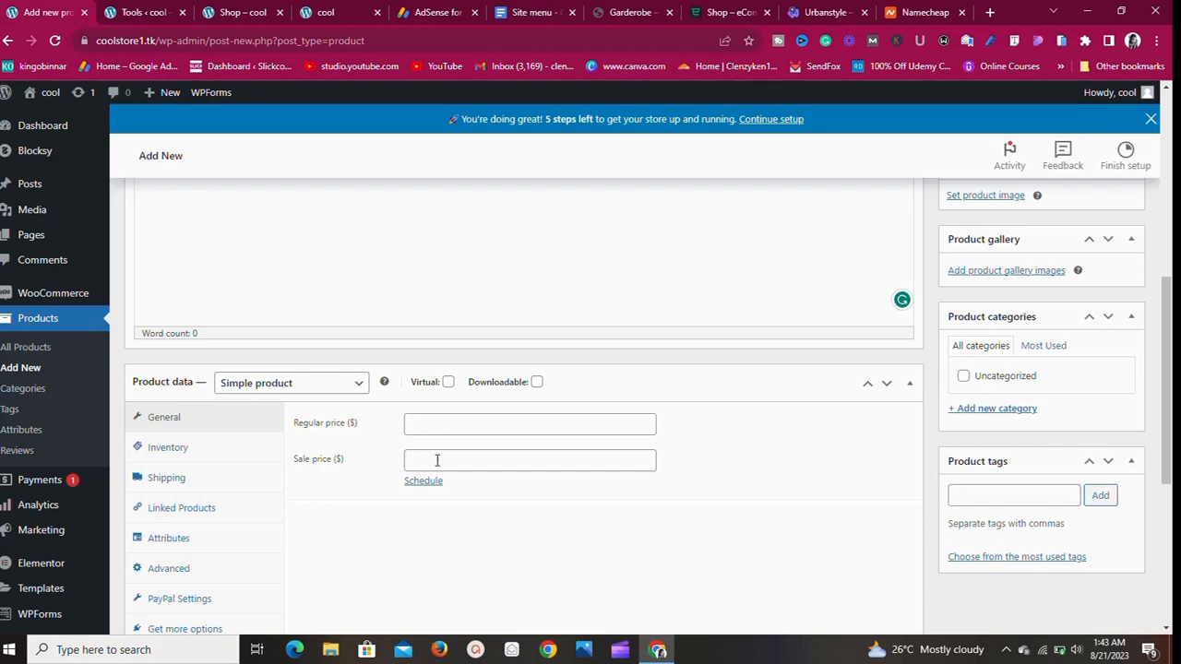
scroll(314, 474, down, 3)
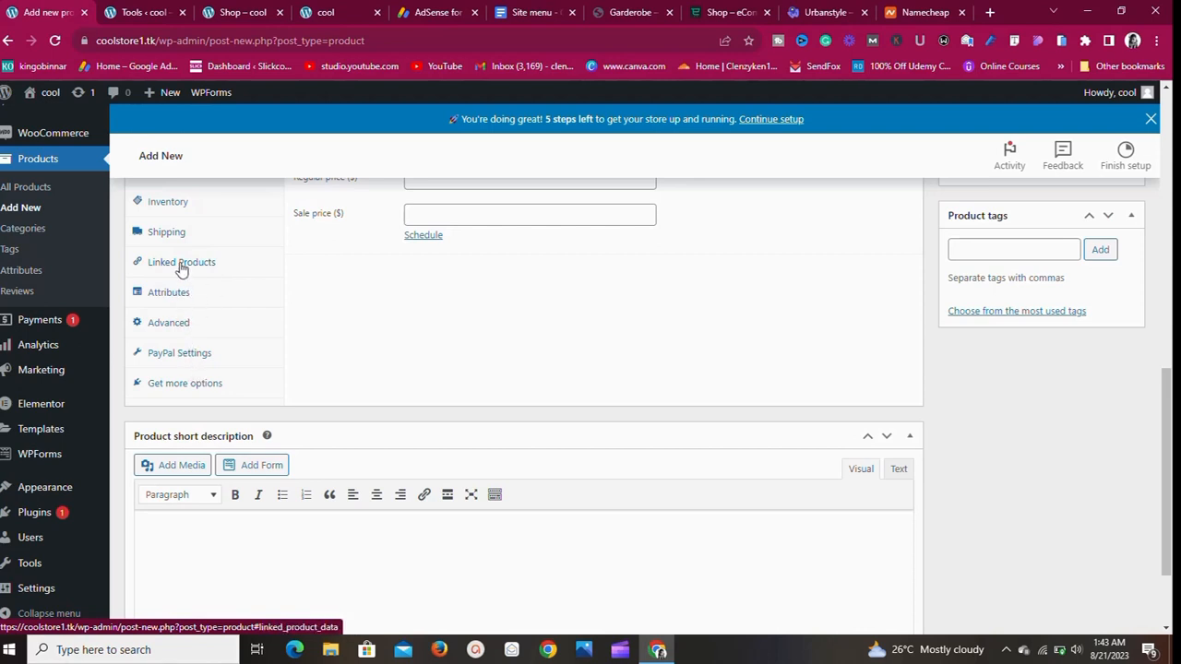
scroll(463, 302, down, 2)
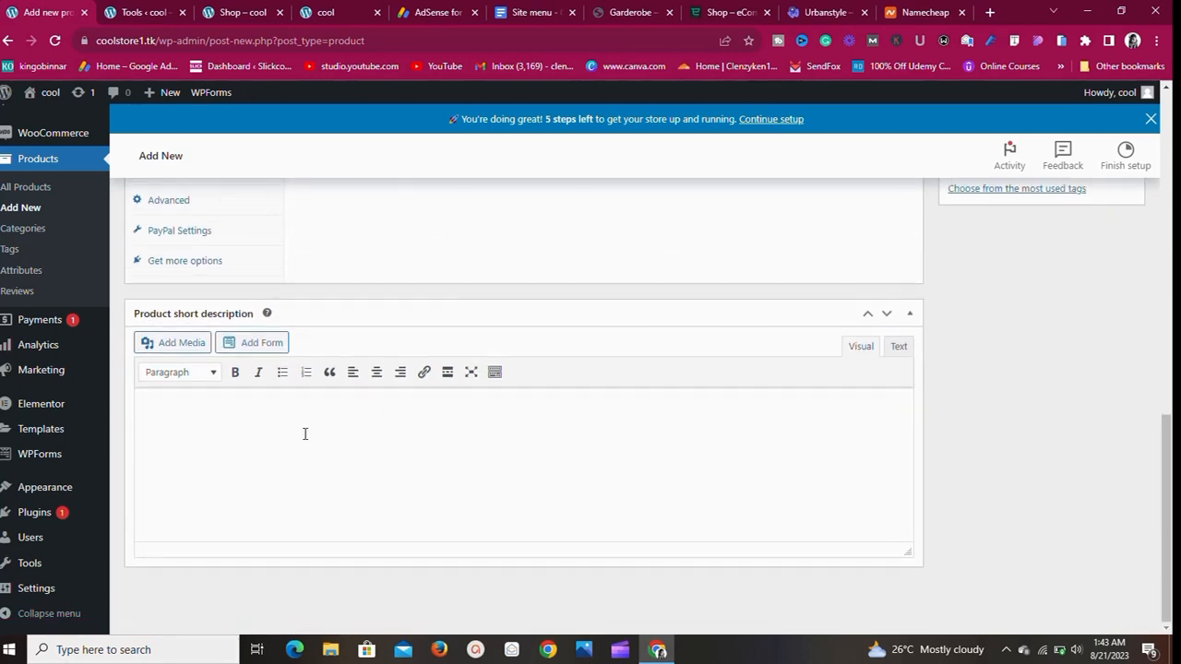
scroll(967, 374, up, 10)
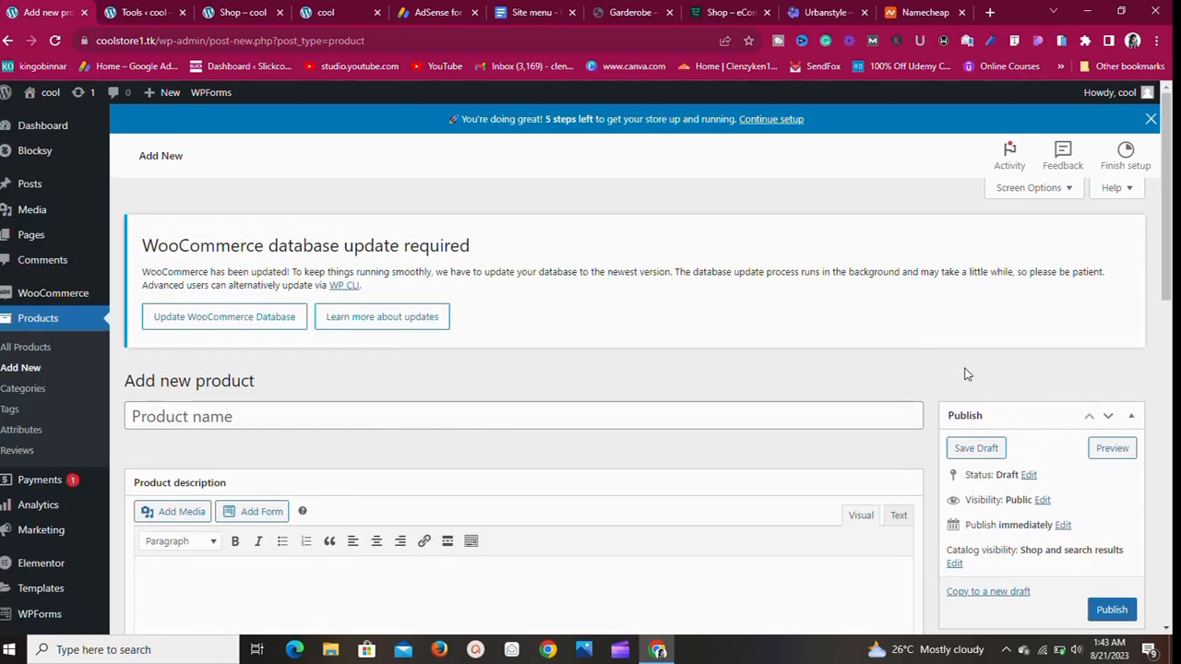
scroll(648, 379, down, 4)
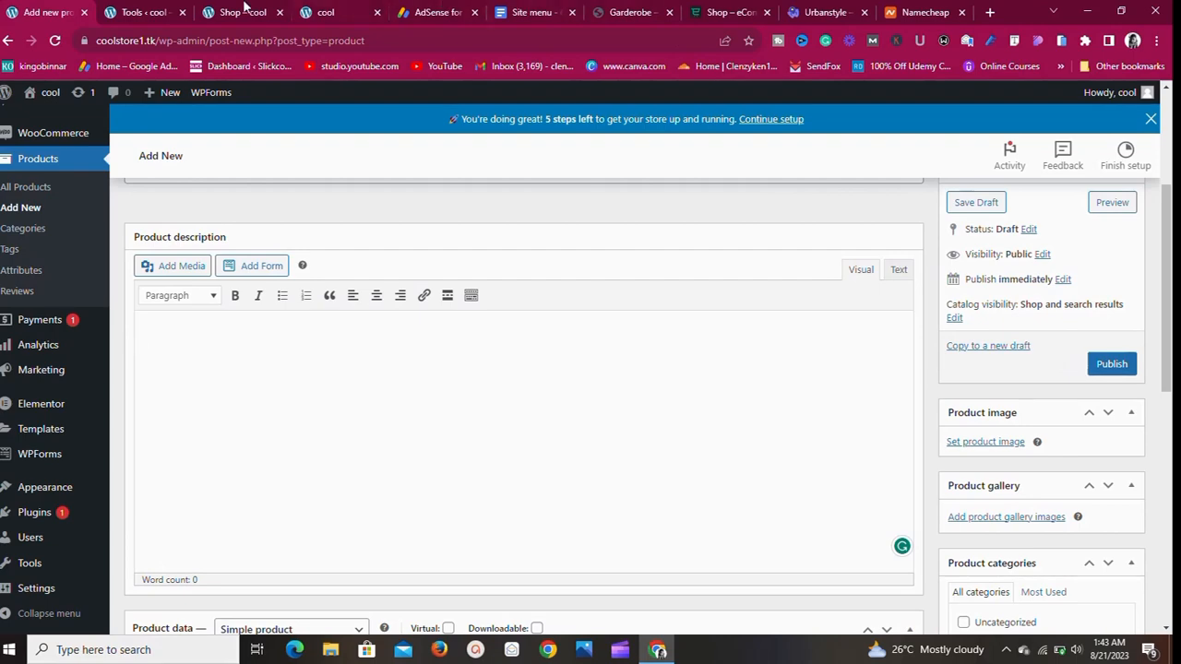
Look at the store's Products page again and return to the new product form.
click(138, 12)
click(214, 12)
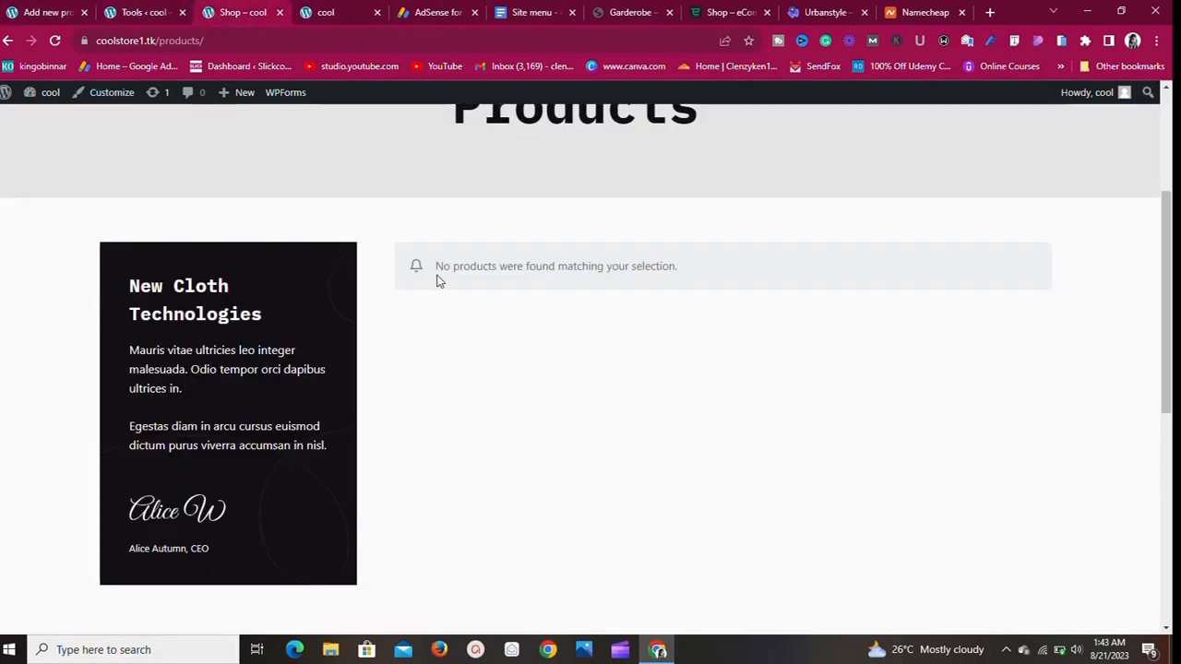
scroll(310, 158, up, 4)
key(ctrl+1)
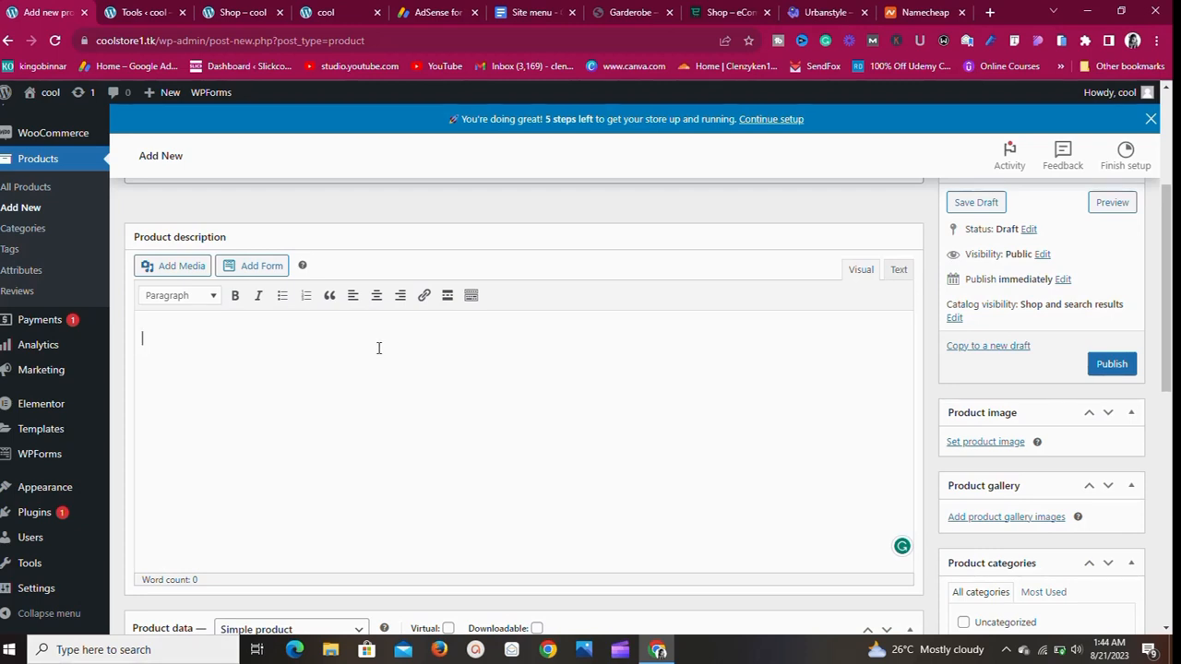
click(1005, 650)
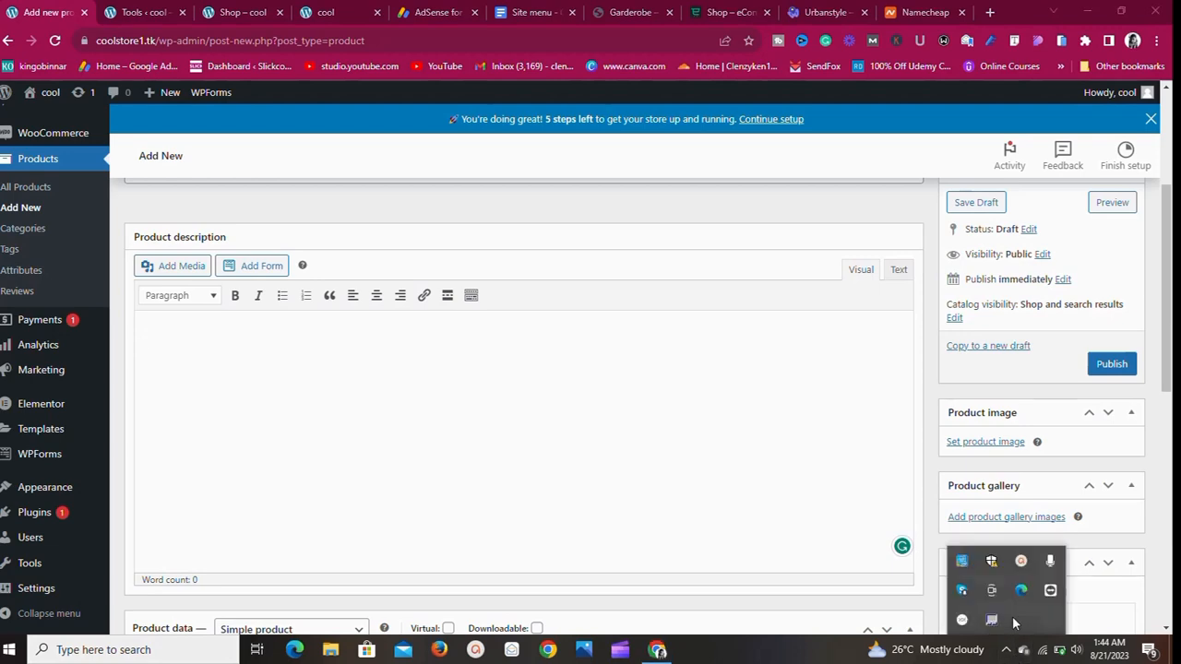
click(1020, 561)
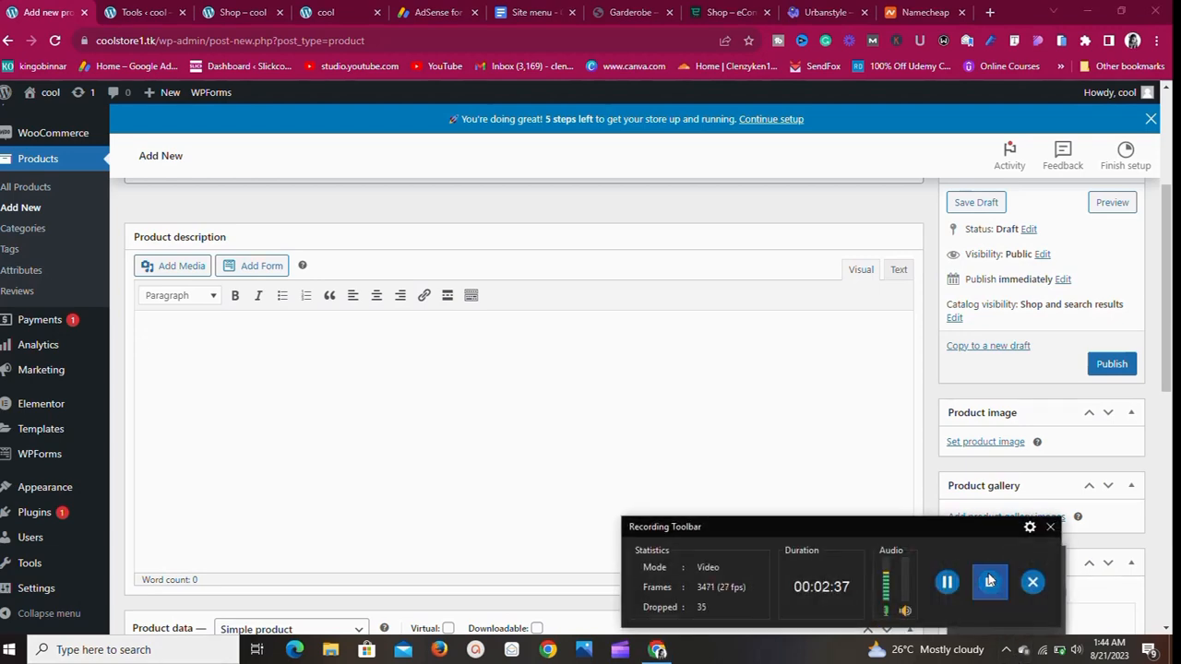
click(989, 580)
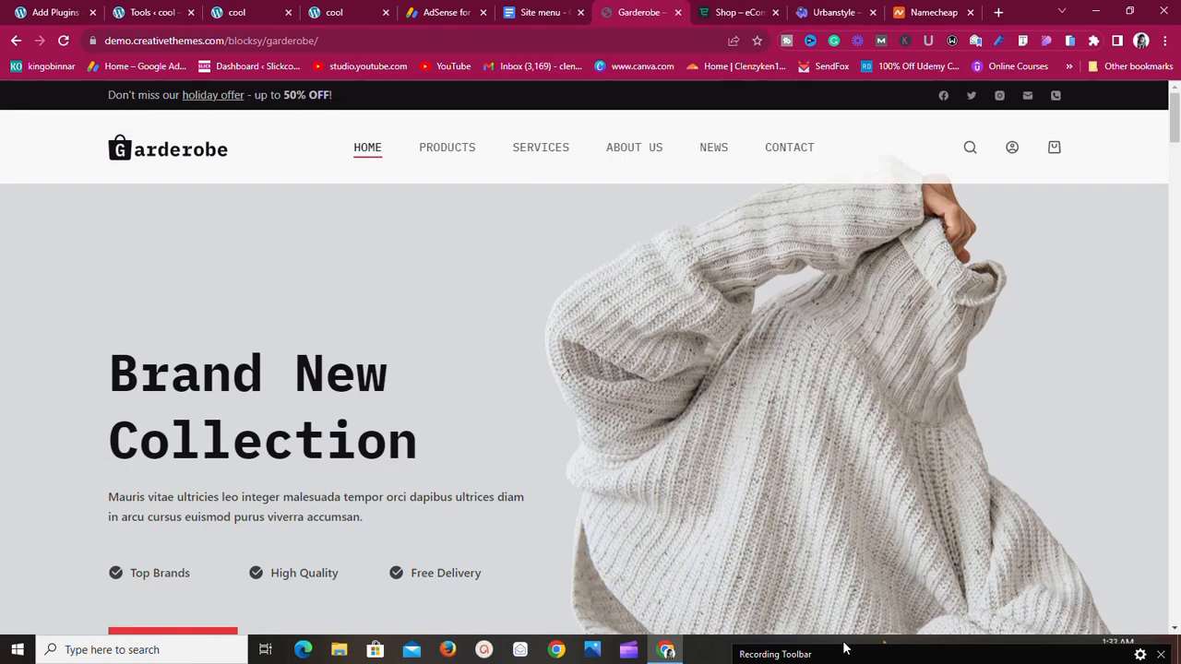
mouse_move(838, 643)
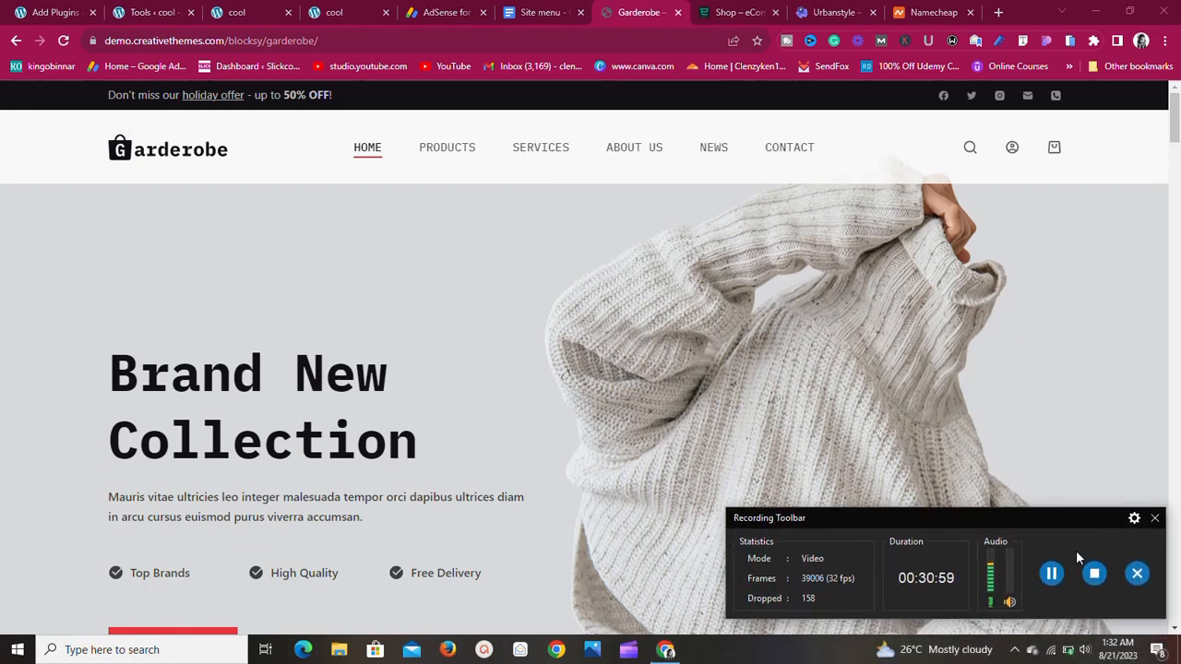